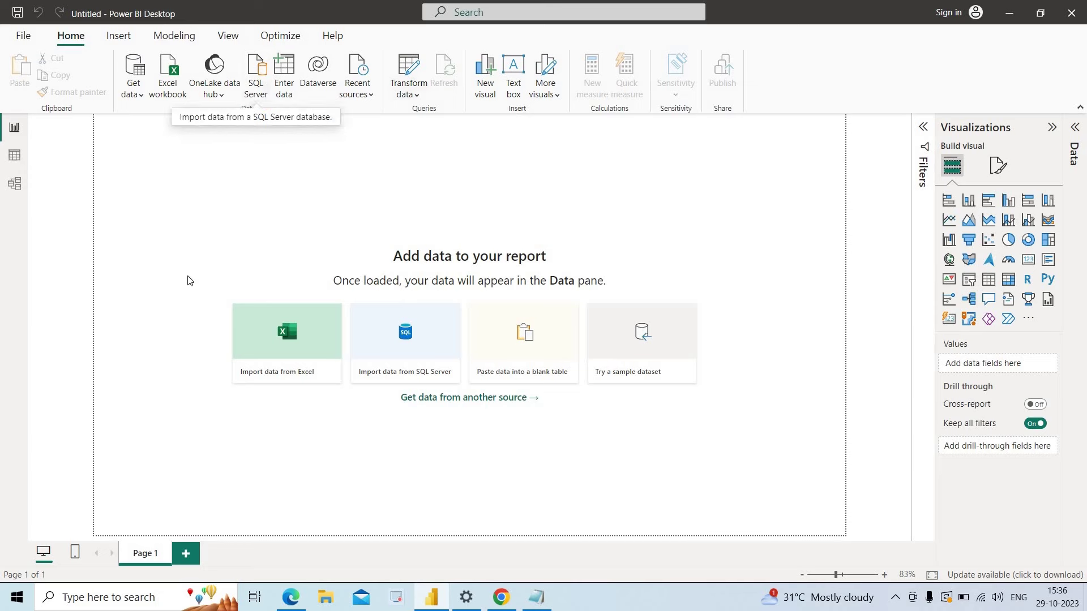
# - Open the Power Query Editor, browse the full list of data source connectors, and cancel without connecting
pyautogui.click(410, 92)
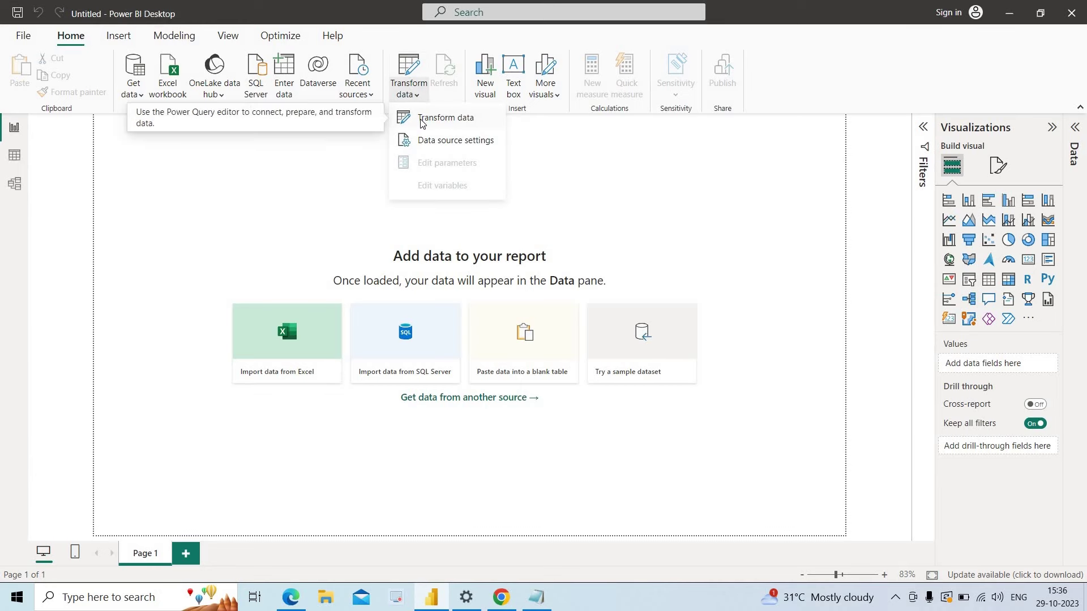
pyautogui.click(422, 123)
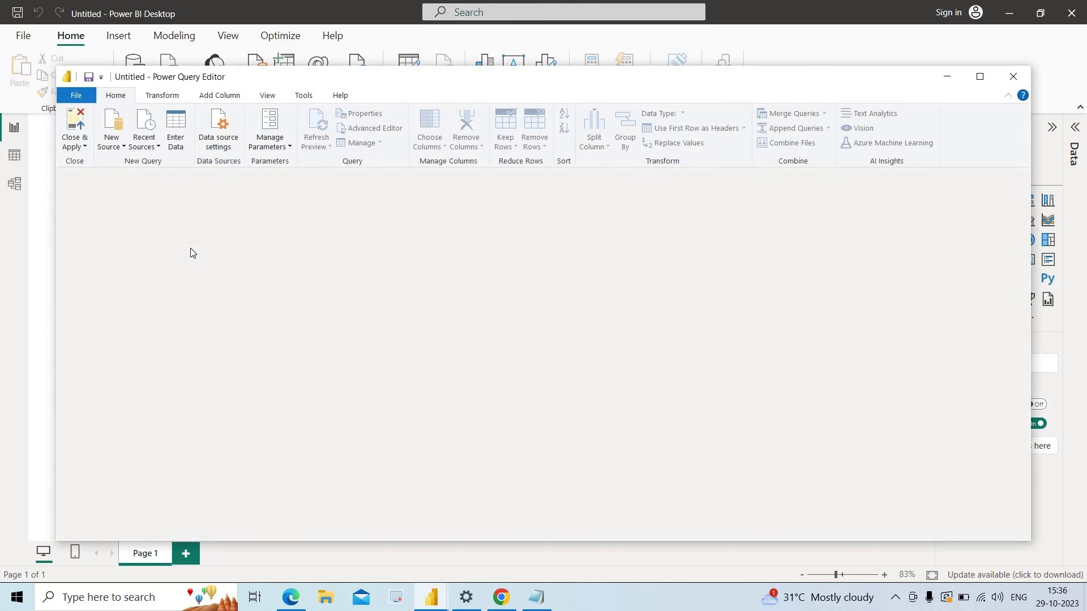
pyautogui.click(111, 145)
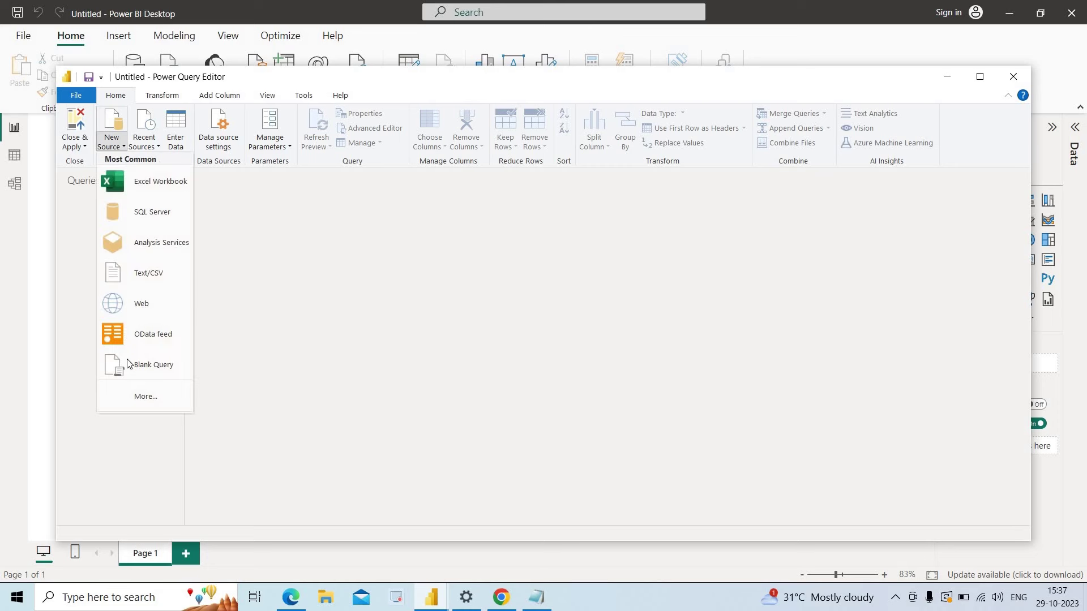
pyautogui.click(141, 398)
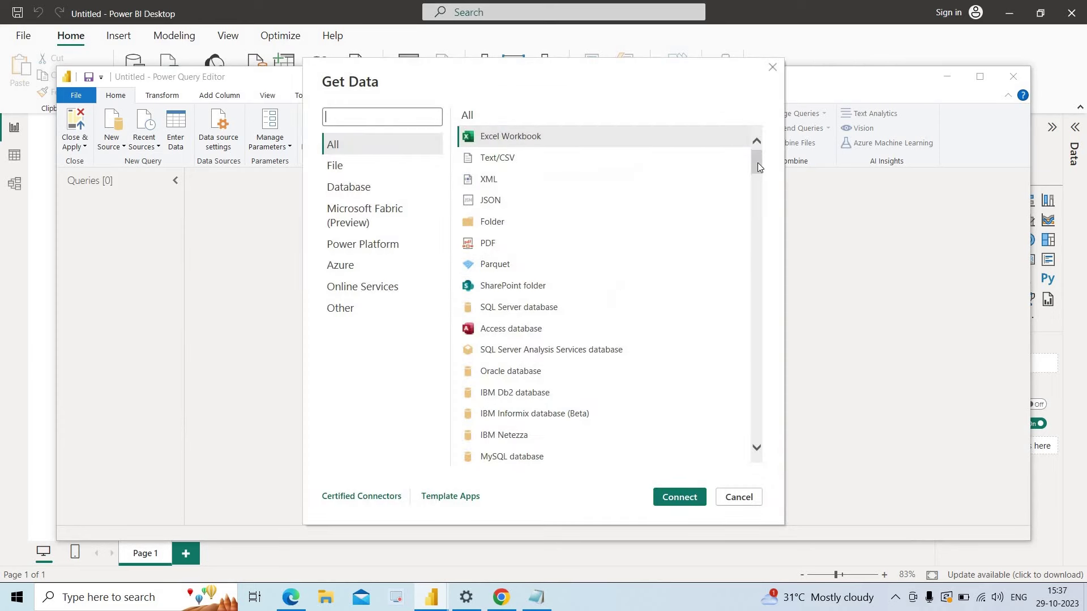
pyautogui.moveTo(757, 162); pyautogui.dragTo(763, 194)
pyautogui.scroll(-10, 762, 204)
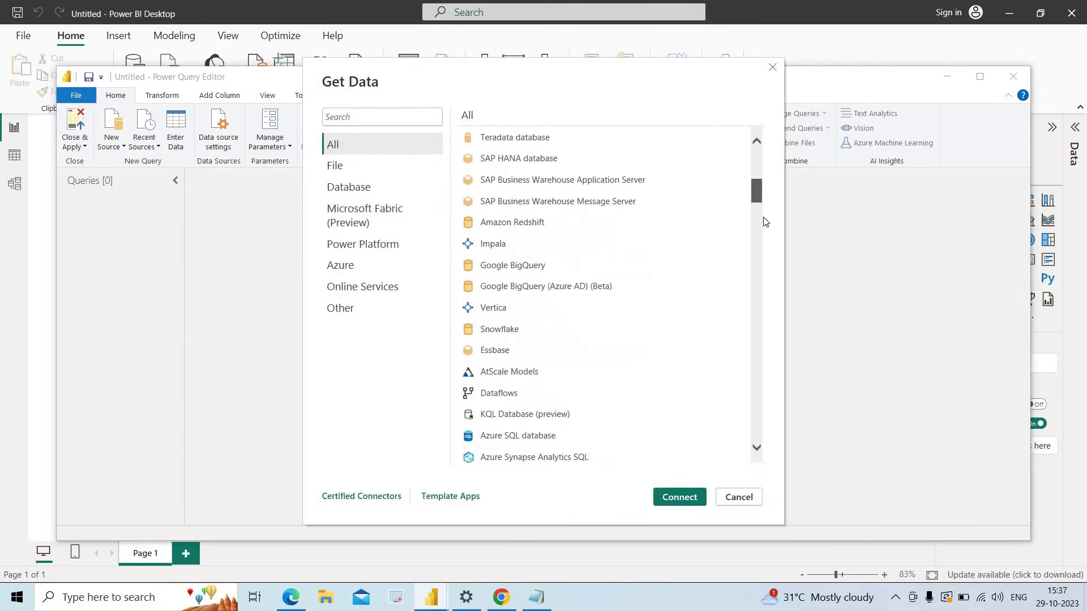
pyautogui.press('Home')
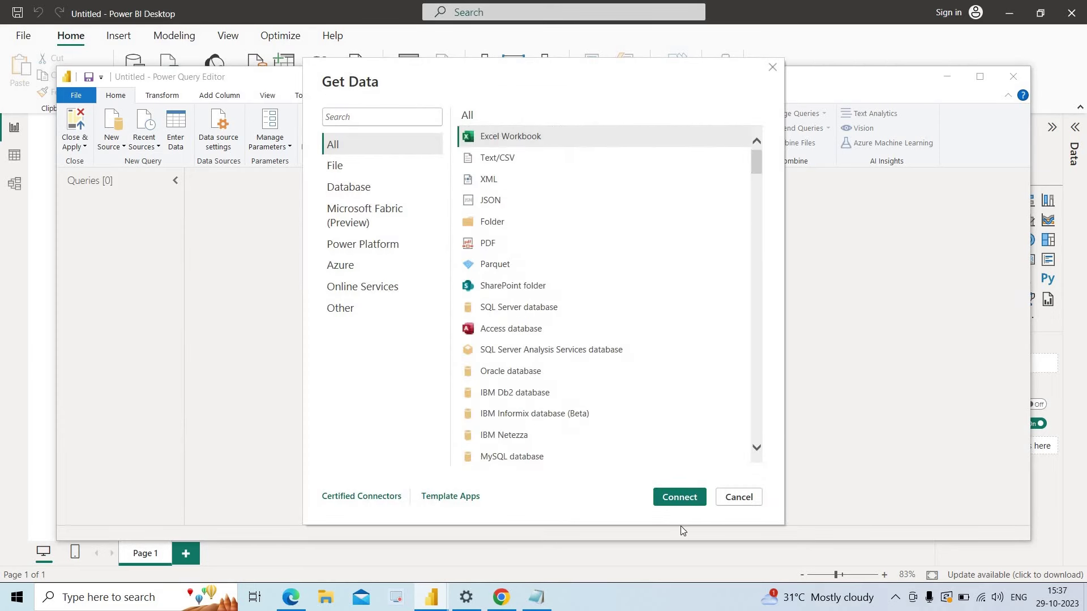
pyautogui.click(716, 501)
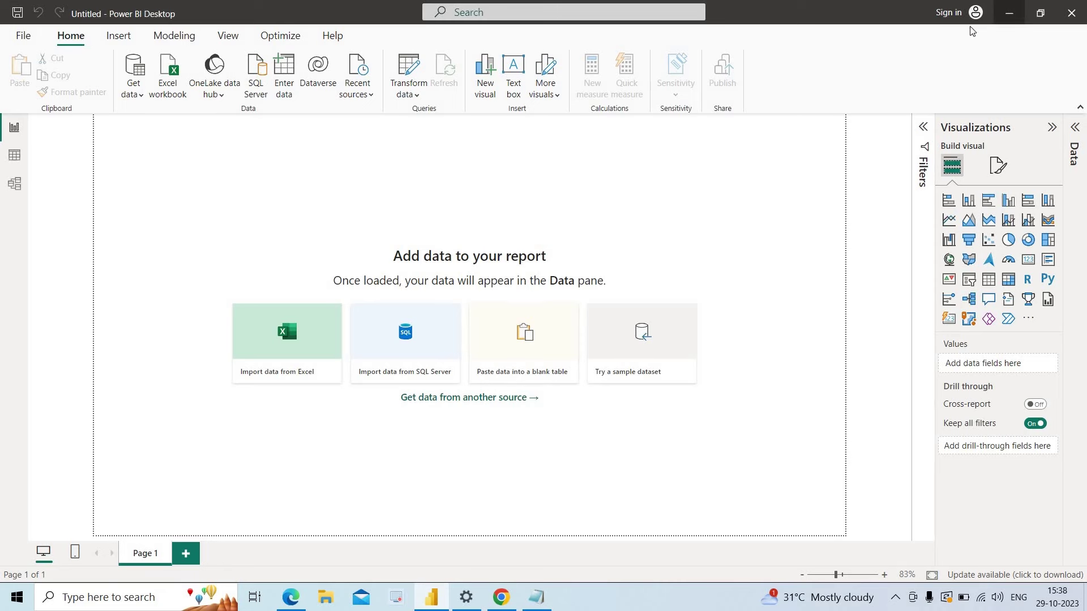
# - Launch SQL Server Management Studio 18, connect to the local Database Engine "." with Windows Authentication, and maximize the window
pyautogui.click(126, 598)
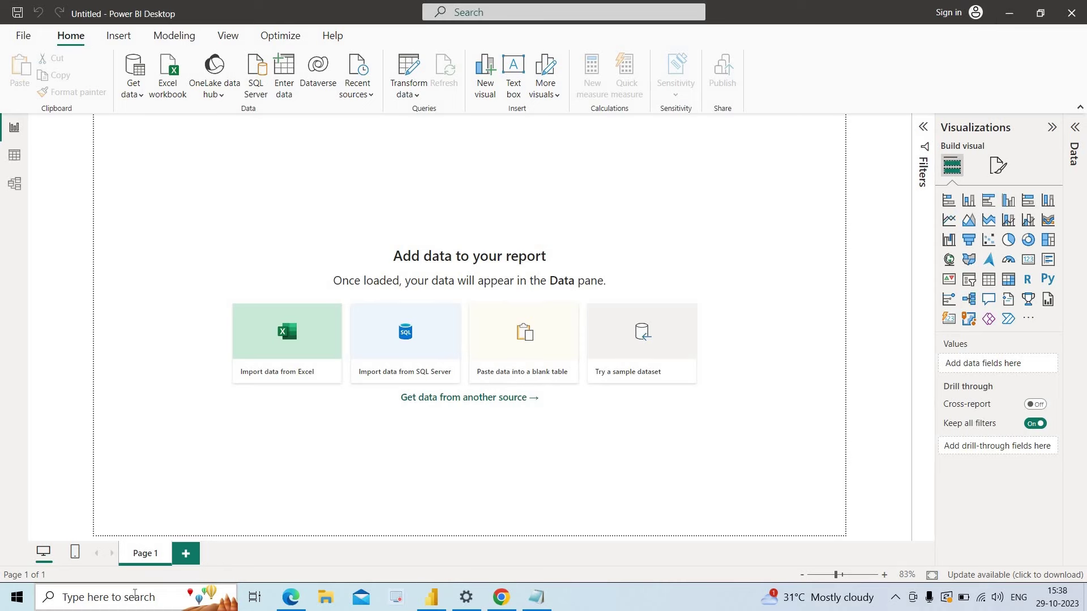
pyautogui.write('sq')
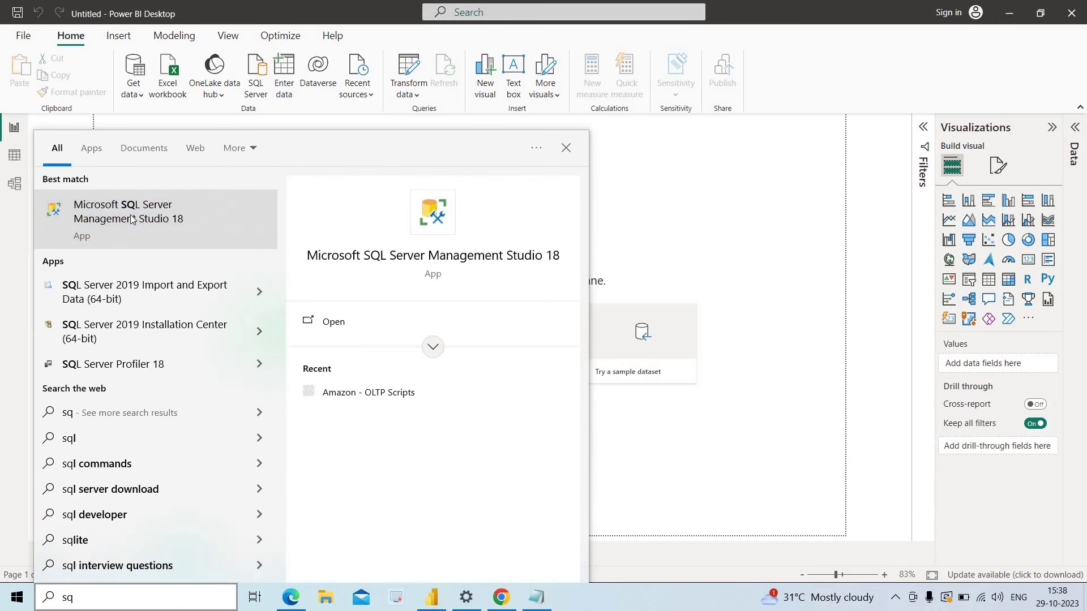
pyautogui.click(131, 219)
pyautogui.click(1009, 12)
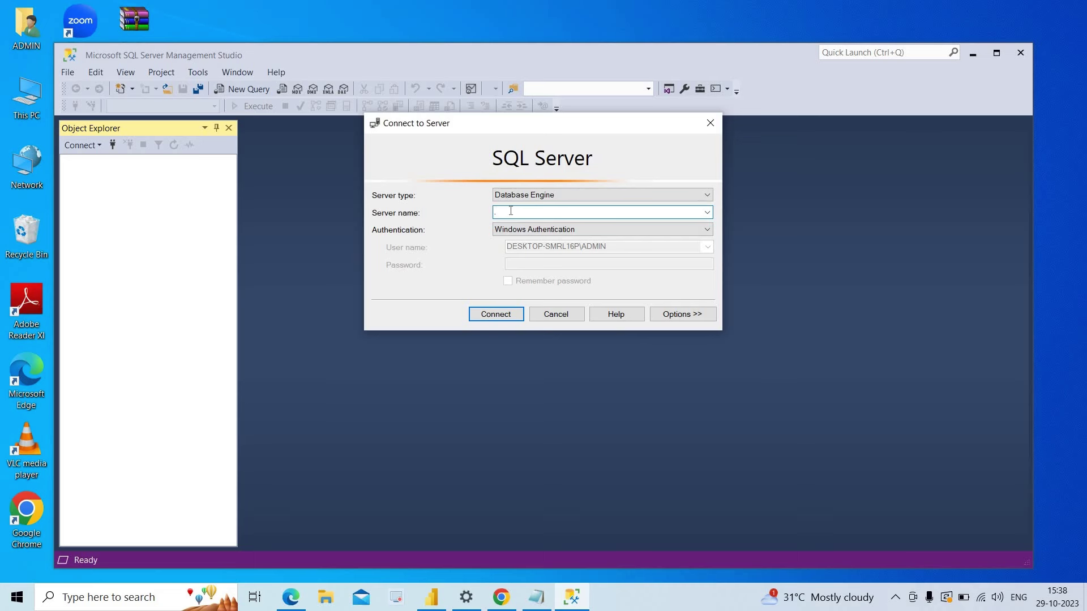
pyautogui.click(494, 315)
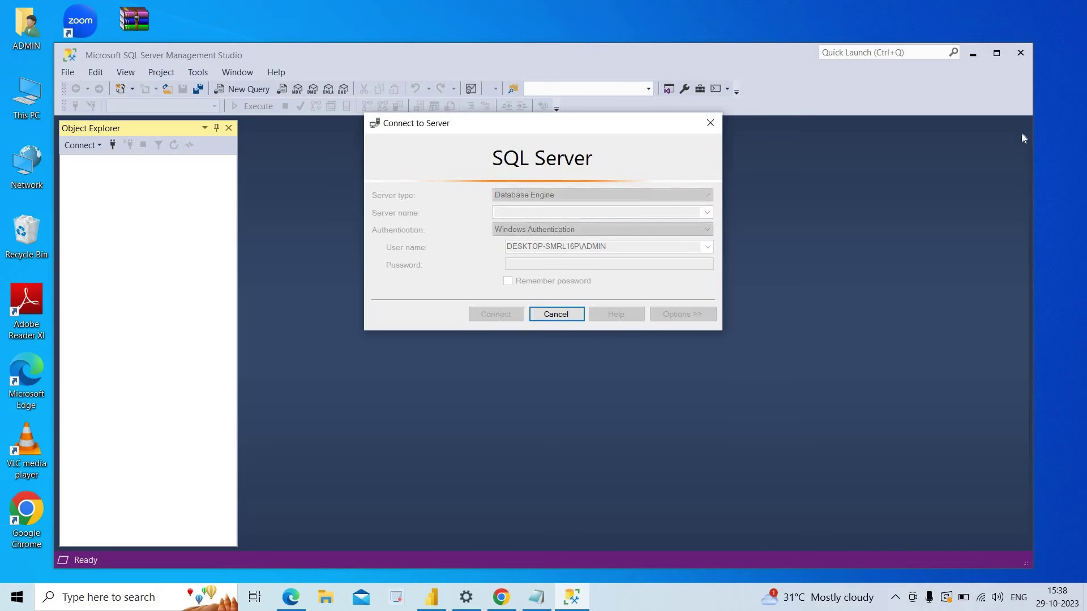
pyautogui.click(997, 54)
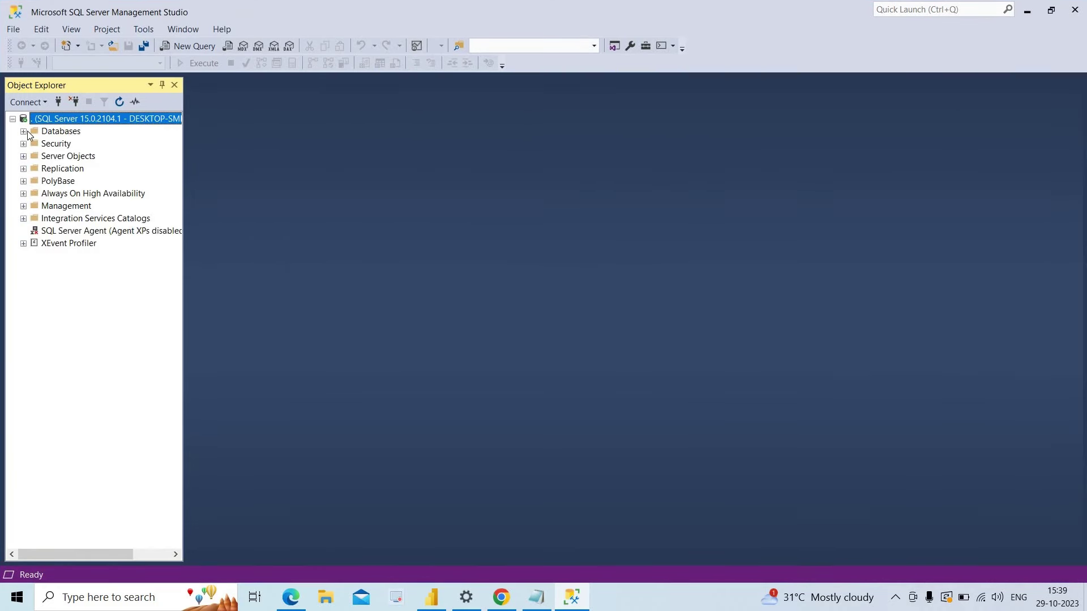
# - Expand the AdventureWorksDW tables and display the top 1000 rows of dbo.DimGeography
pyautogui.click(23, 132)
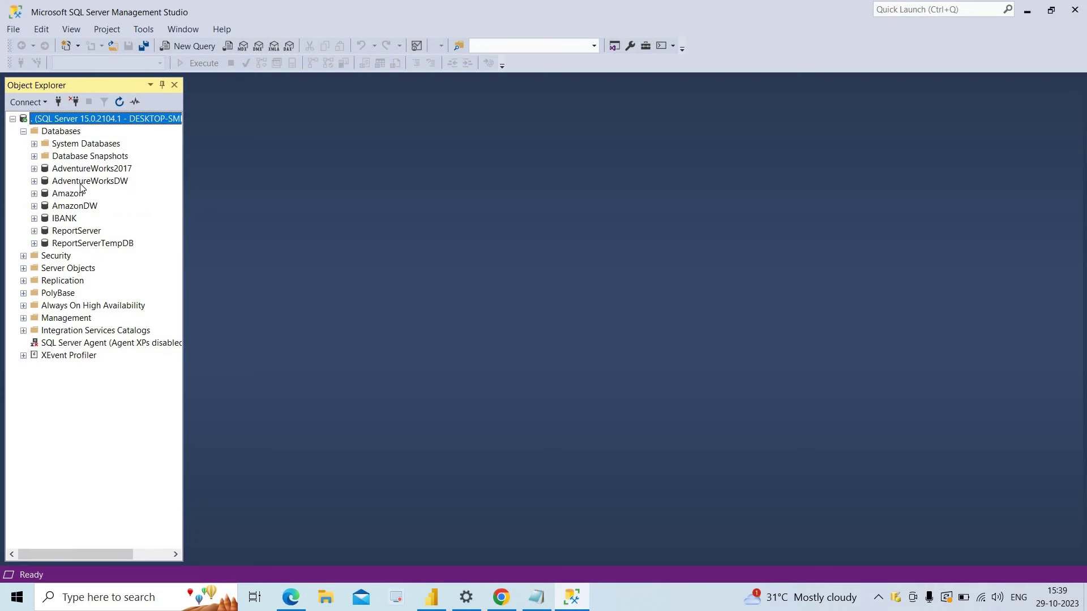
pyautogui.click(35, 182)
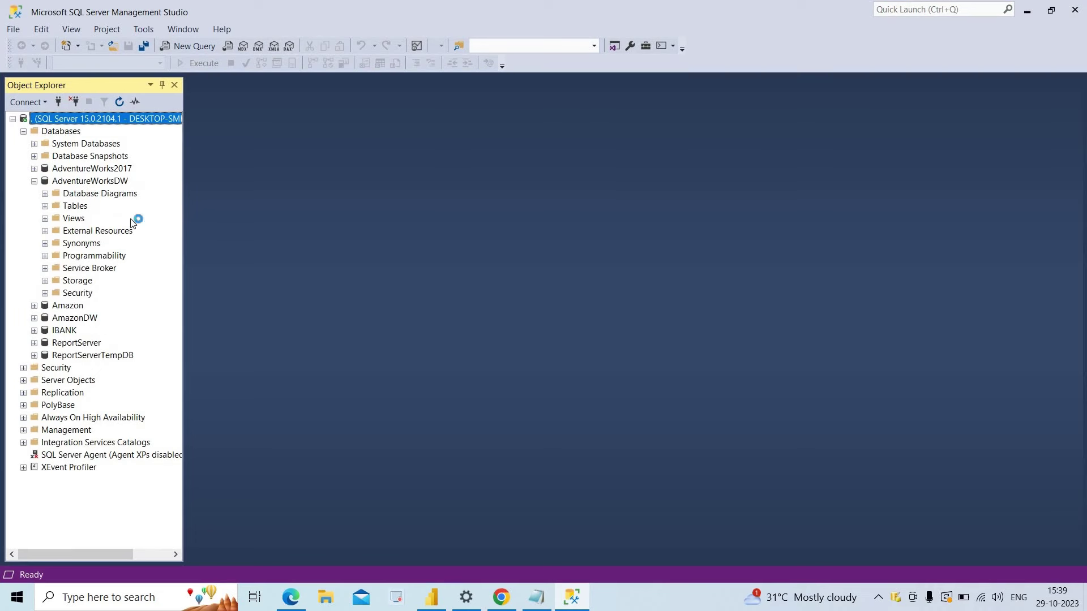
pyautogui.click(45, 206)
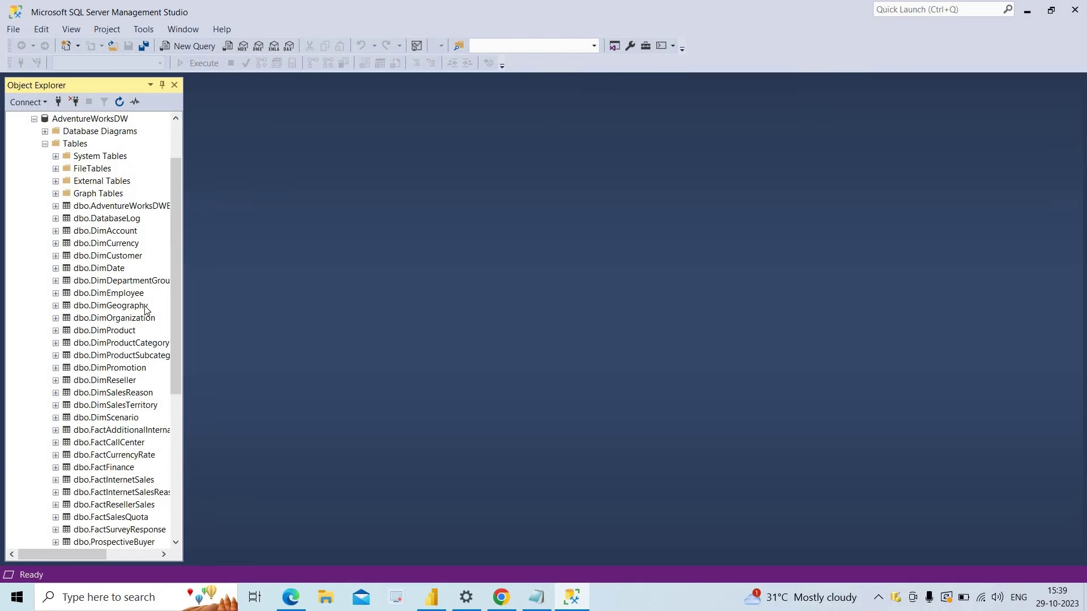
pyautogui.rightClick(115, 308)
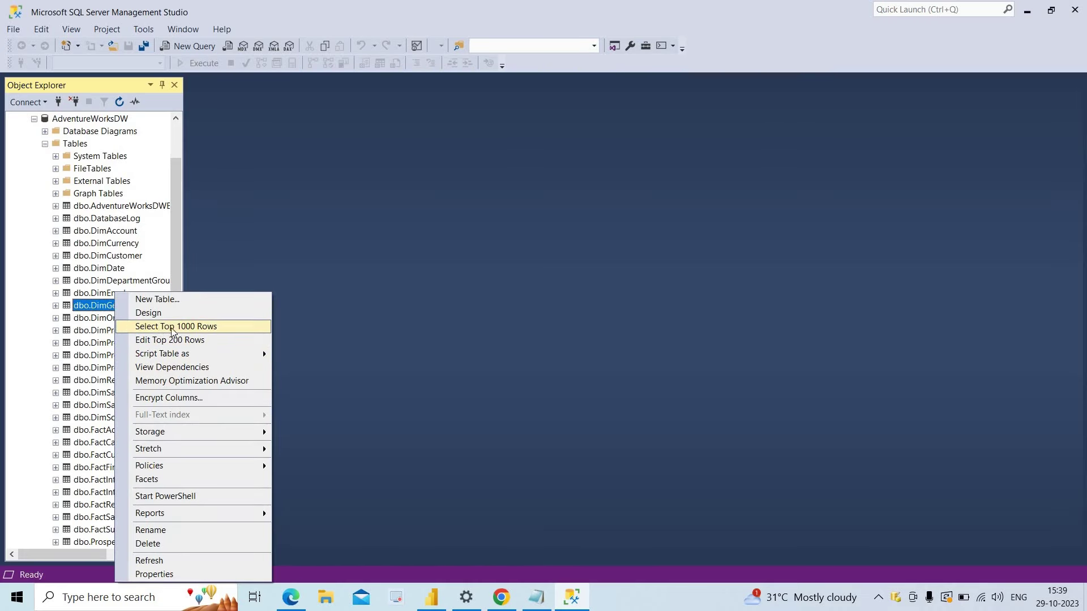
pyautogui.click(171, 327)
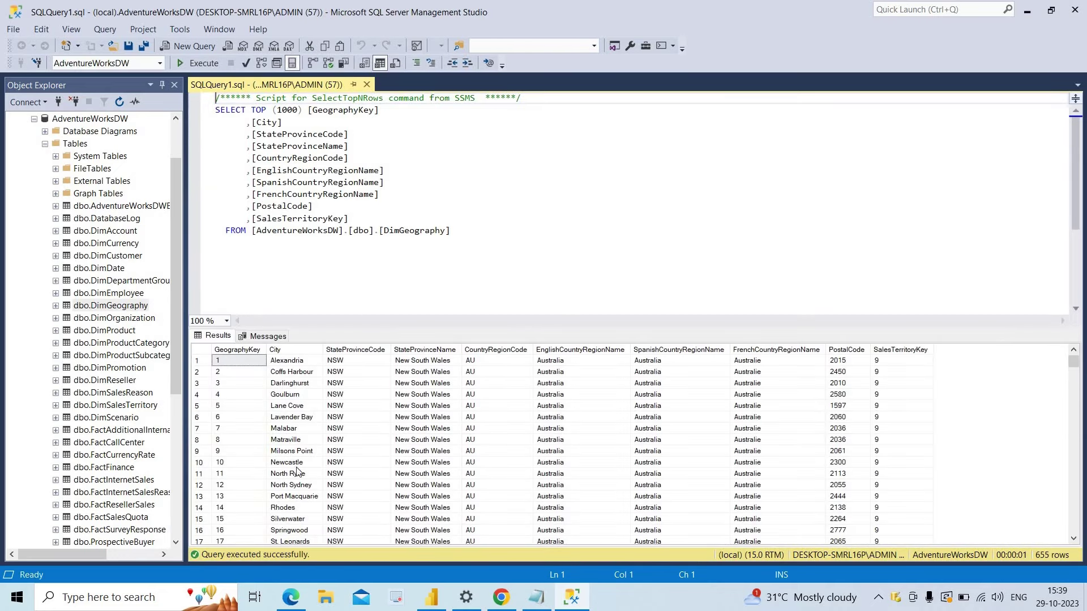
# - Create a new empty query on AdventureWorksDW and show that database's table list again in the object tree
pyautogui.click(190, 47)
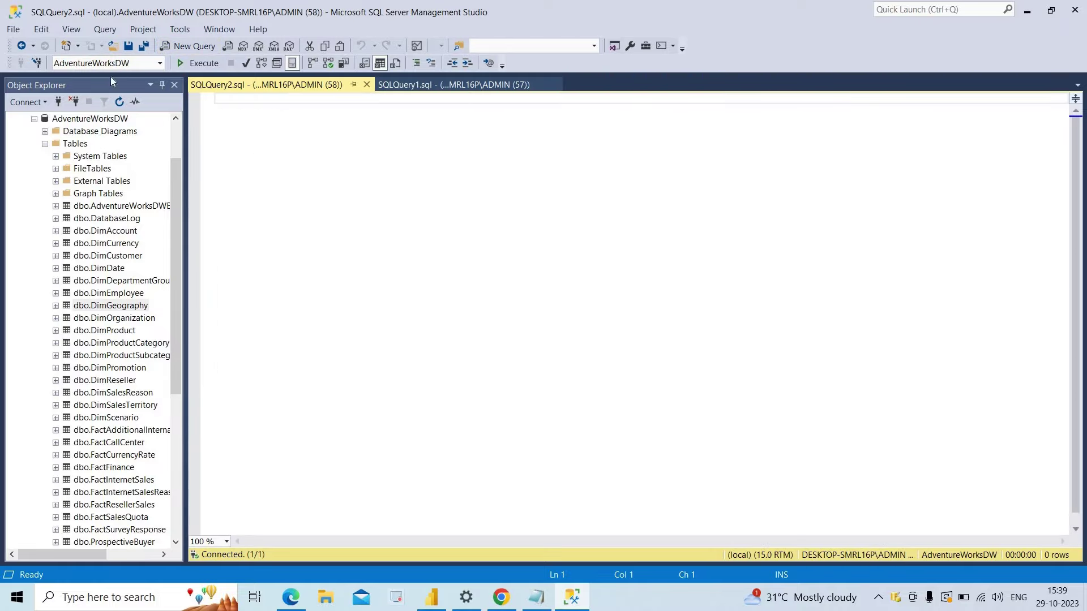
pyautogui.click(34, 119)
pyautogui.click(258, 124)
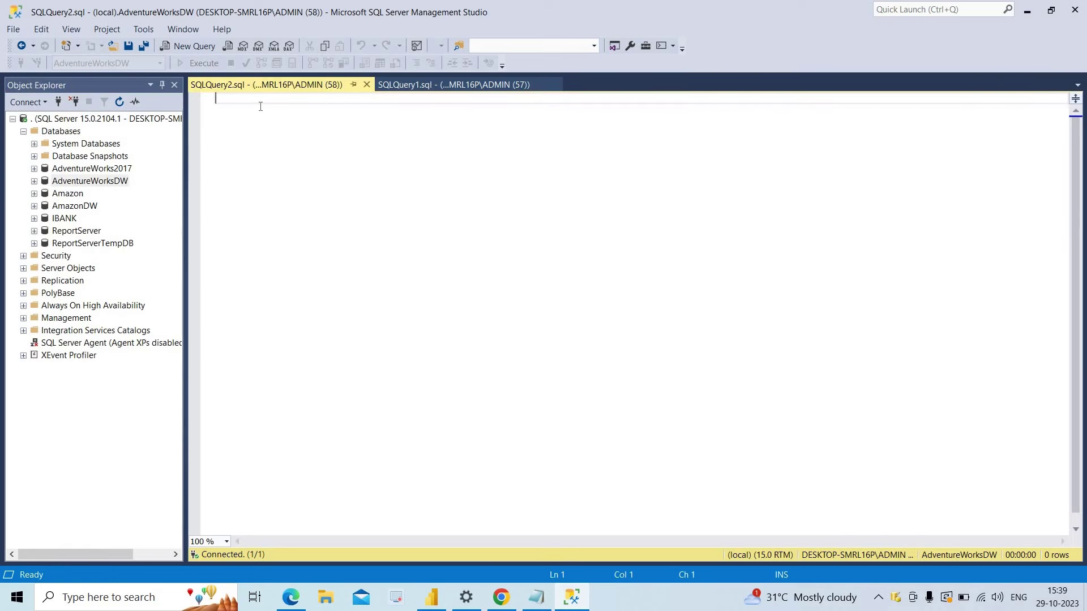
pyautogui.click(34, 182)
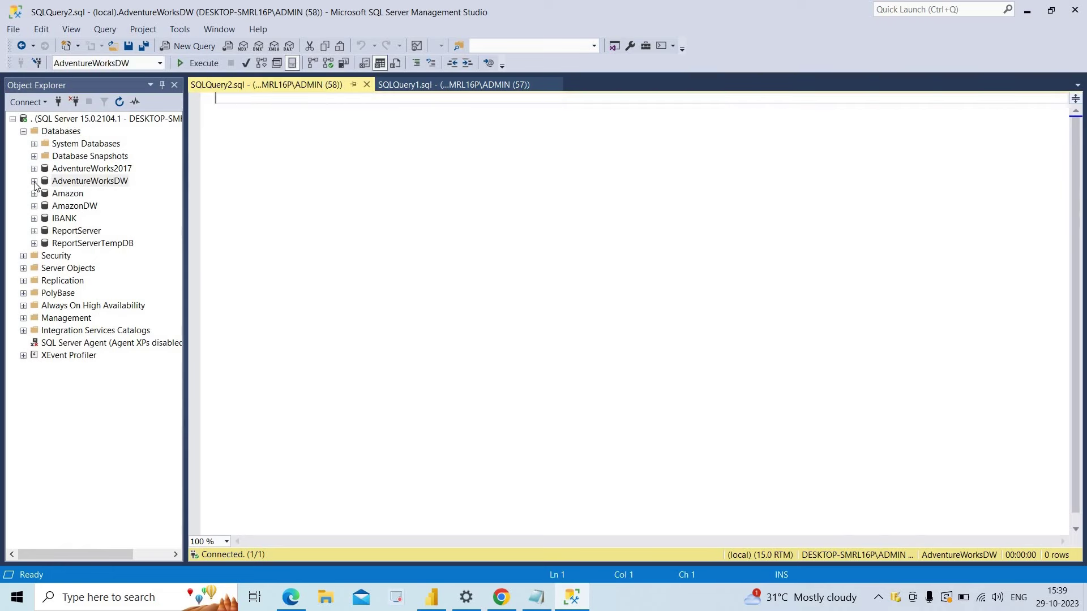
pyautogui.press('s')
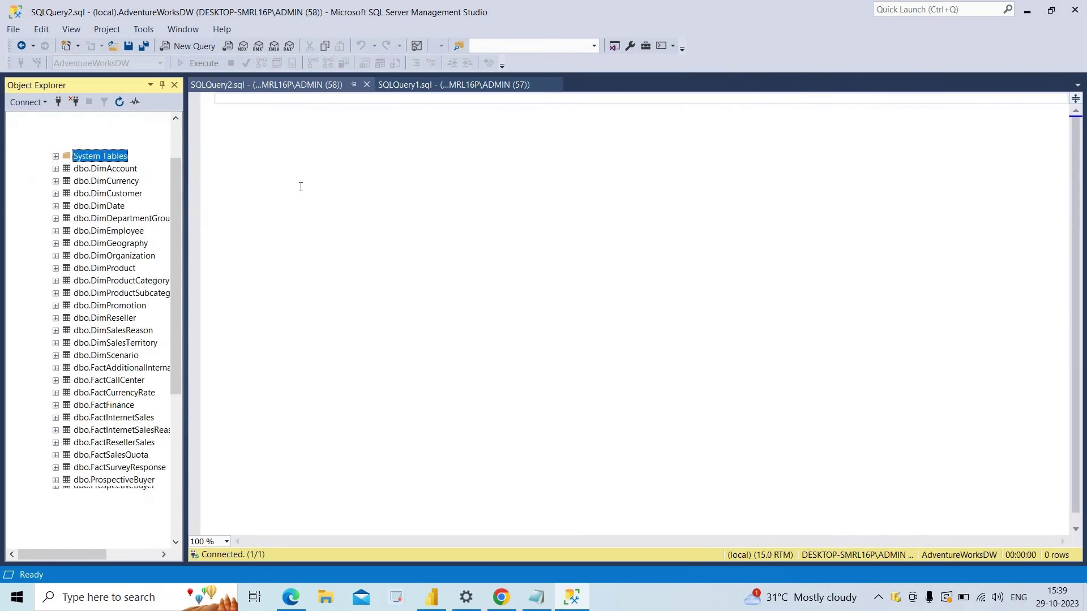
pyautogui.press('e')
pyautogui.scroll(4, 179, 283)
pyautogui.click(262, 187)
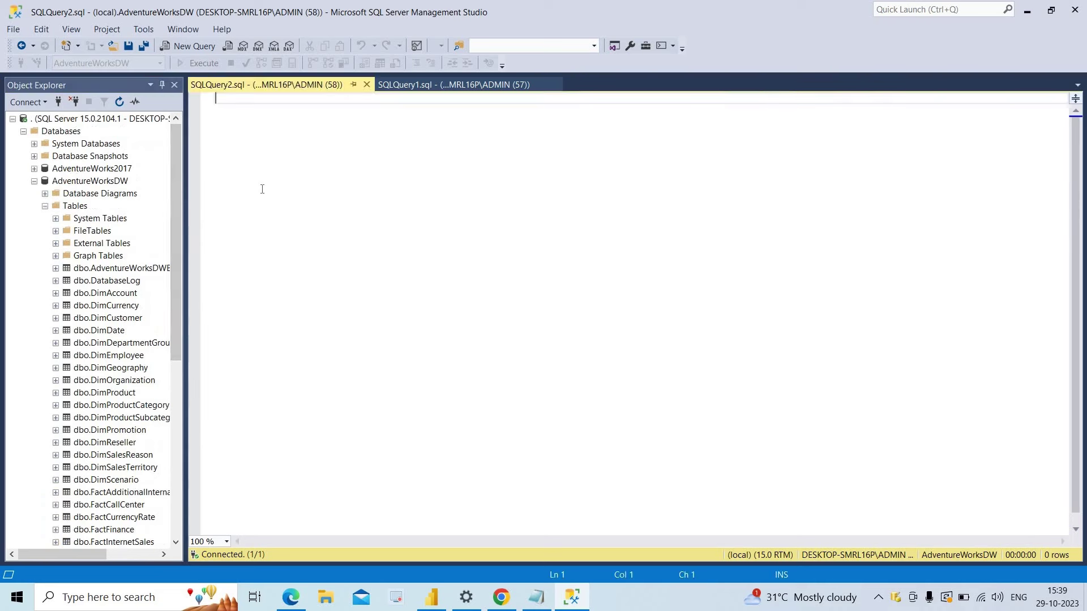
# - Write and execute the query select * from [dbo].[DimGeography]
pyautogui.write('select ')
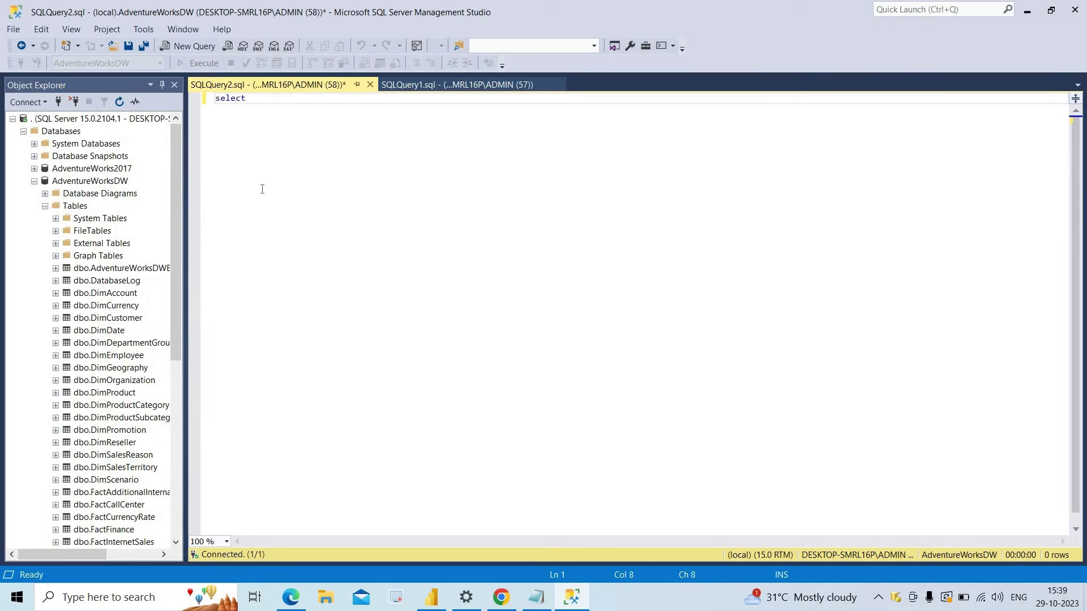
pyautogui.write('* frm')
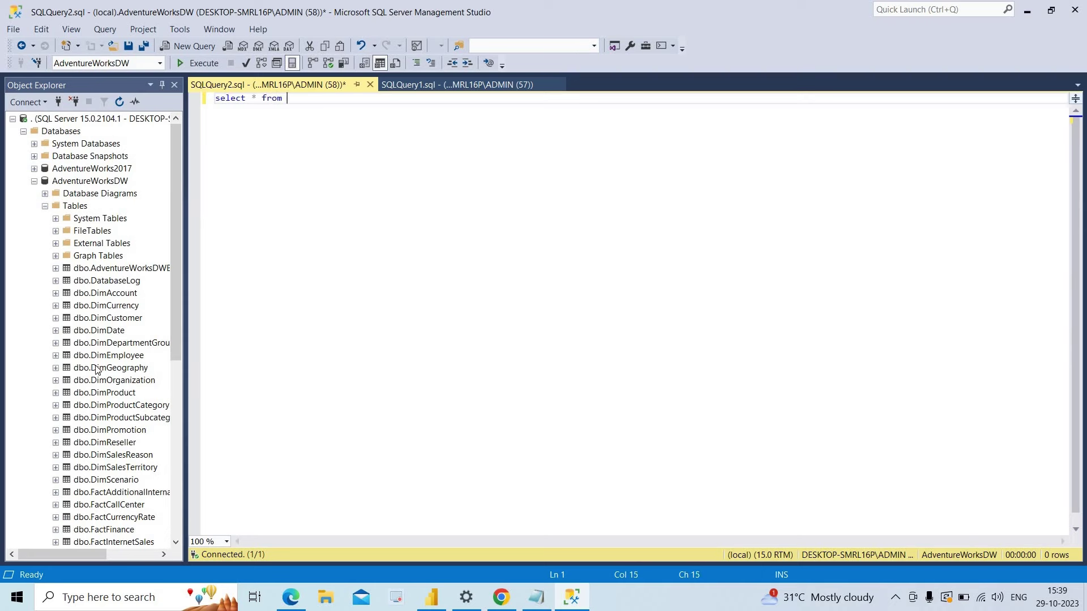
pyautogui.moveTo(279, 99); pyautogui.dragTo(280, 100)
pyautogui.doubleClick(272, 99)
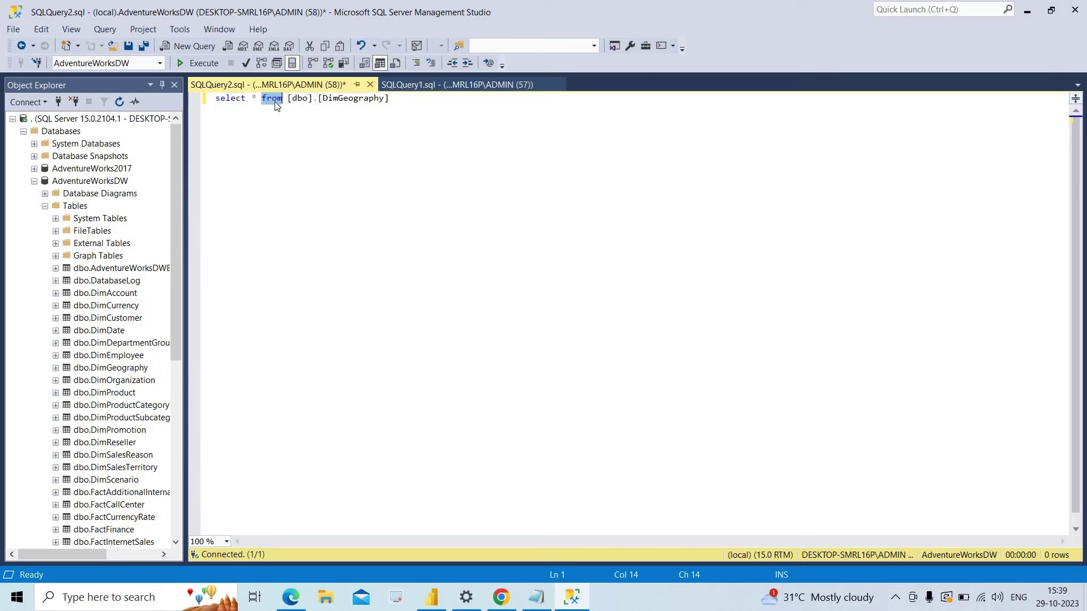
pyautogui.hotkey('ctrl', 'a')
pyautogui.click(203, 63)
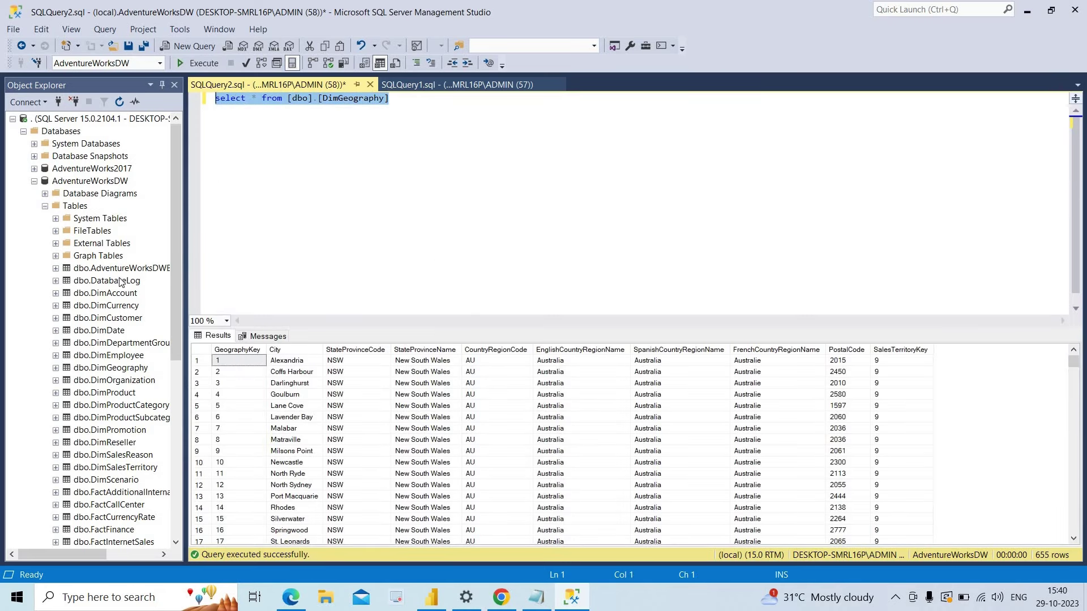
# - Switch to Power BI Desktop and start a new SQL Server source in Power Query with "." as the server
pyautogui.click(442, 600)
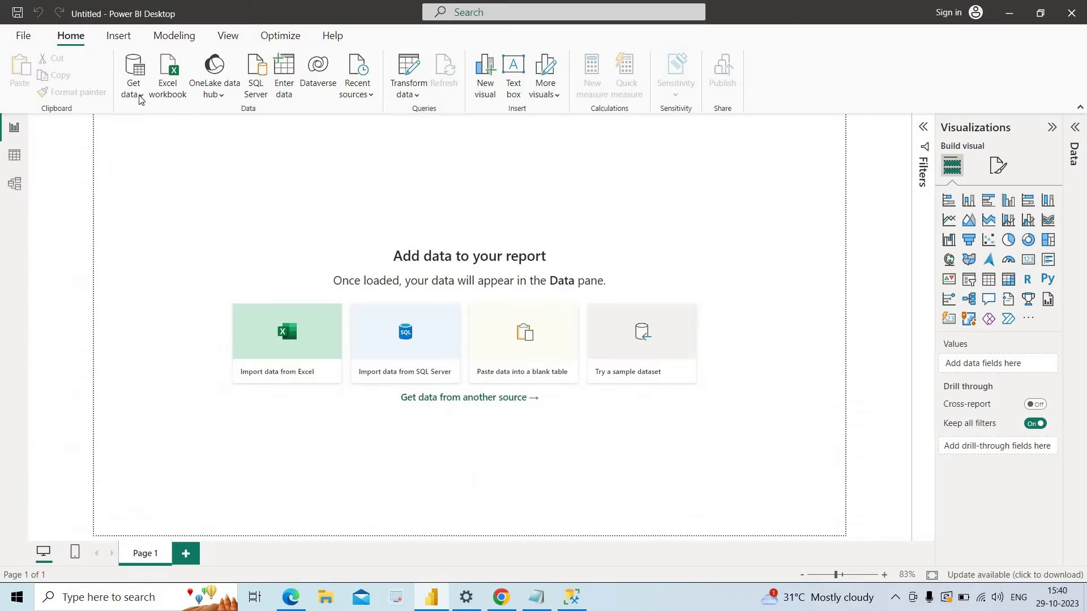
pyautogui.click(410, 95)
pyautogui.click(416, 121)
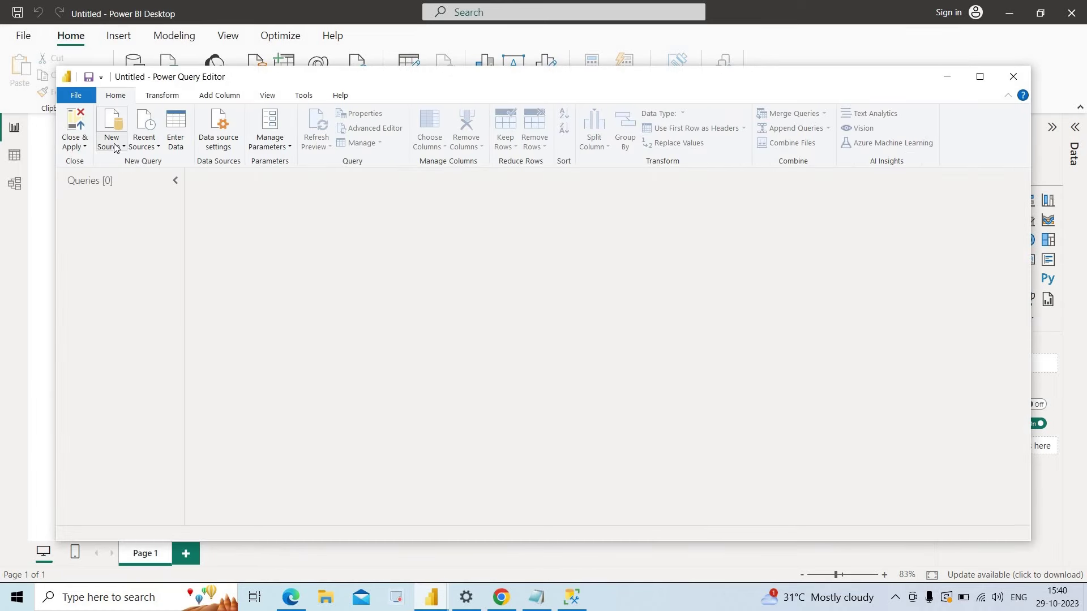
pyautogui.click(115, 147)
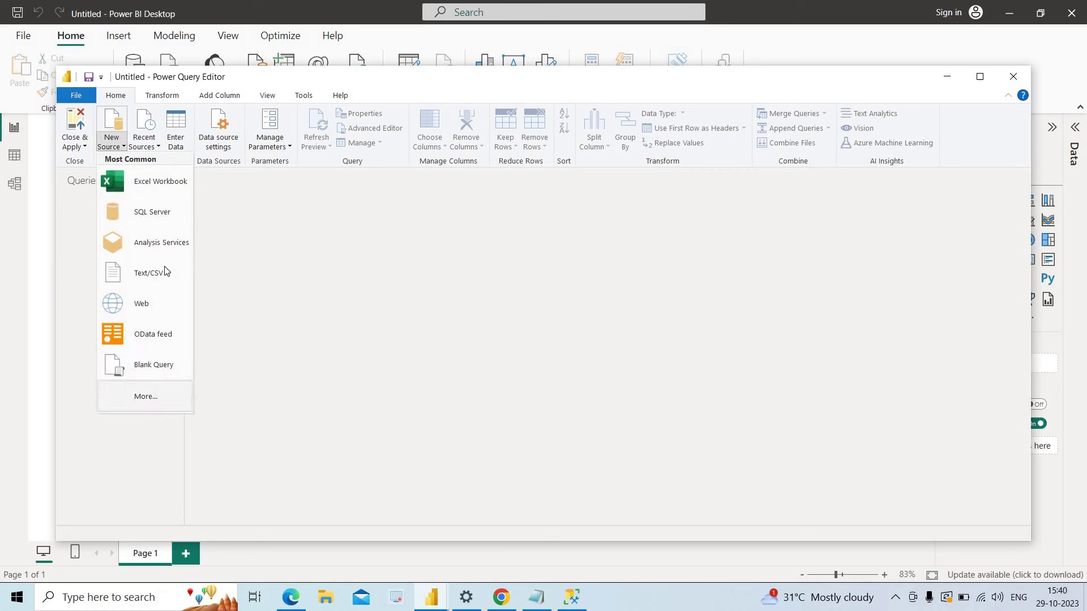
pyautogui.click(145, 217)
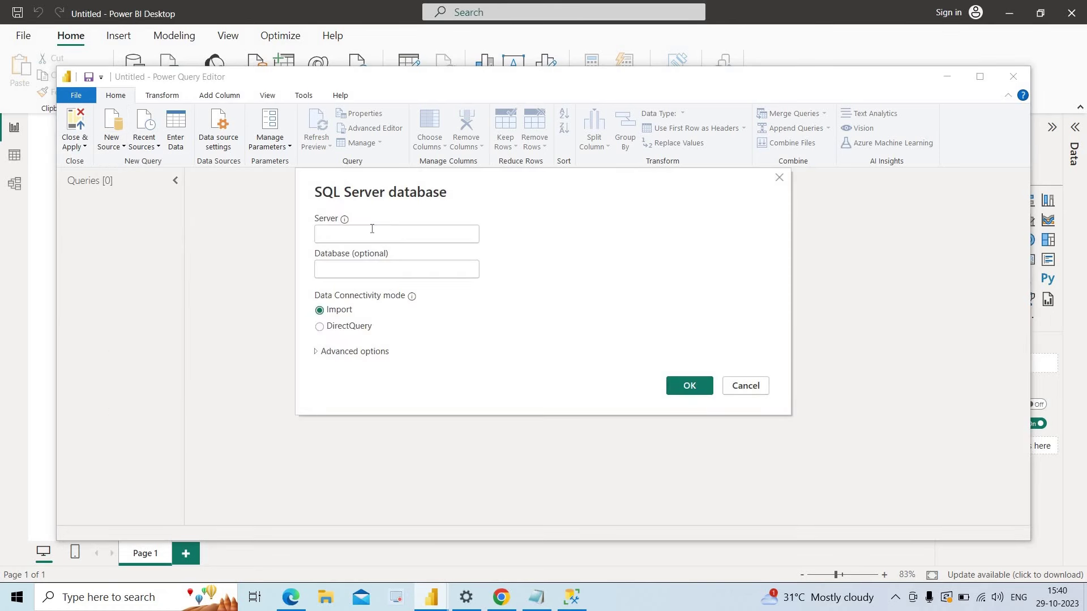
pyautogui.write('.')
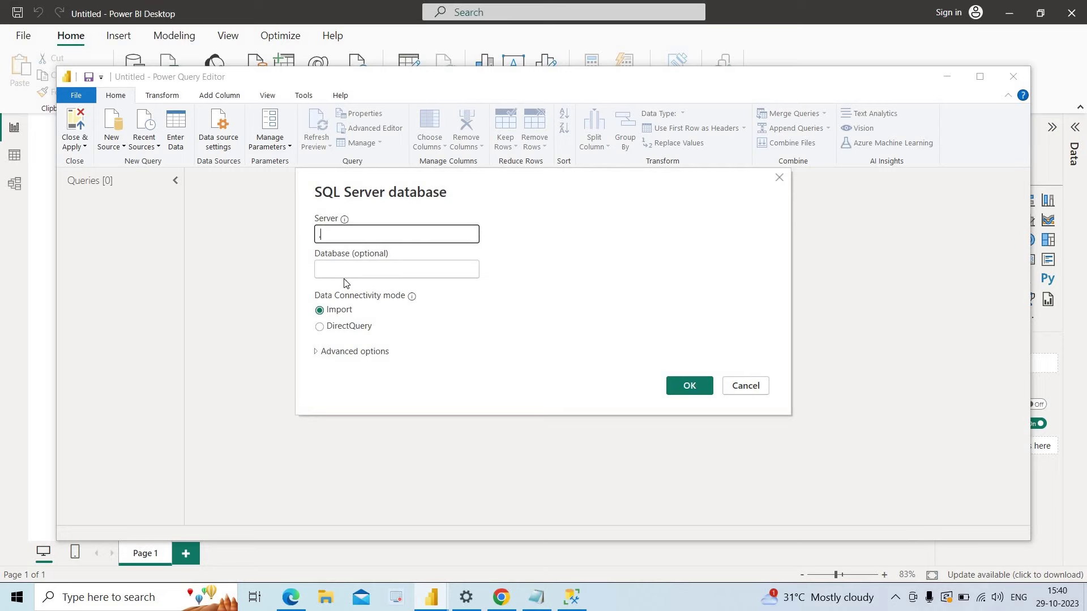
# - Switch to SQL Server Management Studio and copy the name of the AdventureWorksDW database
pyautogui.click(582, 604)
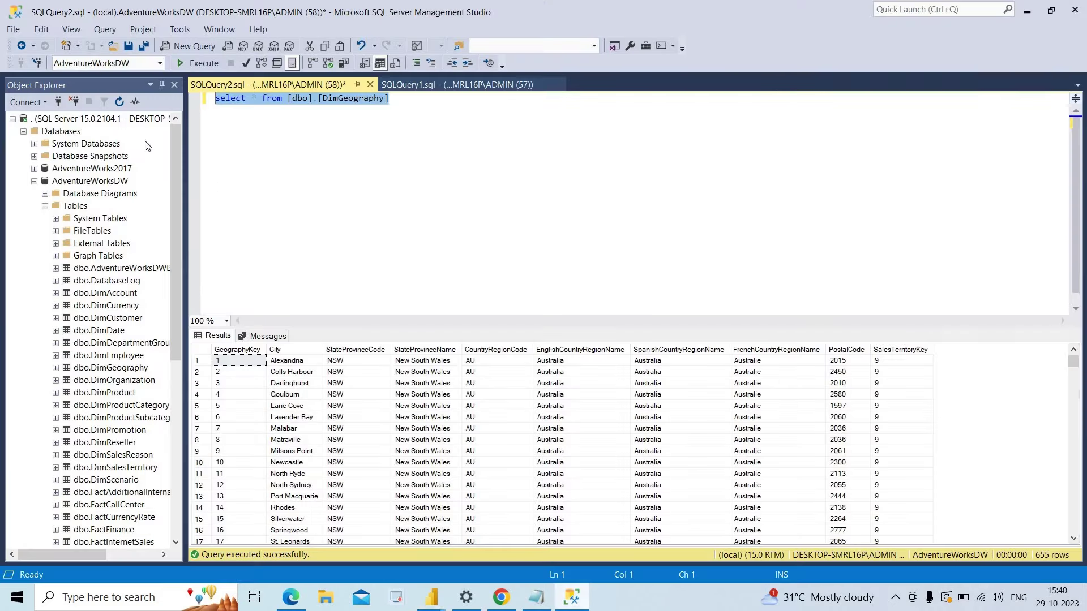
pyautogui.click(34, 181)
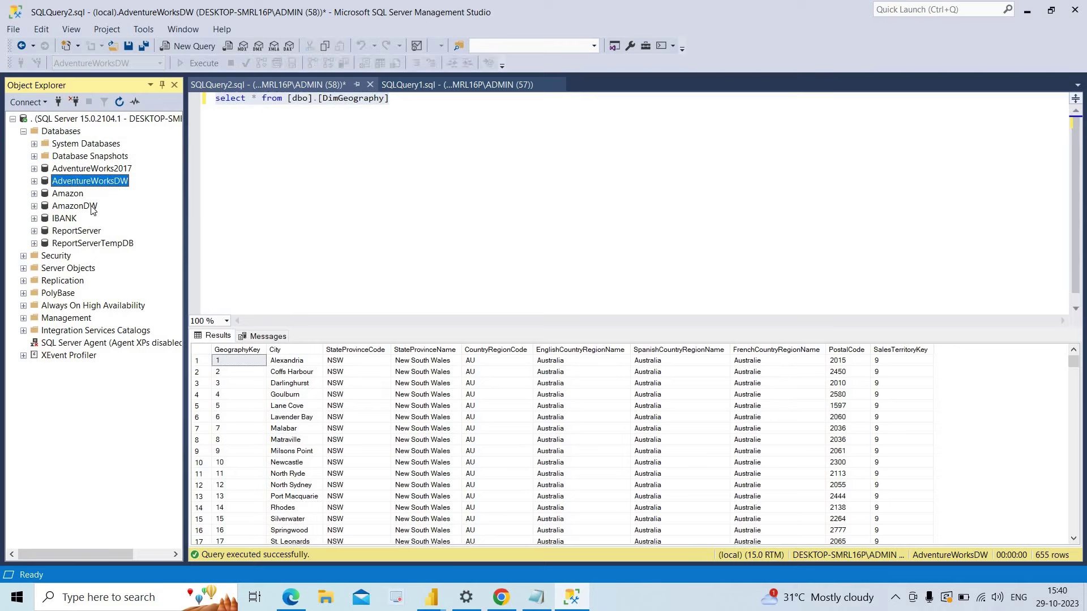
pyautogui.rightClick(108, 180)
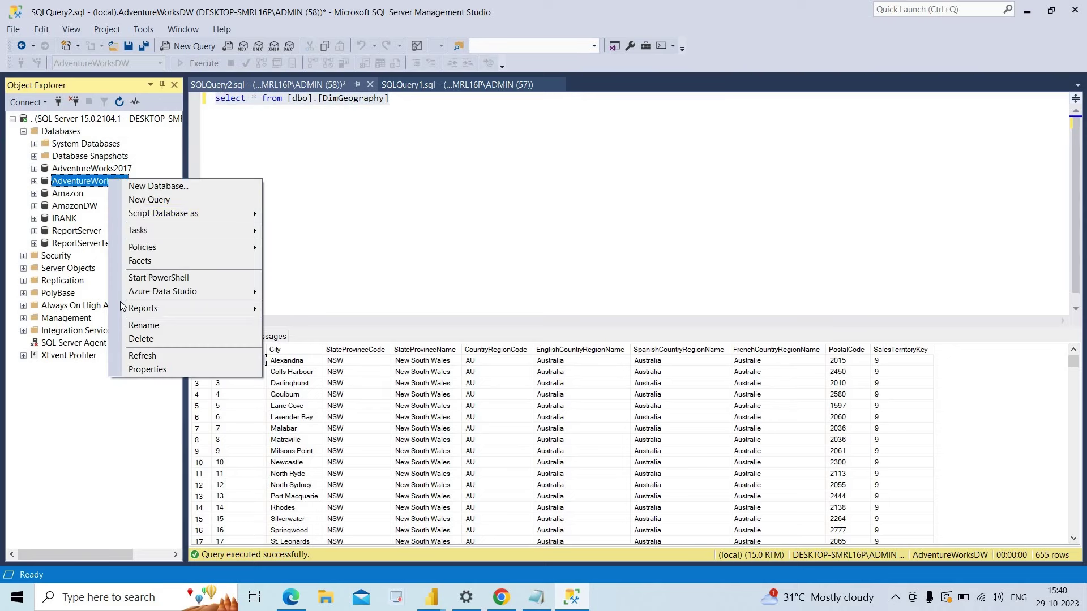
pyautogui.click(133, 326)
pyautogui.hotkey('ctrl', 'c')
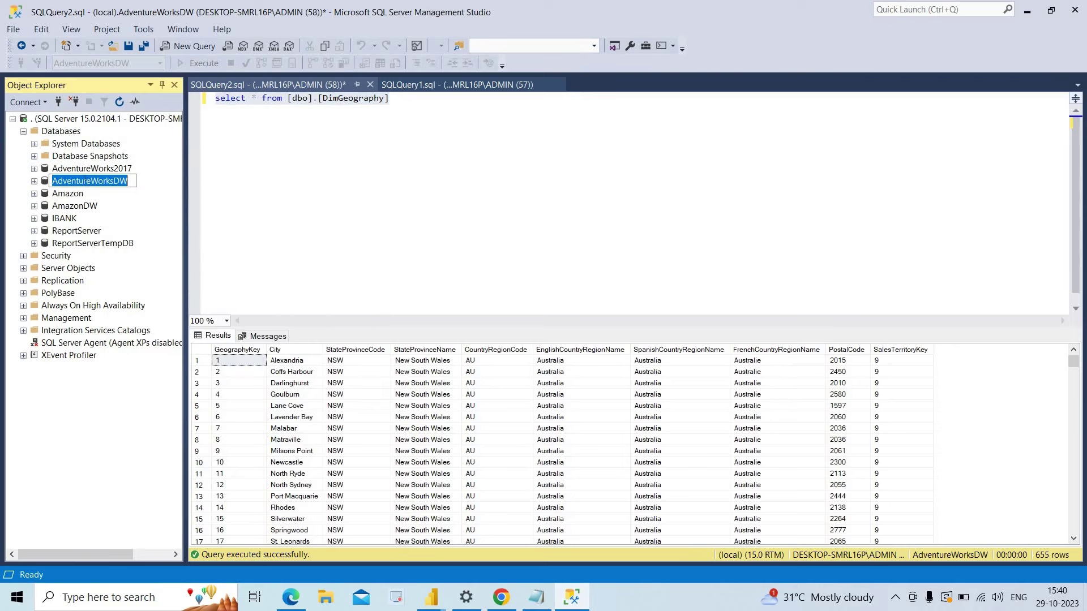
# - Switch to the Power Query Editor and paste the copied name AdventureWorksDW as the database of the SQL Server source
pyautogui.rightClick(87, 182)
pyautogui.click(431, 597)
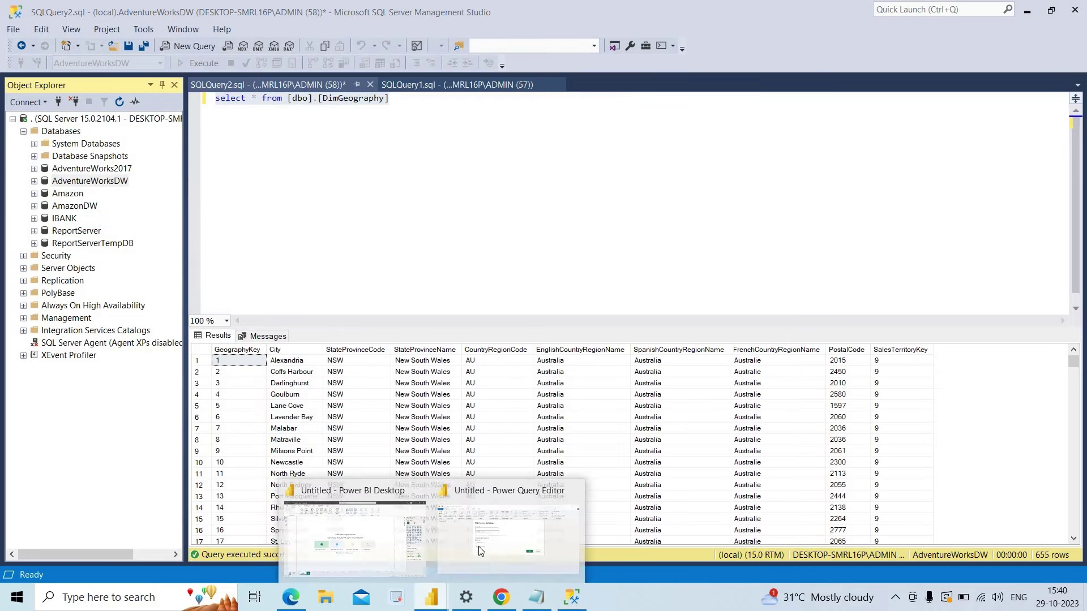
pyautogui.click(474, 502)
pyautogui.rightClick(363, 270)
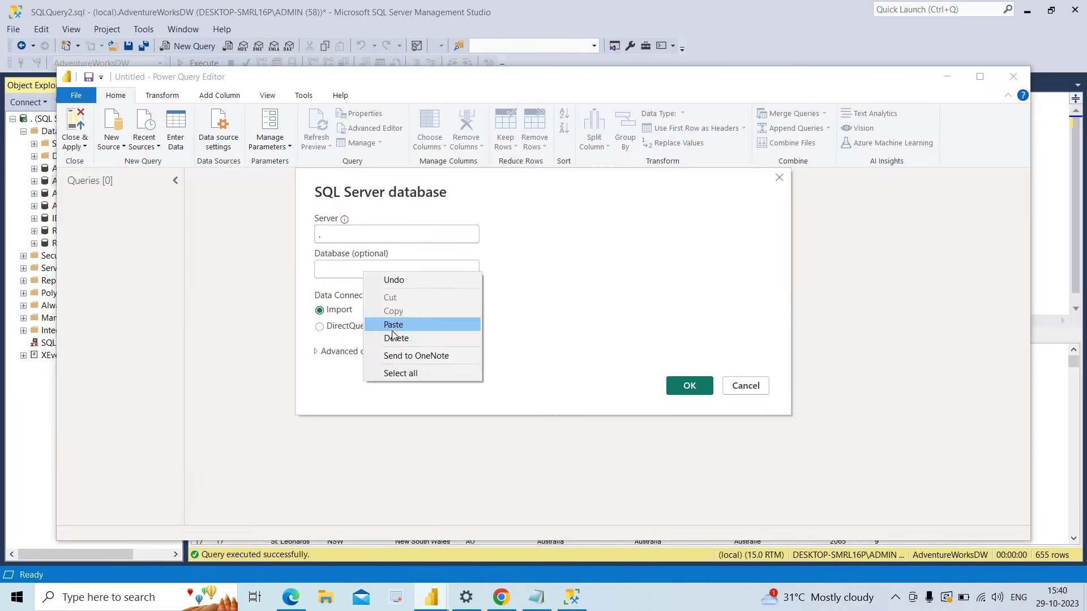
pyautogui.click(393, 326)
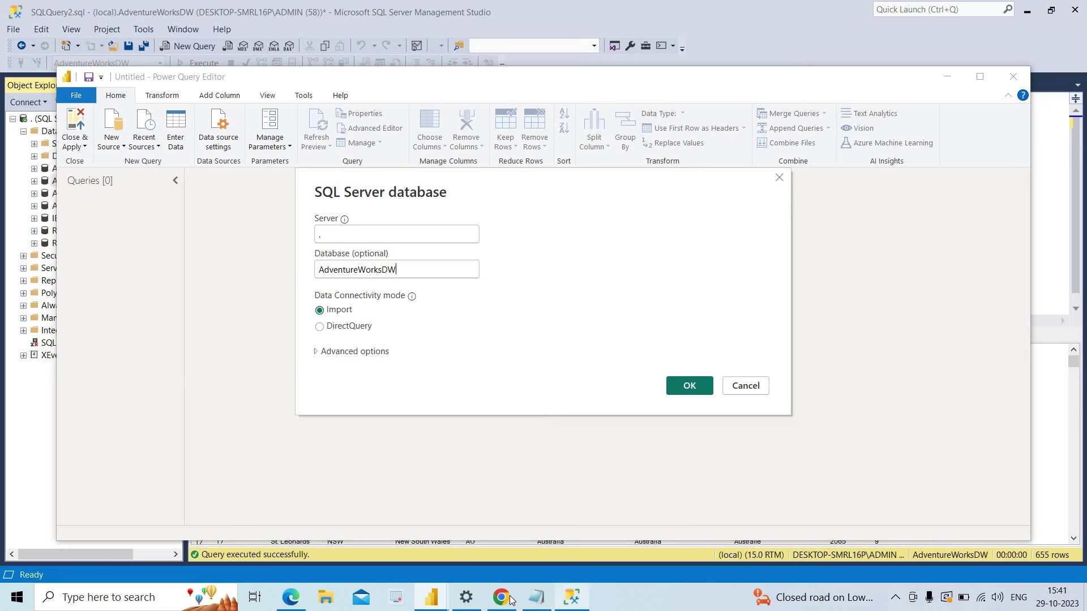
# - Switch to Notepad and write "Excel files/flat files/xml files/ pdf etc - import" under the Data Connectivity Modes heading
pyautogui.click(539, 600)
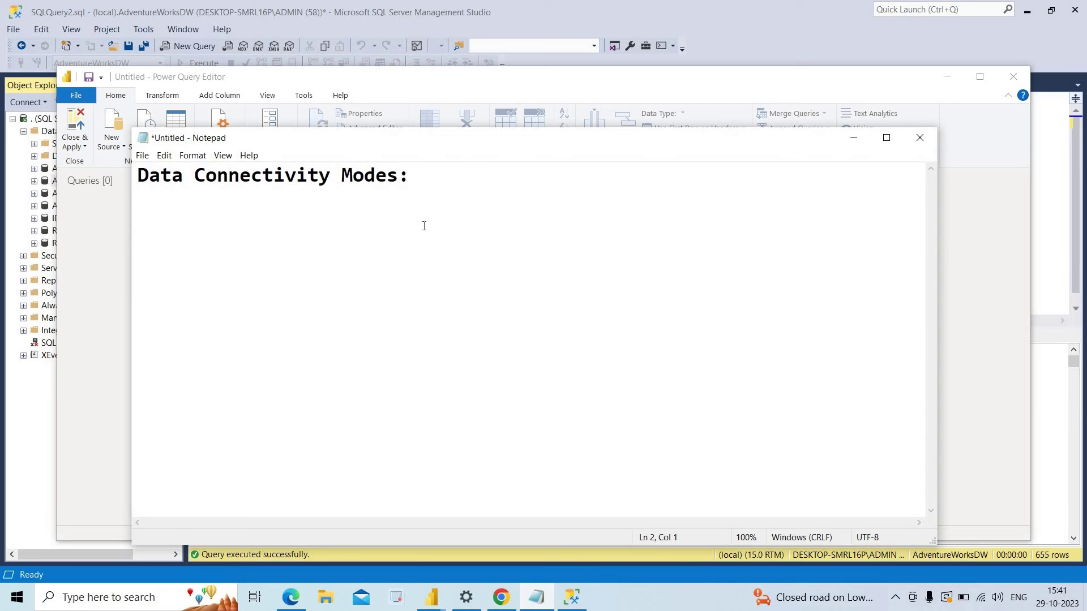
pyautogui.write('Excel files')
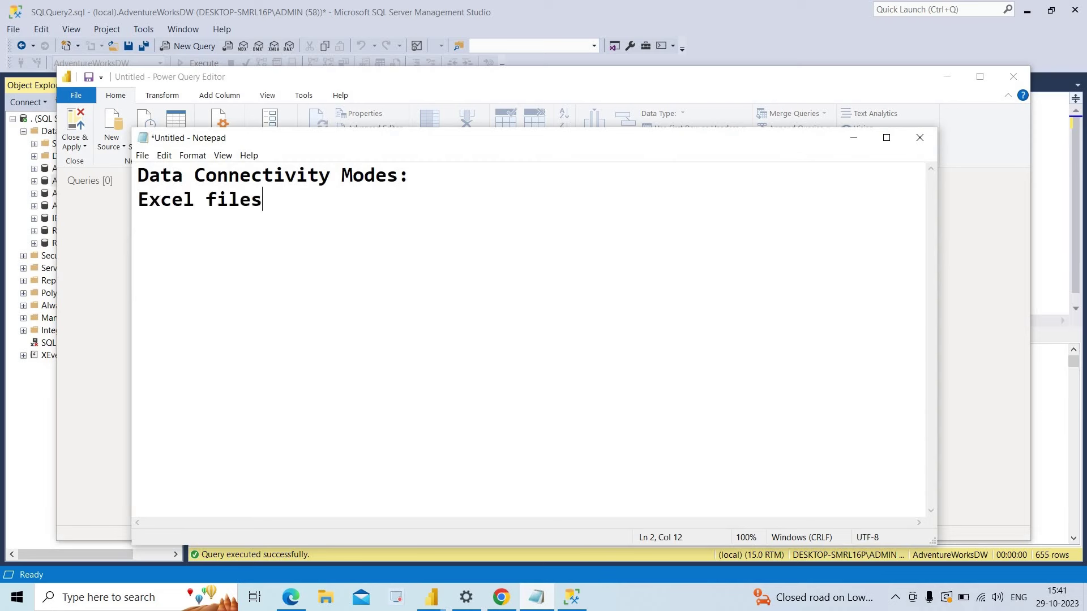
pyautogui.write('/flat files/ xml')
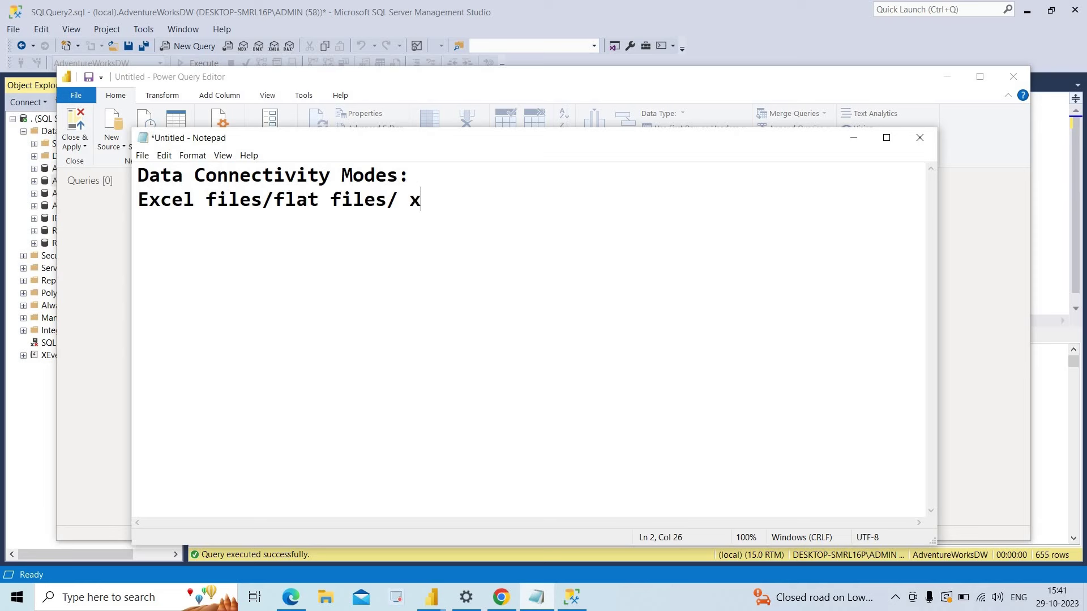
pyautogui.press('BackSpace')
pyautogui.press('BackSpace')
pyautogui.press('BackSpace')
pyautogui.press('BackSpace')
pyautogui.press('BackSpace')
pyautogui.write('/xml ')
pyautogui.write('files/')
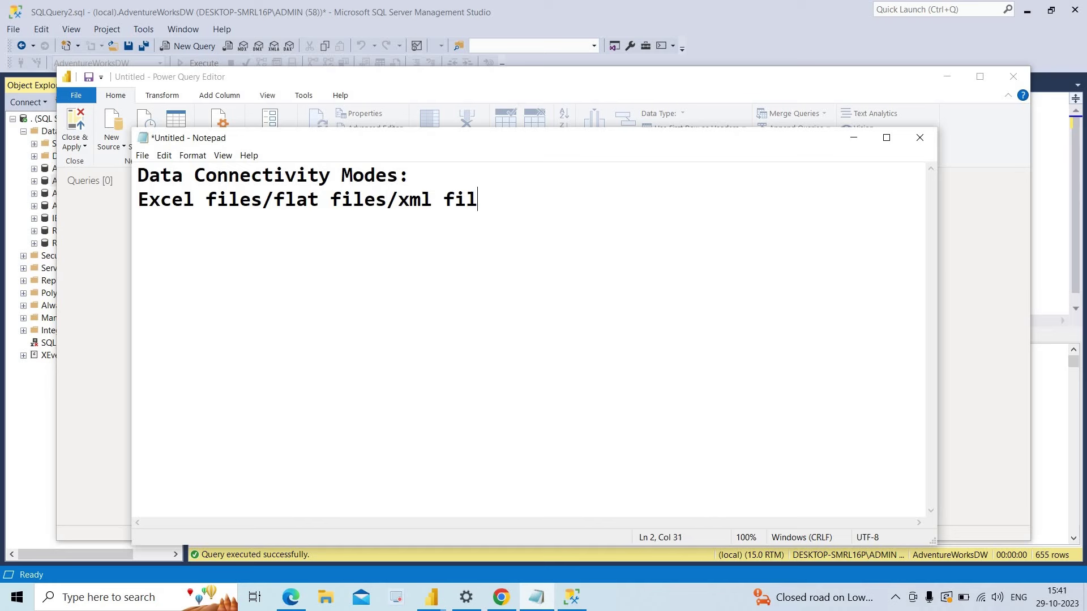
pyautogui.write(' pdf ec')
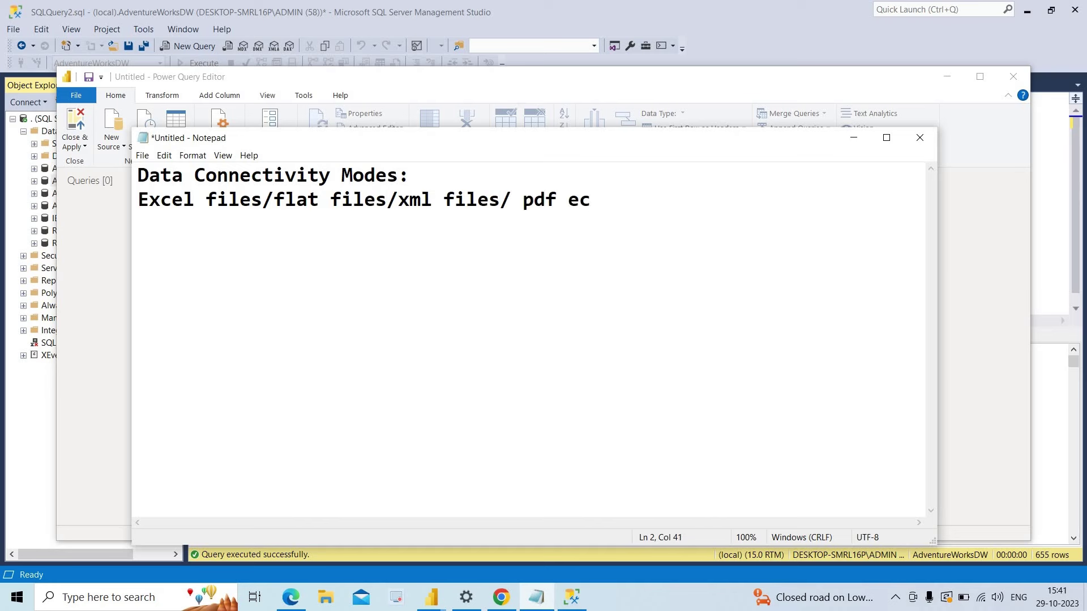
pyautogui.press('BackSpace')
pyautogui.write('tc - iport')
pyautogui.press('BackSpace')
pyautogui.press('BackSpace')
pyautogui.press('BackSpace')
pyautogui.press('BackSpace')
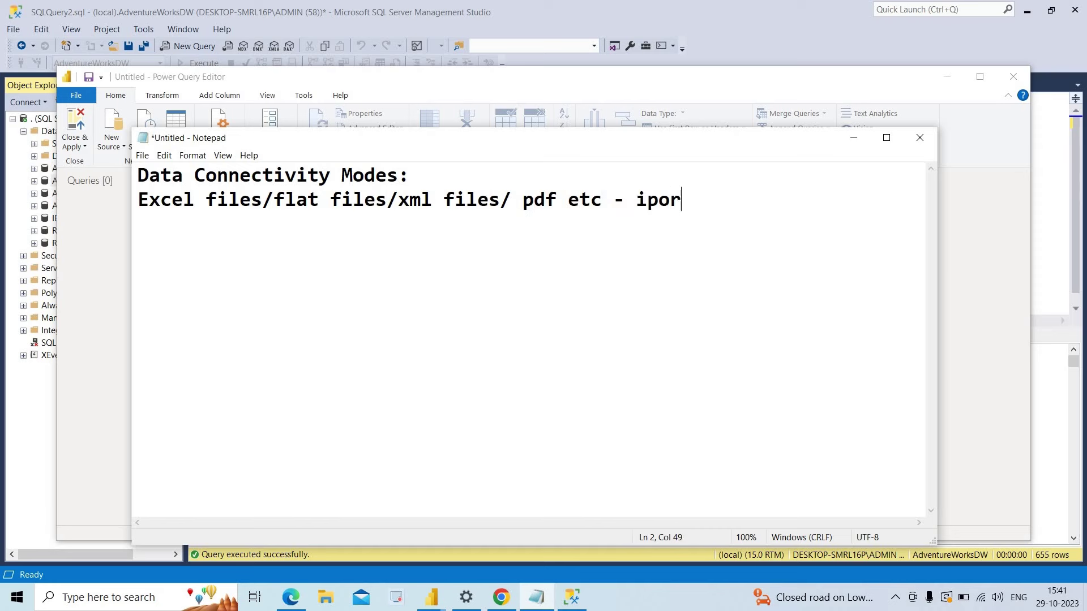
pyautogui.write('mport')
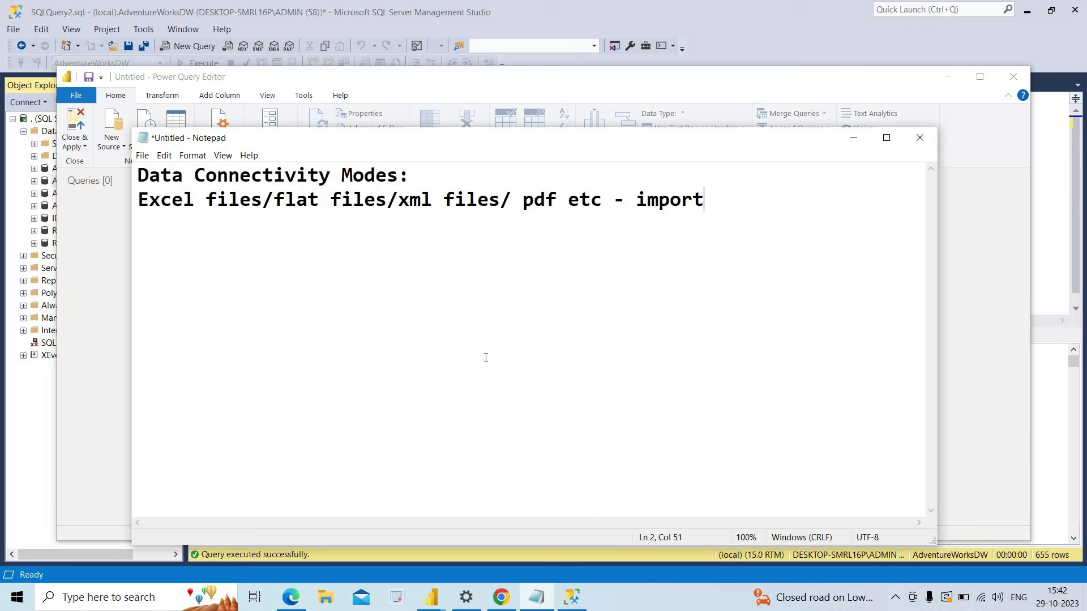
# - Leave a blank line and add the note "SQL Server/Oracle/DWH--Import or Direct Query Mode"
pyautogui.press('Return')
pyautogui.press('Return')
pyautogui.write('SQL Se')
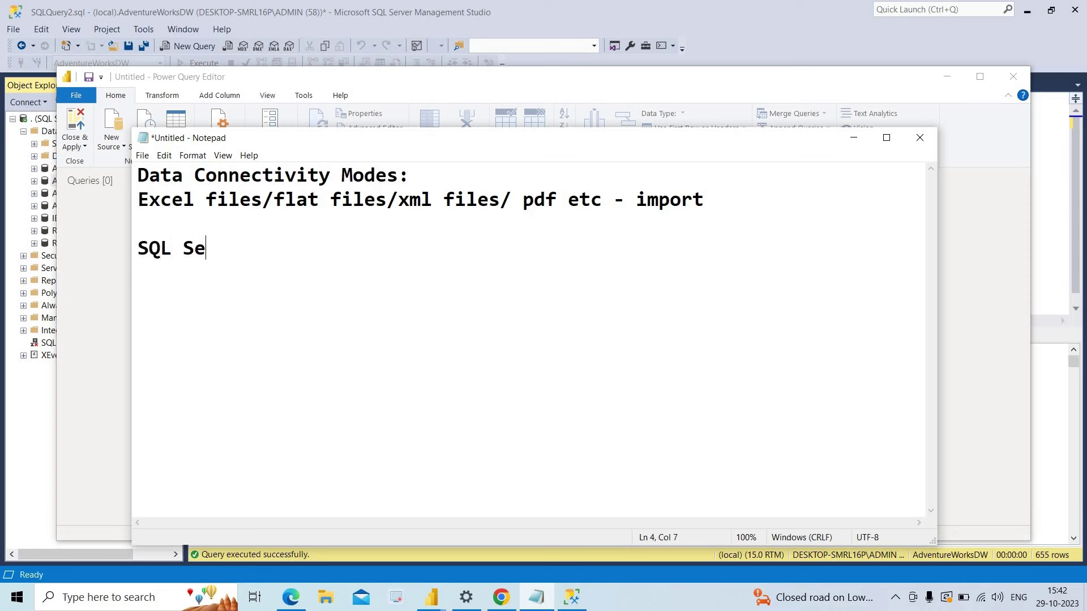
pyautogui.write('rver/Orac')
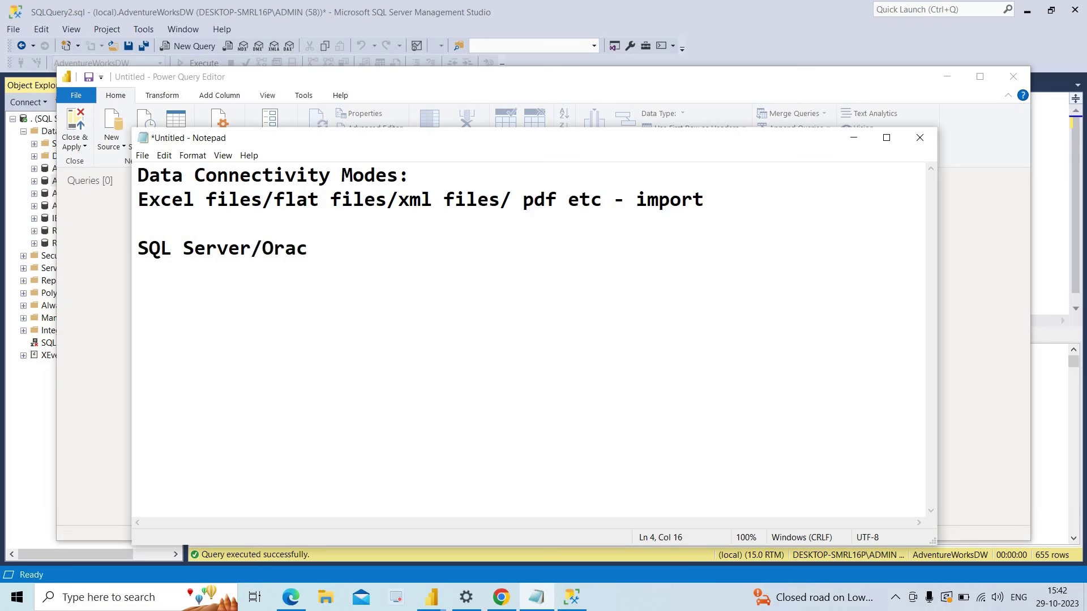
pyautogui.write('le/DW')
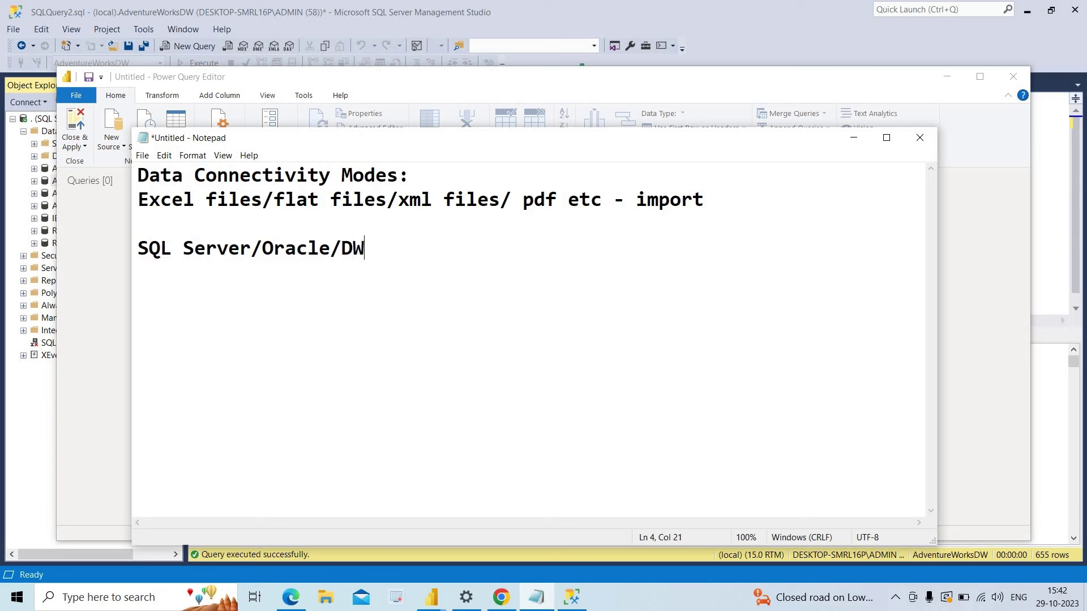
pyautogui.write('H--i')
pyautogui.press('BackSpace')
pyautogui.write('Impot')
pyautogui.press('BackSpace')
pyautogui.write('rt')
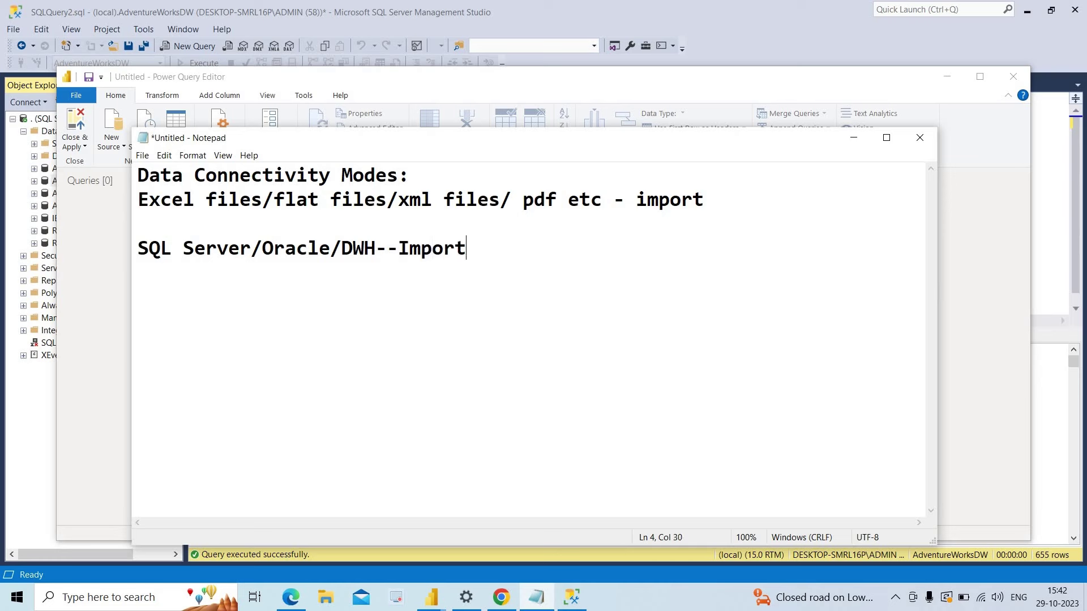
pyautogui.write(' or Dir')
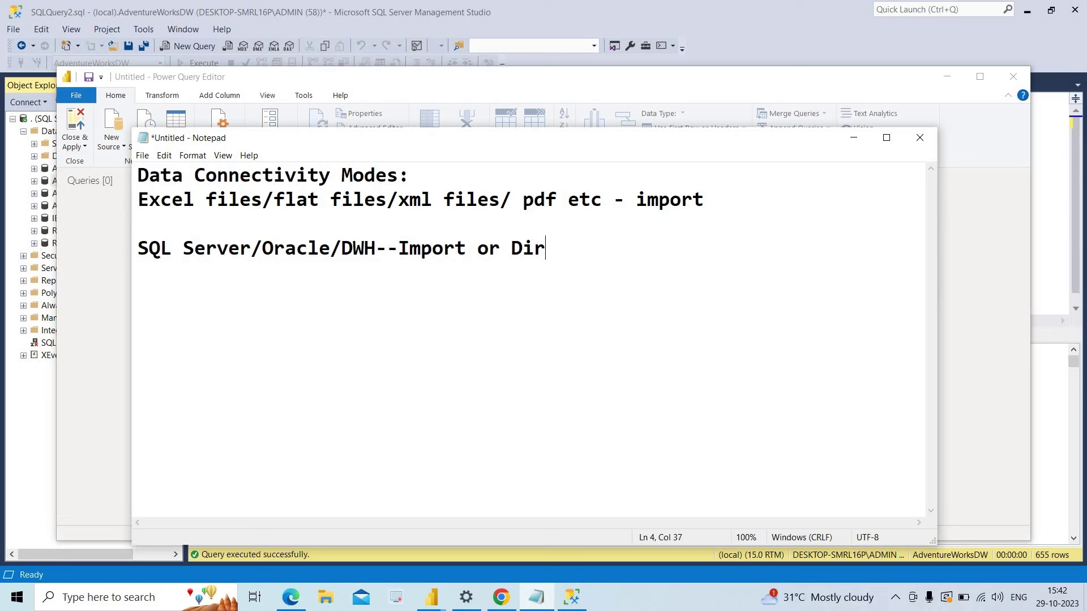
pyautogui.write('ect Query Mode')
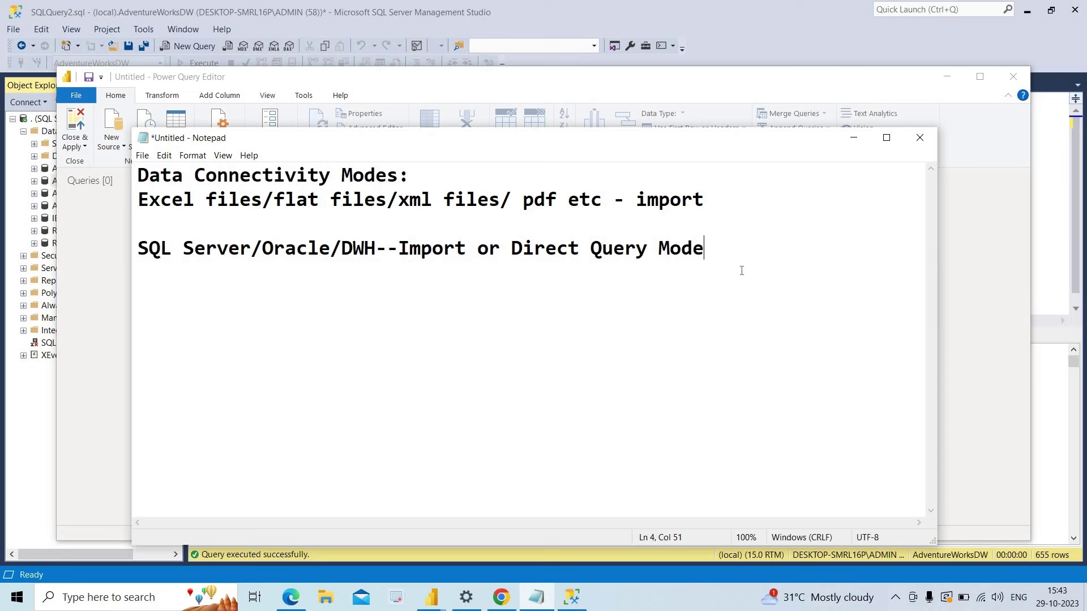
# - After a blank line, add the line "SQL DB" followed by the line "100GB--->PQ-->PP(10GB)"
pyautogui.press('Return')
pyautogui.press('Return')
pyautogui.write('SQL DB')
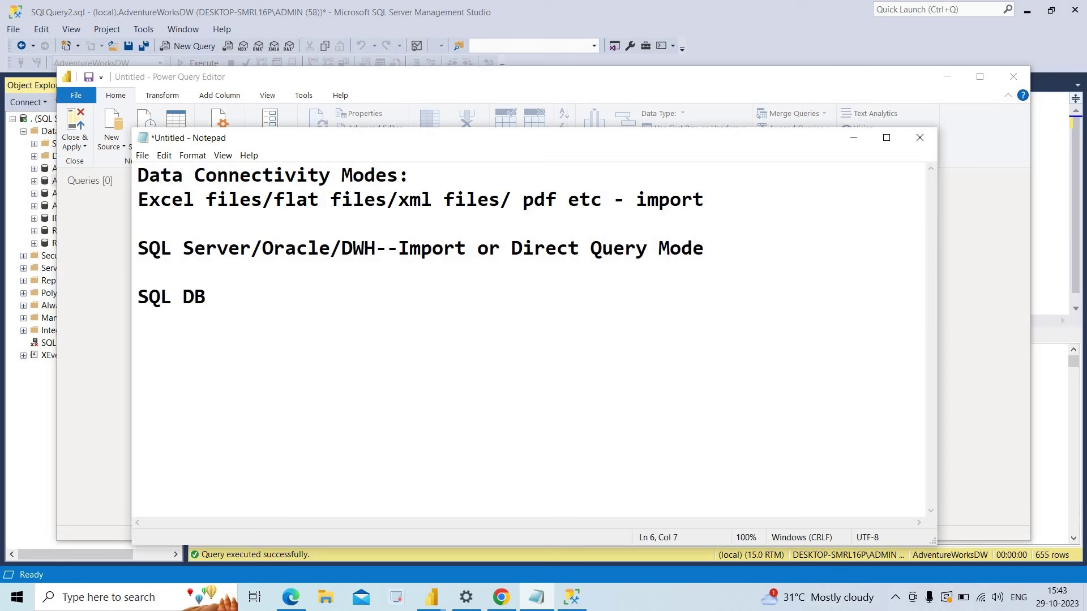
pyautogui.press('Return')
pyautogui.write('100GB---')
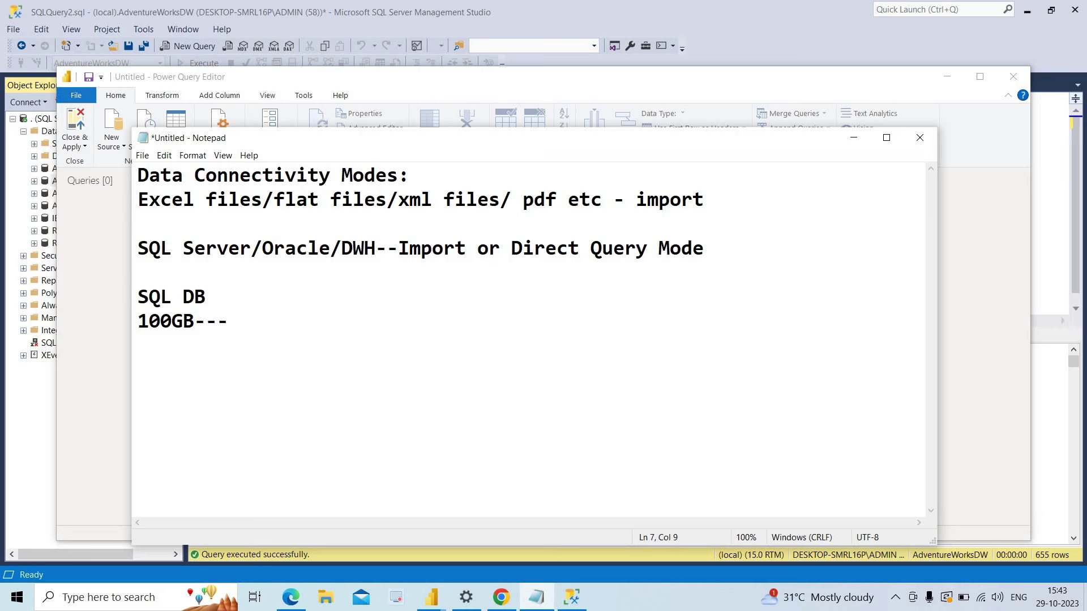
pyautogui.write('>')
pyautogui.write('PQ-->PP')
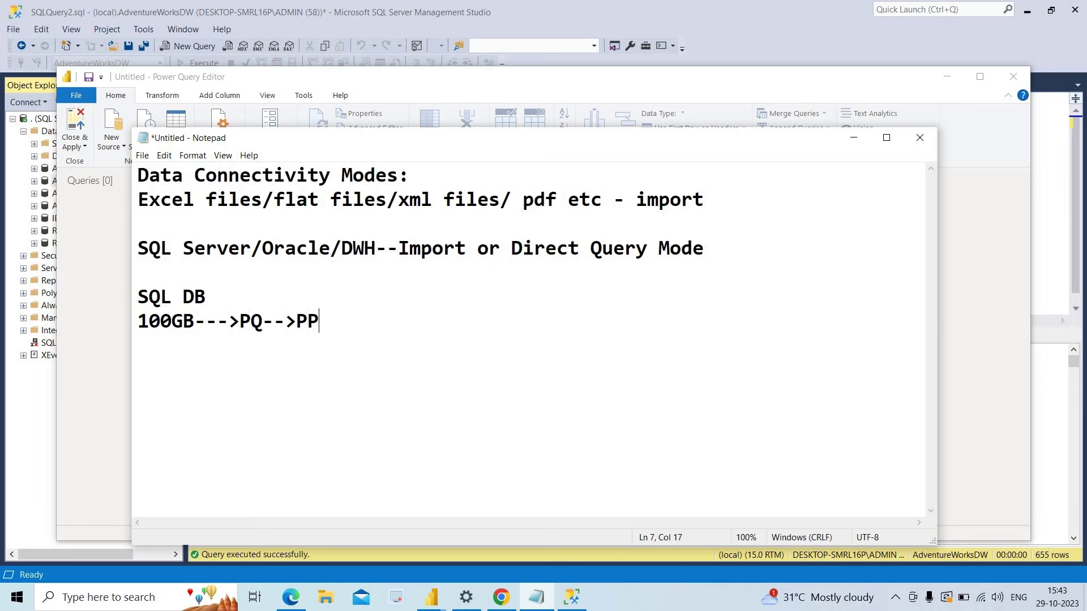
pyautogui.write('(10GB)')
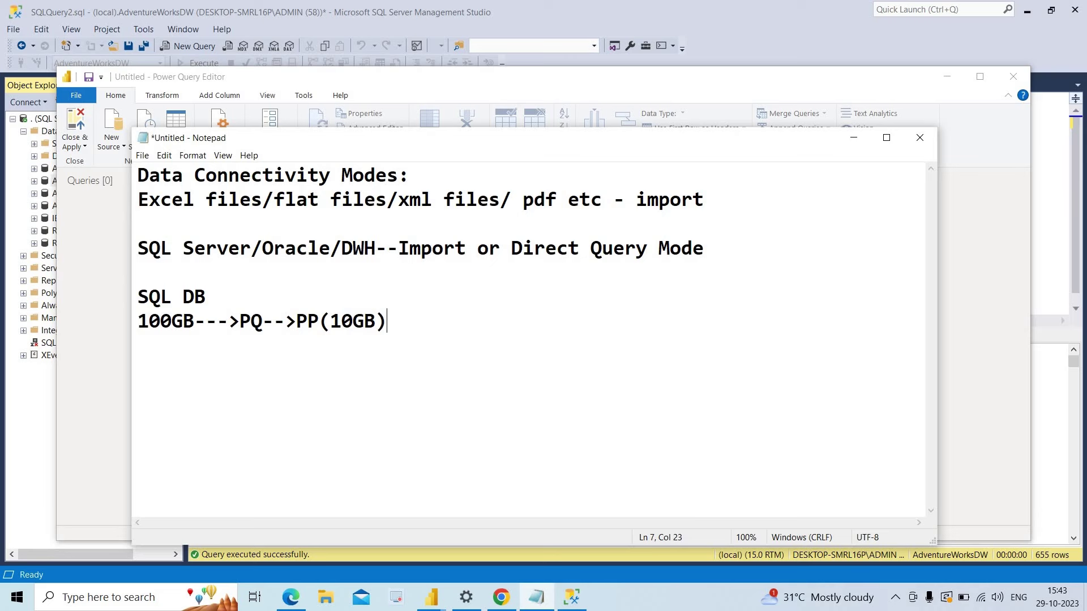
# - Leave a blank line and add the second size example "300GB-->PQ-->PP(30GB)--Direct Query"
pyautogui.press('Return')
pyautogui.press('Return')
pyautogui.write('300GB')
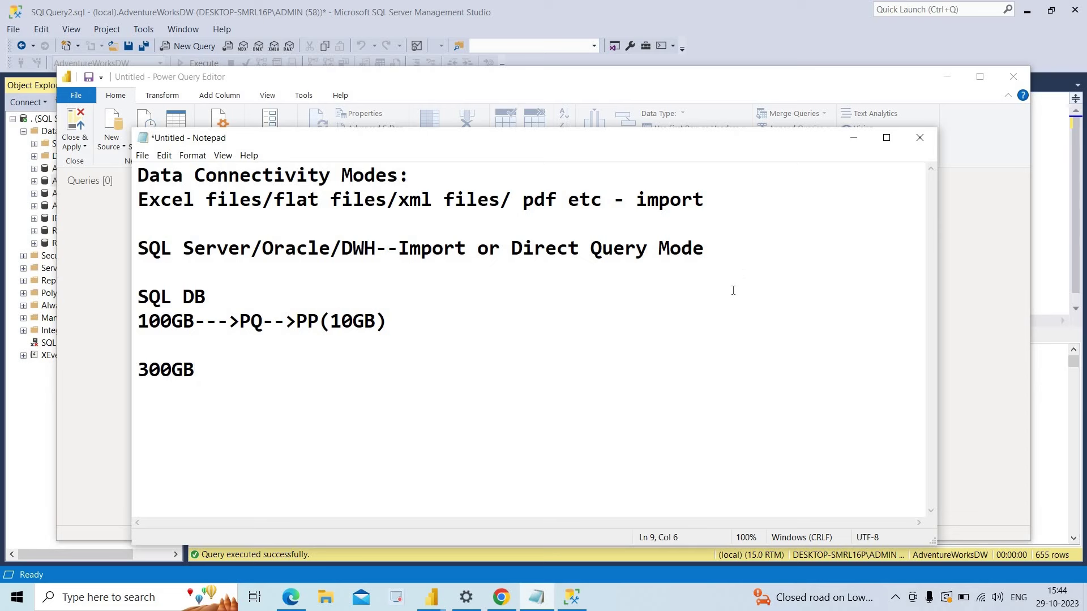
pyautogui.write('-->')
pyautogui.write('PQ-->PP')
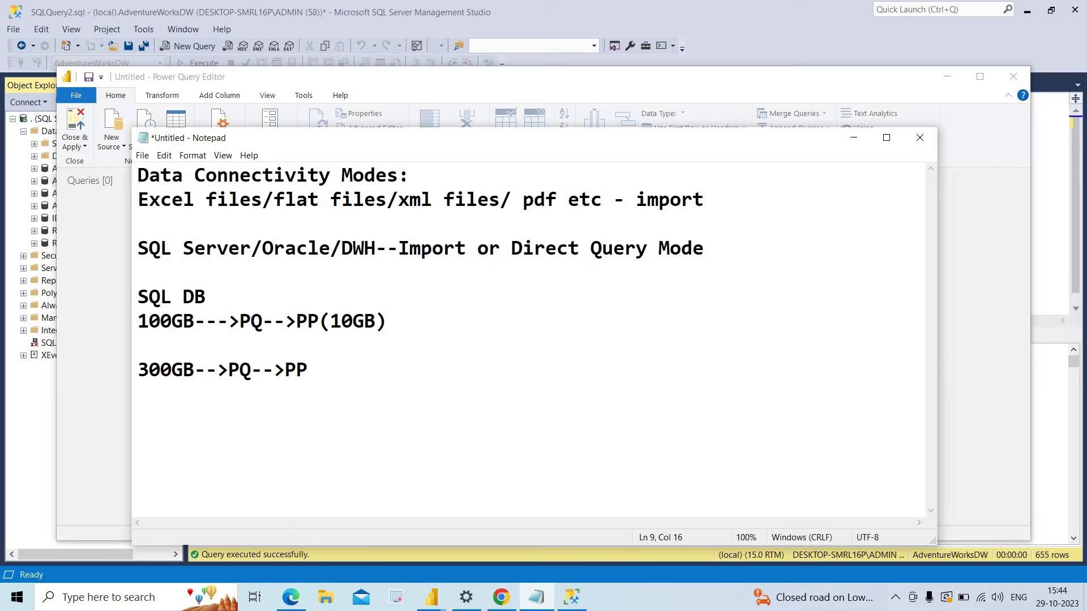
pyautogui.write('(30GB)')
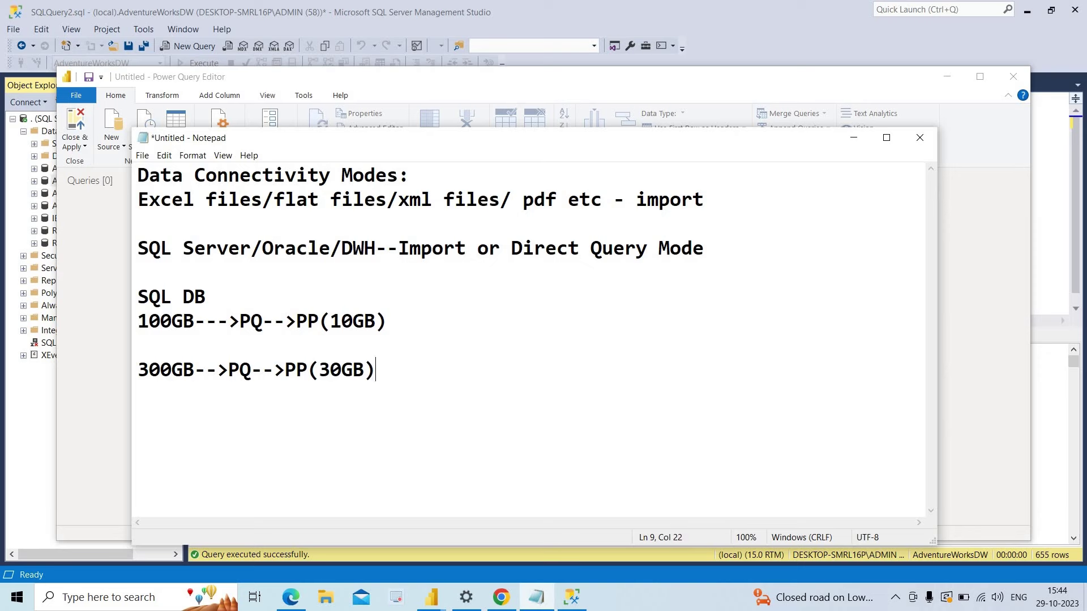
pyautogui.write('--Direc')
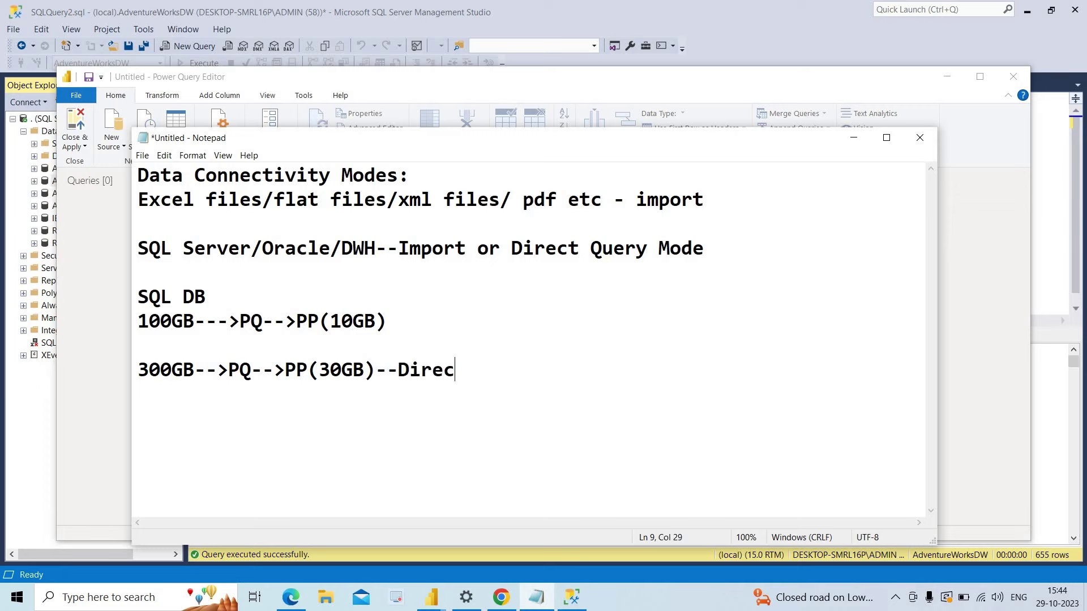
pyautogui.write('t Query')
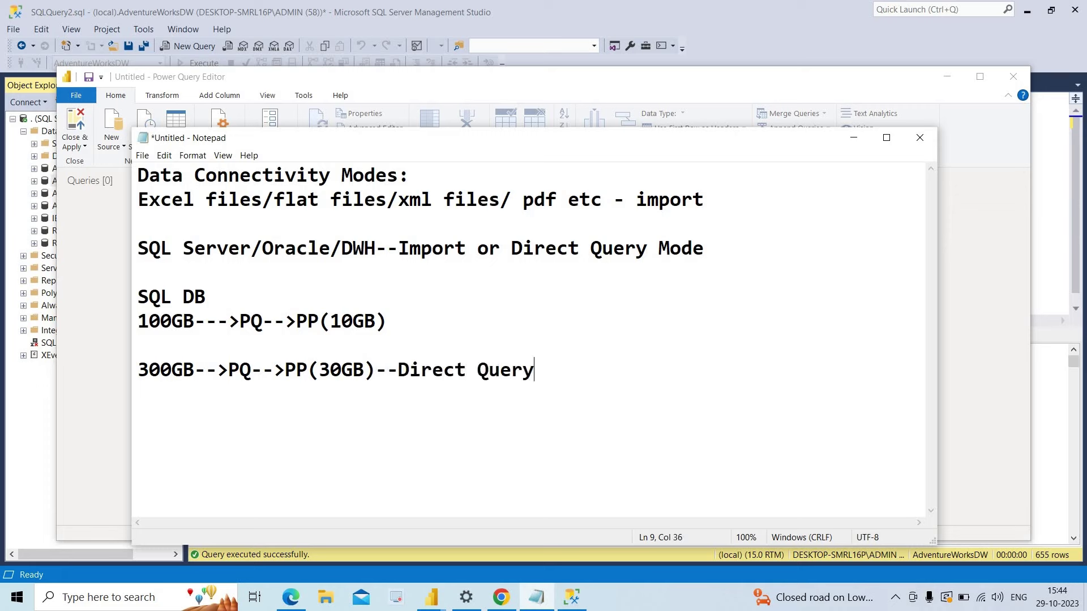
# - Append "--Import(Table Schema+Data)" to the end of the 100GB line
pyautogui.click(495, 315)
pyautogui.write('--Import')
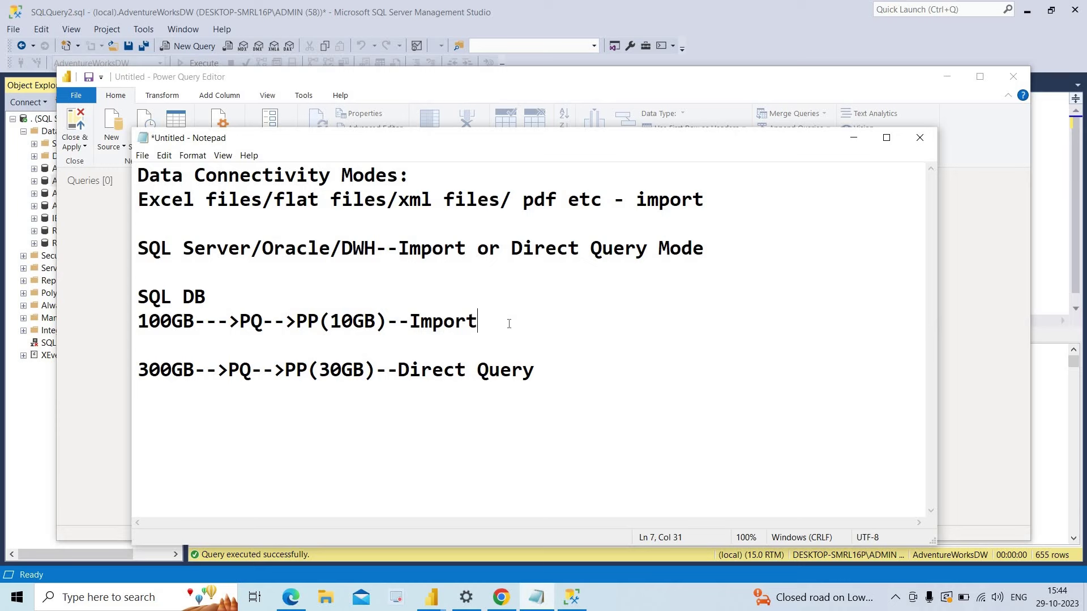
pyautogui.write('(')
pyautogui.write('Table ')
pyautogui.write('sT')
pyautogui.press('BackSpace')
pyautogui.press('BackSpace')
pyautogui.write('Sche')
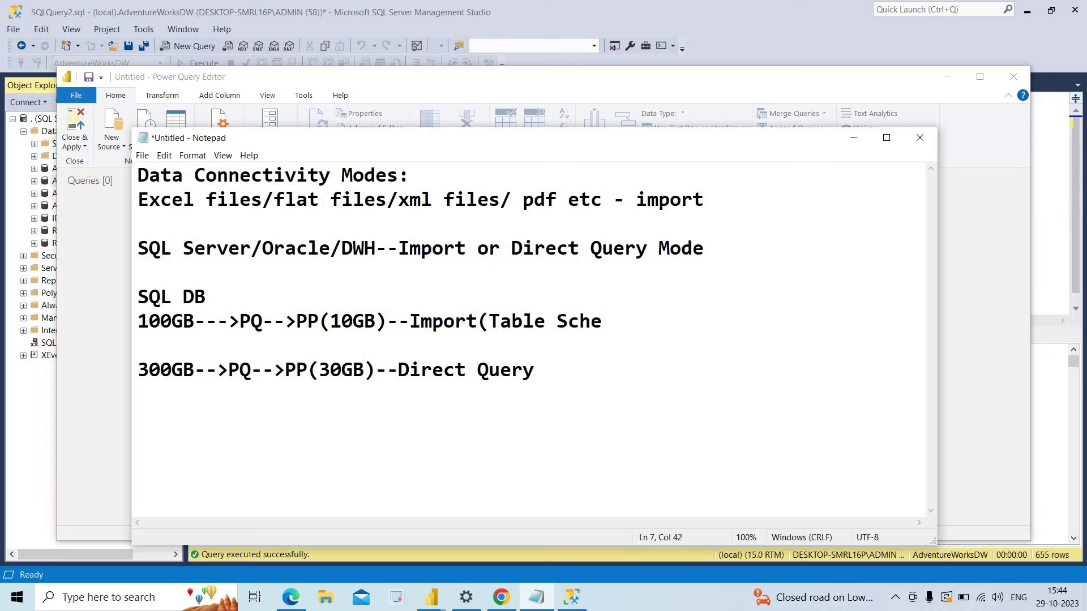
pyautogui.write('ma+Data)')
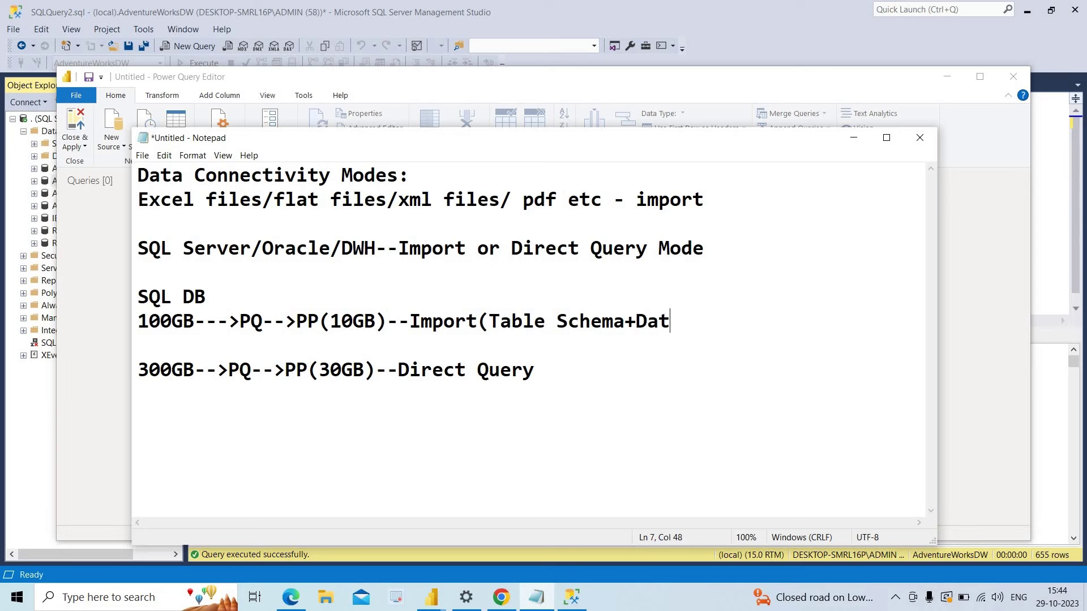
# - Append "(Table Schema)" to the end of the 300GB Direct Query line
pyautogui.click(555, 375)
pyautogui.write('(Tab')
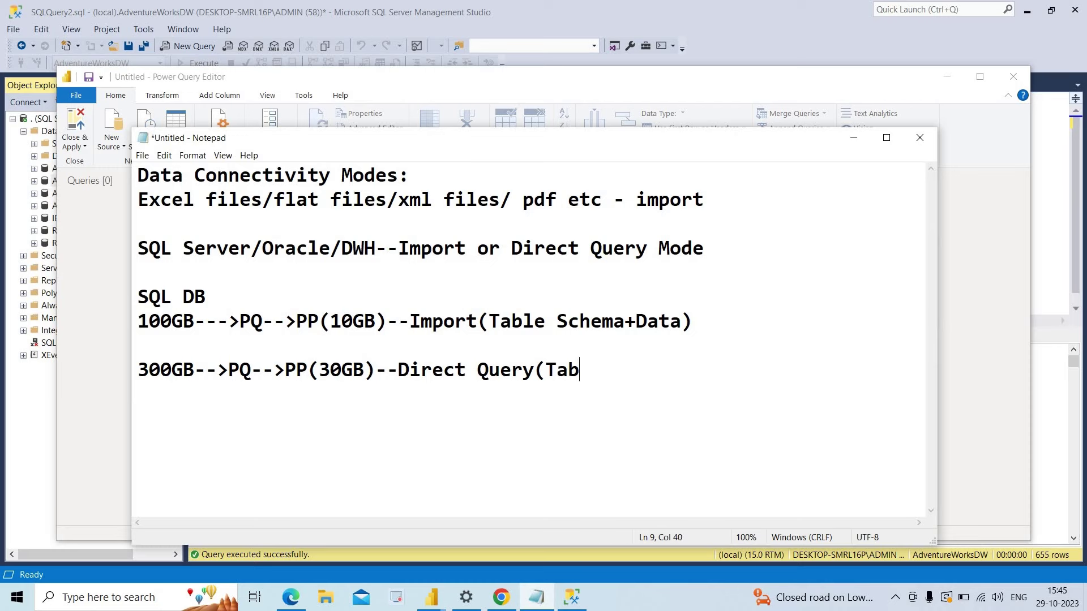
pyautogui.write('le Sche')
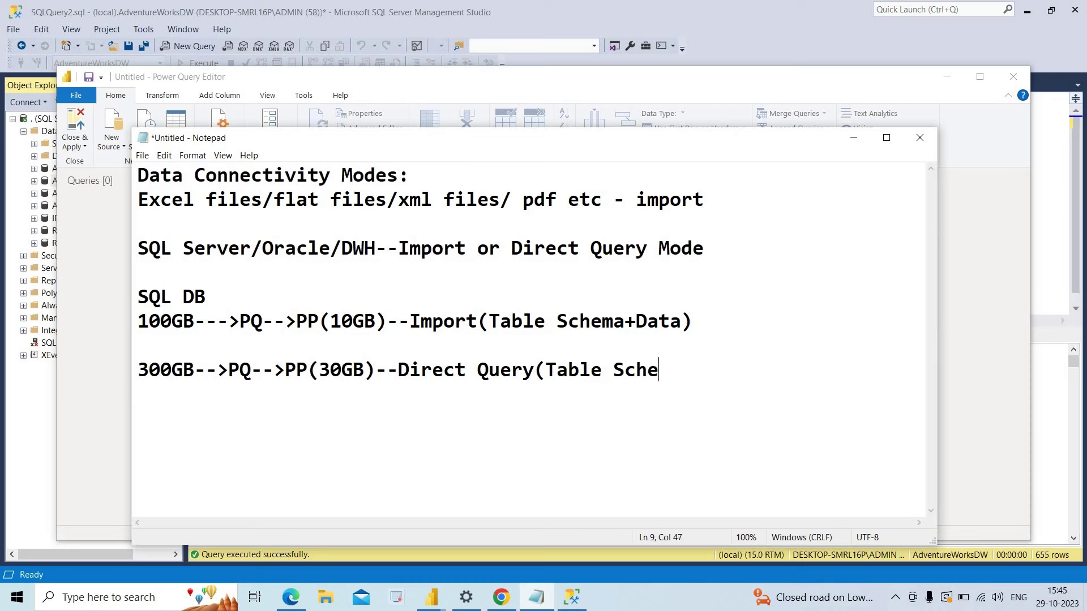
pyautogui.write('man')
pyautogui.press('BackSpace')
pyautogui.write(')')
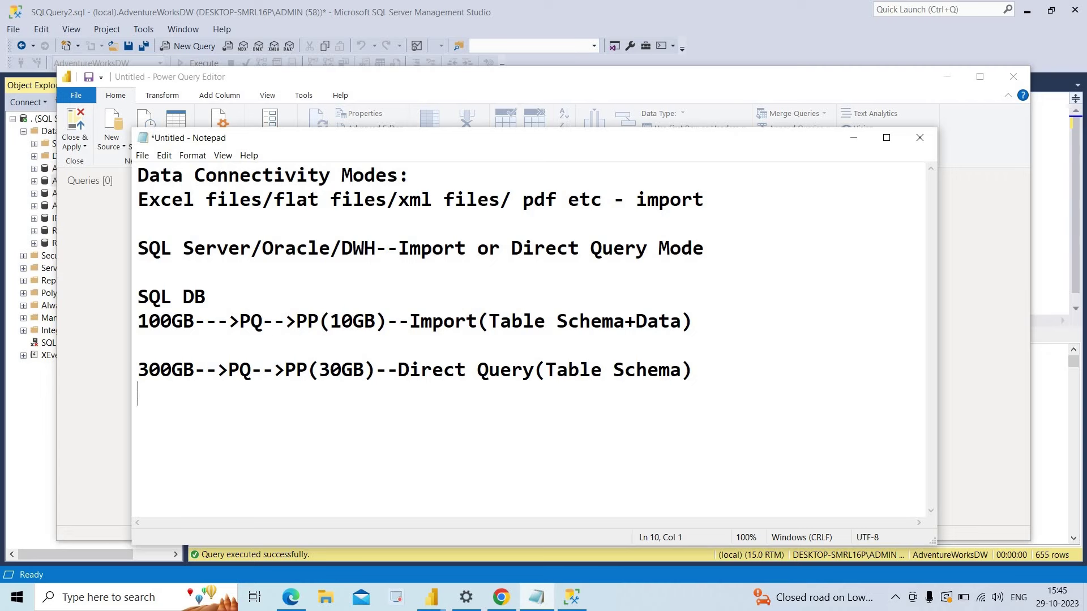
# - Below the 300GB line, leave a blank line and add the note "Live: PBI Service level+ SSAS Tabular Model"
pyautogui.write('Live:')
pyautogui.write('PBI ')
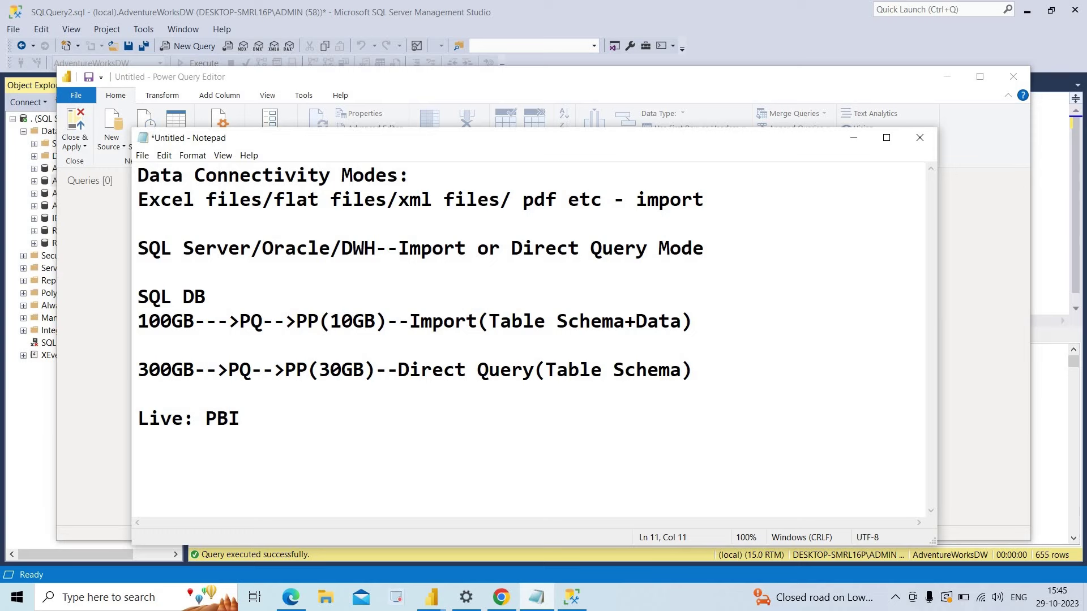
pyautogui.write('Service level')
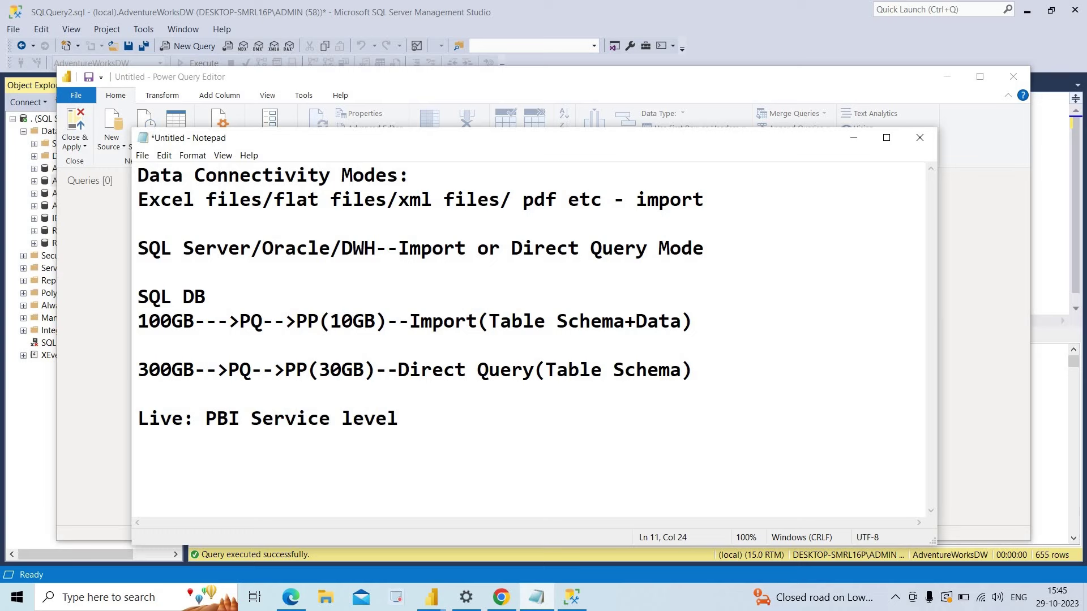
pyautogui.write('+ SSAS ')
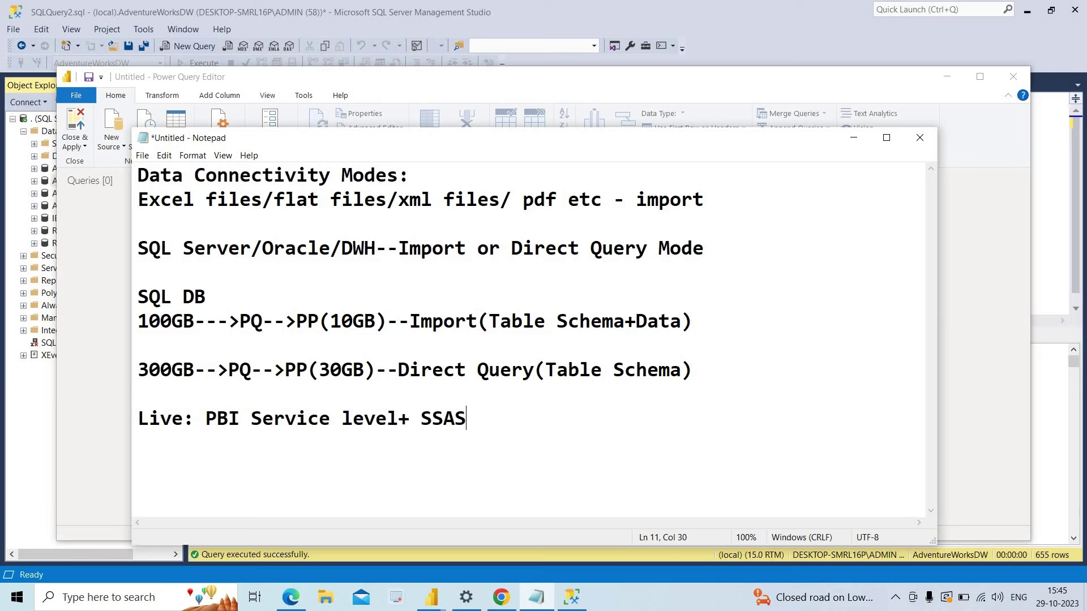
pyautogui.write('Tabular Model')
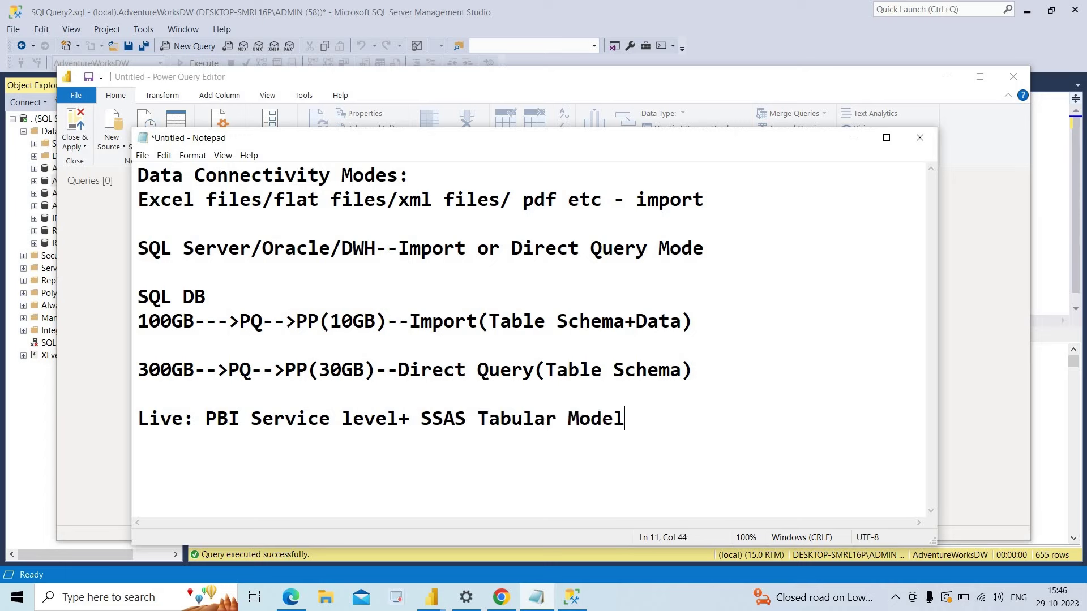
# - Extend the Live note with " Cube/ SSAS Multidimensional" and continue it on the following line with "Model Cube"
pyautogui.write(' Cube/')
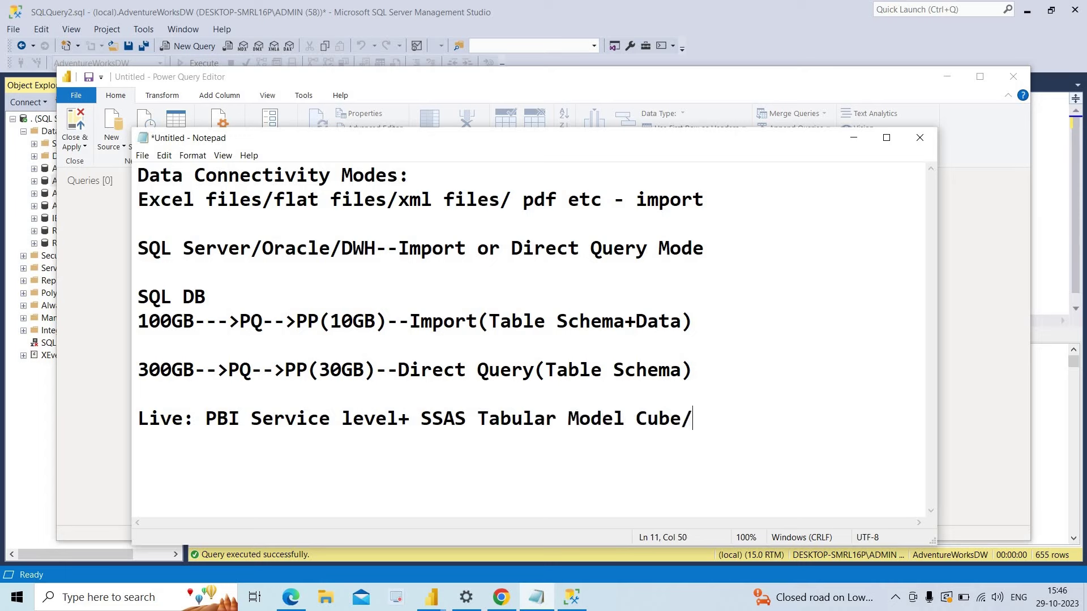
pyautogui.write(' SSAS')
pyautogui.write(' Multidimensional')
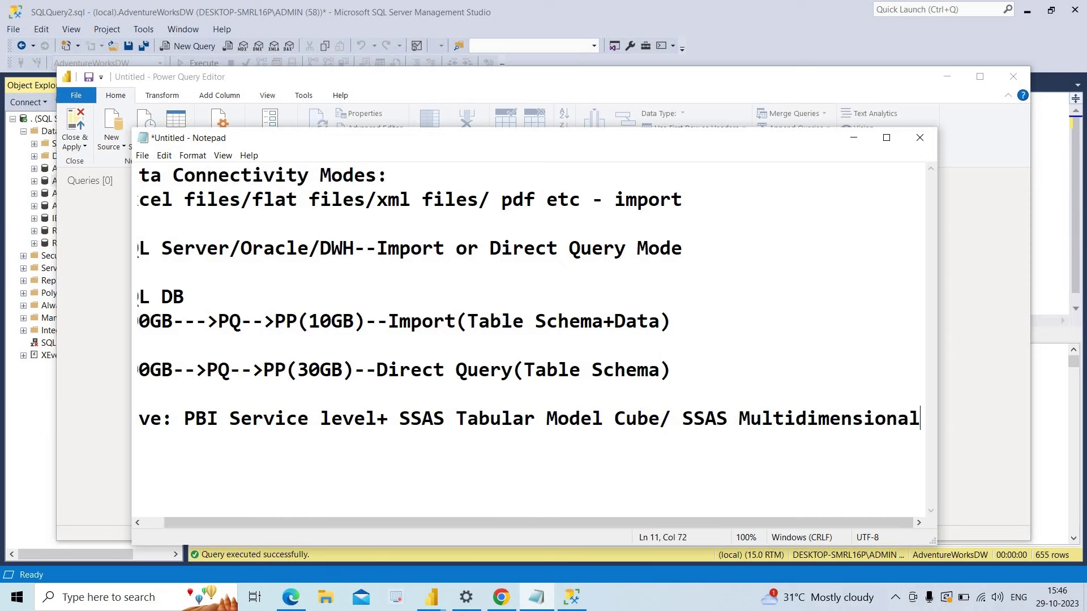
pyautogui.press('Return')
pyautogui.write('Model Cube')
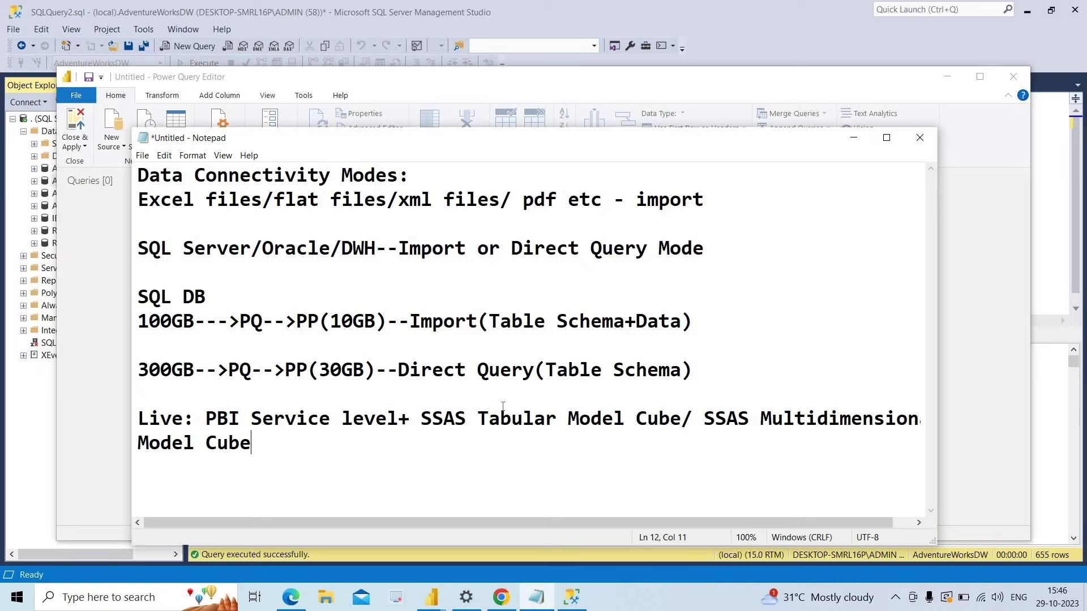
# - Go back to the Power Query Editor and connect to the local AdventureWorksDW database in Import mode
pyautogui.click(853, 138)
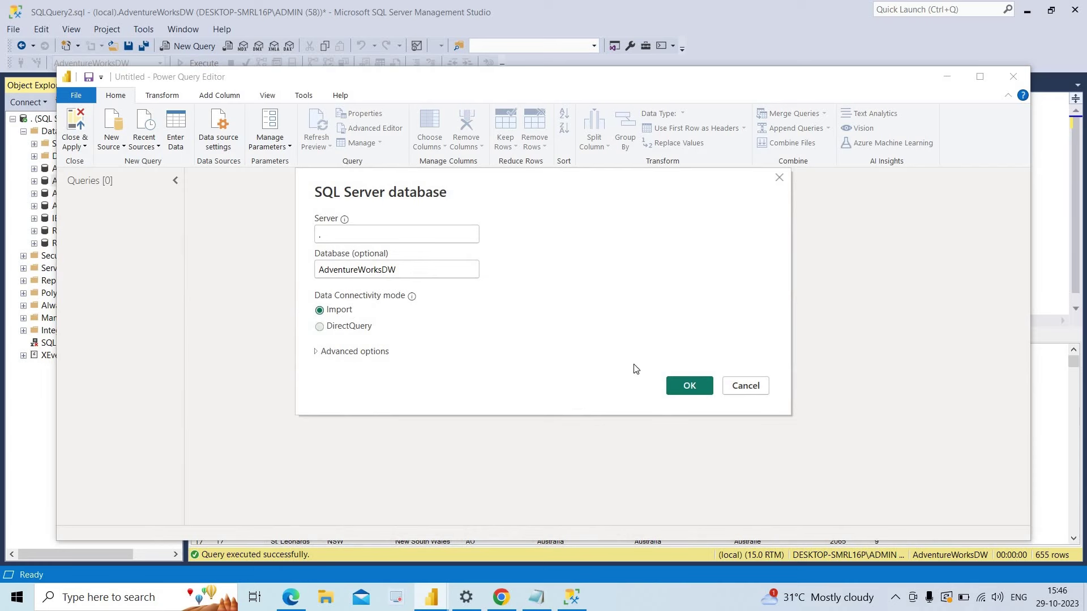
pyautogui.click(678, 387)
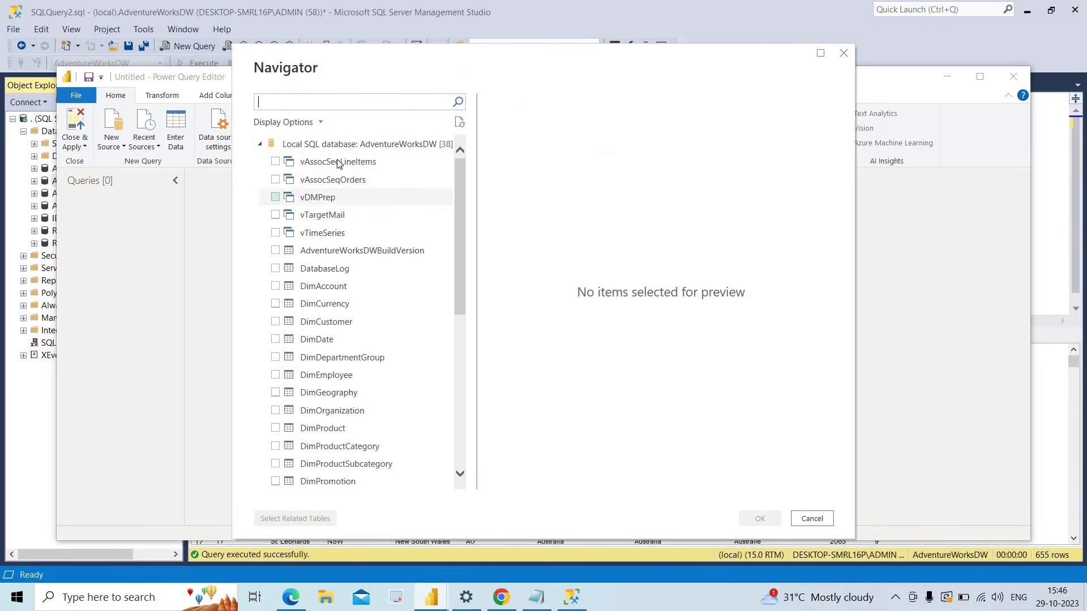
# - Load the DimGeography and DimProduct tables as queries and display the DimGeography data
pyautogui.moveTo(457, 246); pyautogui.dragTo(460, 419)
pyautogui.scroll(3, 425, 284)
pyautogui.scroll(1, 425, 284)
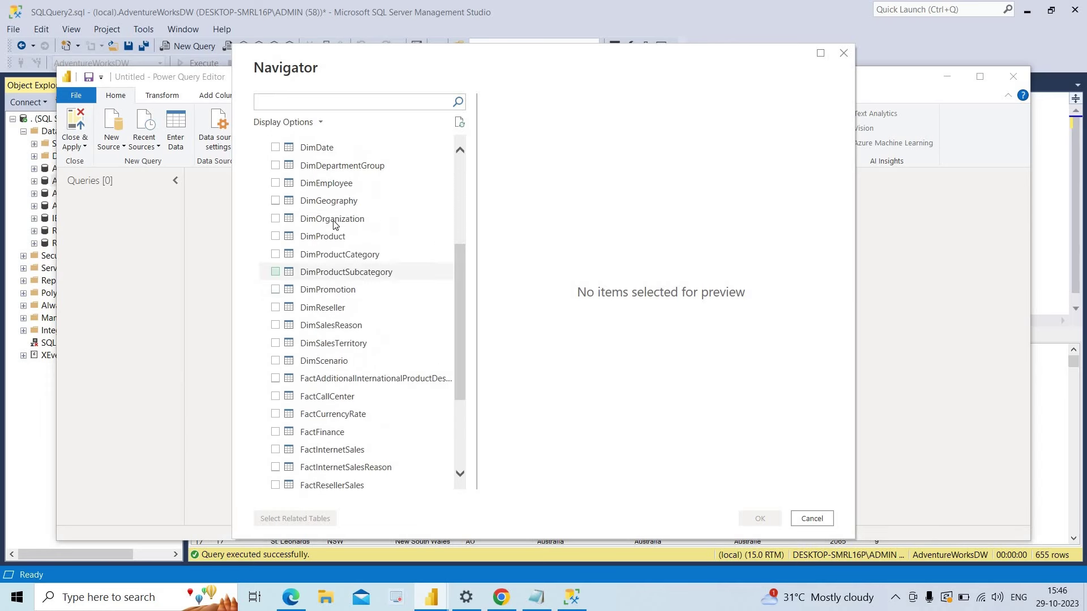
pyautogui.click(275, 202)
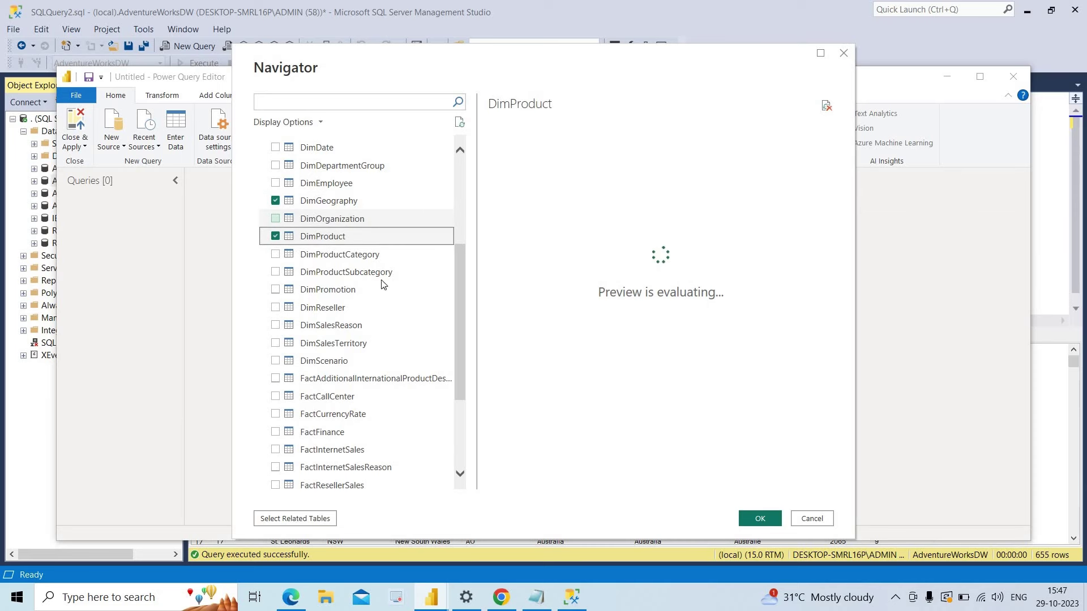
pyautogui.click(758, 520)
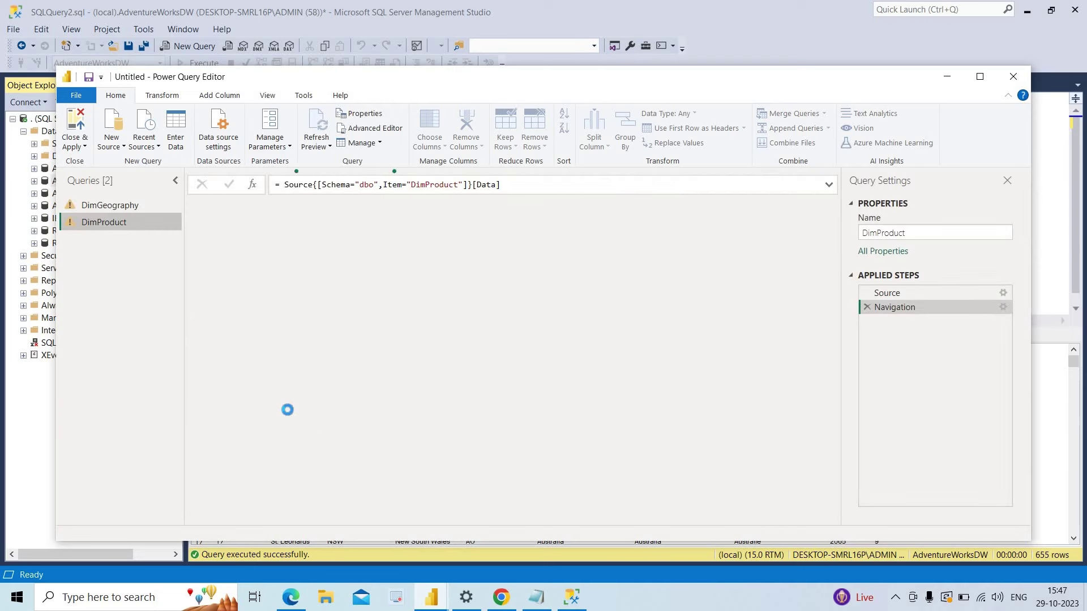
pyautogui.click(119, 210)
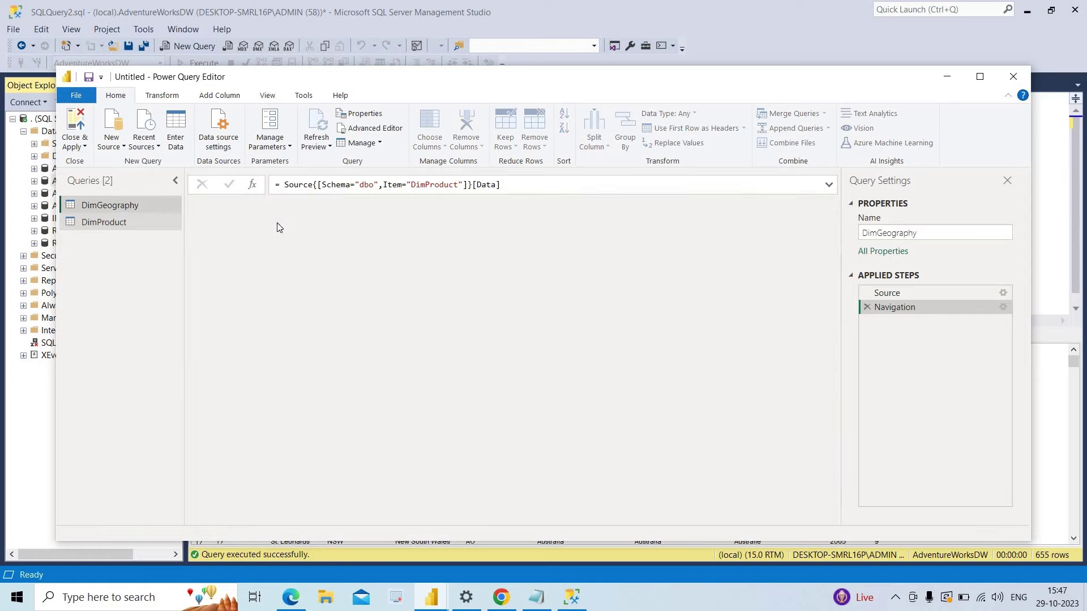
pyautogui.moveTo(436, 520); pyautogui.dragTo(283, 518)
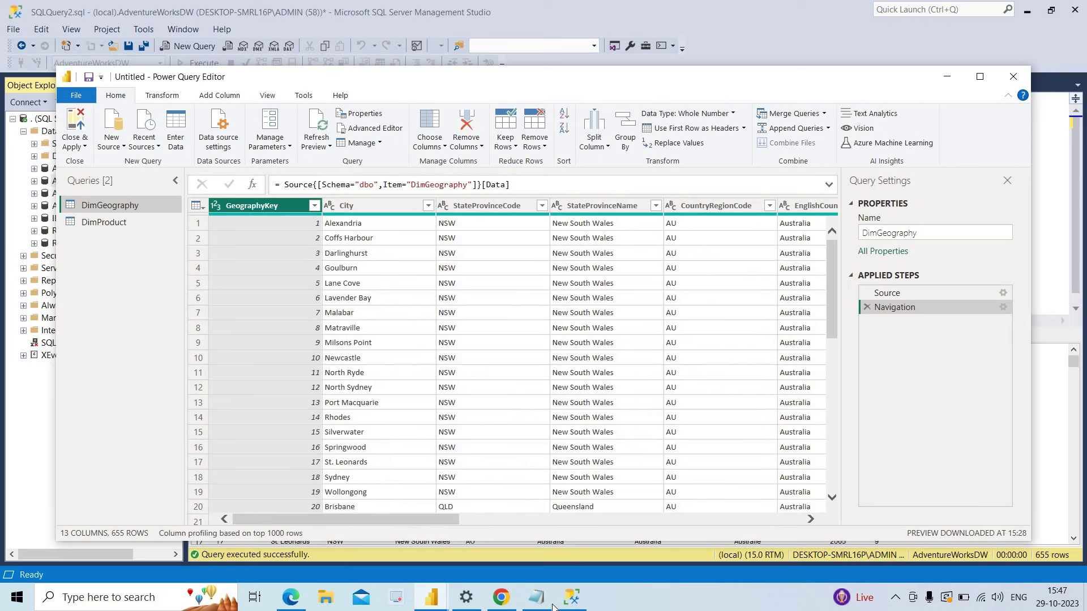
# - Switch to SQL Server Management Studio, remove the asterisk from the DimGeography query and put its from clause on a separate line
pyautogui.click(583, 599)
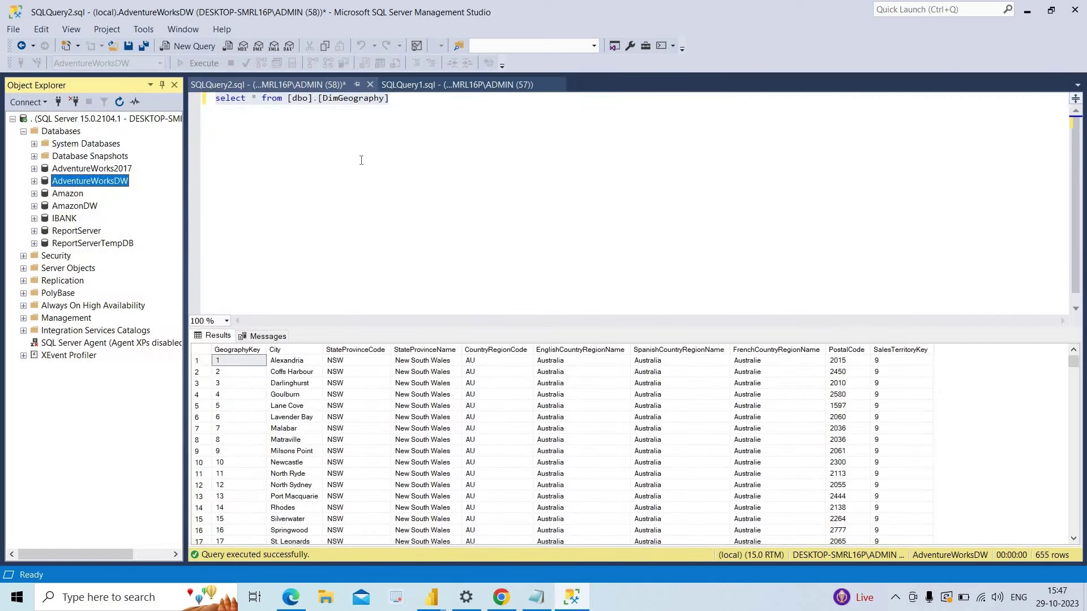
pyautogui.click(335, 173)
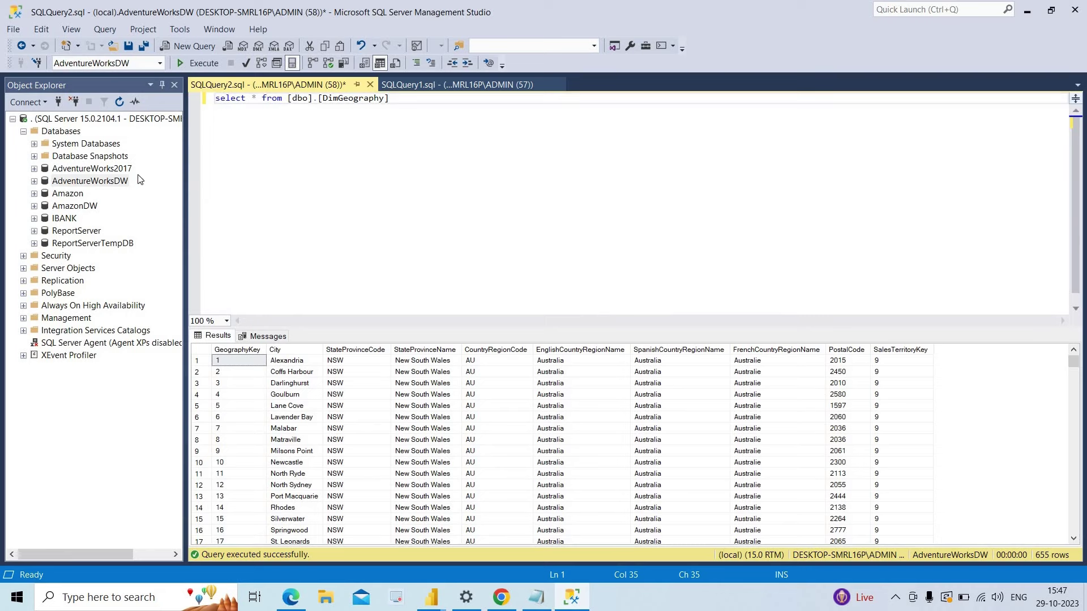
pyautogui.click(251, 98)
pyautogui.press('Return')
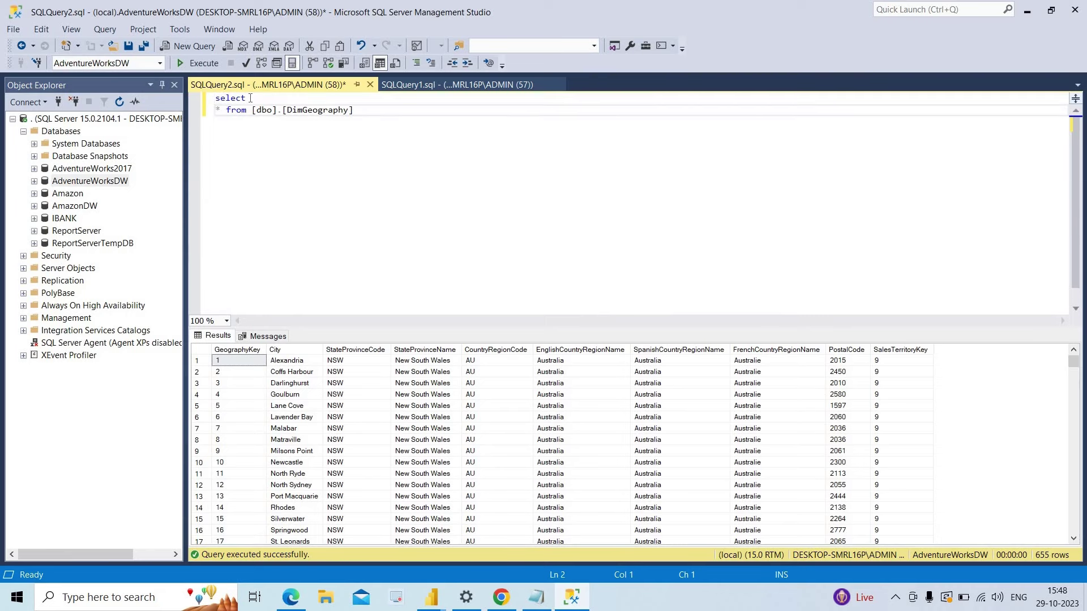
pyautogui.press('Delete')
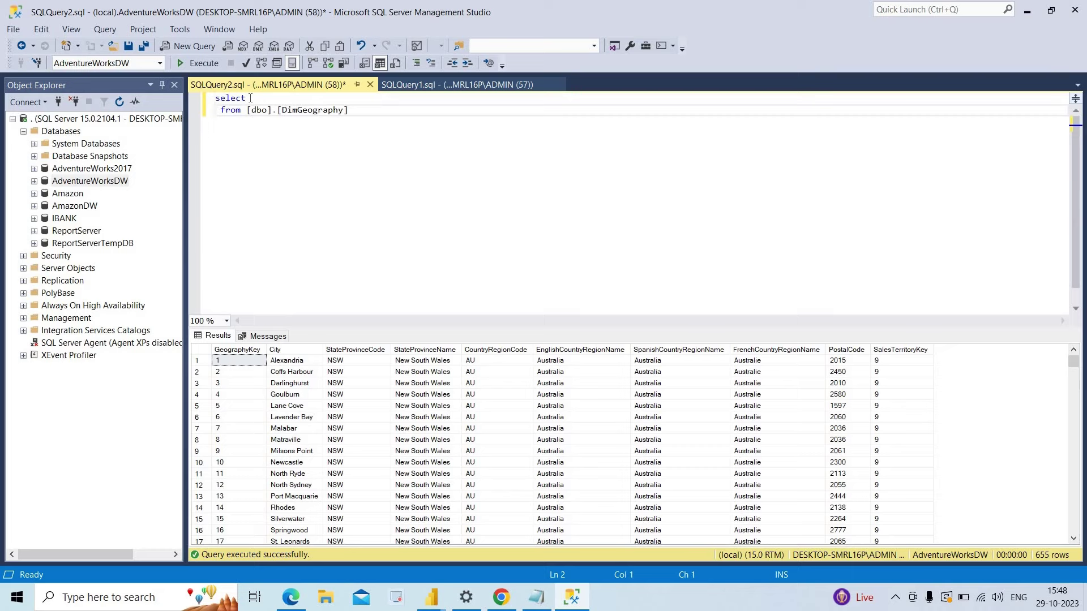
pyautogui.press('BackSpace')
pyautogui.press('Return')
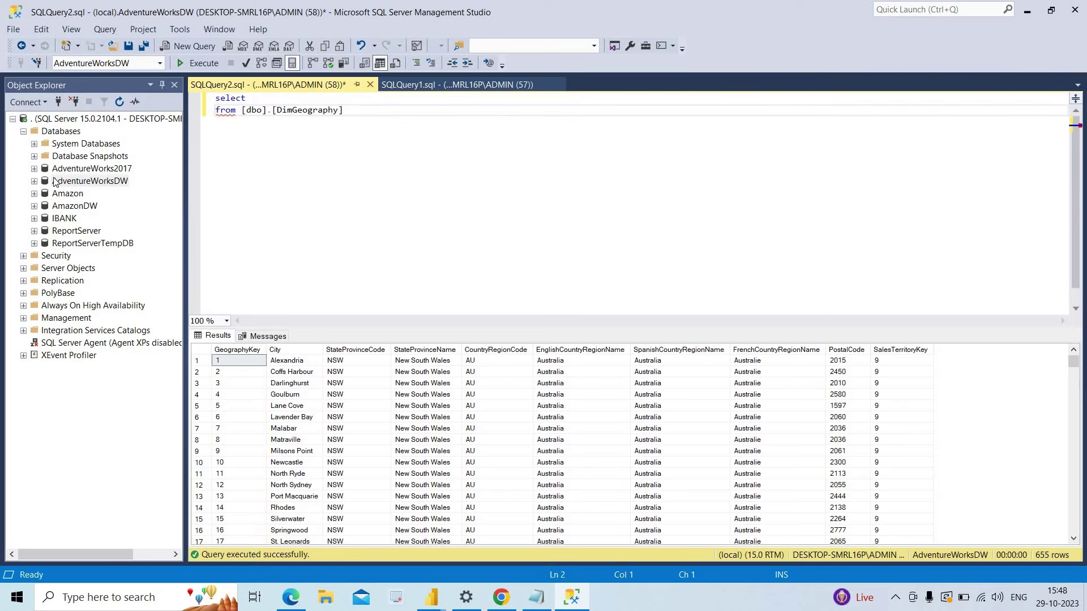
# - Insert all column names of the AdventureWorksDW table dbo.DimGeography after select in the query
pyautogui.click(34, 182)
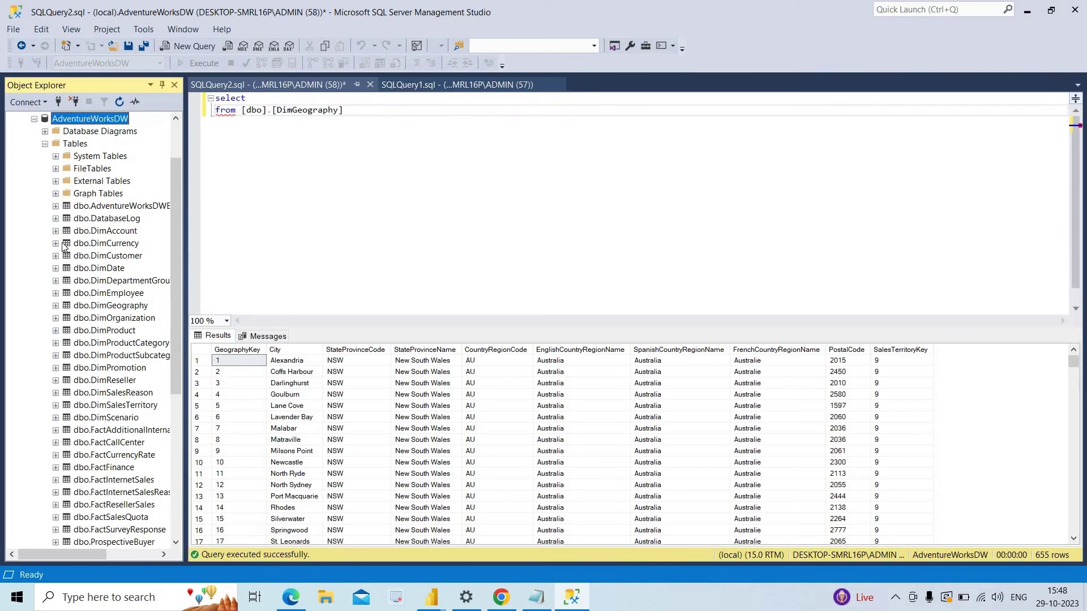
pyautogui.click(56, 306)
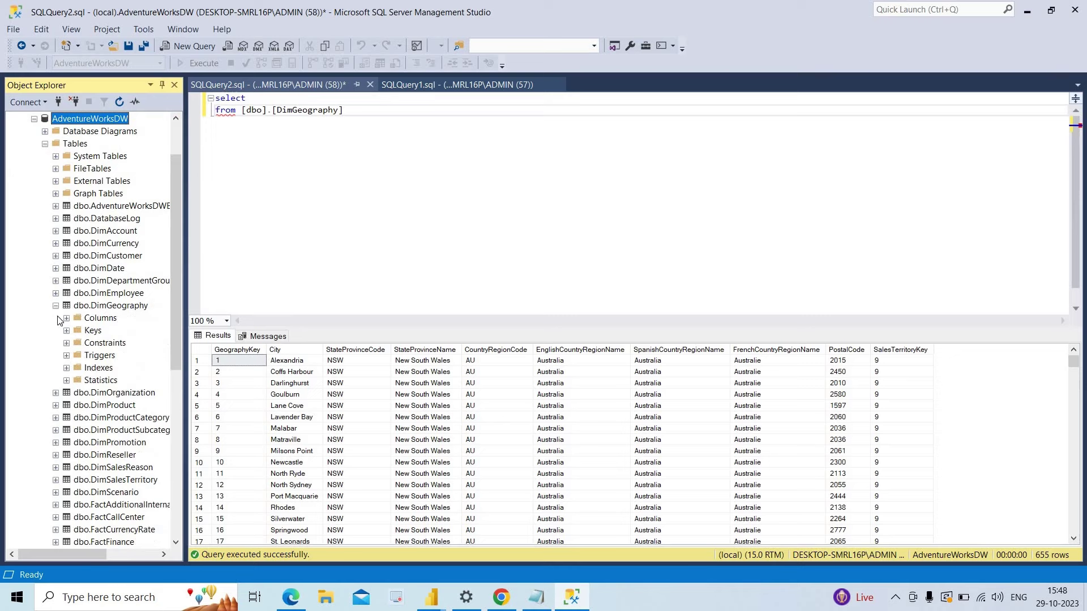
pyautogui.click(66, 320)
pyautogui.moveTo(100, 319); pyautogui.dragTo(252, 100)
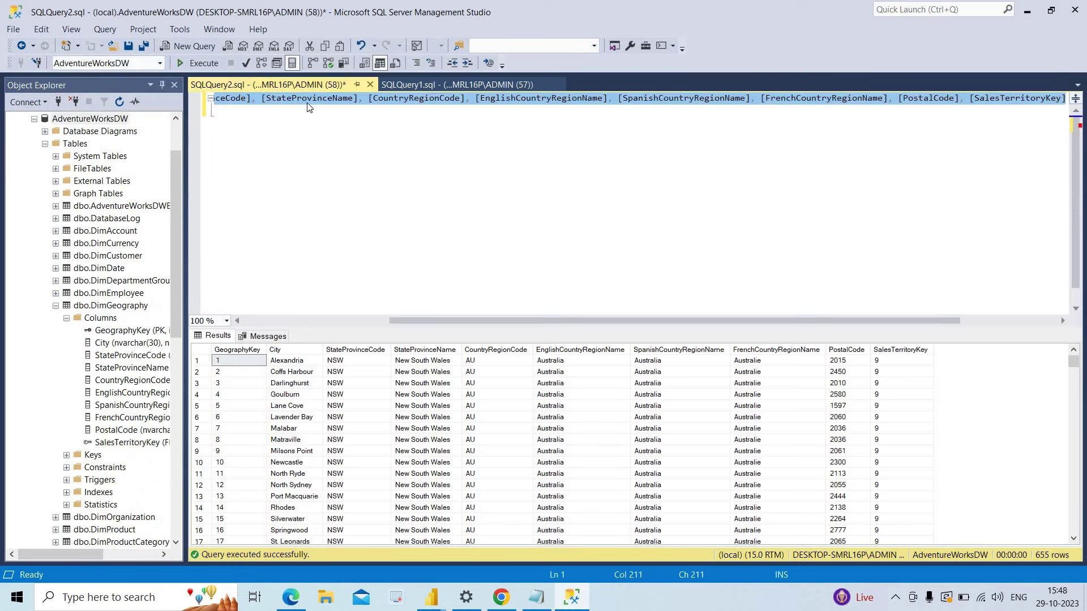
# - Break the column list after [GeographyKey] and indent the line starting with [City] to align with it
pyautogui.click(308, 98)
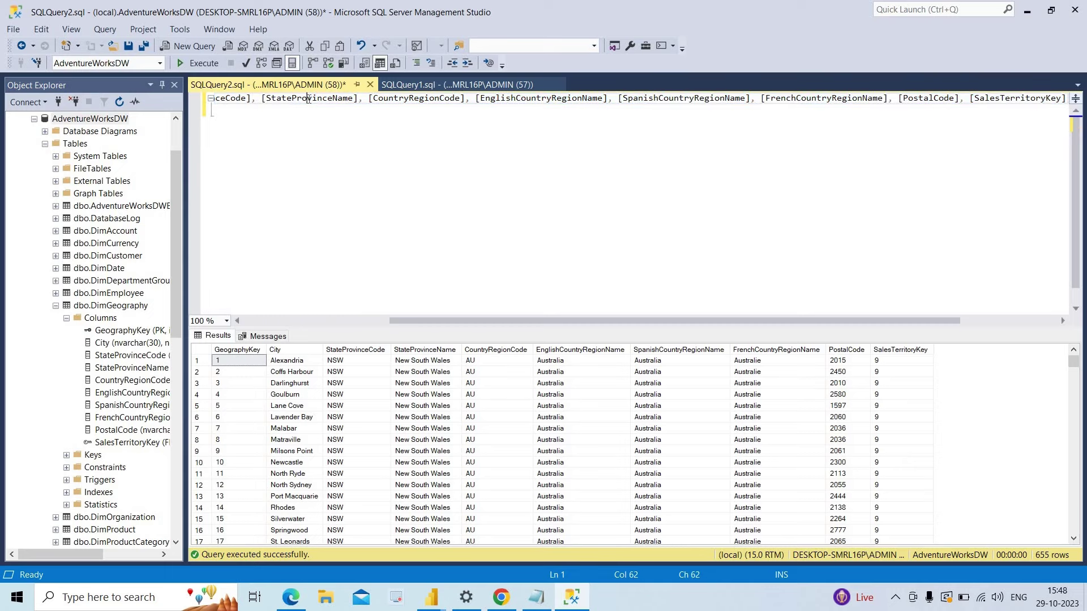
pyautogui.press('Left')
pyautogui.press('Left')
pyautogui.press('Left')
pyautogui.press('Left')
pyautogui.press('Left')
pyautogui.press('Left')
pyautogui.press('Left')
pyautogui.press('Left')
pyautogui.press('Left')
pyautogui.press('Left')
pyautogui.press('Left')
pyautogui.press('Left')
pyautogui.press('Left')
pyautogui.press('Left')
pyautogui.press('Left')
pyautogui.press('Left')
pyautogui.press('Left')
pyautogui.press('Left')
pyautogui.press('Left')
pyautogui.press('Left')
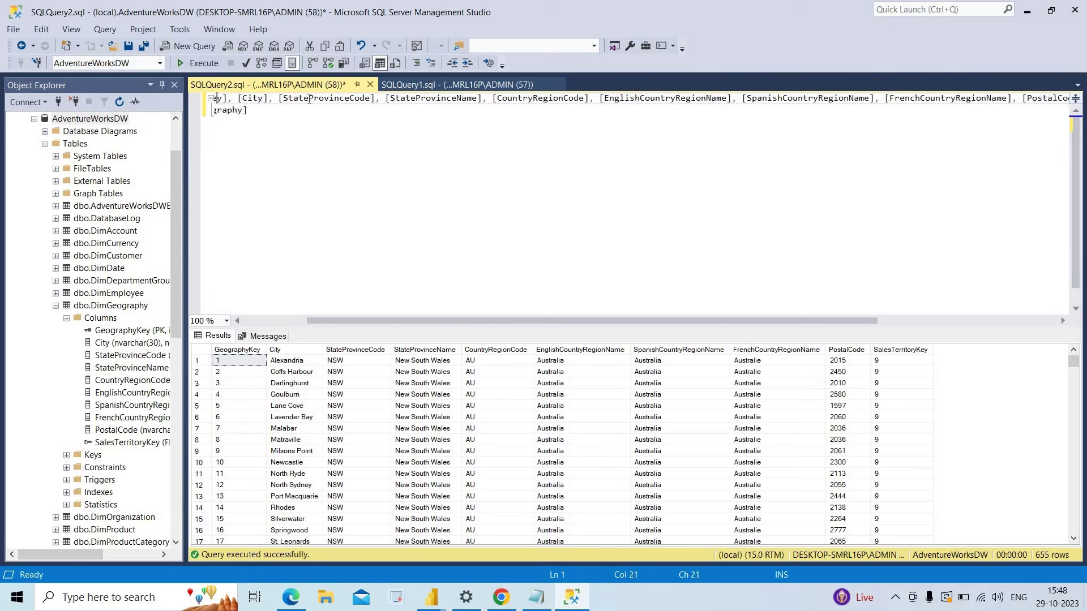
pyautogui.click(331, 98)
pyautogui.press('Return')
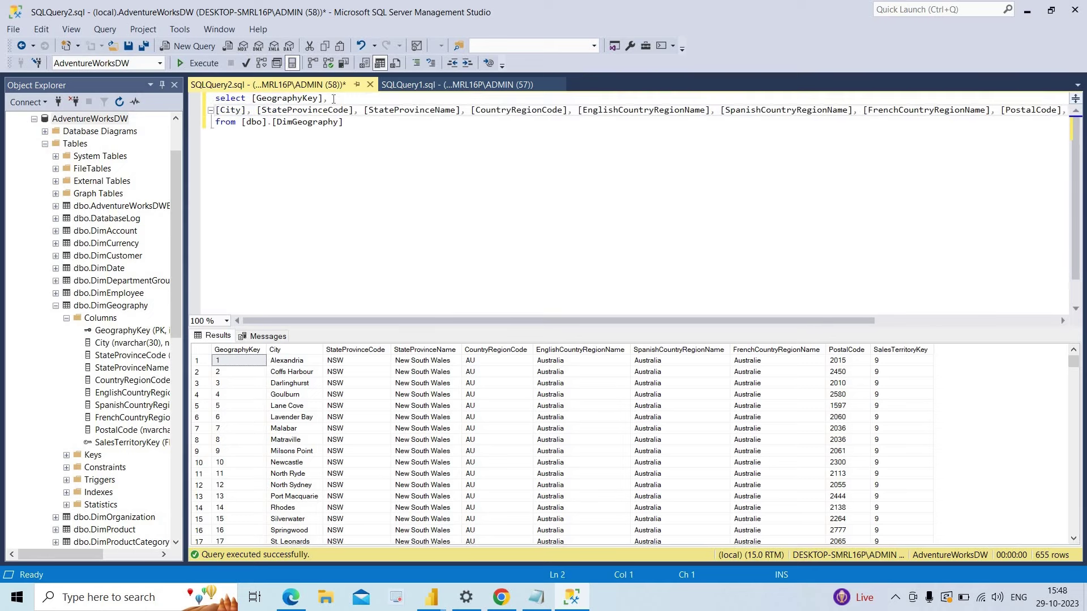
pyautogui.press('Tab')
pyautogui.press('Tab')
pyautogui.press('BackSpace')
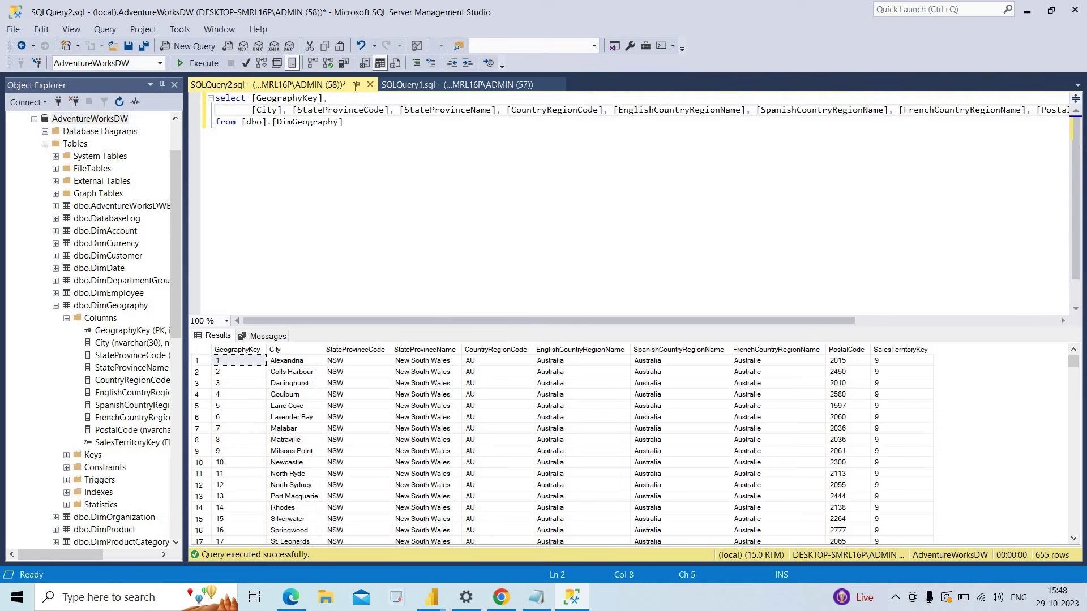
# - Break the column list after [City] and remove [StateProvinceCode] from the query
pyautogui.click(292, 110)
pyautogui.press('Return')
pyautogui.moveTo(357, 122); pyautogui.dragTo(253, 122)
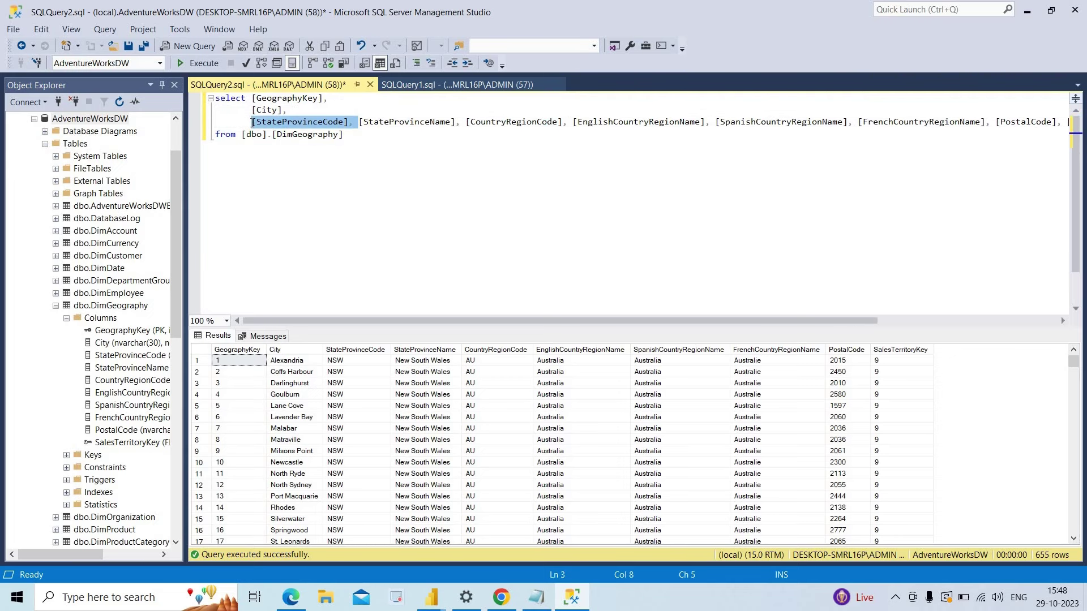
pyautogui.press('Delete')
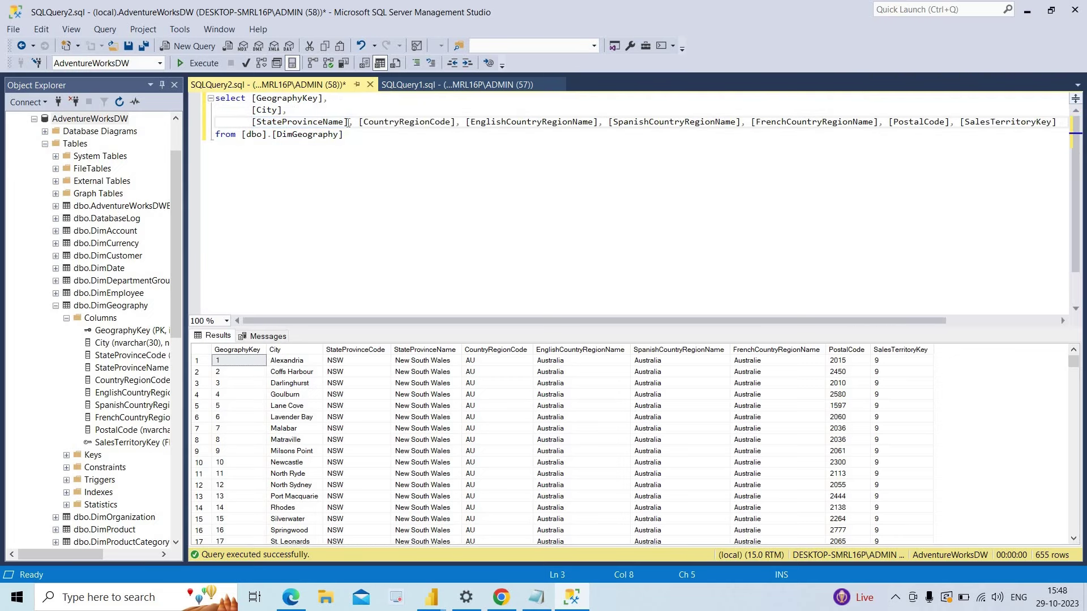
# - Give the [StateProvinceName] column the alias State with "as State"
pyautogui.click(348, 121)
pyautogui.write('as Satt')
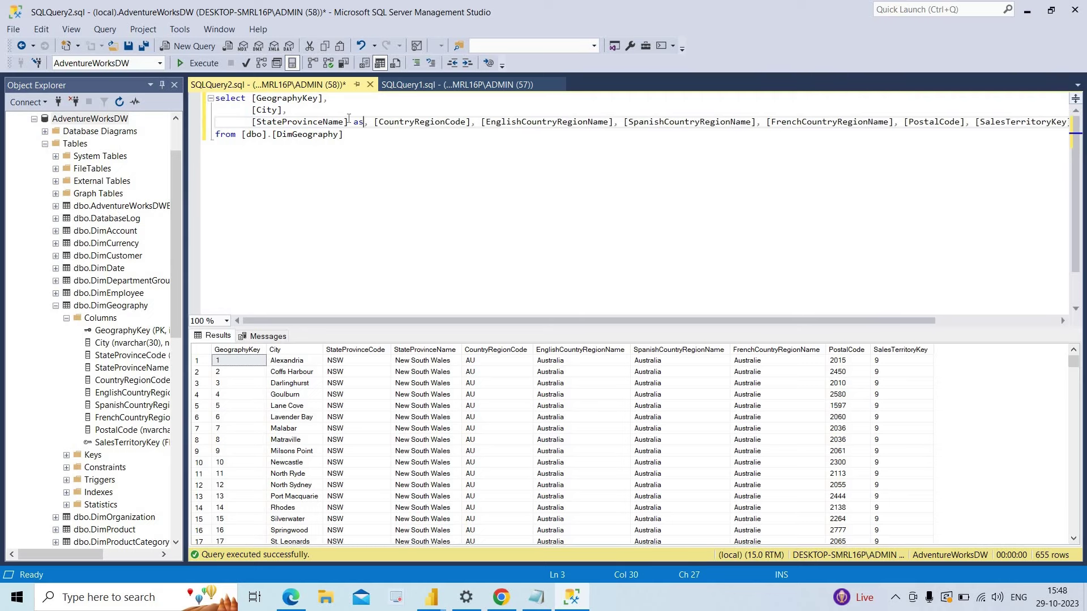
pyautogui.press('BackSpace')
pyautogui.press('BackSpace')
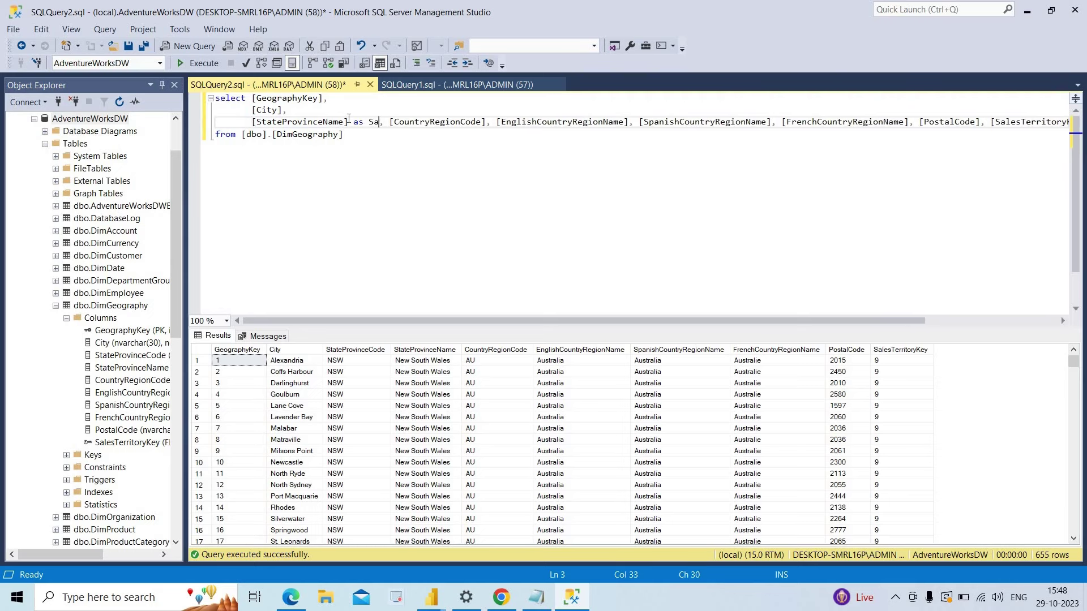
pyautogui.press('BackSpace')
pyautogui.write('tate')
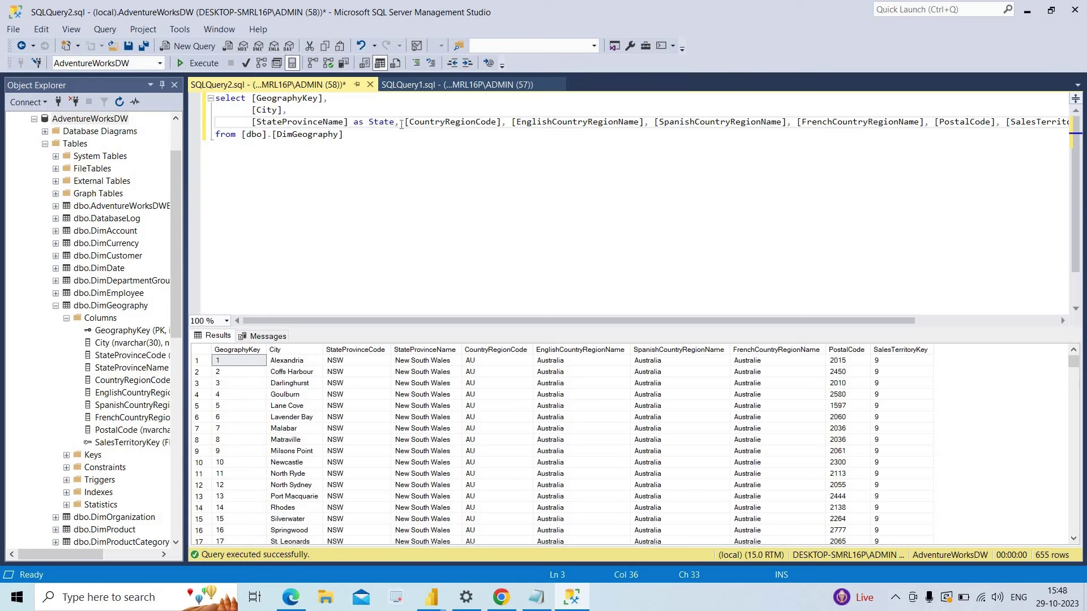
# - Remove [CountryRegionCode] from the column list and start a new line with [EnglishCountryRegionName]
pyautogui.moveTo(400, 123); pyautogui.dragTo(506, 130)
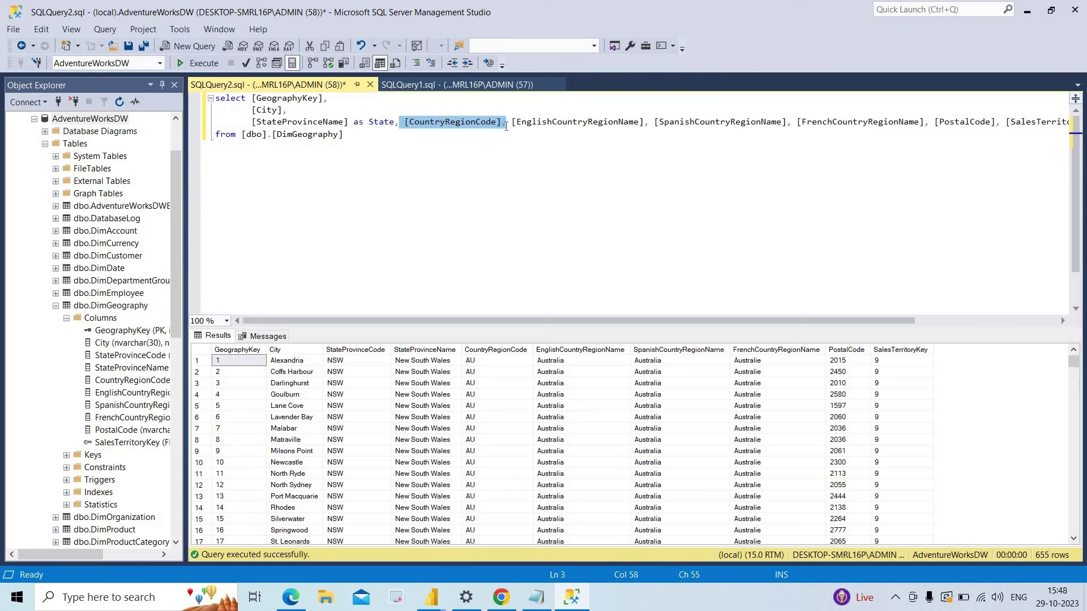
pyautogui.press('Delete')
pyautogui.press('Return')
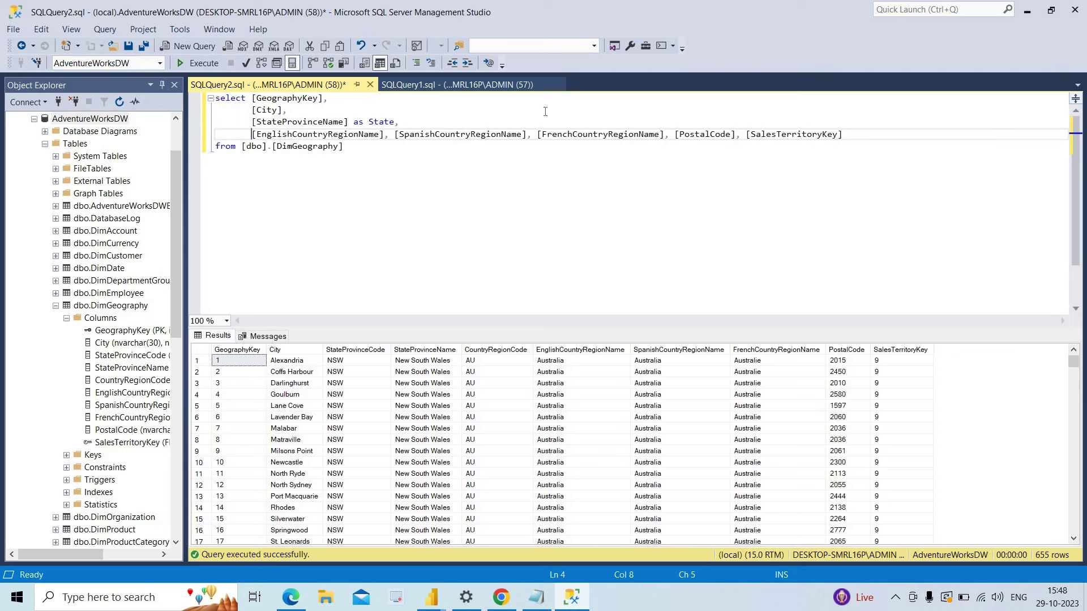
# - Remove [SpanishCountryRegionName] and [FrenchCountryRegionName] from the column list and put [PostalCode] at the start of a new line
pyautogui.click(396, 134)
pyautogui.moveTo(502, 134); pyautogui.dragTo(674, 140)
pyautogui.hotkey('shift', 'Up')
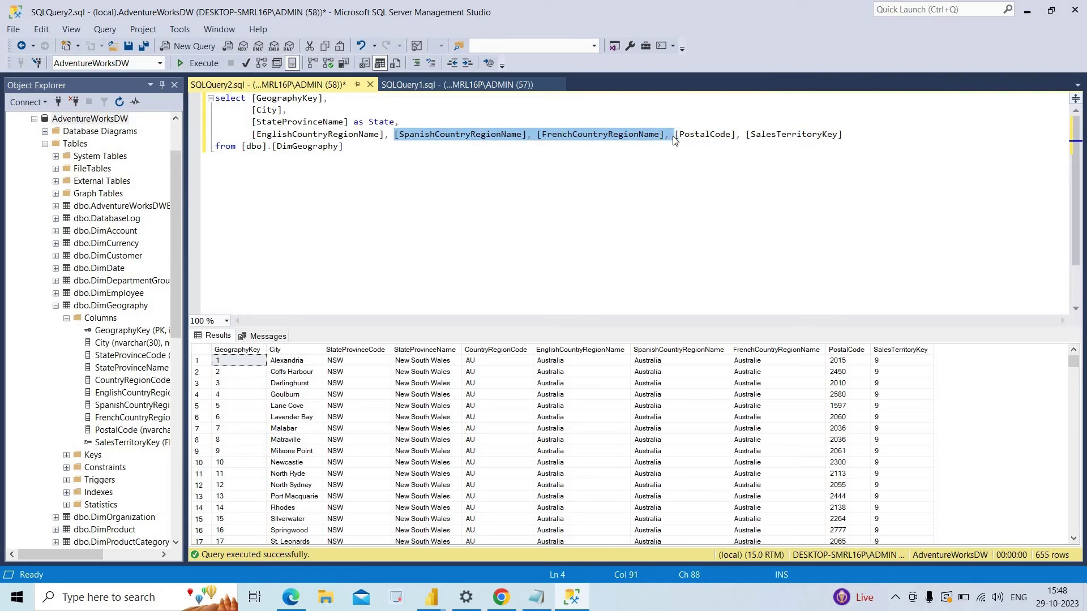
pyautogui.press('Delete')
pyautogui.press('Return')
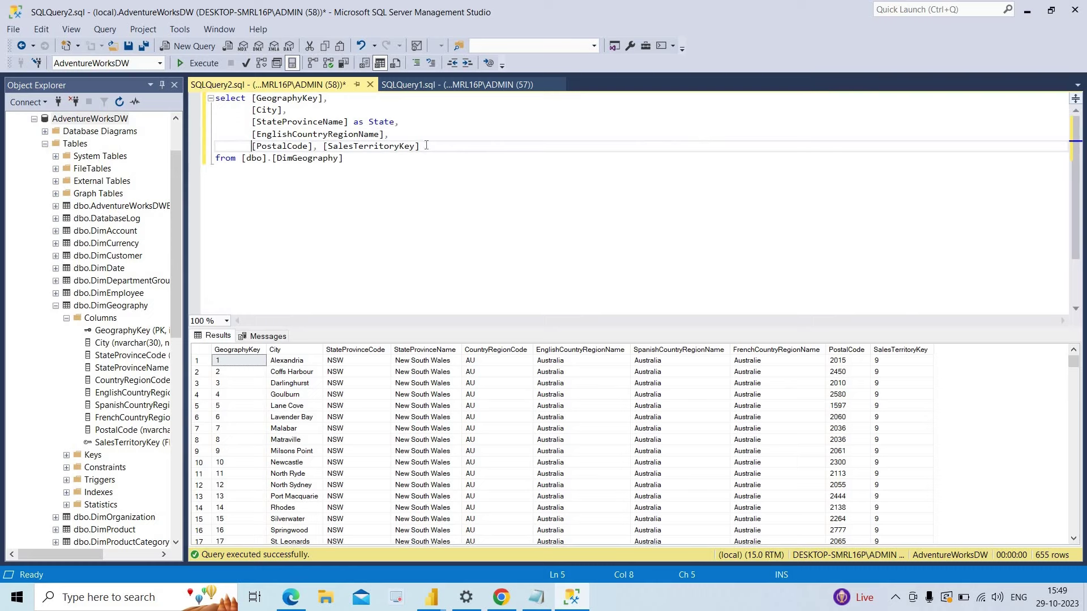
# - Remove [SalesTerritoryKey] and its preceding comma from the query, and execute the whole select statement
pyautogui.moveTo(419, 146); pyautogui.dragTo(315, 147)
pyautogui.press('Delete')
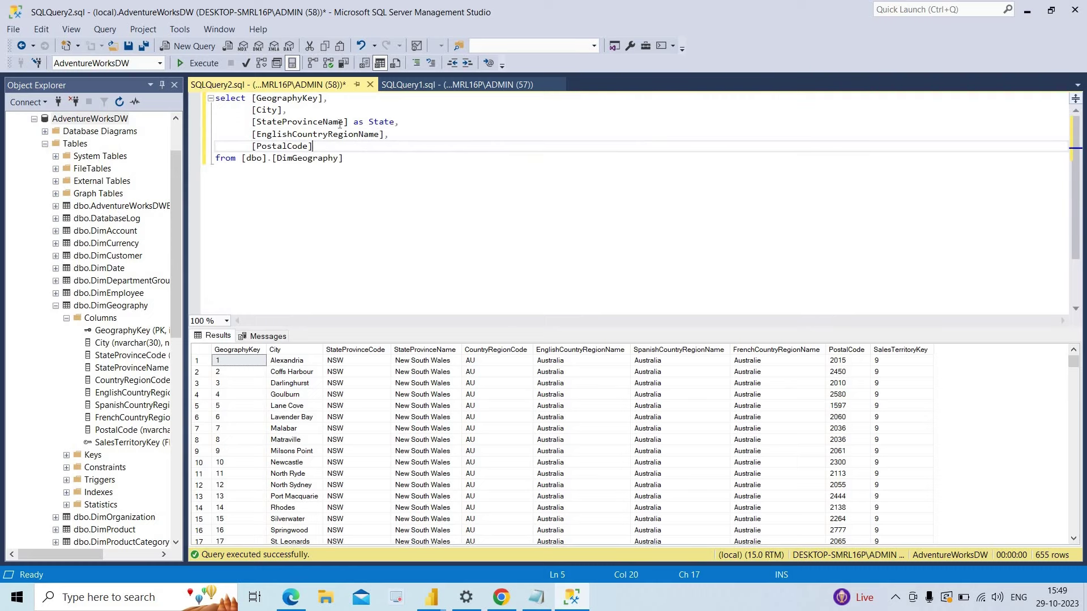
pyautogui.moveTo(354, 162); pyautogui.dragTo(208, 61)
pyautogui.click(208, 62)
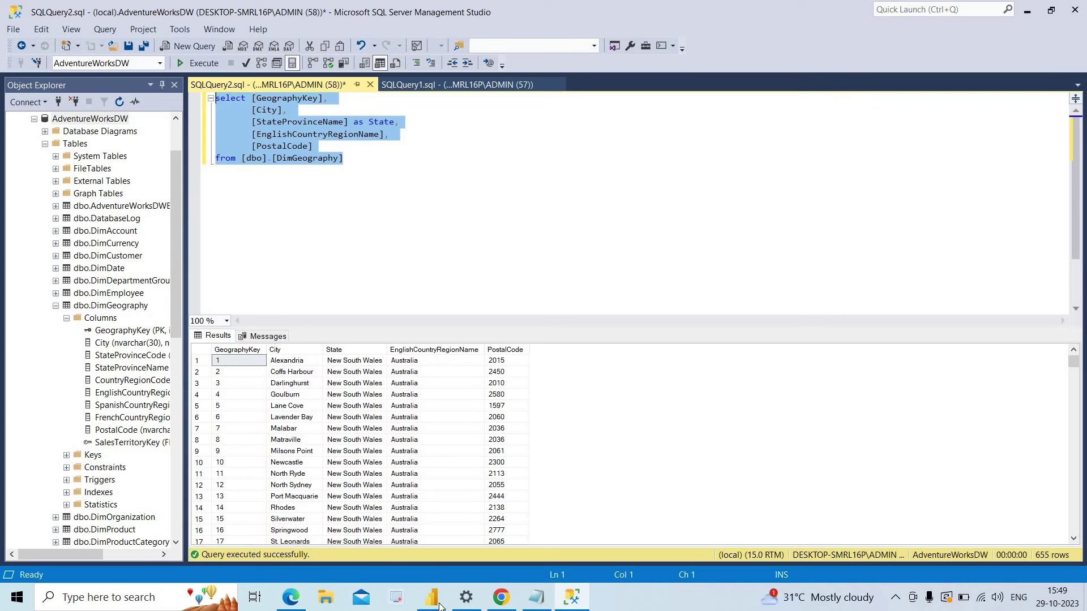
# - Switch to Power Query Editor and close it, leaving the pending query changes unapplied
pyautogui.moveTo(441, 607)
pyautogui.click(498, 532)
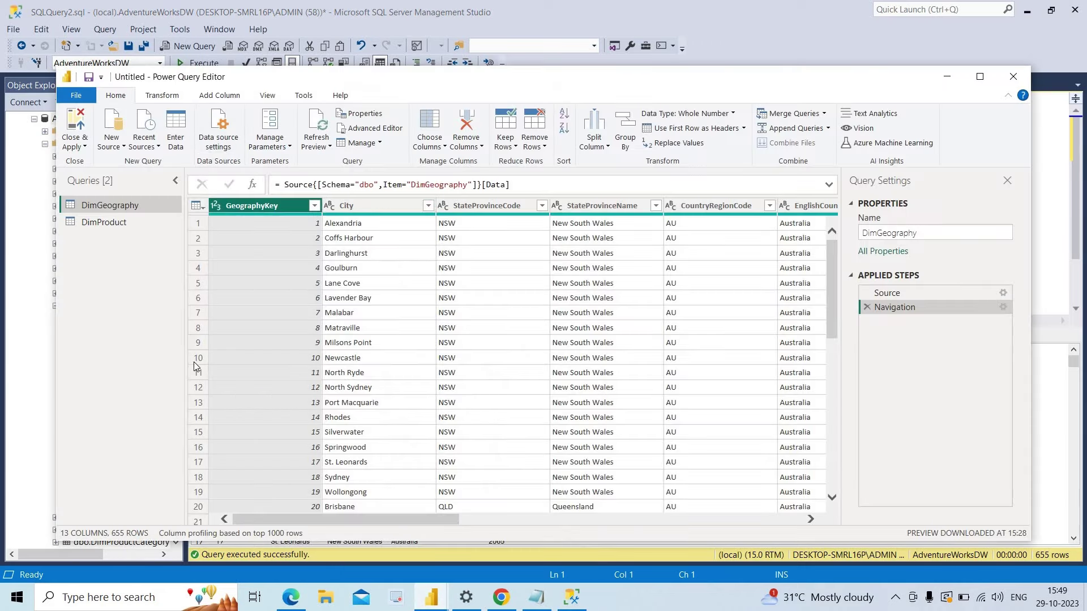
pyautogui.click(1010, 85)
pyautogui.click(1011, 78)
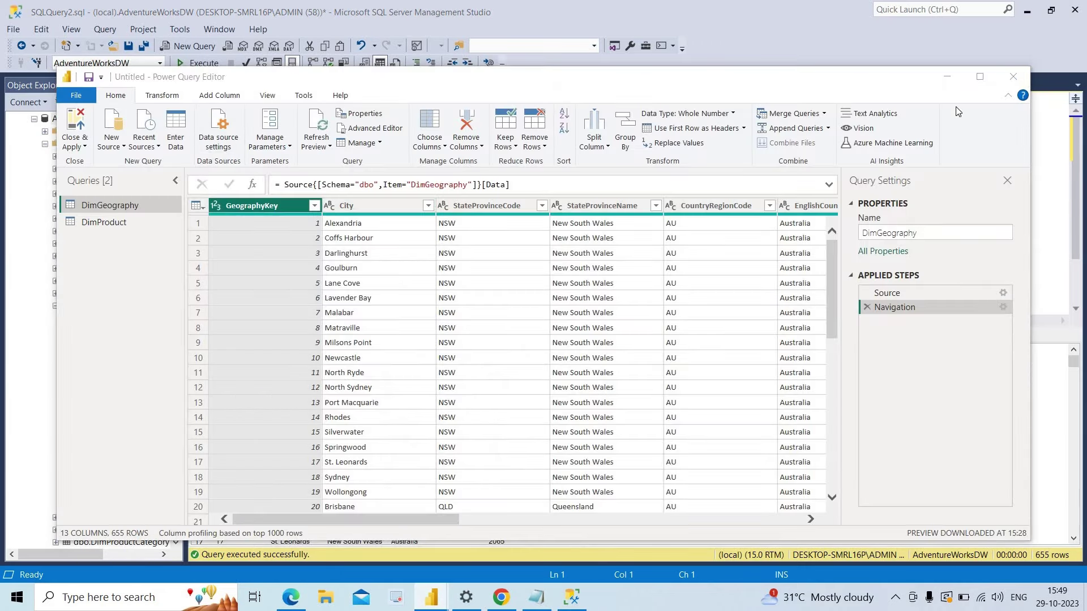
pyautogui.click(596, 333)
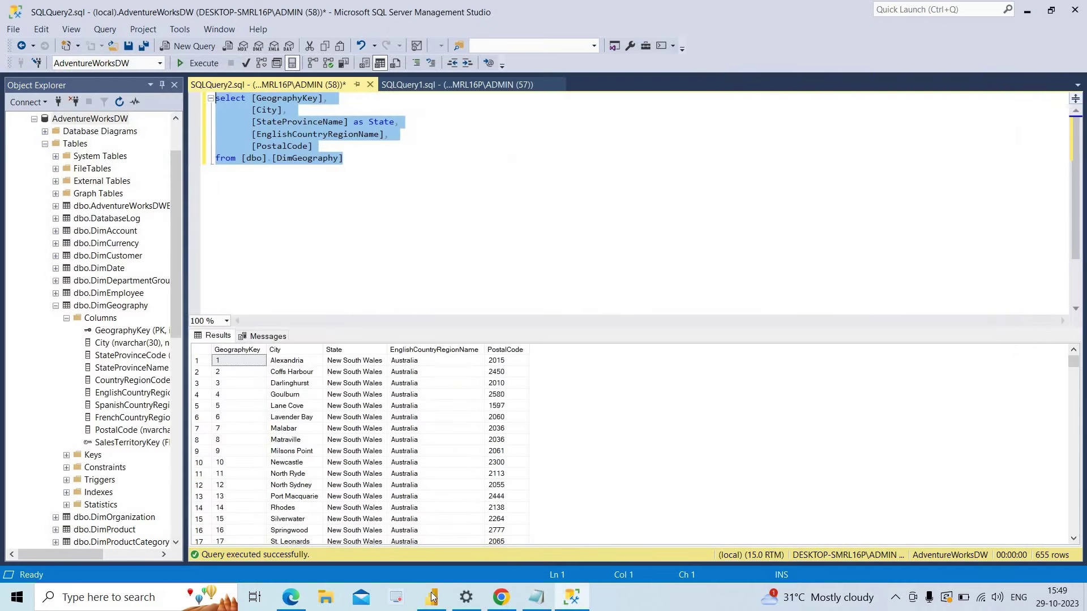
# - Switch to Power BI Desktop and start a new SQL Server database connection with "." as the server
pyautogui.click(432, 597)
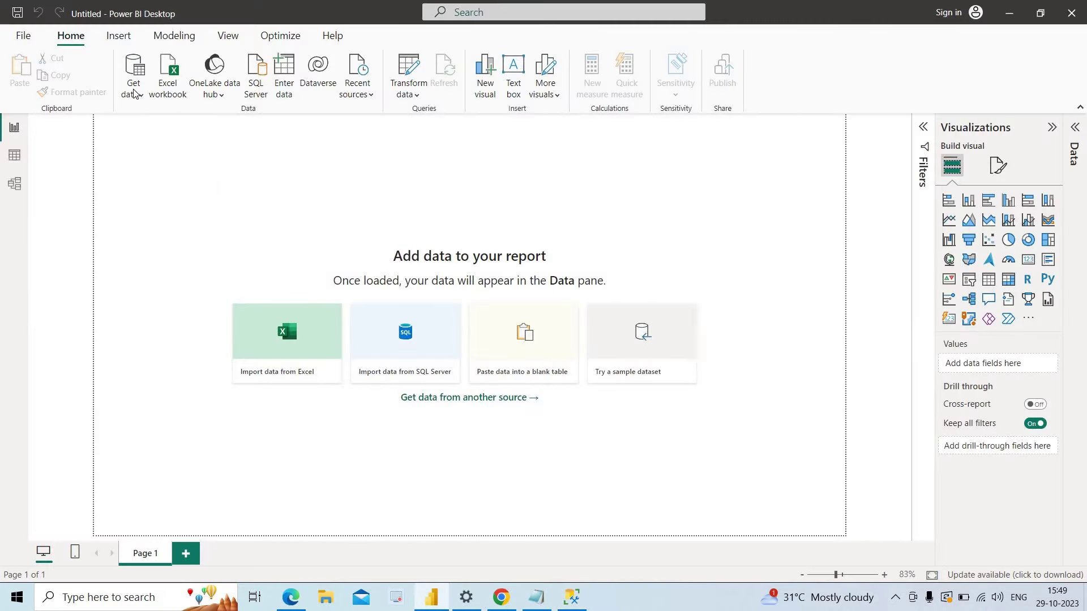
pyautogui.click(135, 93)
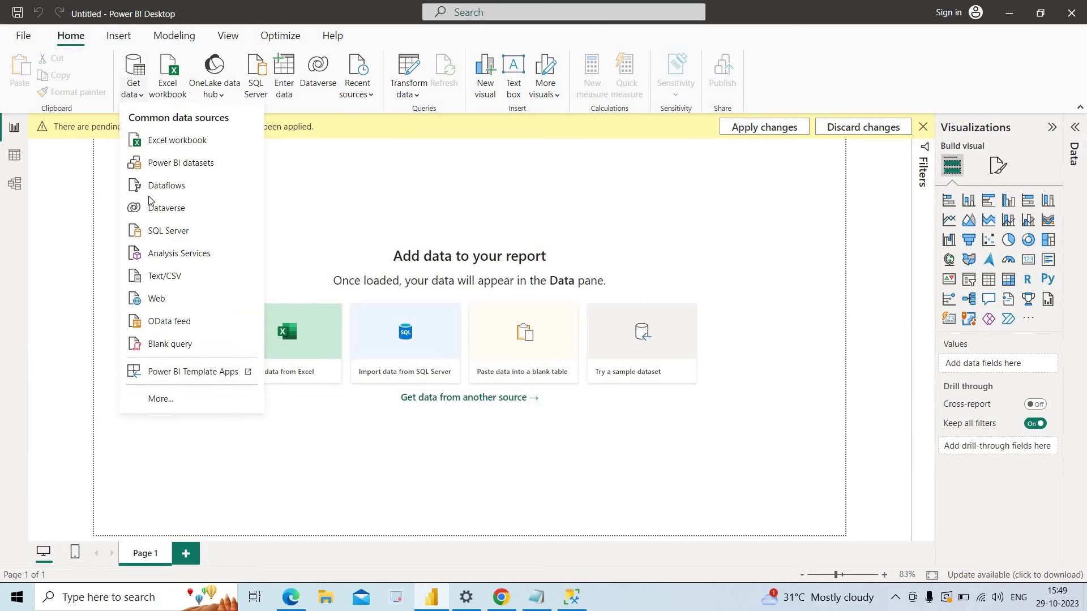
pyautogui.click(157, 231)
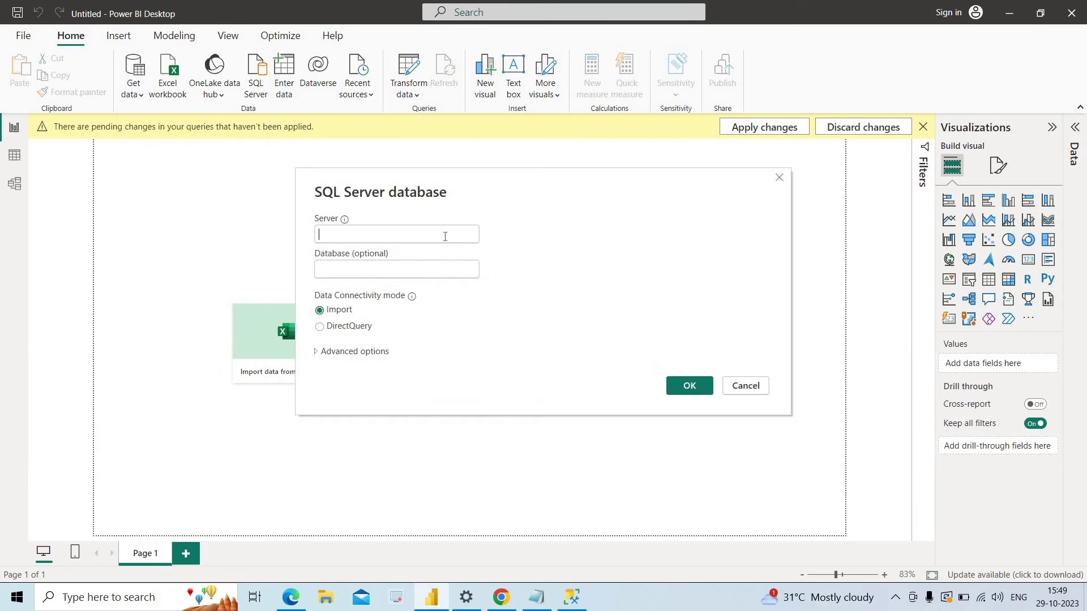
pyautogui.write('.')
# - Copy the database name AdventureWorksDW from SQL Server Management Studio and paste it as the database of the Power BI Desktop connection
pyautogui.click(571, 597)
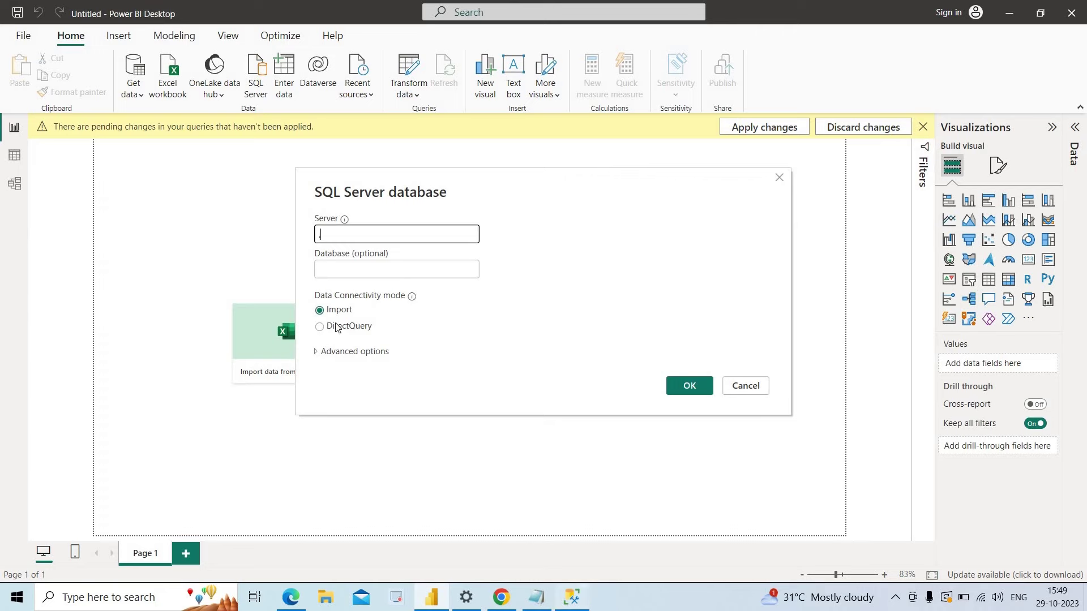
pyautogui.click(35, 119)
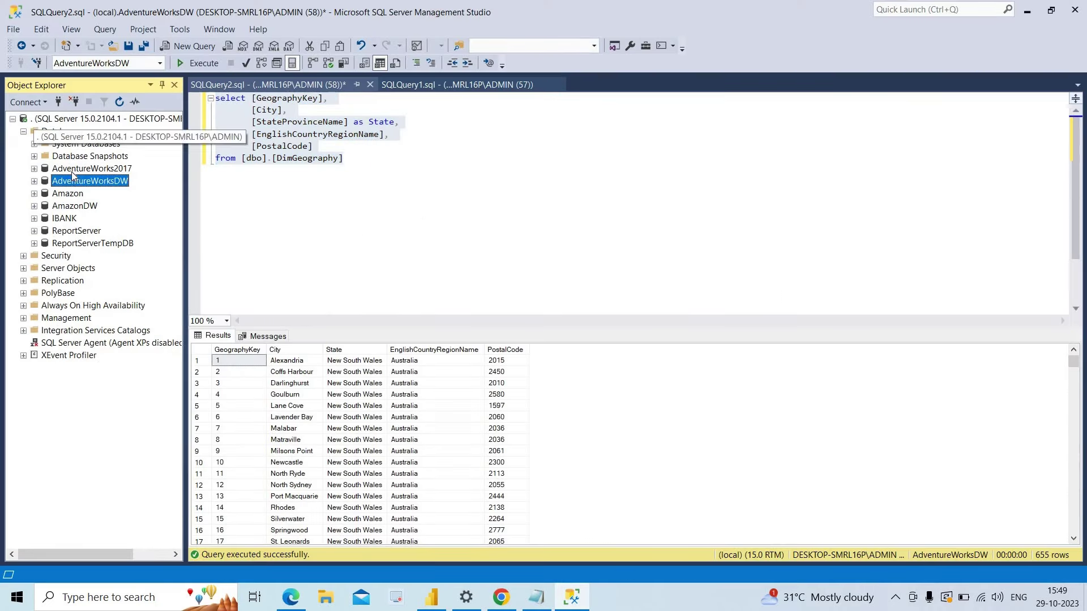
pyautogui.rightClick(78, 180)
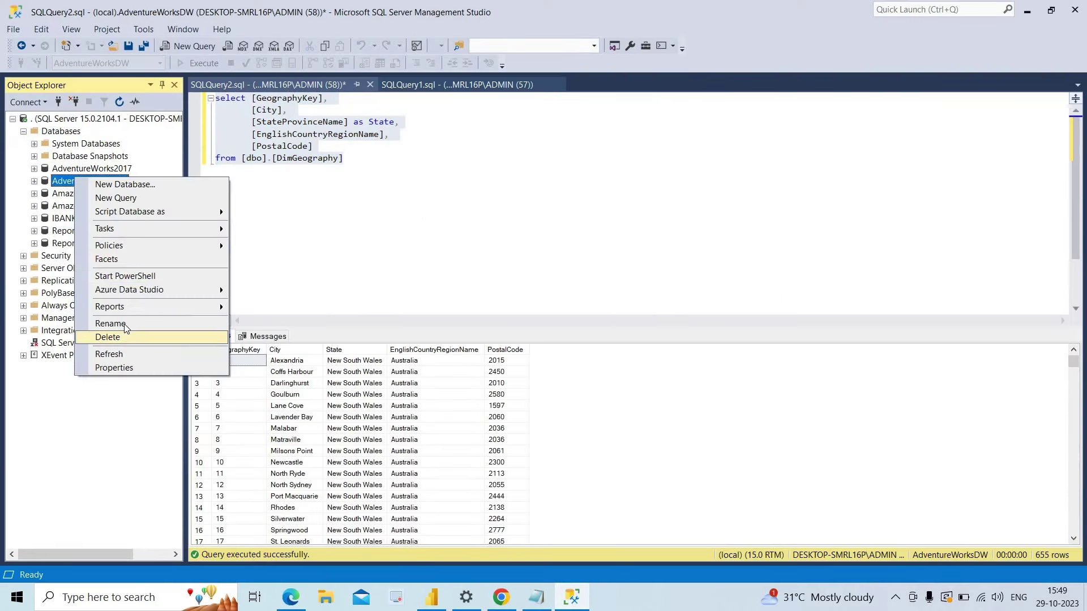
pyautogui.click(101, 320)
pyautogui.rightClick(111, 181)
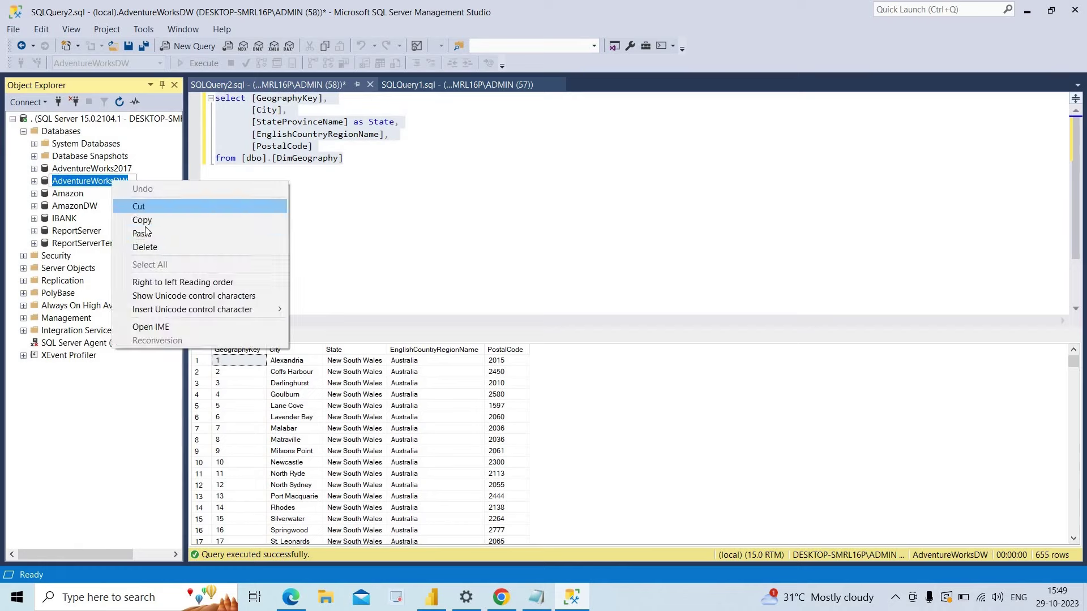
pyautogui.click(145, 225)
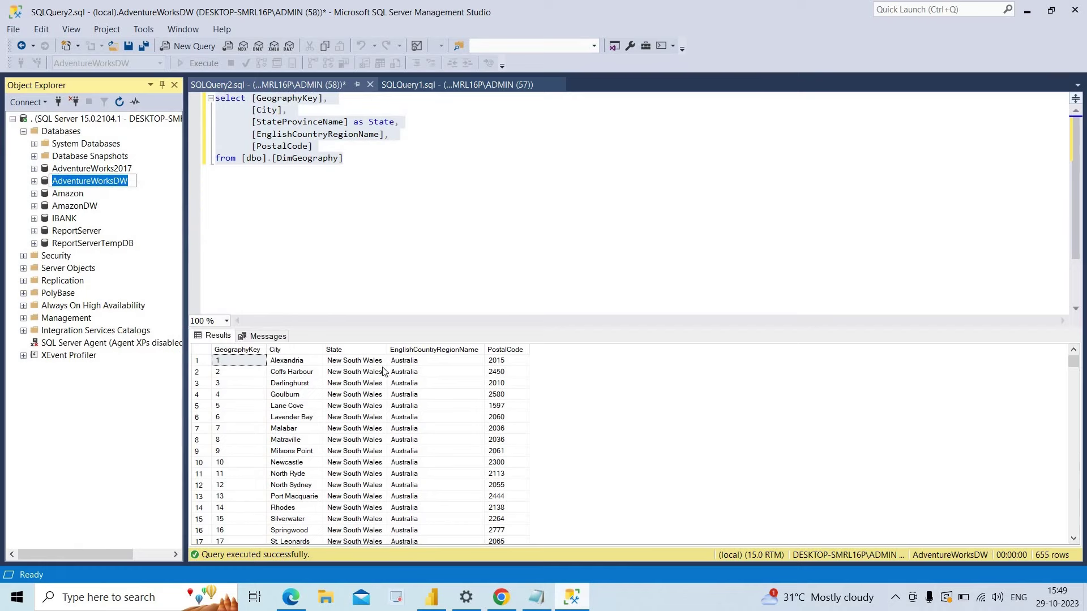
pyautogui.hotkey('alt', 'Tab')
pyautogui.click(354, 267)
pyautogui.rightClick(354, 267)
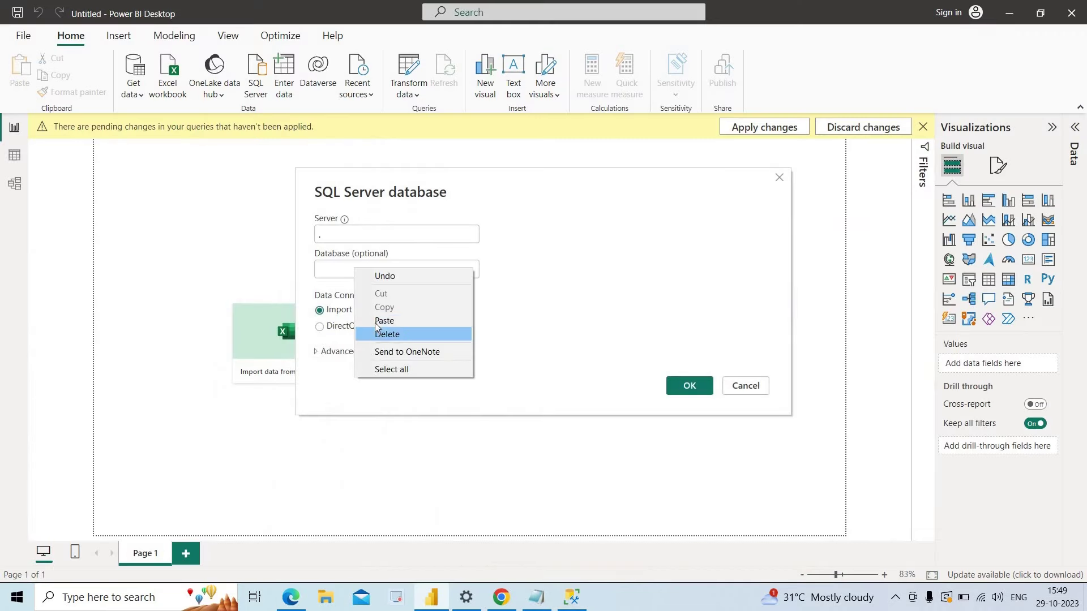
pyautogui.click(366, 318)
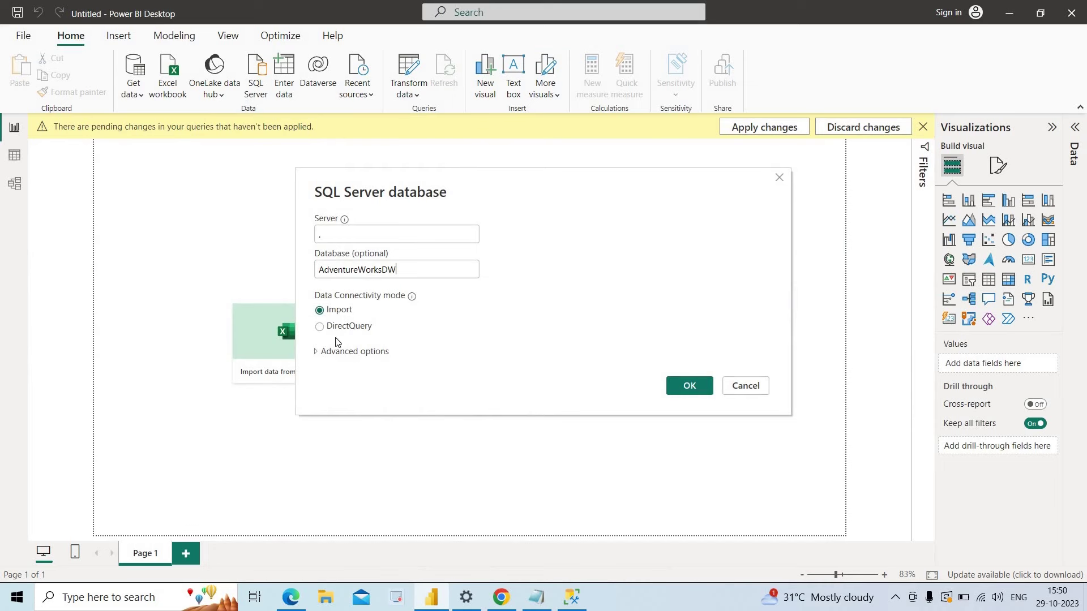
# - Switch to SQL Server Management Studio and copy the whole select statement on [dbo].[DimGeography]
pyautogui.click(572, 597)
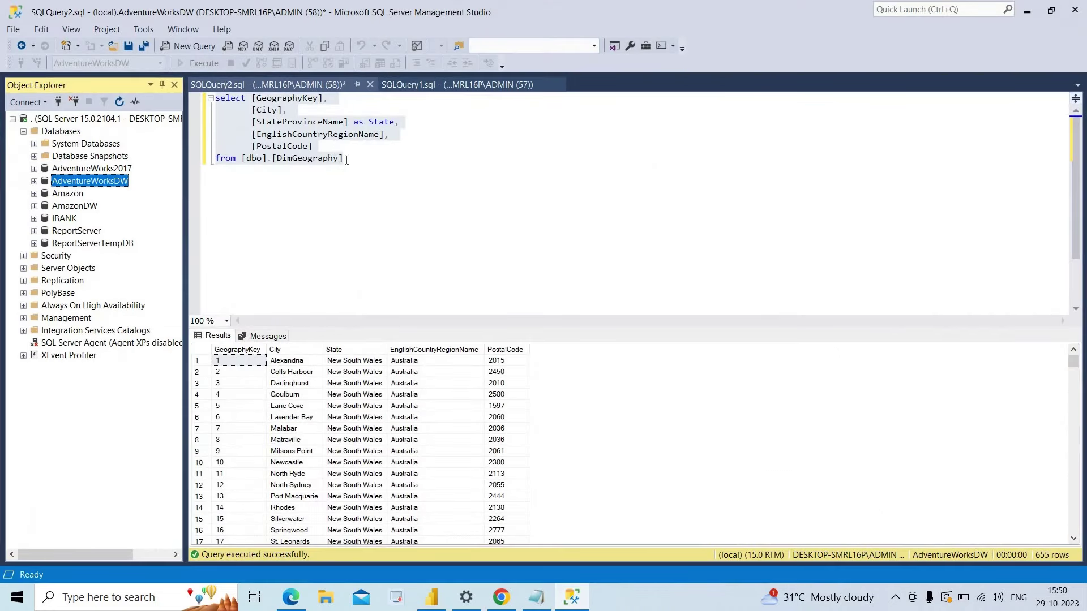
pyautogui.moveTo(343, 158); pyautogui.dragTo(215, 97)
pyautogui.rightClick(274, 113)
pyautogui.click(281, 139)
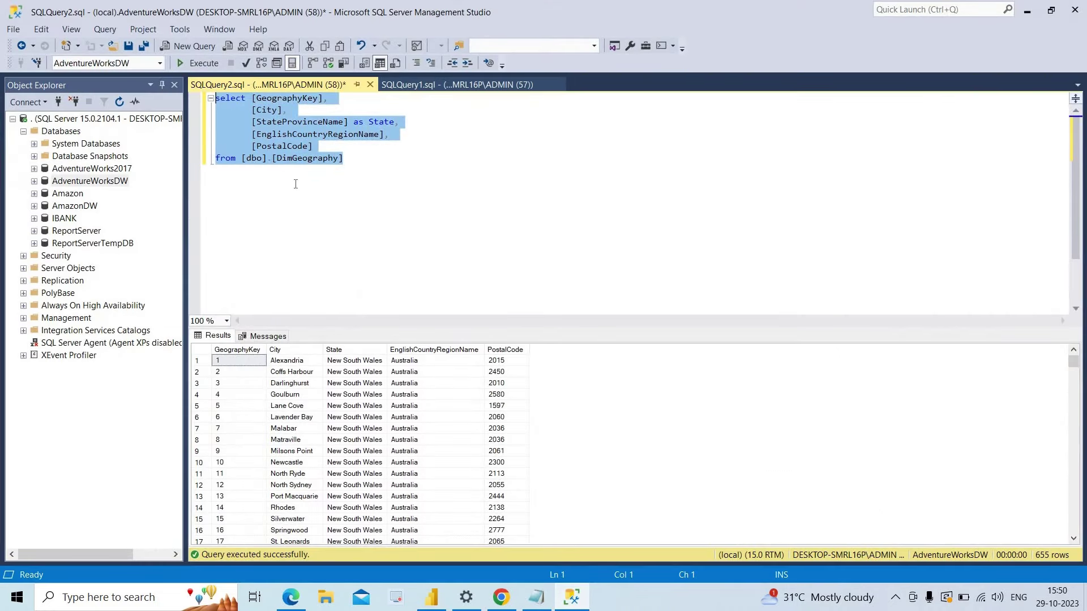
pyautogui.rightClick(227, 139)
pyautogui.click(266, 163)
# - In Power BI Desktop, paste the copied query as the connection's SQL statement under the advanced options and load its result in Import mode
pyautogui.click(445, 603)
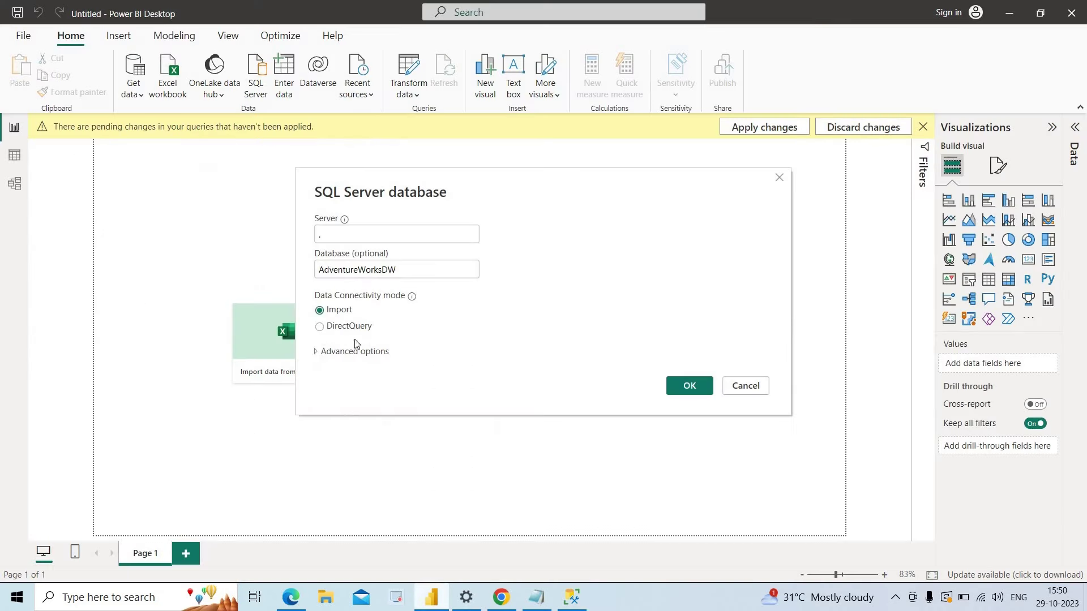
pyautogui.click(317, 354)
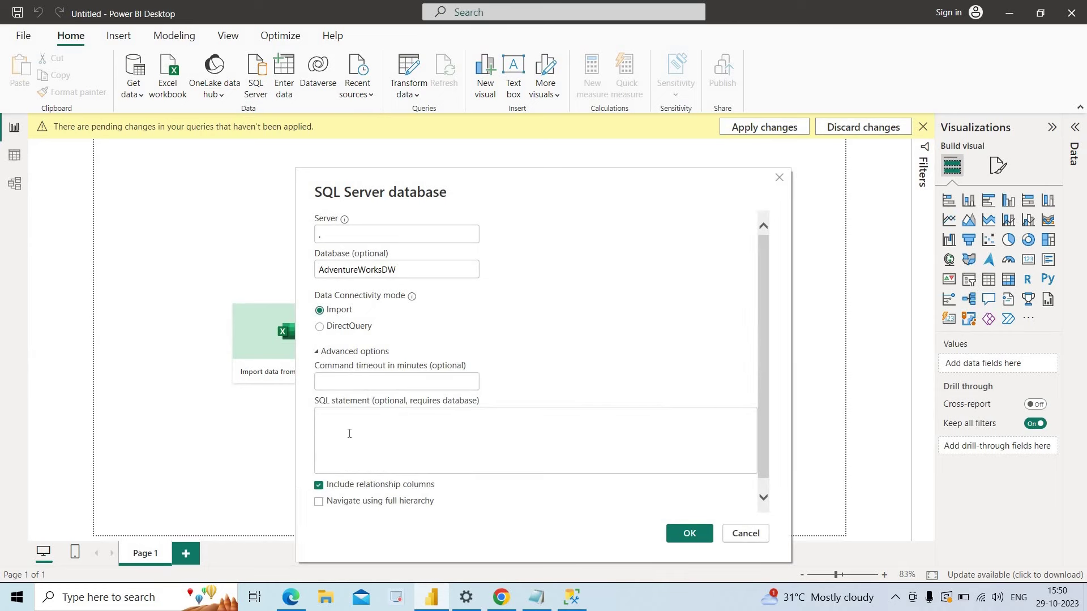
pyautogui.rightClick(348, 431)
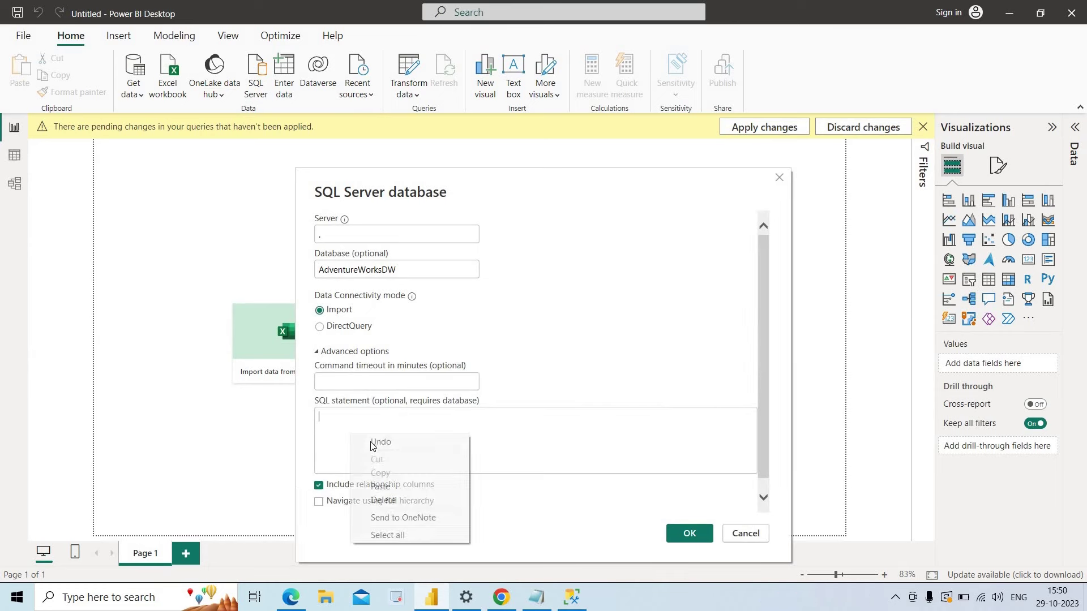
pyautogui.click(380, 488)
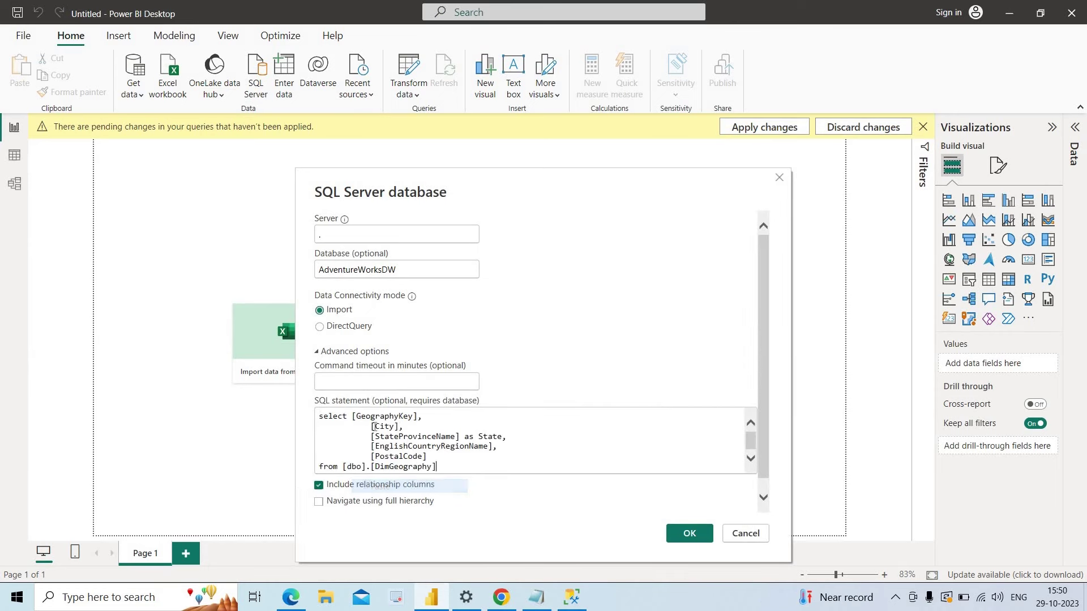
pyautogui.click(695, 536)
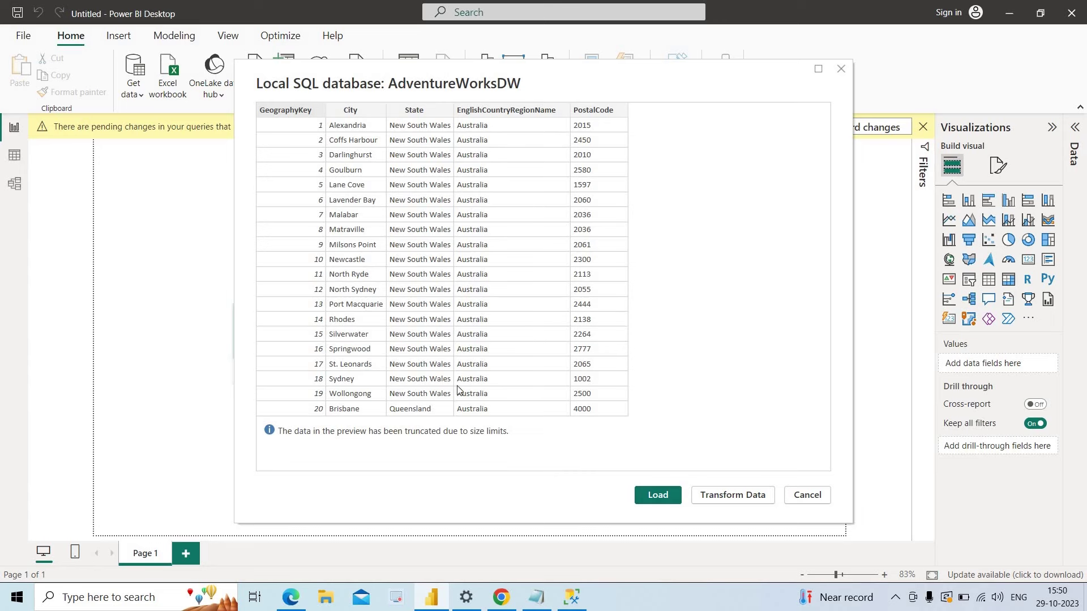
pyautogui.click(658, 495)
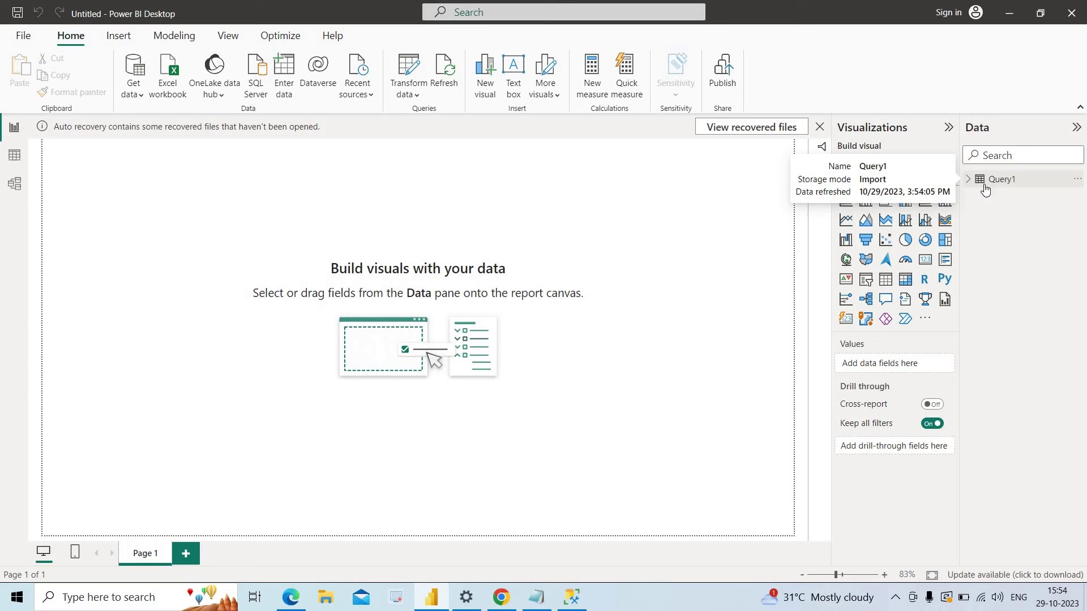
# - Rename the Query1 table as Geography and dismiss the auto recovery notice by choosing to remove the recovered files
pyautogui.rightClick(1008, 181)
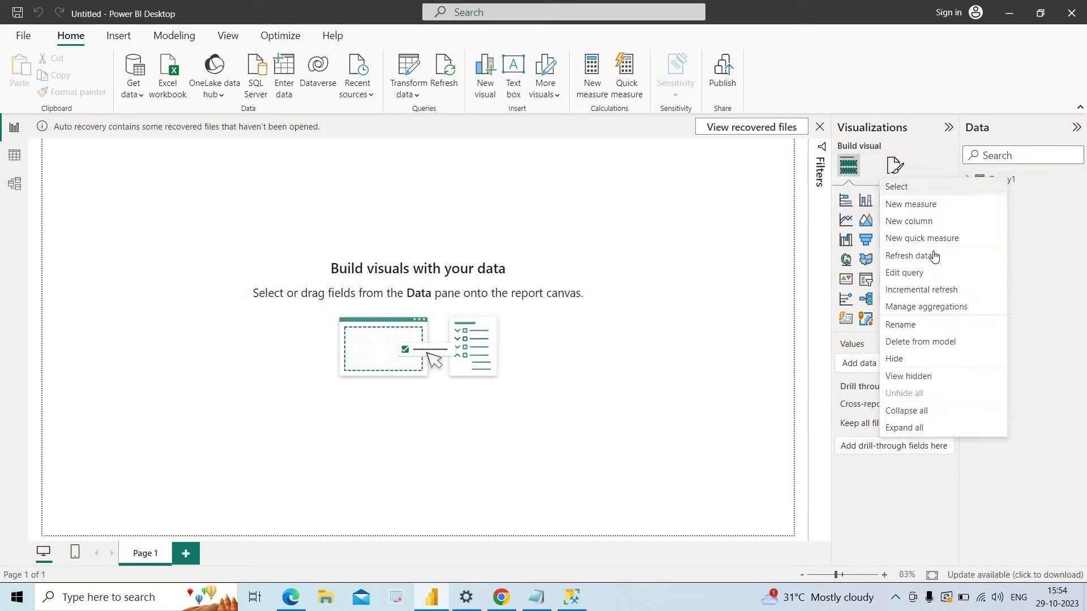
pyautogui.click(900, 327)
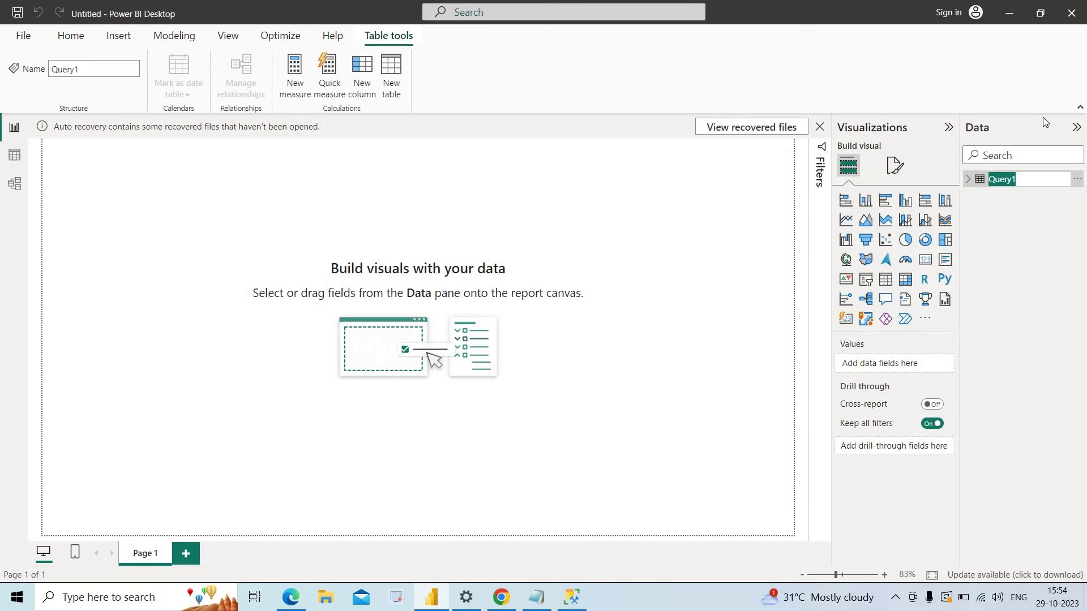
pyautogui.write('Geography')
pyautogui.press('Return')
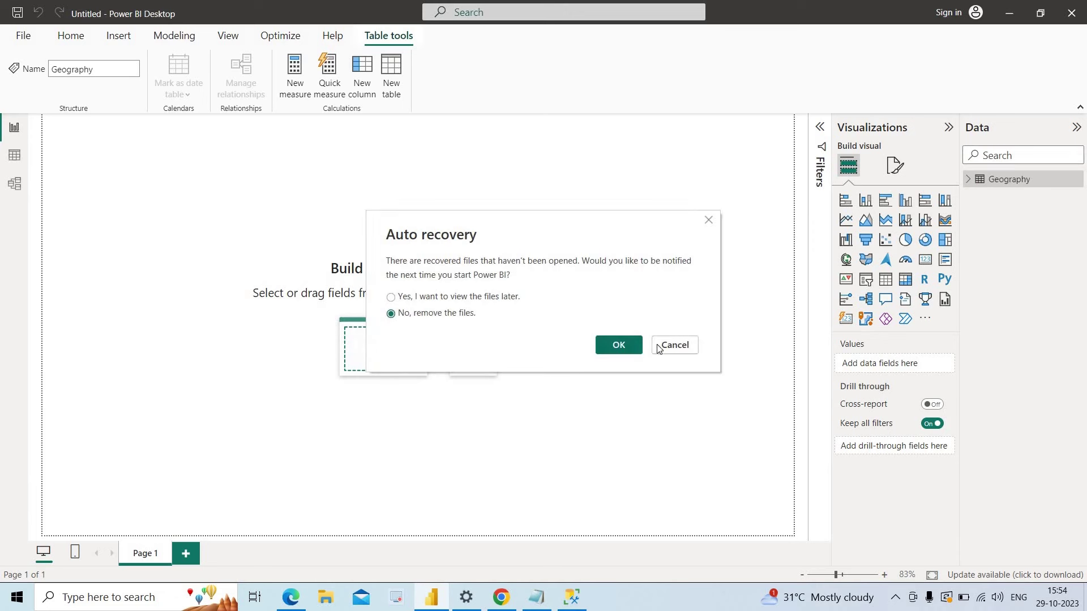
pyautogui.click(619, 344)
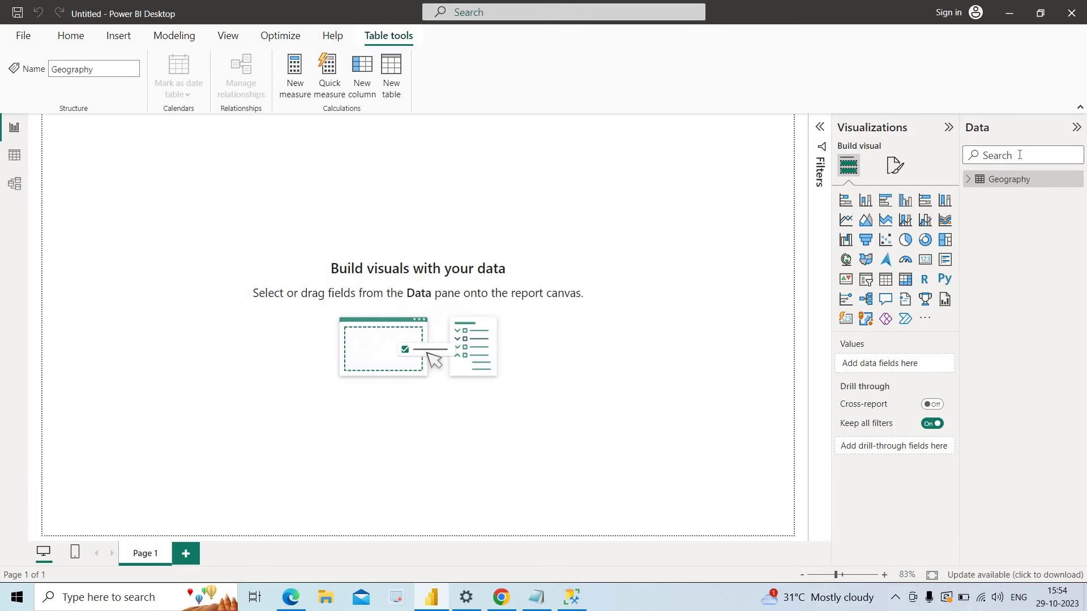
# - Expand the Geography table's fields, examine its rows in Table view, and return to Report view
pyautogui.click(970, 180)
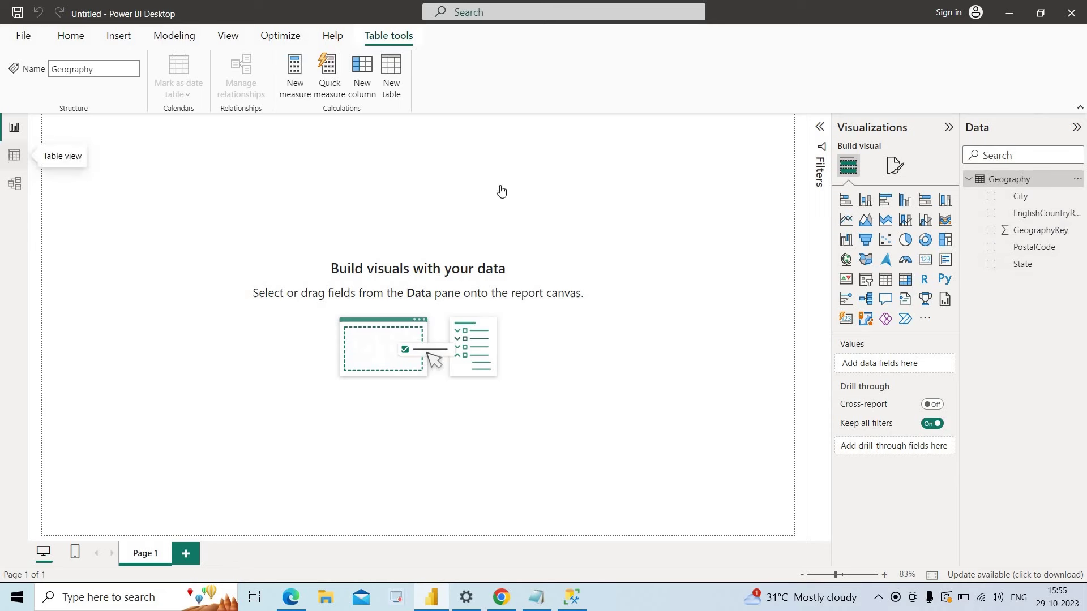
pyautogui.click(15, 157)
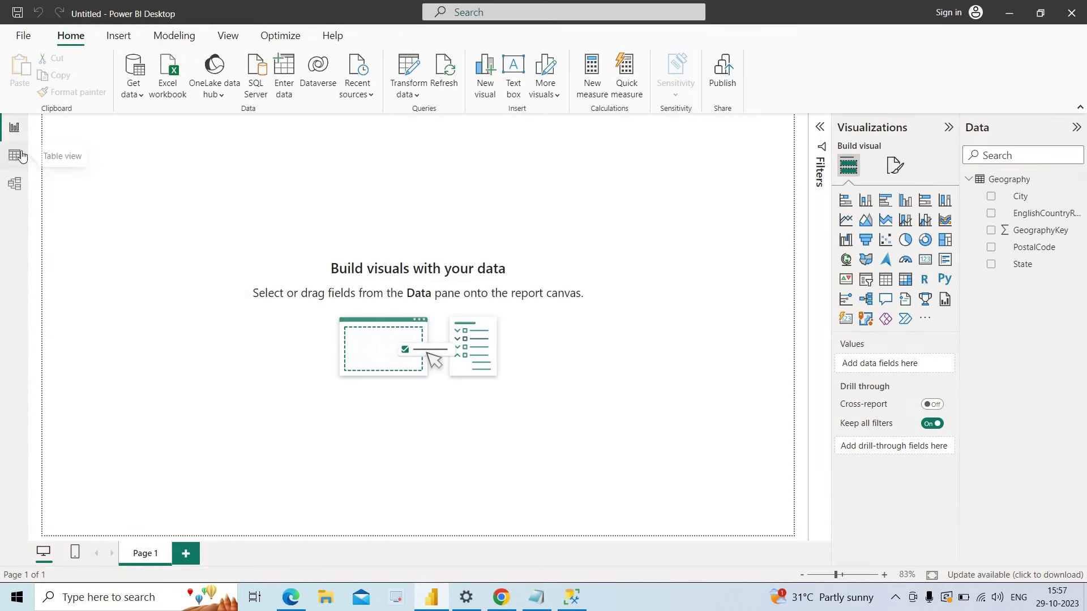
pyautogui.click(14, 155)
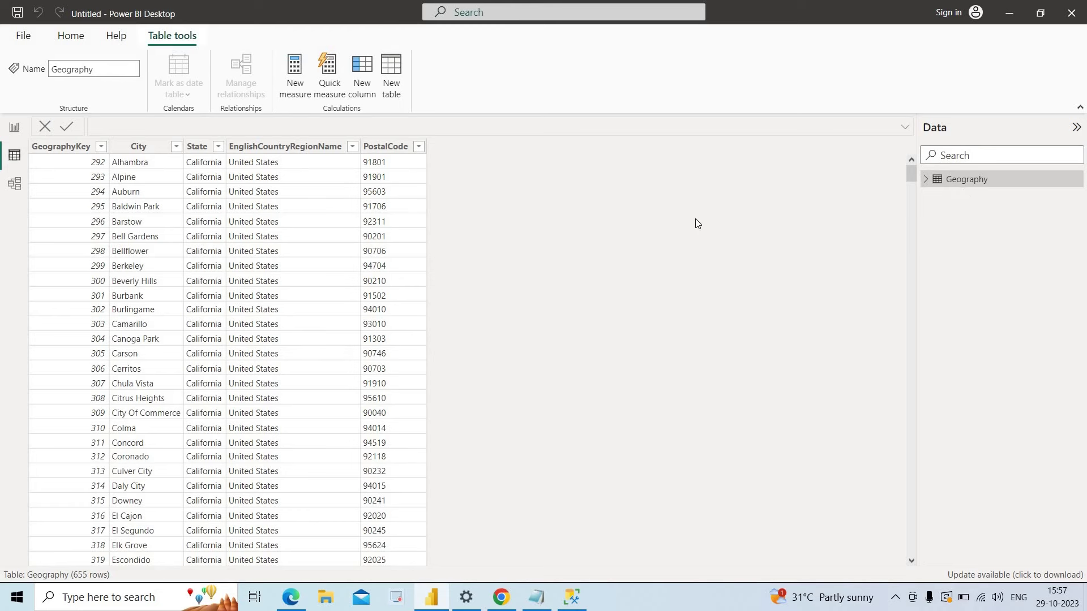
pyautogui.click(16, 129)
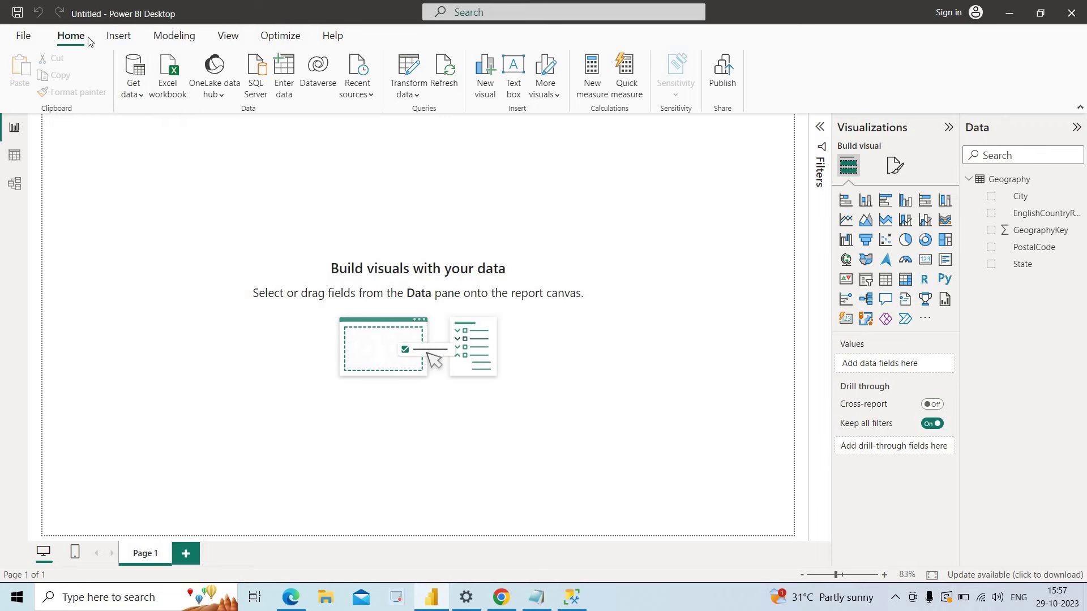
# - Start a new SQL Server connection with server "." and copy the AdventureWorksDW database name from SQL Server Management Studio
pyautogui.click(132, 90)
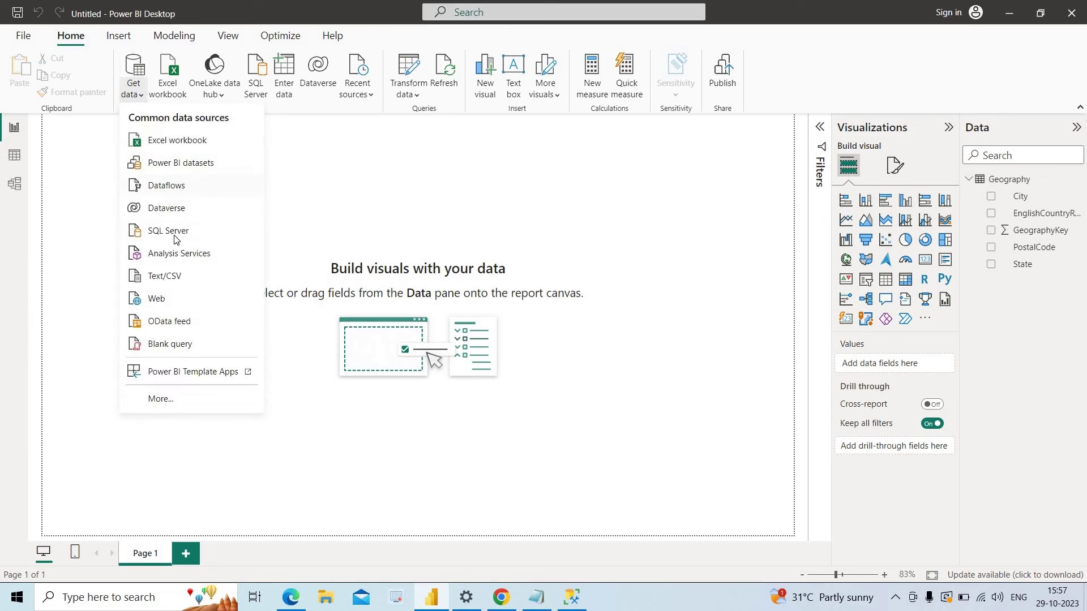
pyautogui.click(412, 202)
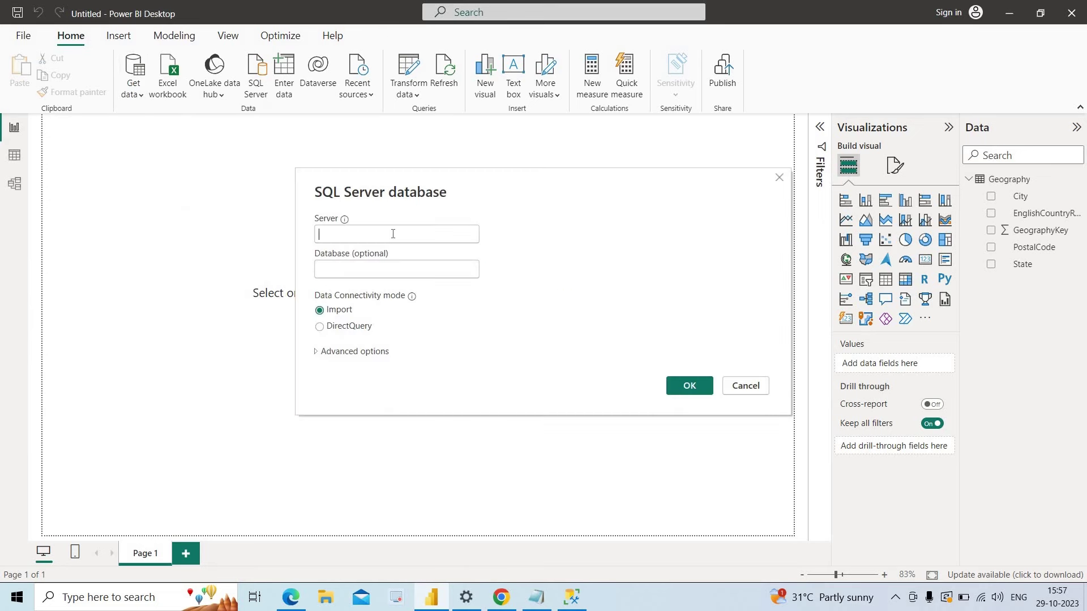
pyautogui.click(577, 601)
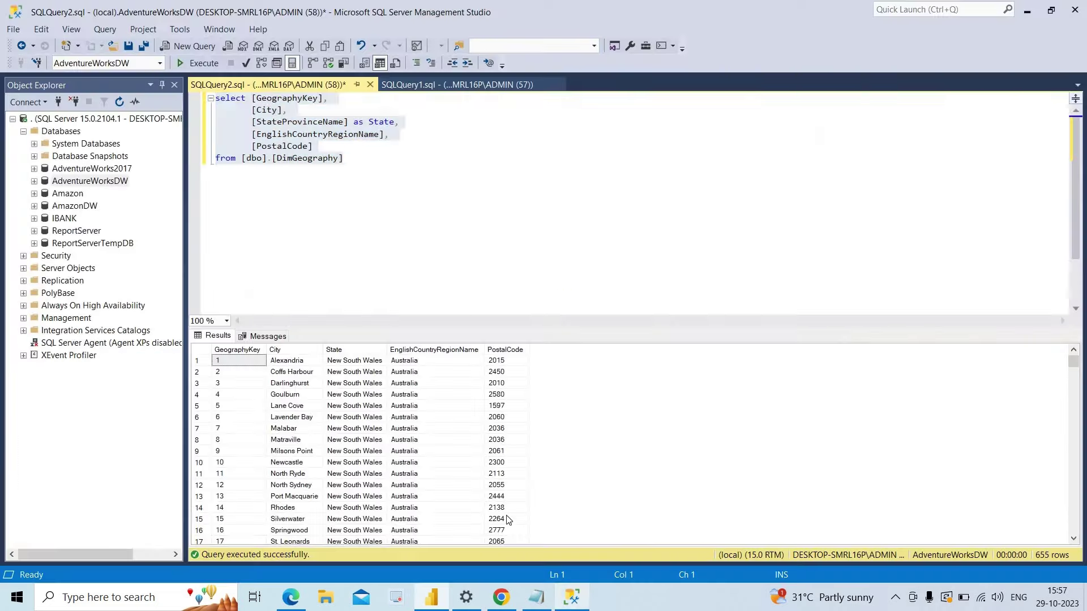
pyautogui.rightClick(108, 180)
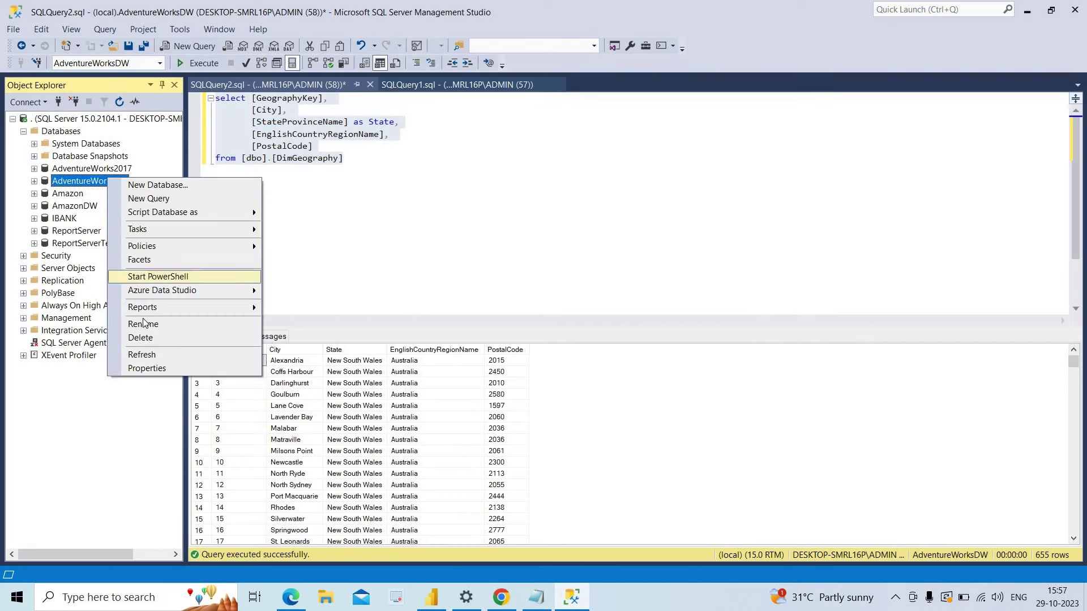
pyautogui.click(143, 323)
pyautogui.rightClick(99, 186)
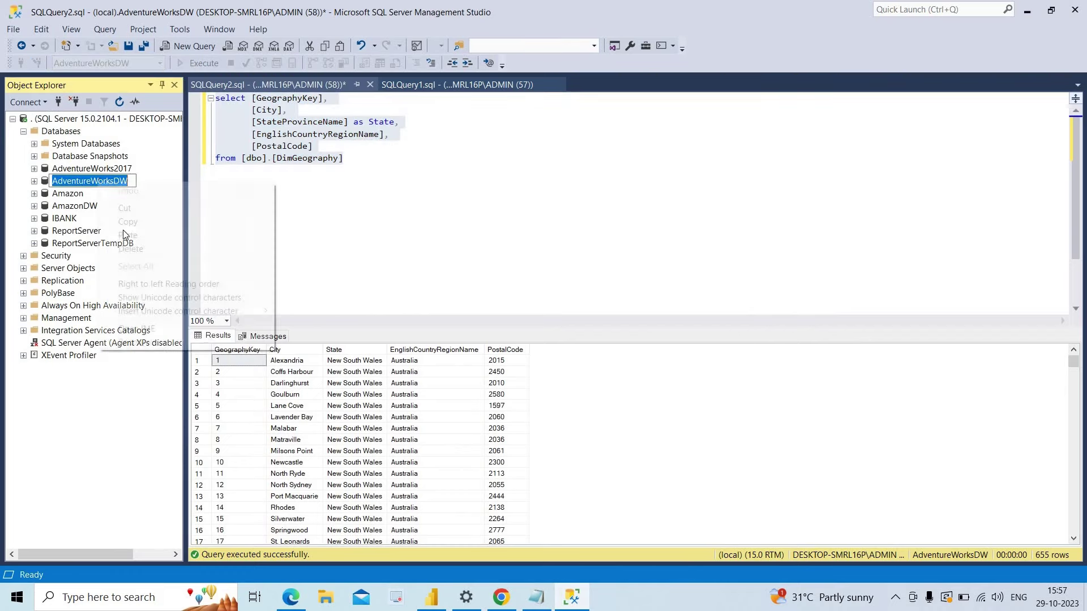
pyautogui.click(124, 221)
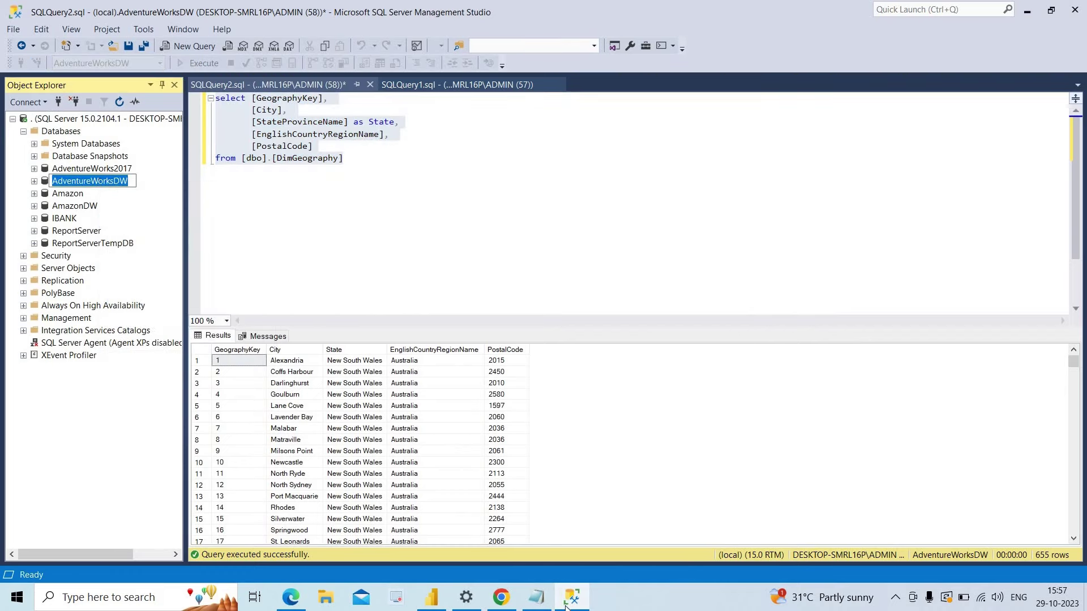
# - Back in Power BI Desktop, paste AdventureWorksDW as the database of the SQL Server connection
pyautogui.click(431, 598)
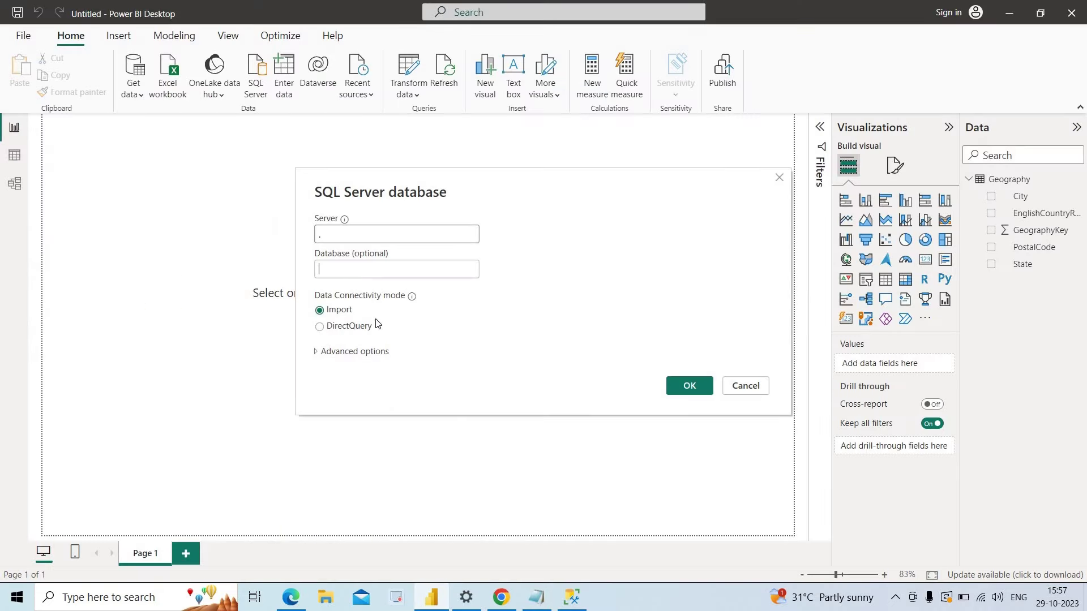
pyautogui.rightClick(357, 270)
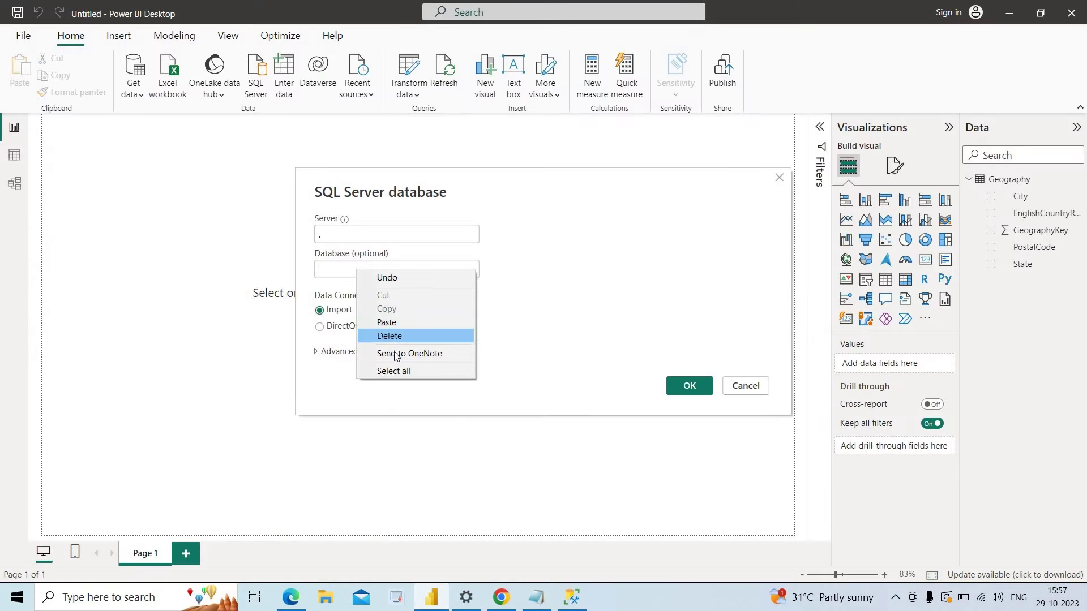
pyautogui.click(389, 323)
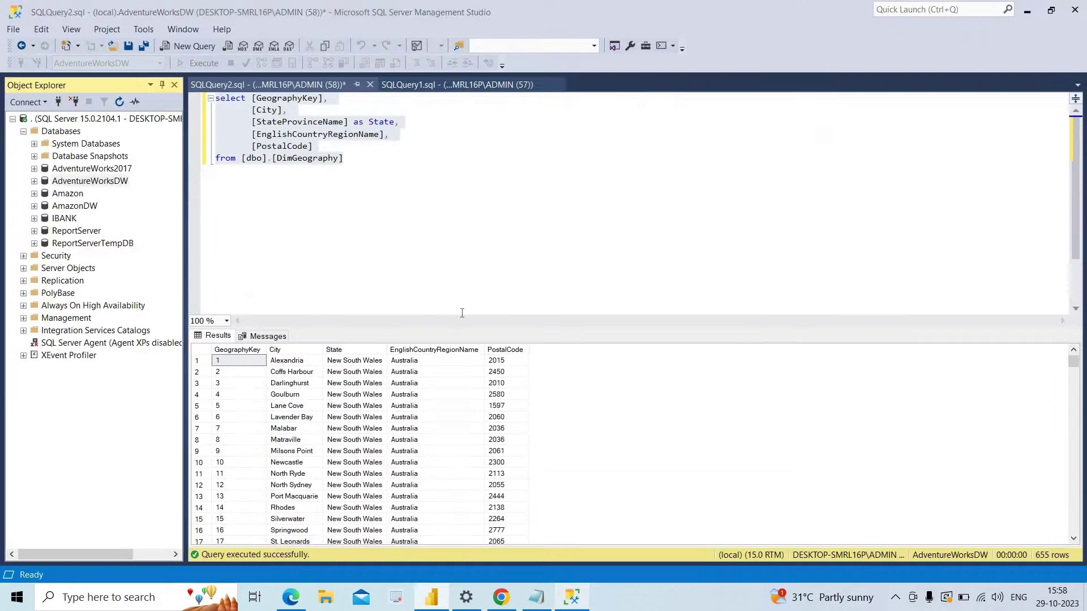
# - Switch to SQL Server Management Studio, open a new query on AdventureWorksDW, and collapse dbo.DimGeography in the database's expanded table list
pyautogui.click(572, 598)
pyautogui.click(379, 161)
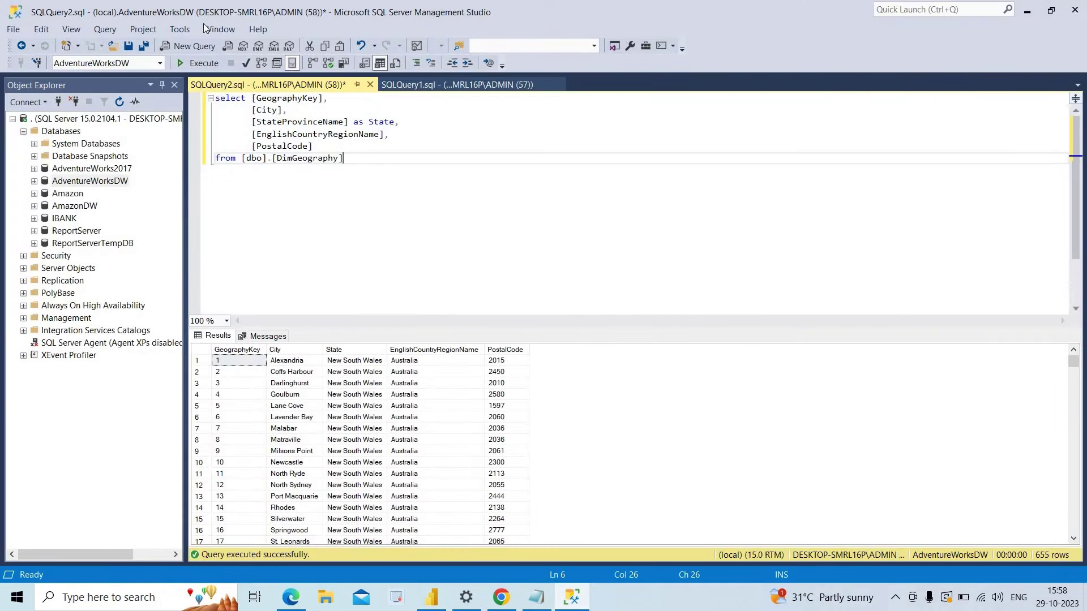
pyautogui.hotkey('ctrl', 'n')
pyautogui.click(34, 182)
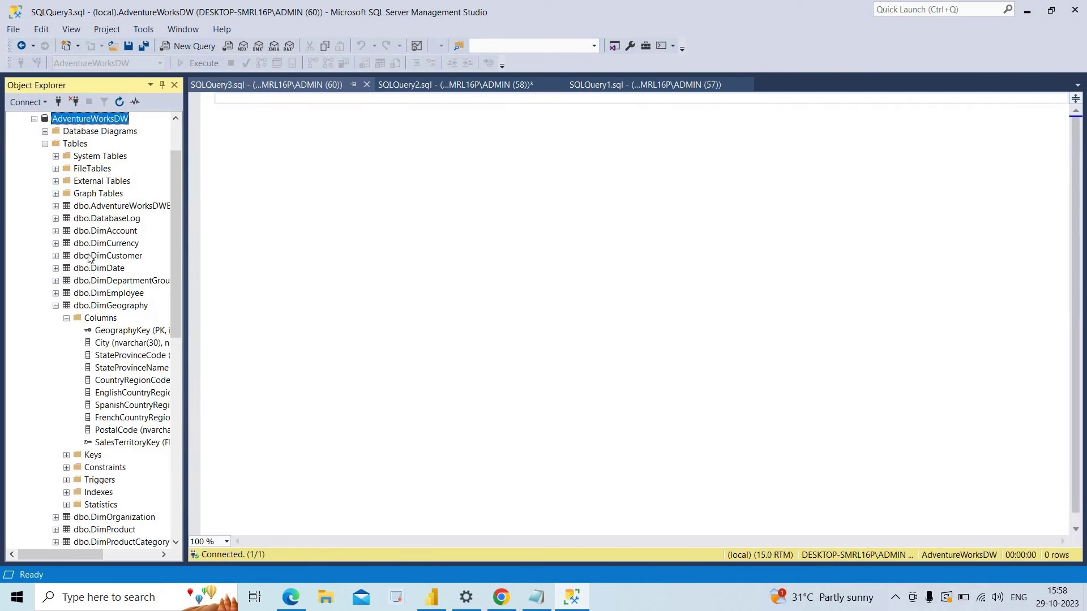
pyautogui.click(55, 306)
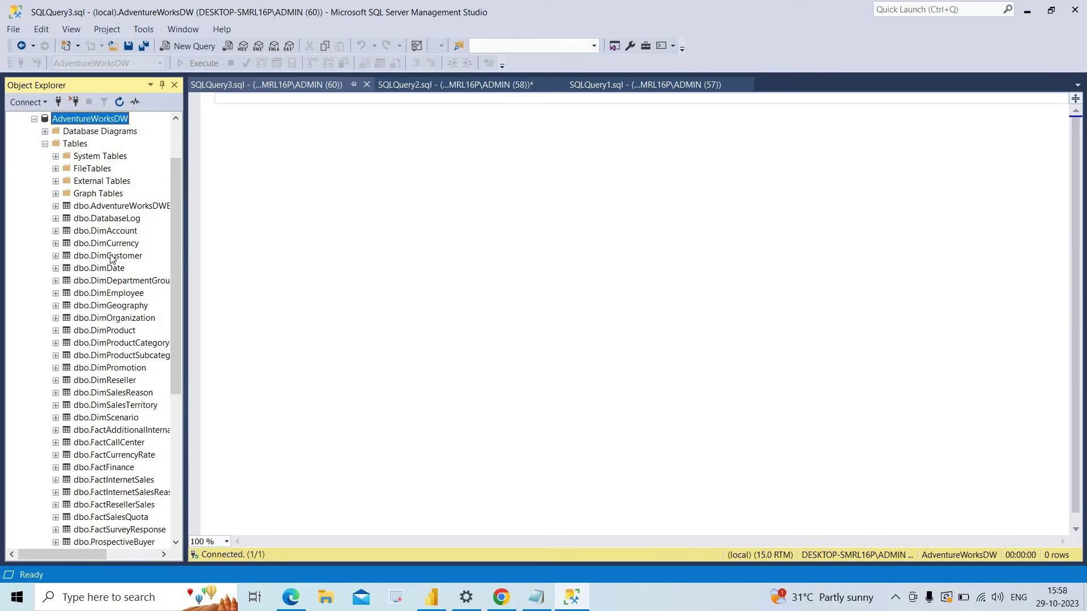
pyautogui.click(254, 134)
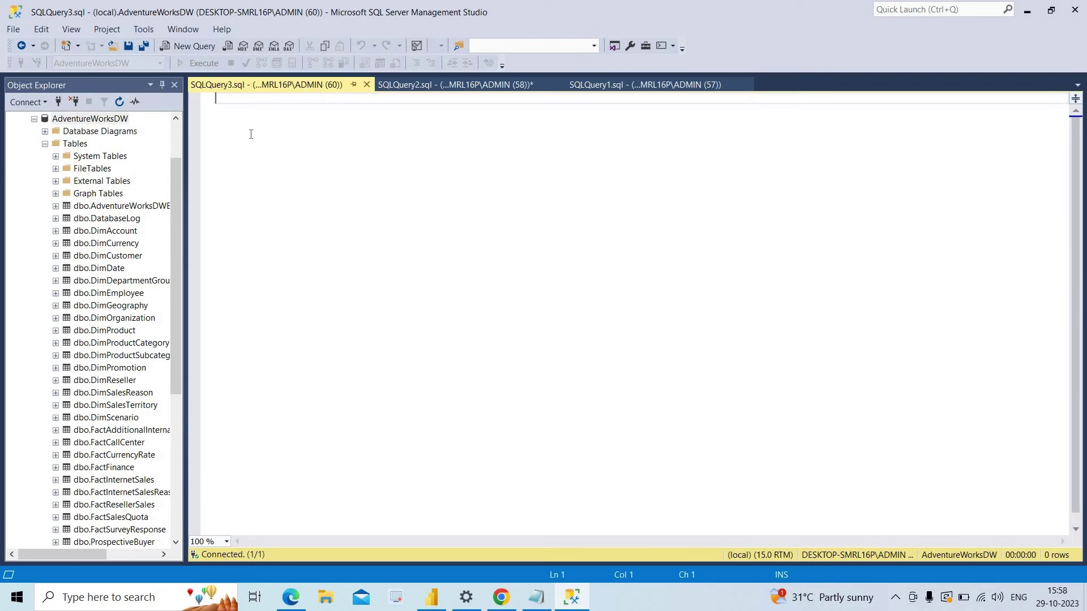
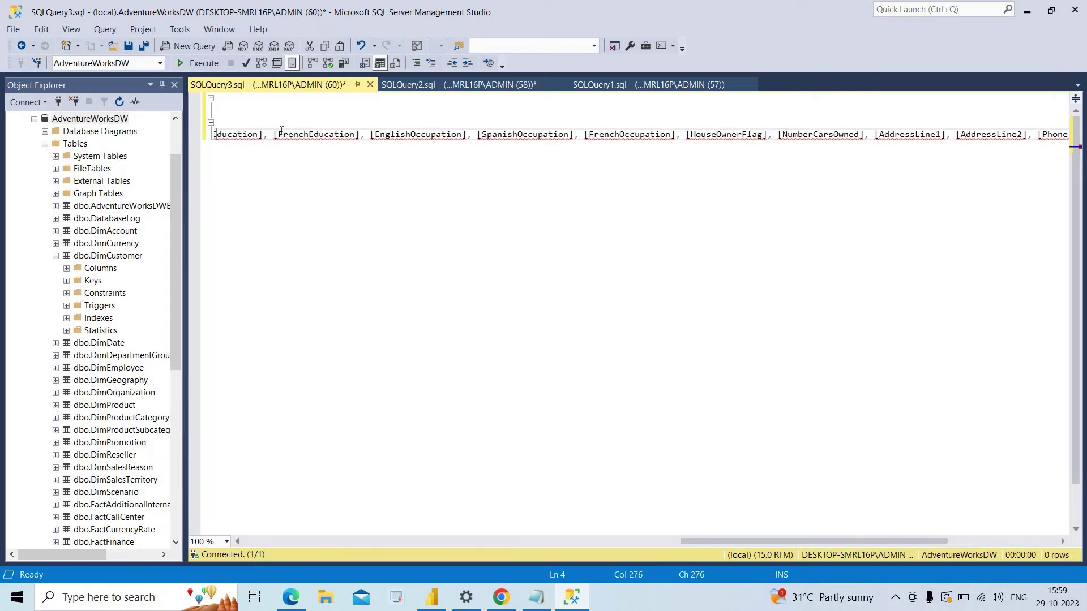
# - In the usp_Customer select list, put [GeographyKey] on a new line aligned under [CustomerKey]
pyautogui.press('Left')
pyautogui.press('Left')
pyautogui.press('Left')
pyautogui.press('Left')
pyautogui.press('Left')
pyautogui.press('Left')
pyautogui.press('Left')
pyautogui.press('Left')
pyautogui.press('Left')
pyautogui.press('Left')
pyautogui.press('Left')
pyautogui.press('Left')
pyautogui.press('Left')
pyautogui.press('Left')
pyautogui.press('Left')
pyautogui.press('Left')
pyautogui.press('Left')
pyautogui.press('Left')
pyautogui.press('Left')
pyautogui.press('Left')
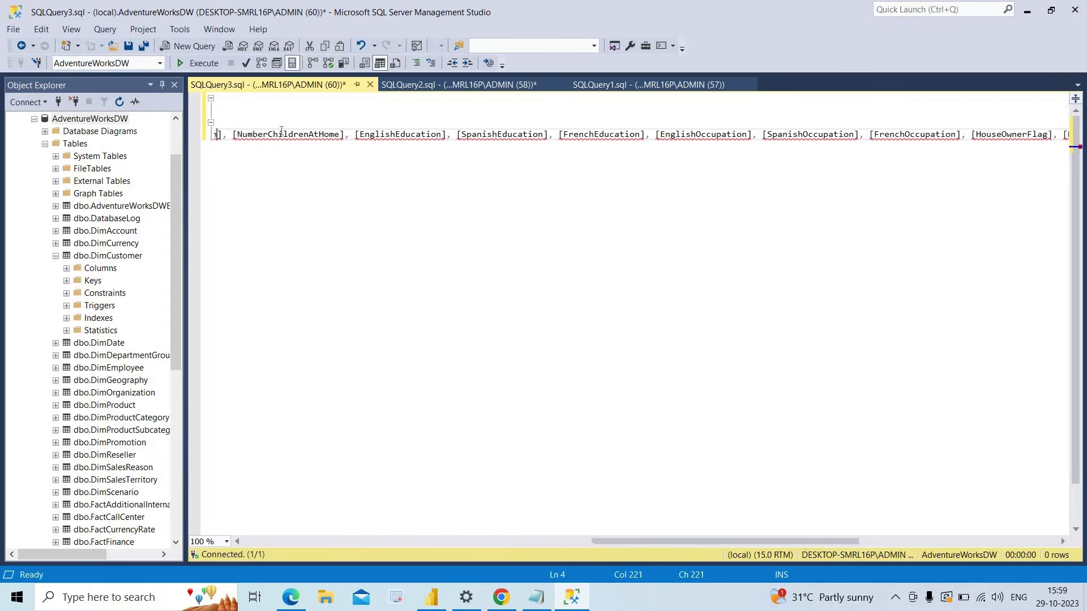
pyautogui.press('Left')
pyautogui.press('Left')
pyautogui.press('Left')
pyautogui.press('Left')
pyautogui.press('Left')
pyautogui.press('Left')
pyautogui.press('Left')
pyautogui.press('Left')
pyautogui.press('Left')
pyautogui.press('Left')
pyautogui.press('Left')
pyautogui.press('Left')
pyautogui.press('Left')
pyautogui.press('Left')
pyautogui.press('Left')
pyautogui.press('Left')
pyautogui.press('Left')
pyautogui.press('Left')
pyautogui.press('Left')
pyautogui.press('Left')
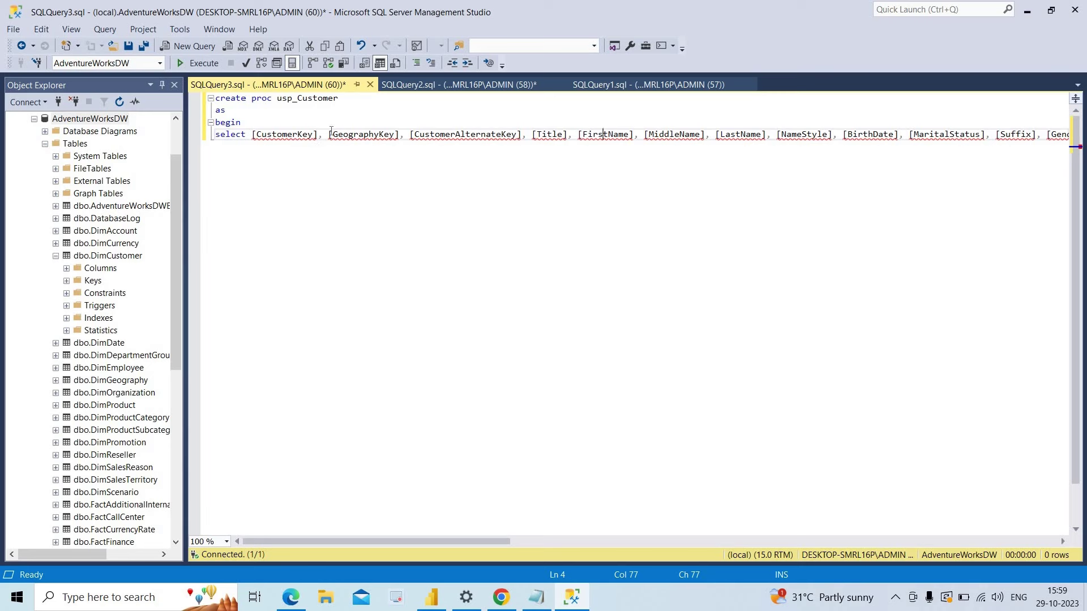
pyautogui.press('Return')
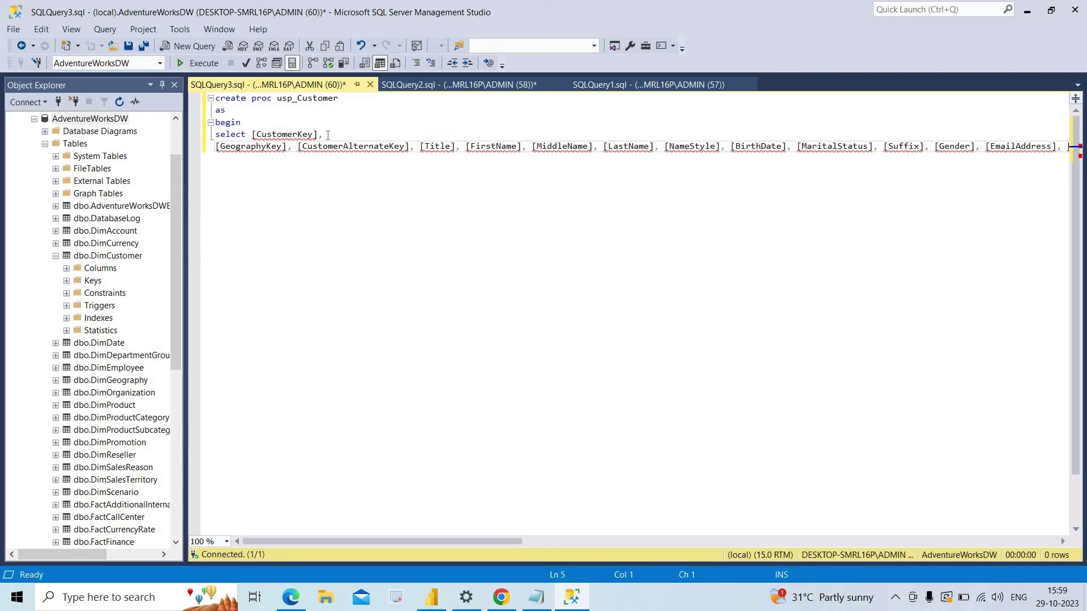
pyautogui.press('Tab')
pyautogui.press('Tab')
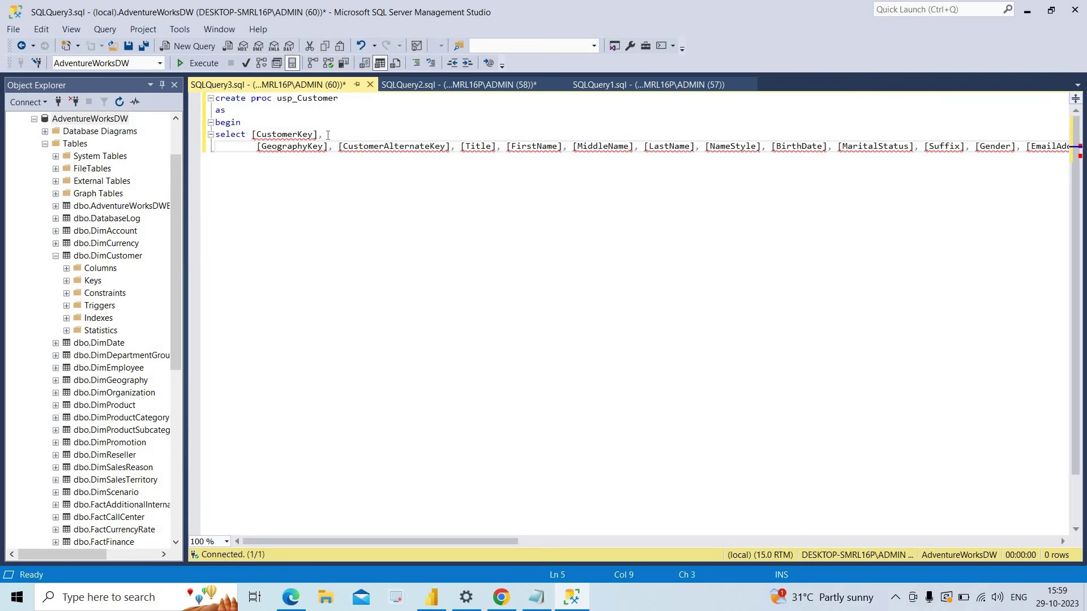
pyautogui.press('BackSpace')
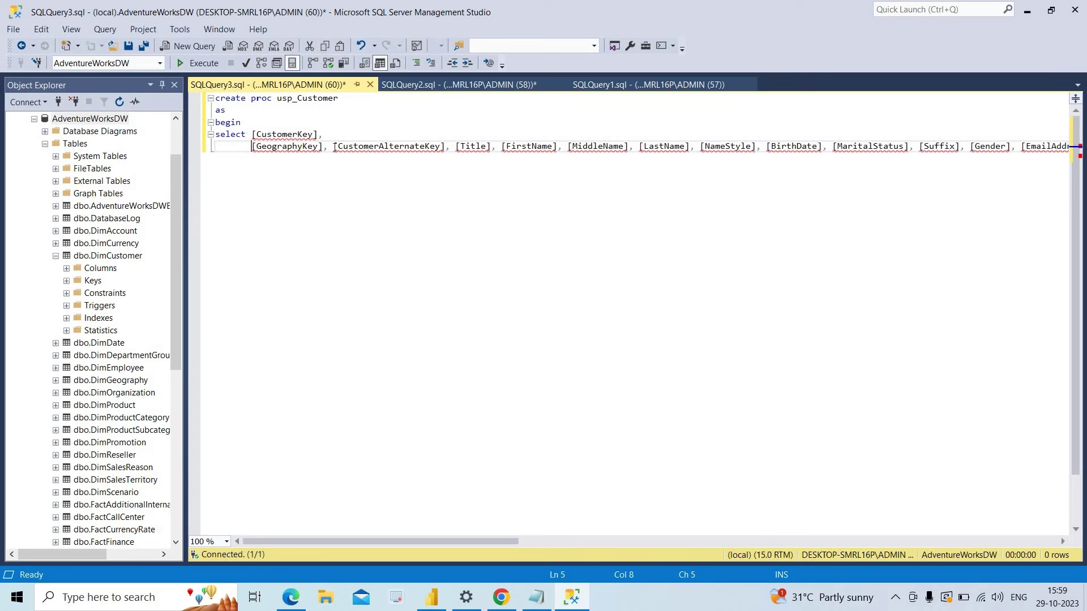
# - Remove [CustomerAlternateKey] and [Title] from the select list and put [FirstName] on its own line
pyautogui.click(334, 148)
pyautogui.moveTo(334, 147); pyautogui.dragTo(496, 153)
pyautogui.press('Delete')
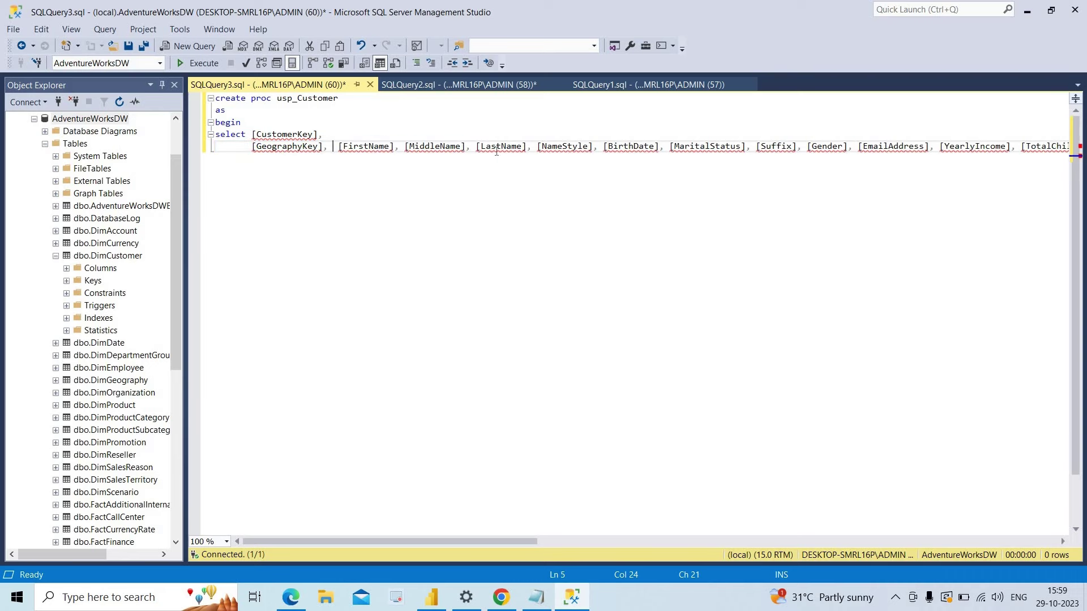
pyautogui.press('Return')
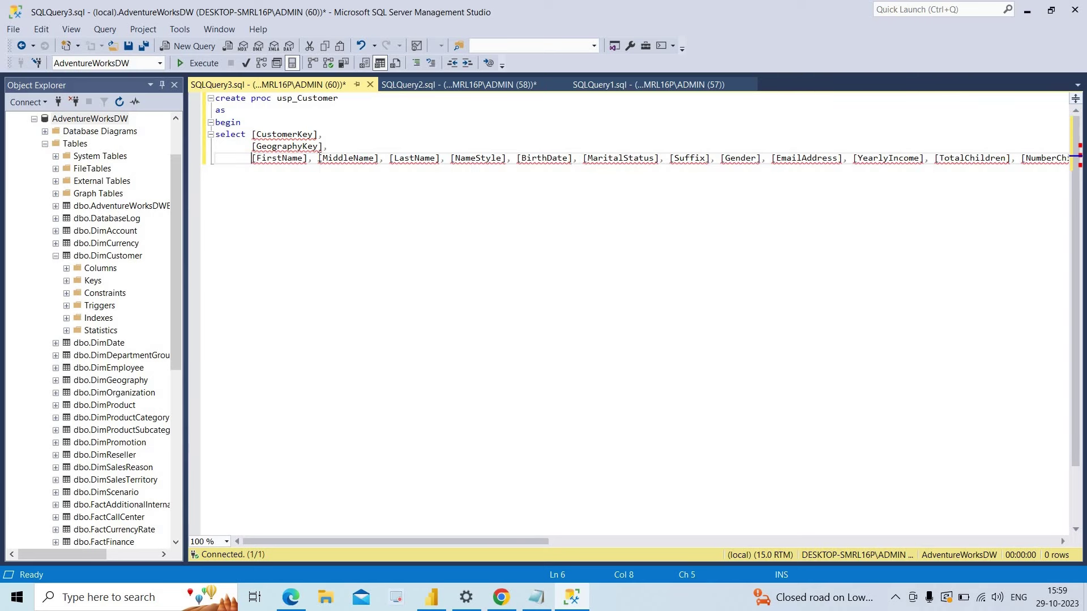
# - Concatenate [FirstName], [MiddleName] and [LastName] with plus signs in place of the commas between them
pyautogui.click(320, 159)
pyautogui.press('BackSpace')
pyautogui.press('BackSpace')
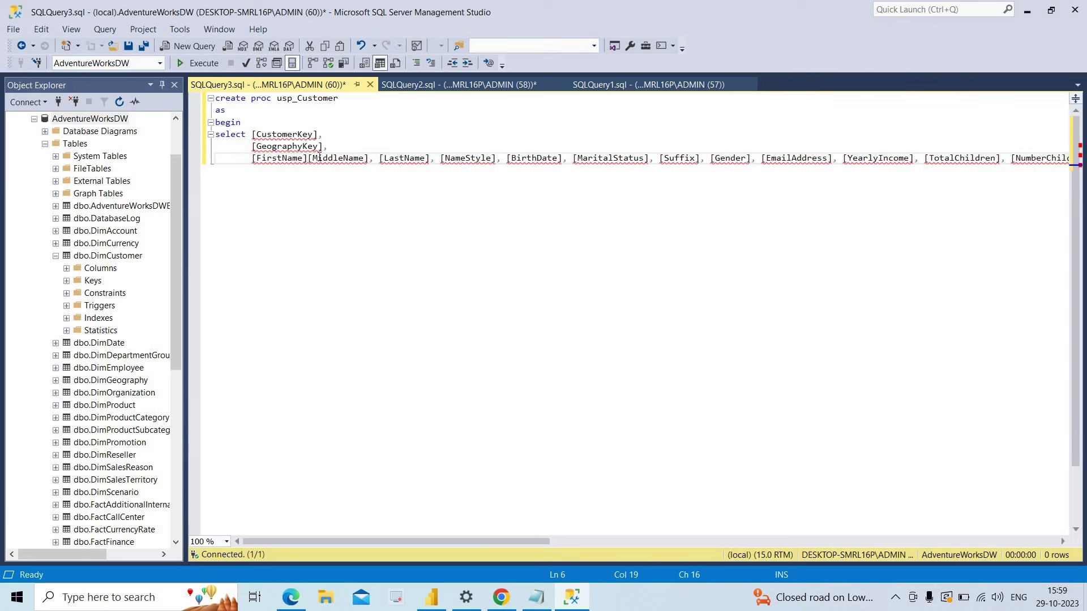
pyautogui.write('+')
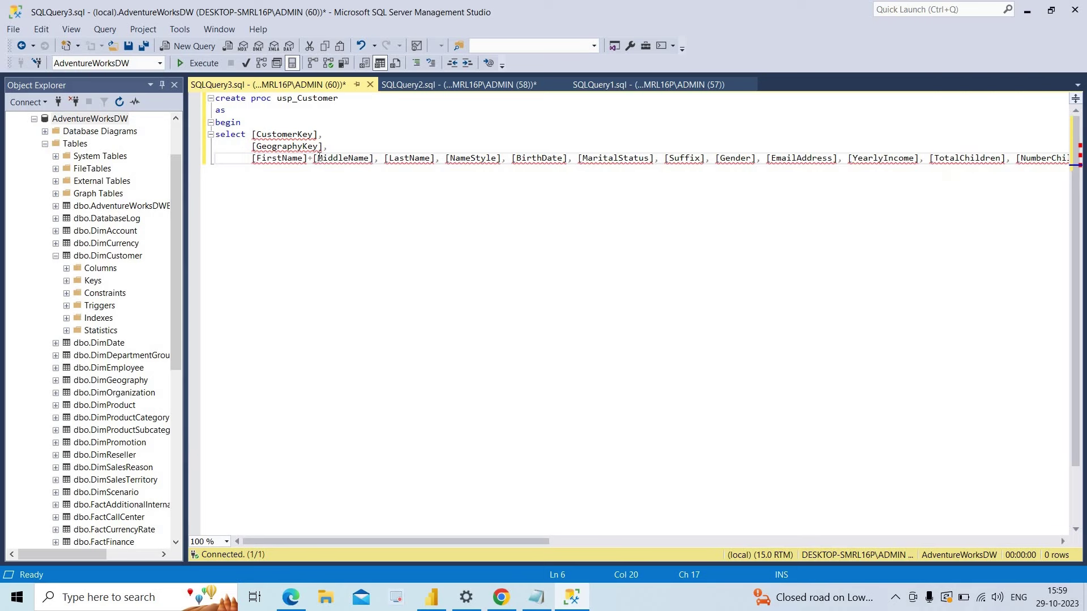
pyautogui.press('Right')
pyautogui.press('Right')
pyautogui.press('Right')
pyautogui.press('Right')
pyautogui.press('Right')
pyautogui.press('Right')
pyautogui.press('Right')
pyautogui.press('Right')
pyautogui.press('Right')
pyautogui.press('Right')
pyautogui.press('Right')
pyautogui.press('Right')
pyautogui.press('Right')
pyautogui.press('Right')
pyautogui.press('BackSpace')
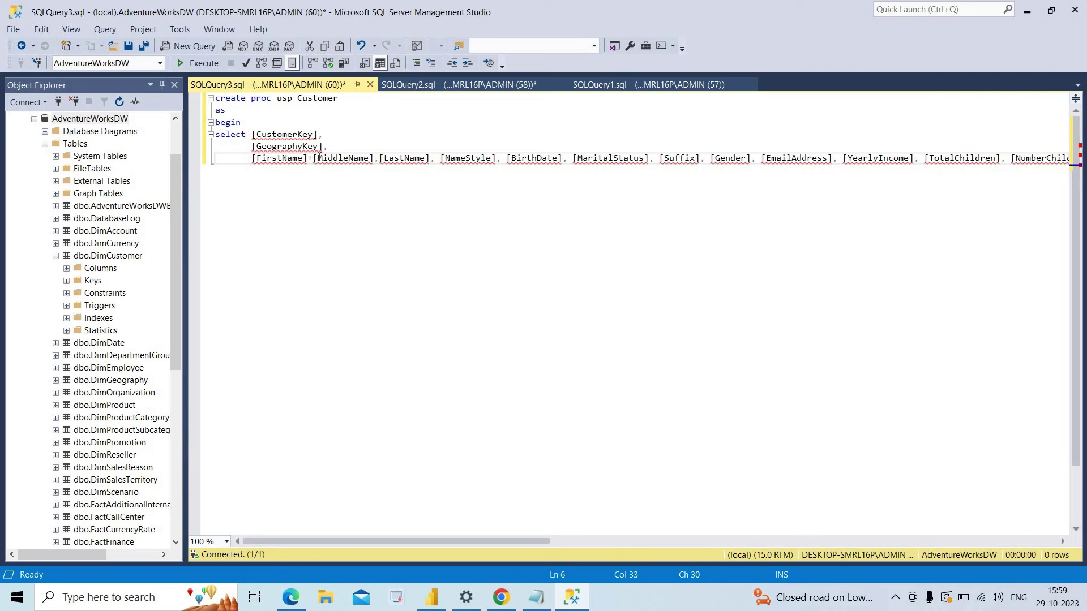
pyautogui.press('BackSpace')
pyautogui.write('+')
# - Give the concatenated name expression the alias FullName, using the as keyword after [LastName]
pyautogui.press('Right')
pyautogui.press('Right')
pyautogui.press('Right')
pyautogui.press('Right')
pyautogui.press('Right')
pyautogui.press('Right')
pyautogui.press('Right')
pyautogui.press('Right')
pyautogui.press('Right')
pyautogui.press('Right')
pyautogui.write('s F')
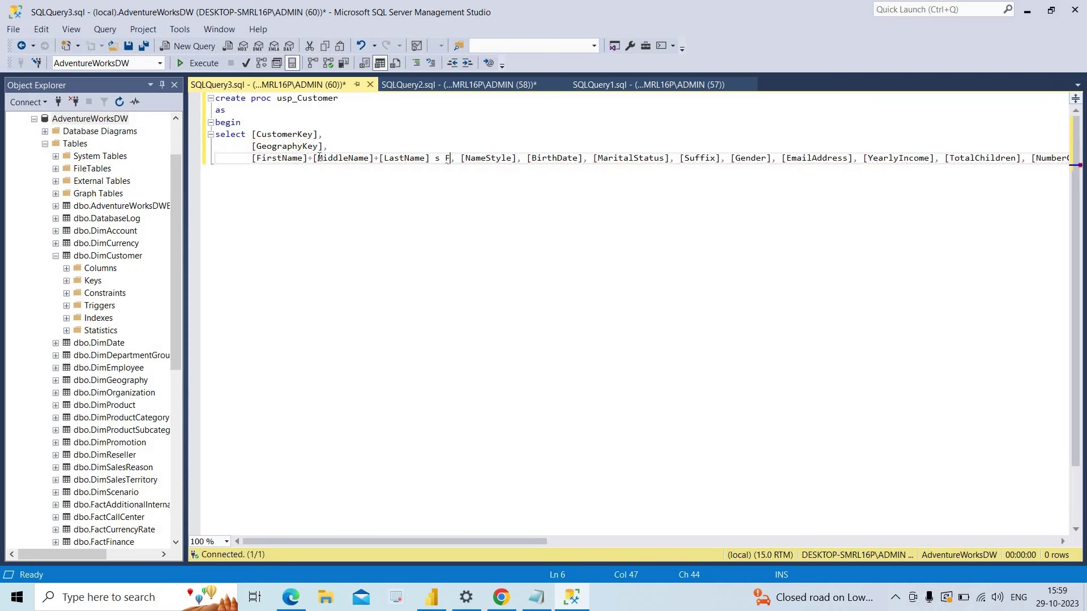
pyautogui.press('BackSpace')
pyautogui.press('BackSpace')
pyautogui.press('BackSpace')
pyautogui.press('BackSpace')
pyautogui.write('as ')
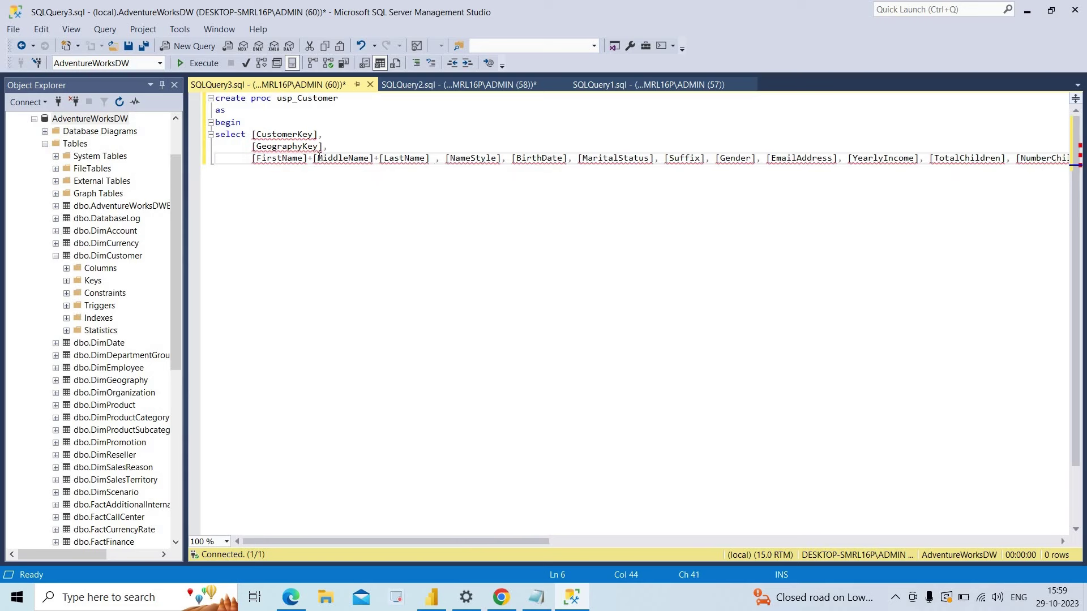
pyautogui.write('Full')
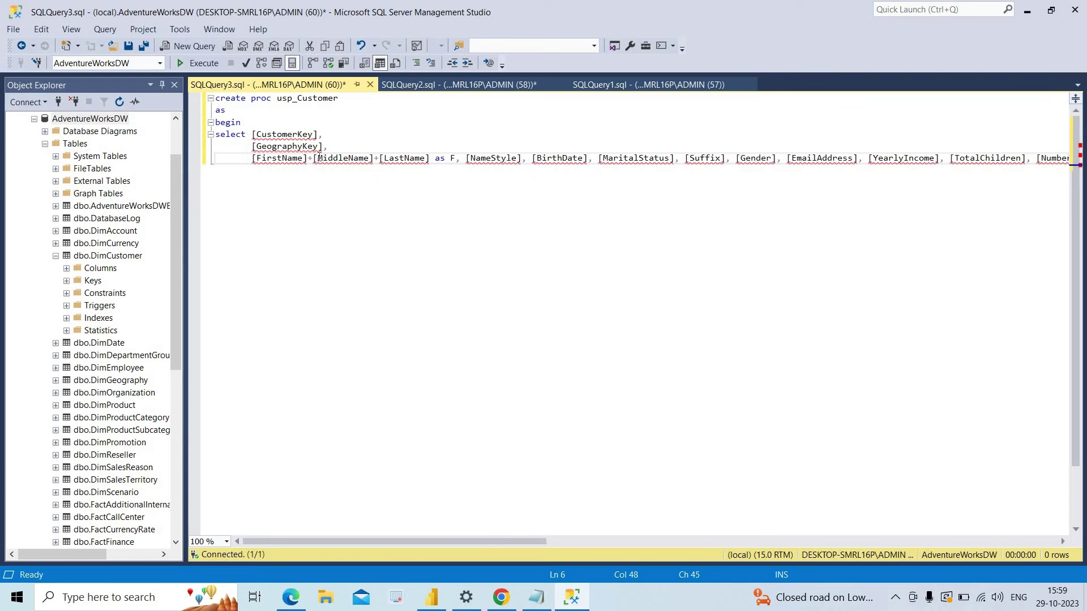
pyautogui.write('Name')
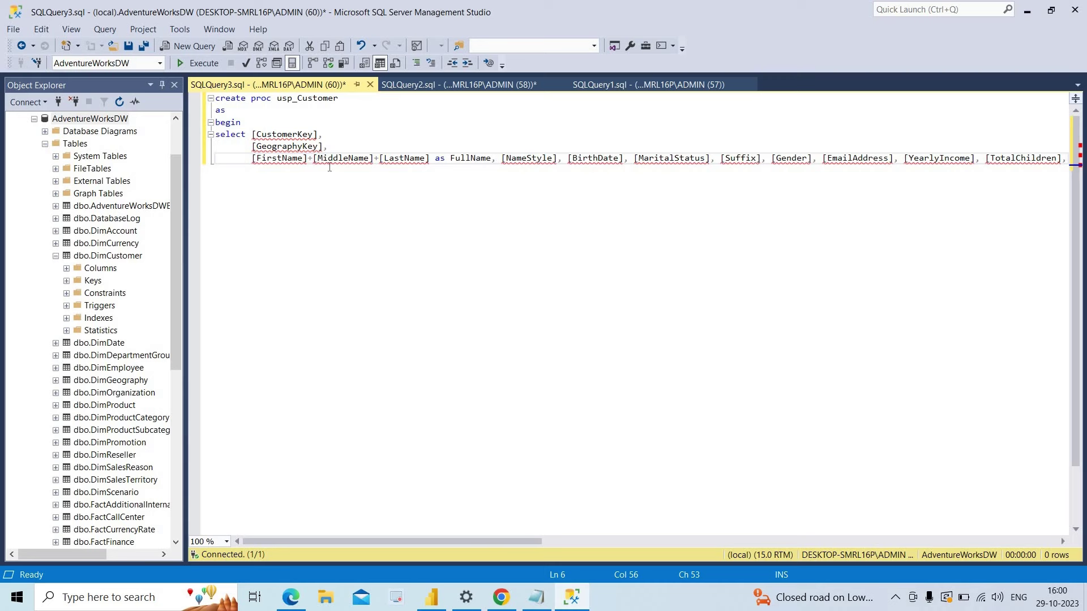
# - Remove [NameStyle] and [BirthDate] from the select list and put [MaritalStatus] on a new line
pyautogui.moveTo(500, 160); pyautogui.dragTo(634, 164)
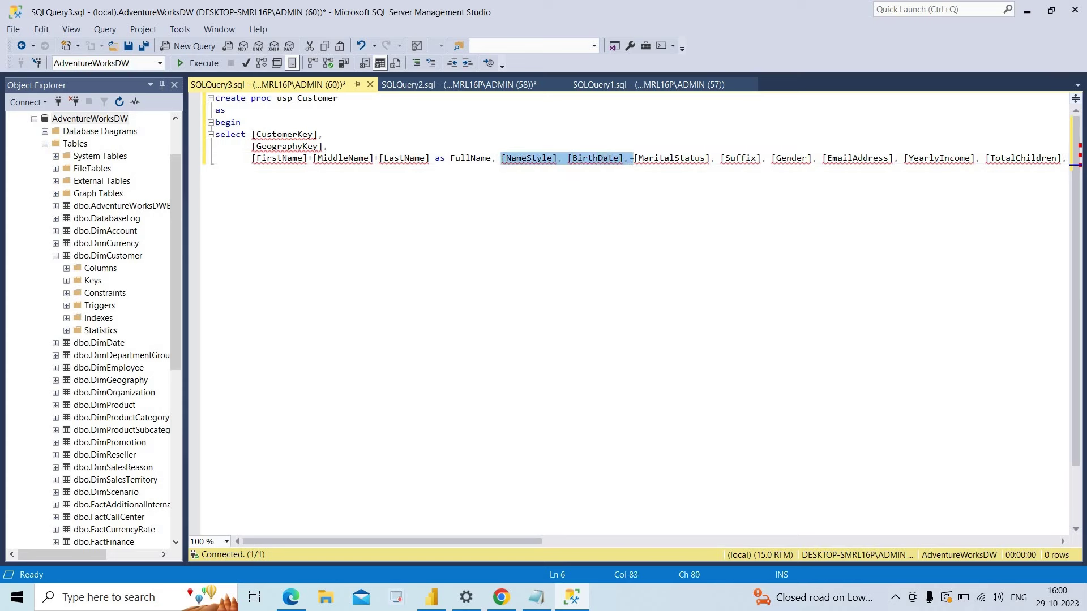
pyautogui.press('Delete')
pyautogui.press('Return')
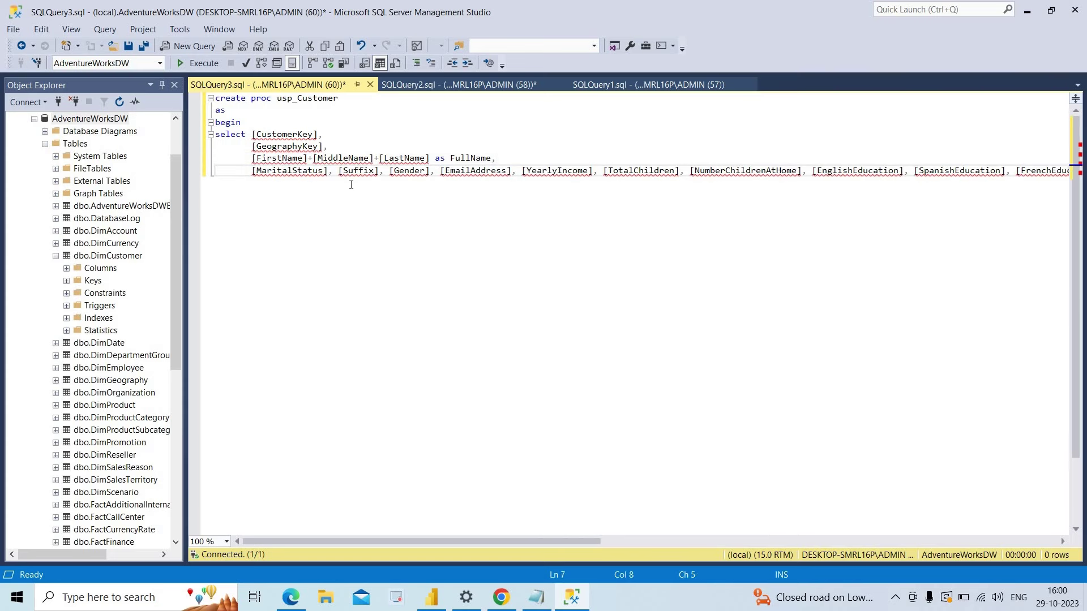
# - Remove [Suffix] from the select list and put [Gender] and [EmailAddress] on separate lines
pyautogui.click(338, 170)
pyautogui.moveTo(338, 171); pyautogui.dragTo(386, 176)
pyautogui.press('Delete')
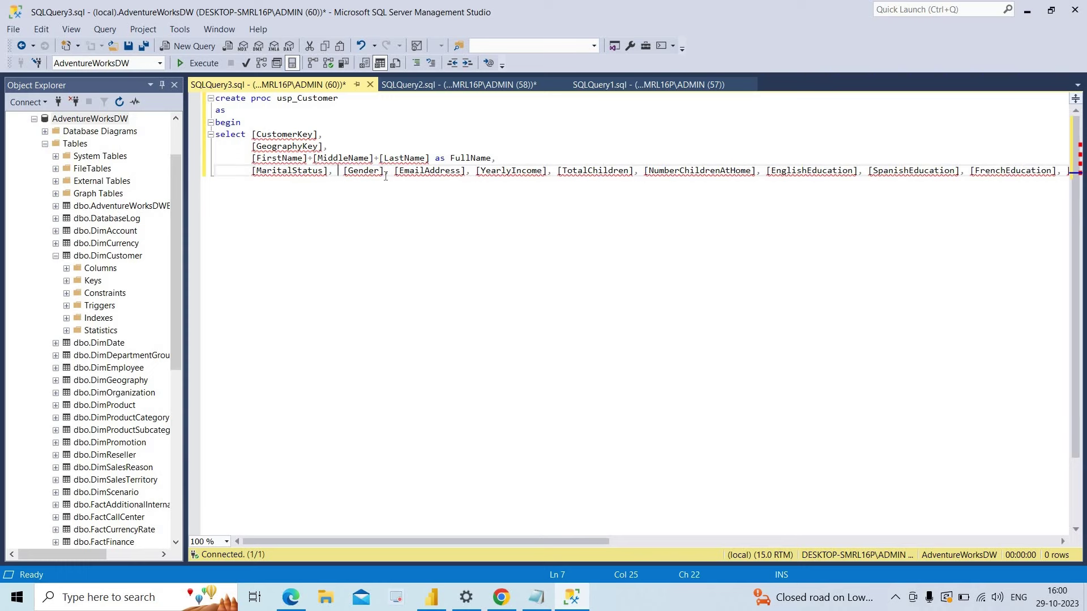
pyautogui.press('Return')
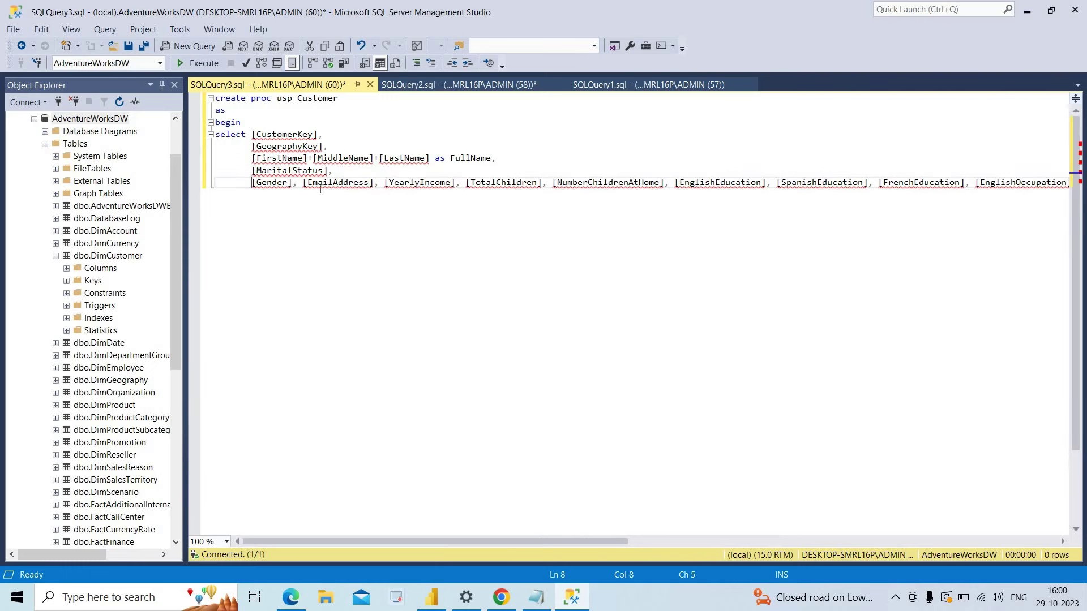
pyautogui.click(301, 182)
pyautogui.press('Return')
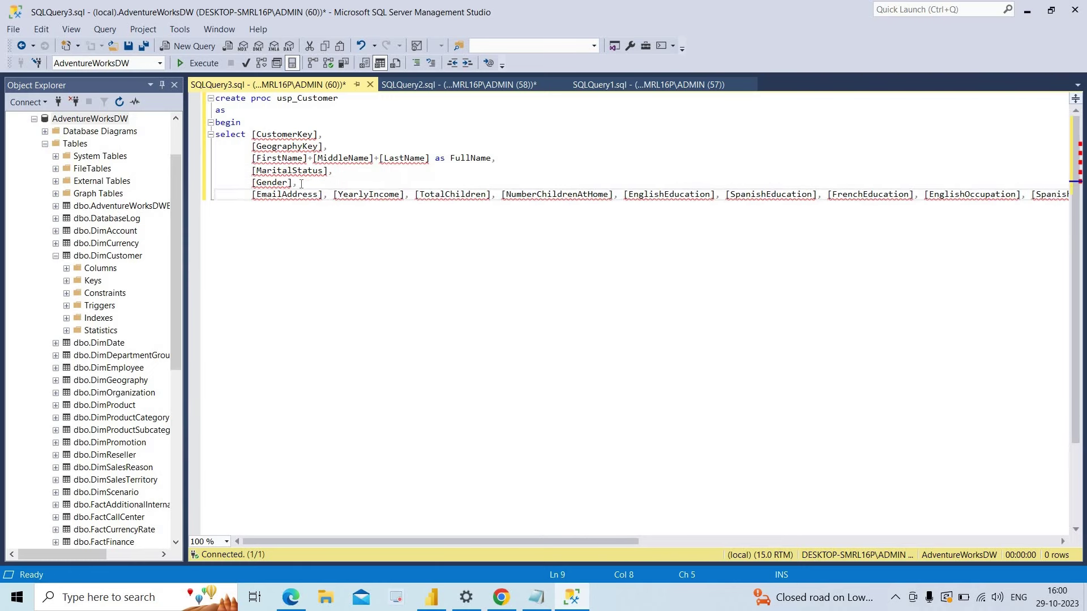
# - Remove every column after [EmailAddress] from the select list, from [YearlyIncome] through [CommuteDistance]
pyautogui.moveTo(333, 194); pyautogui.dragTo(938, 196)
pyautogui.press('Delete')
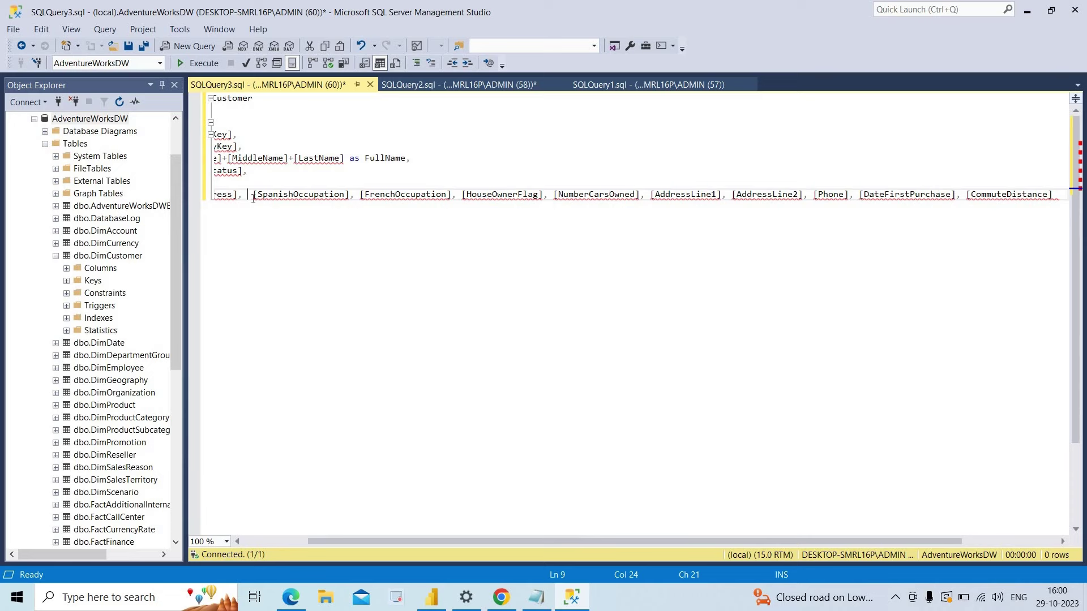
pyautogui.moveTo(253, 198); pyautogui.dragTo(1055, 227)
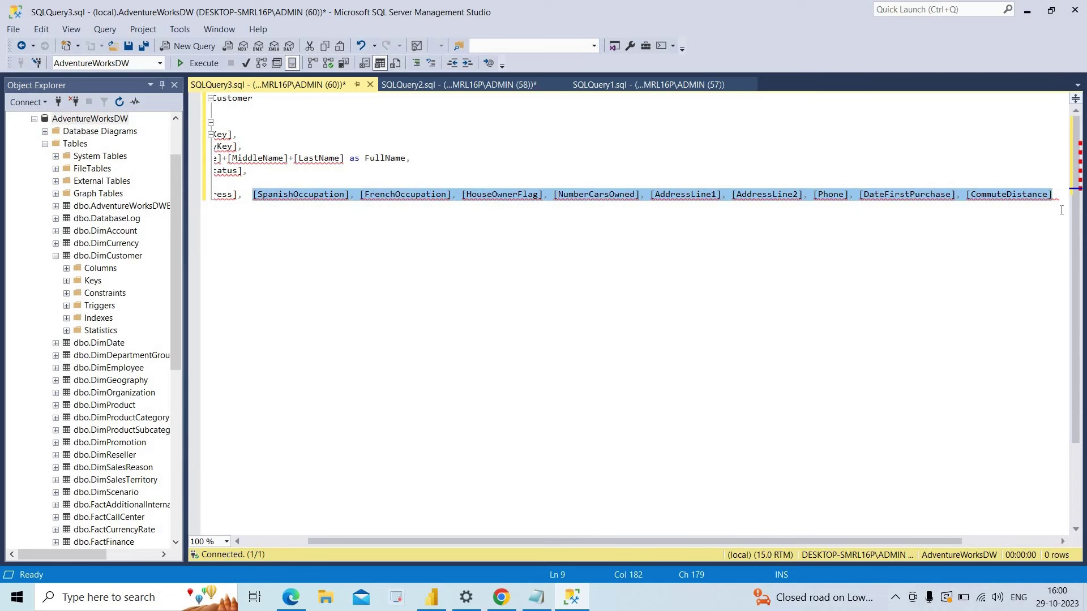
pyautogui.press('Delete')
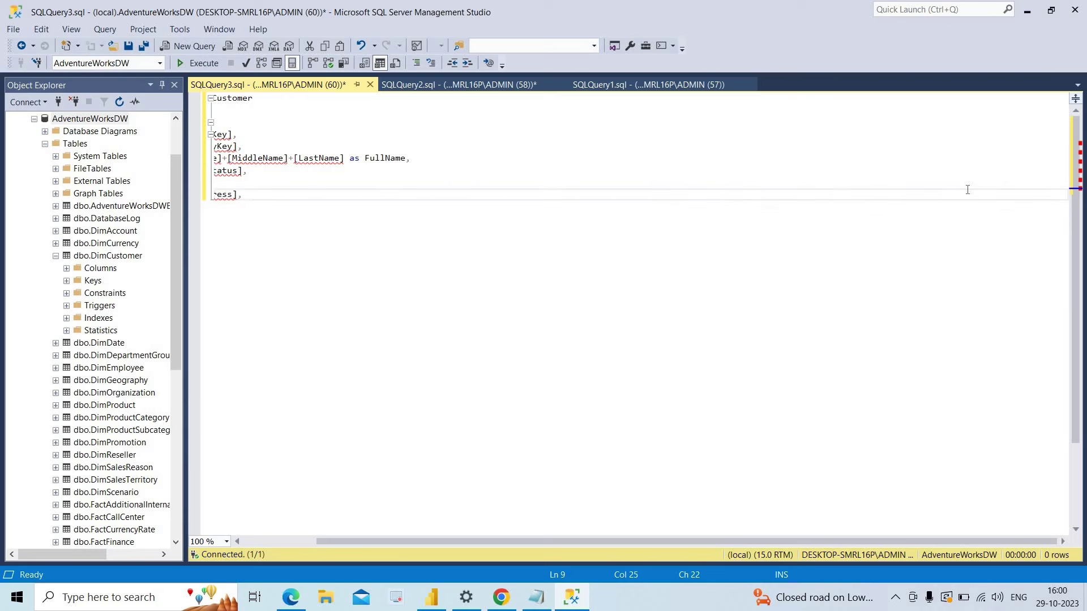
pyautogui.press('Home')
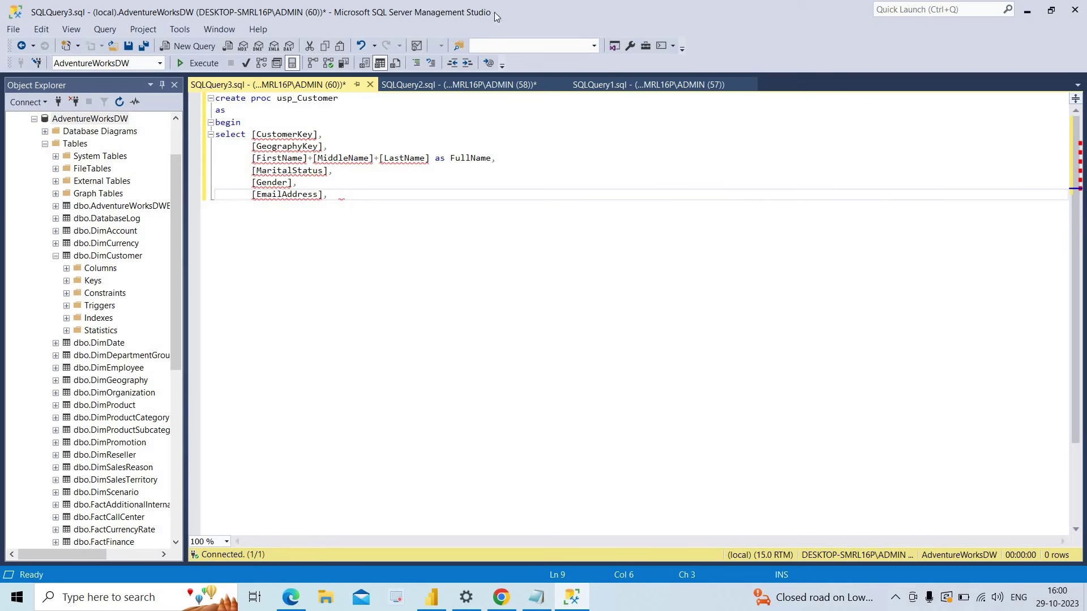
# - Add blank lines below the select list and remove the trailing comma after [EmailAddress]
pyautogui.click(376, 196)
pyautogui.press('Return')
pyautogui.press('Return')
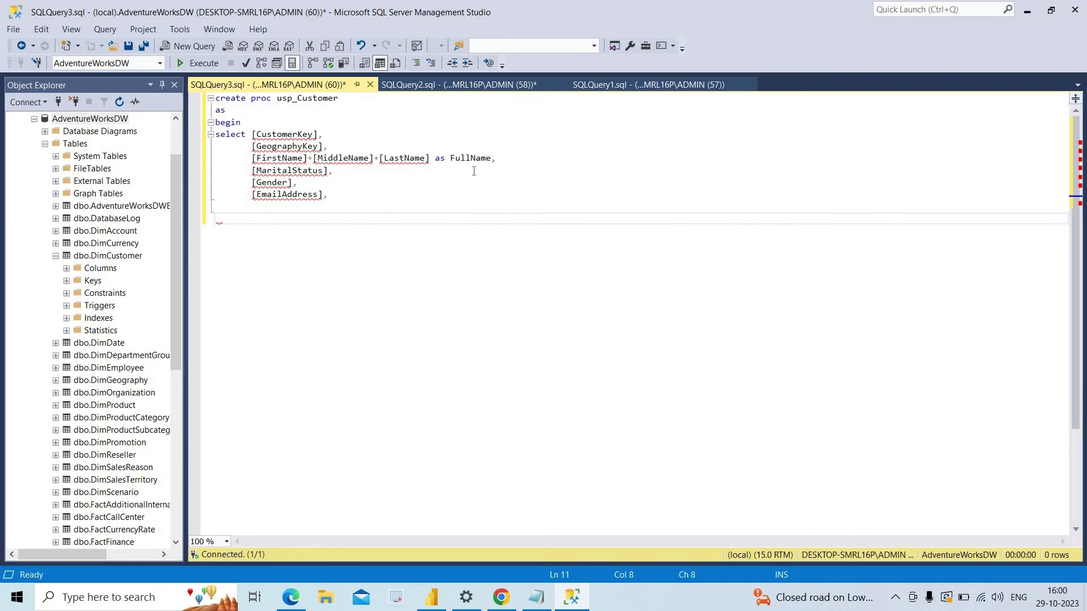
pyautogui.click(364, 199)
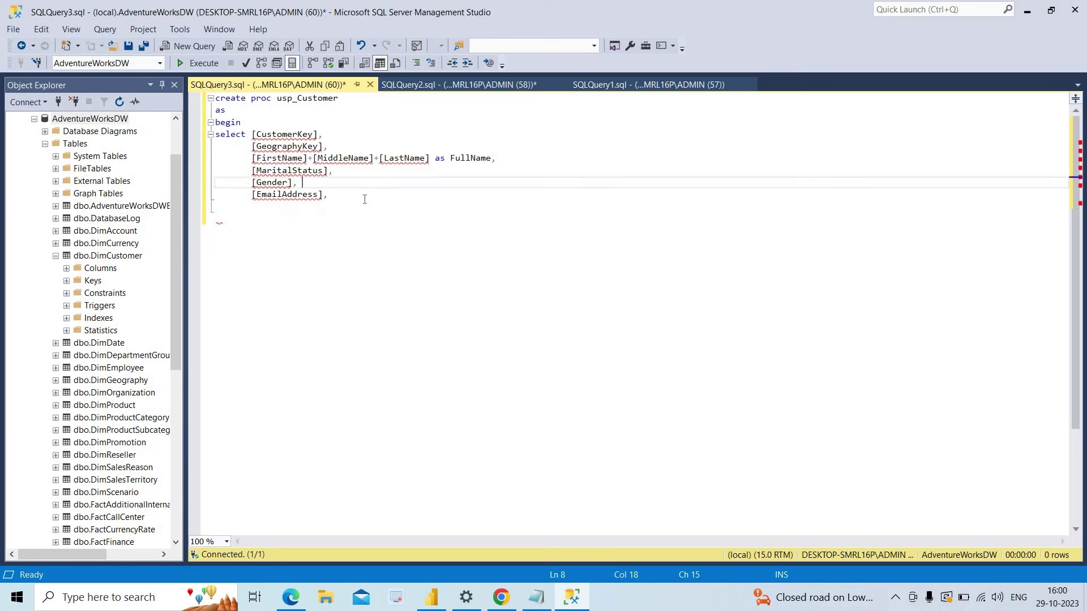
pyautogui.press('BackSpace')
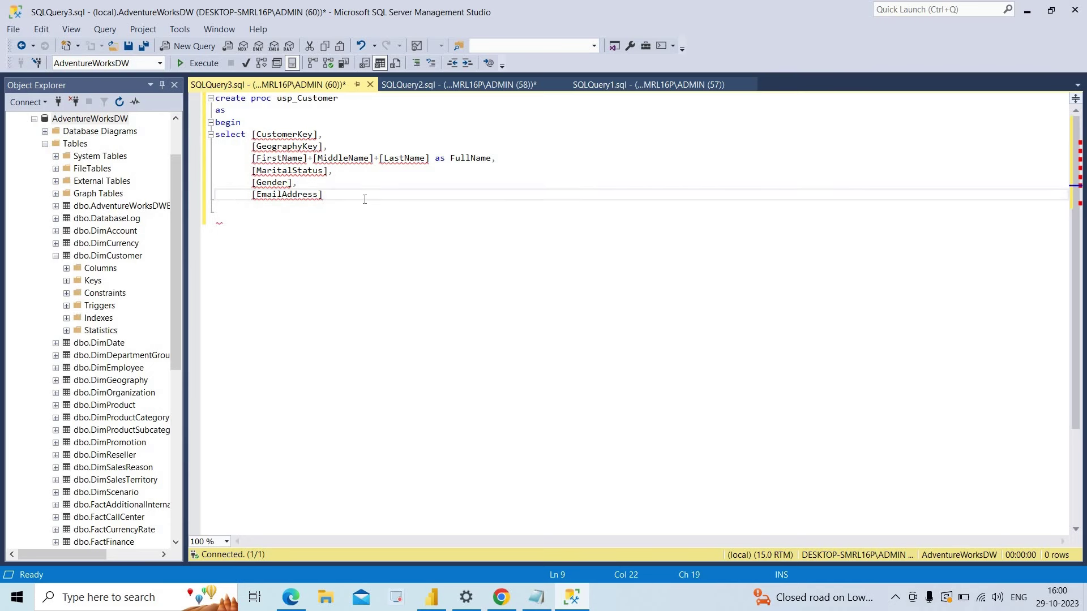
# - Add the clause from DimCustomer on a new line below [EmailAddress], completing the table name from the suggestions
pyautogui.press('Return')
pyautogui.write('f')
pyautogui.press('BackSpace')
pyautogui.press('BackSpace')
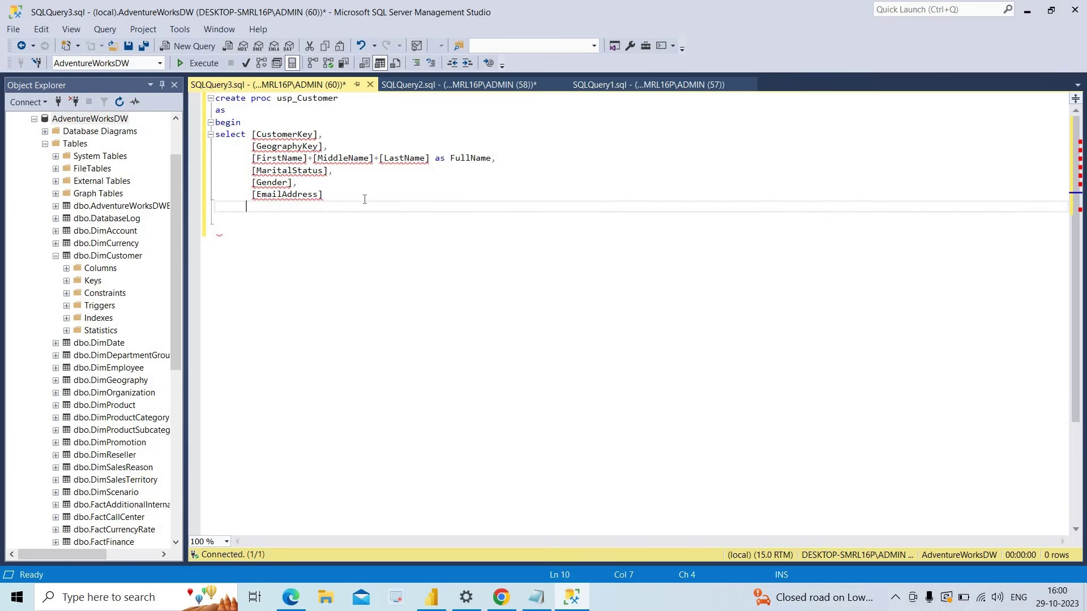
pyautogui.press('BackSpace')
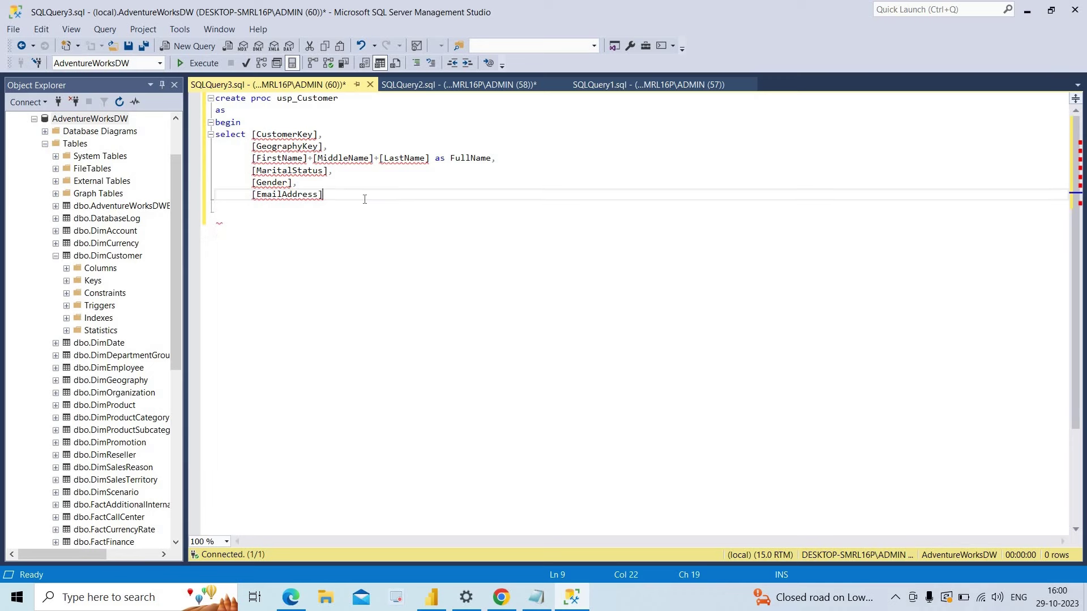
pyautogui.press('Return')
pyautogui.write('fr')
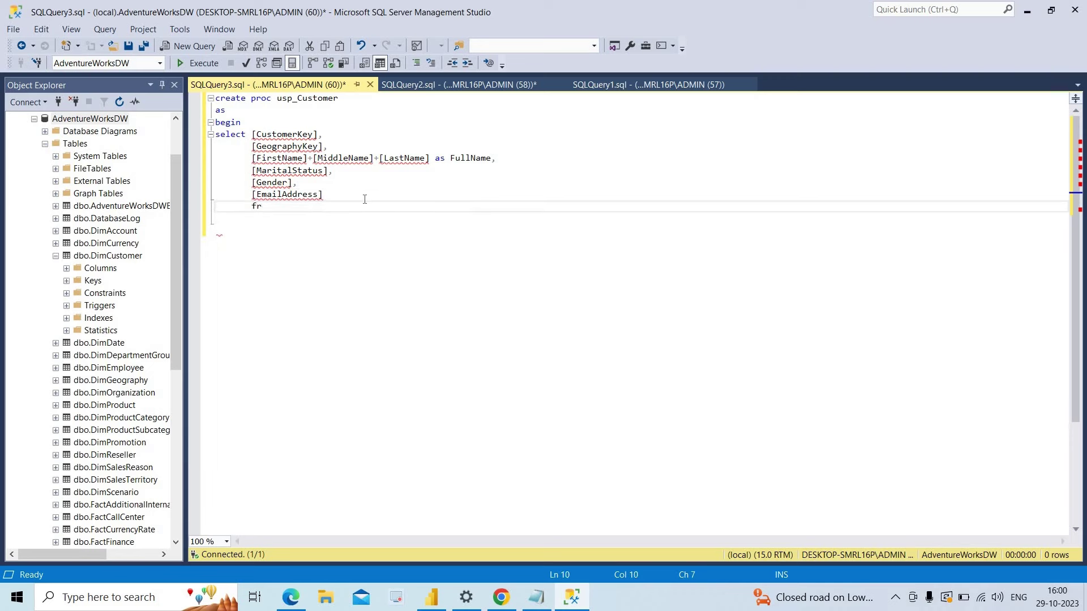
pyautogui.write('om Customer')
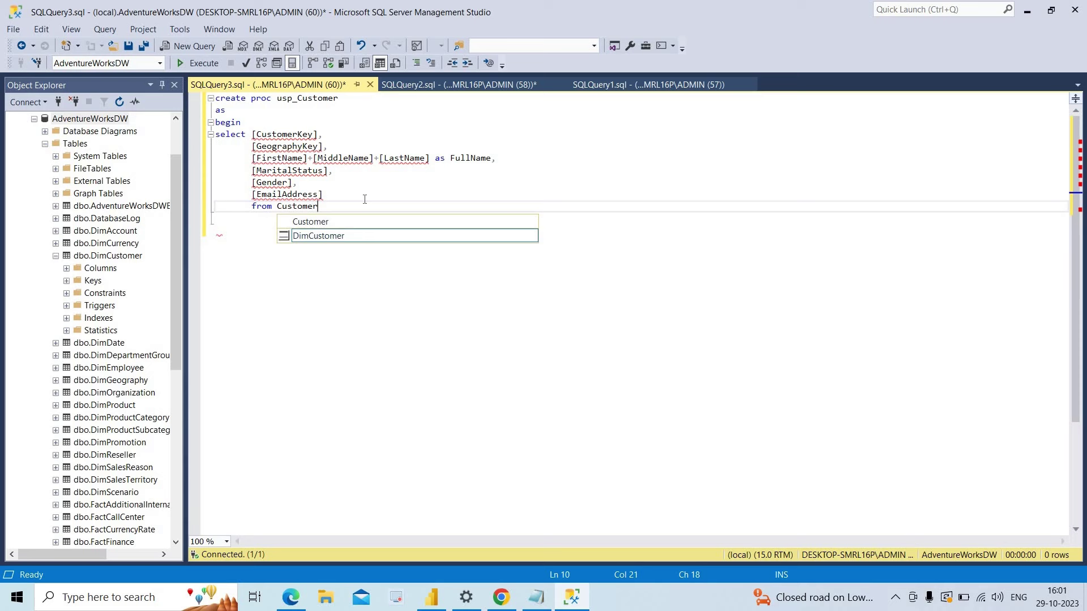
pyautogui.click(305, 237)
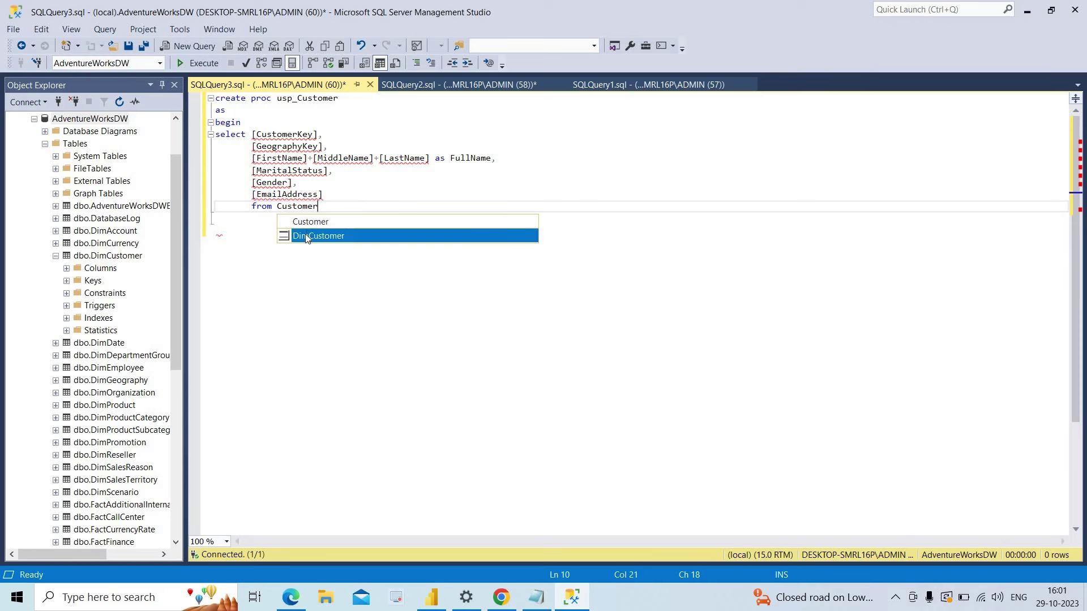
pyautogui.doubleClick(304, 235)
# - Remove the indentation before the from DimCustomer clause so that it lines up with select
pyautogui.click(250, 210)
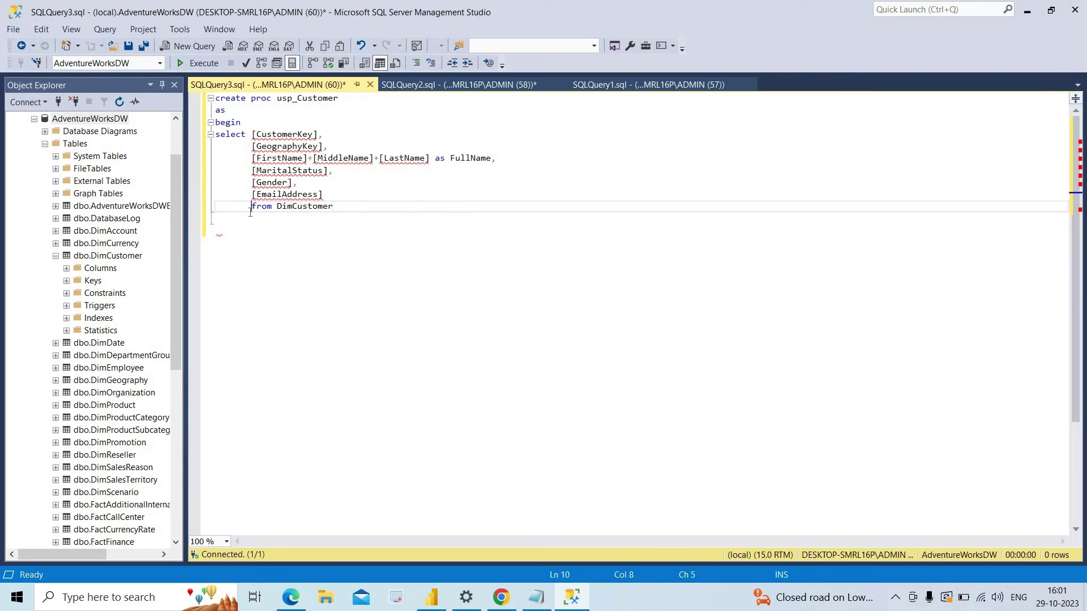
pyautogui.press('BackSpace')
pyautogui.press('BackSpace')
pyautogui.press('BackSpace')
pyautogui.press('BackSpace')
pyautogui.press('BackSpace')
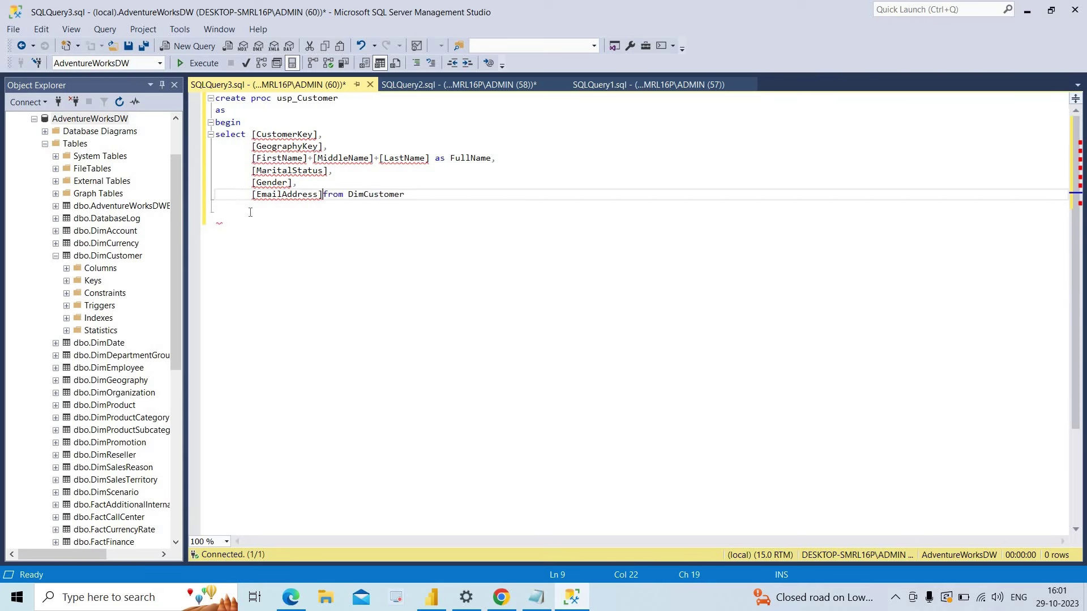
pyautogui.press('Return')
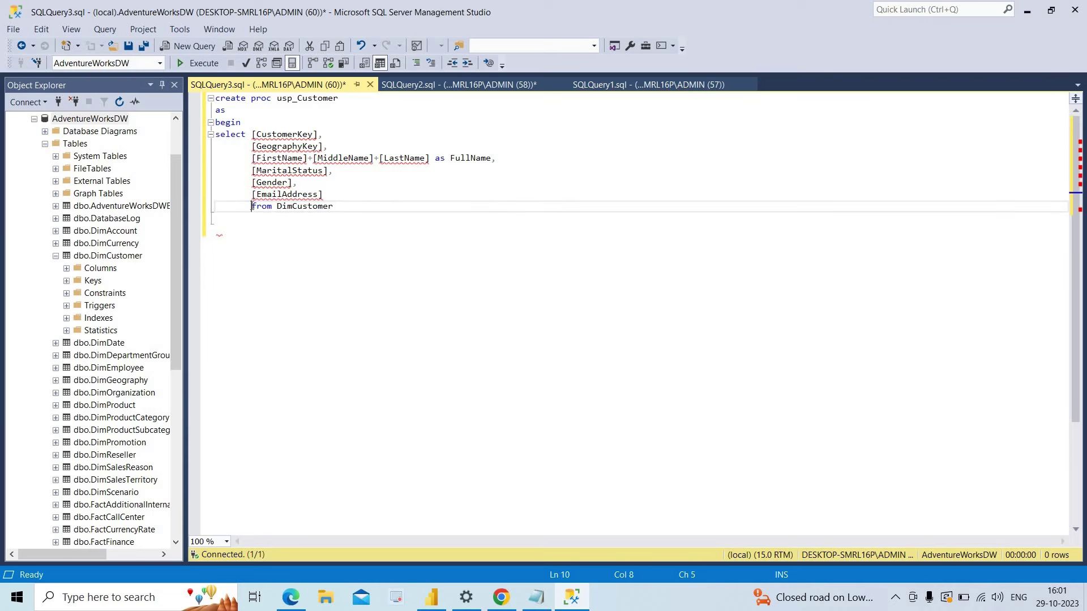
pyautogui.press('BackSpace')
pyautogui.press('BackSpace')
pyautogui.press('BackSpace')
pyautogui.press('BackSpace')
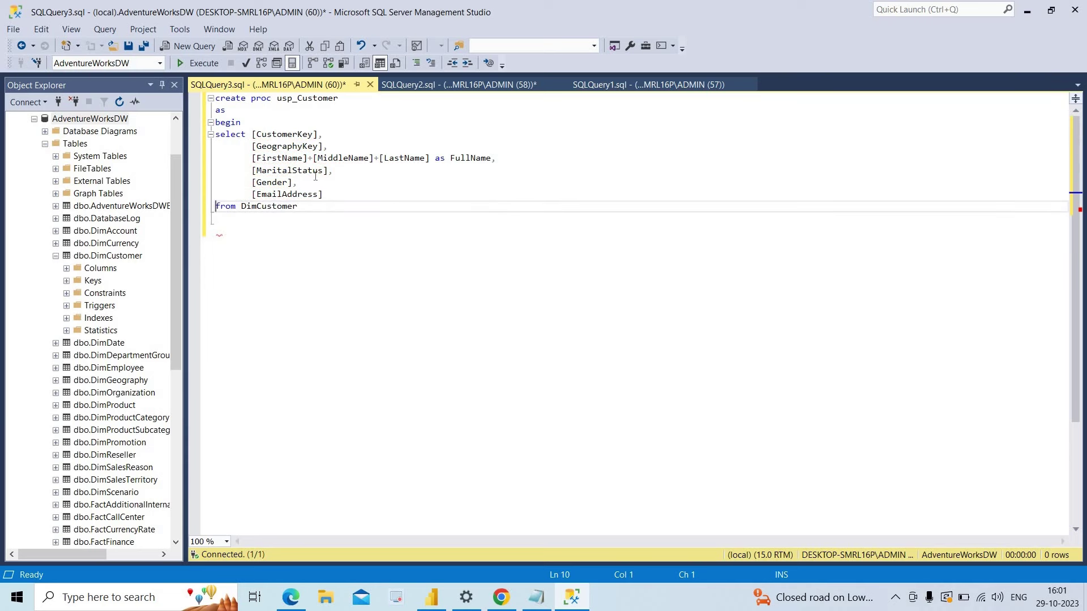
pyautogui.click(358, 195)
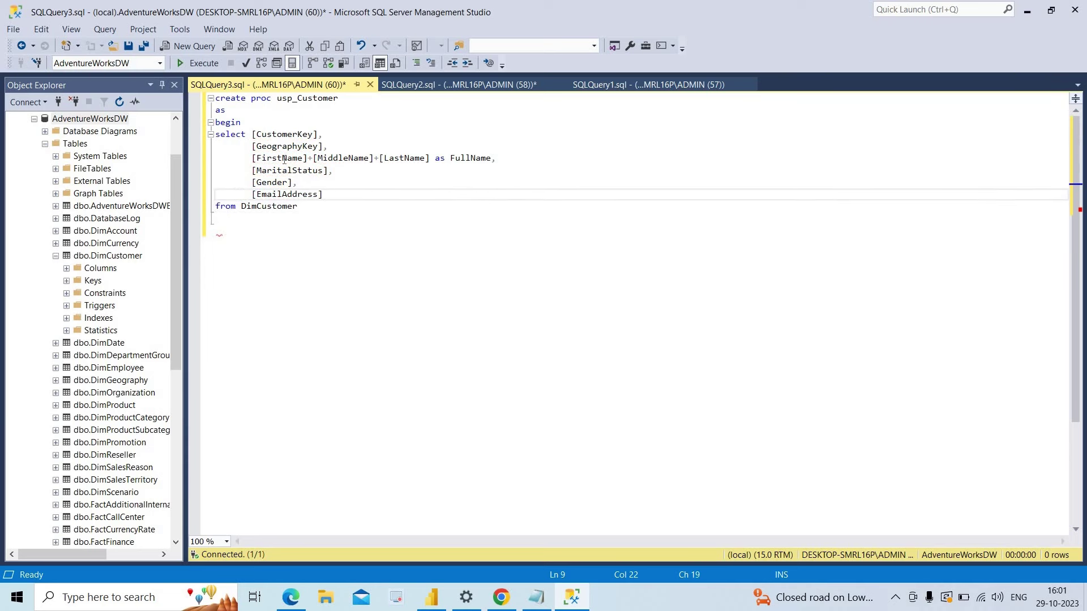
# - Put isnull( before [FirstName] and add a comma and ' ' as replacement value just before its closing bracket
pyautogui.click(252, 158)
pyautogui.write('isnu')
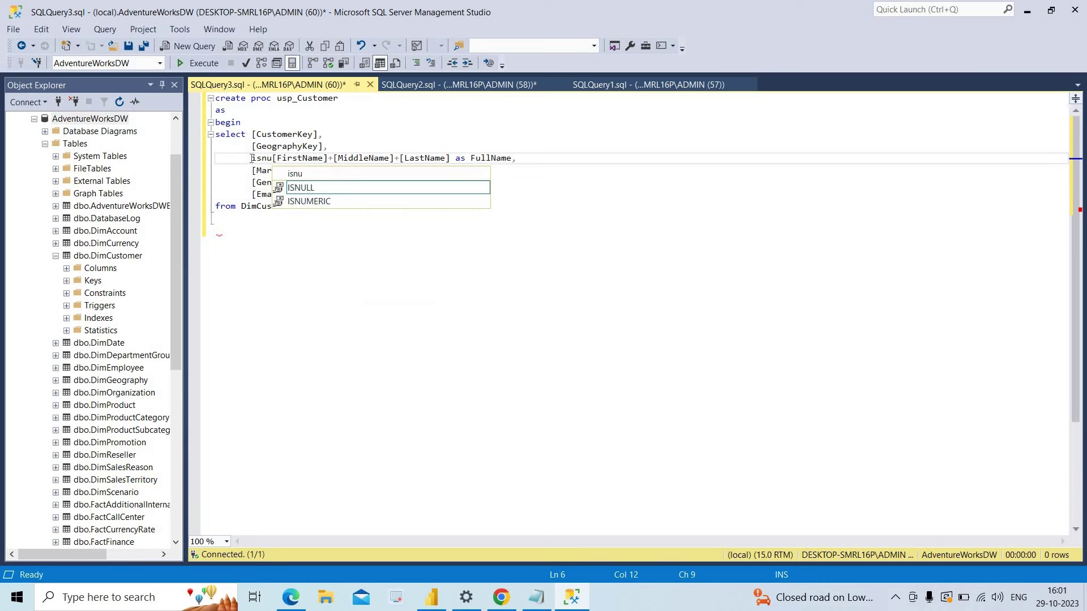
pyautogui.write('ll')
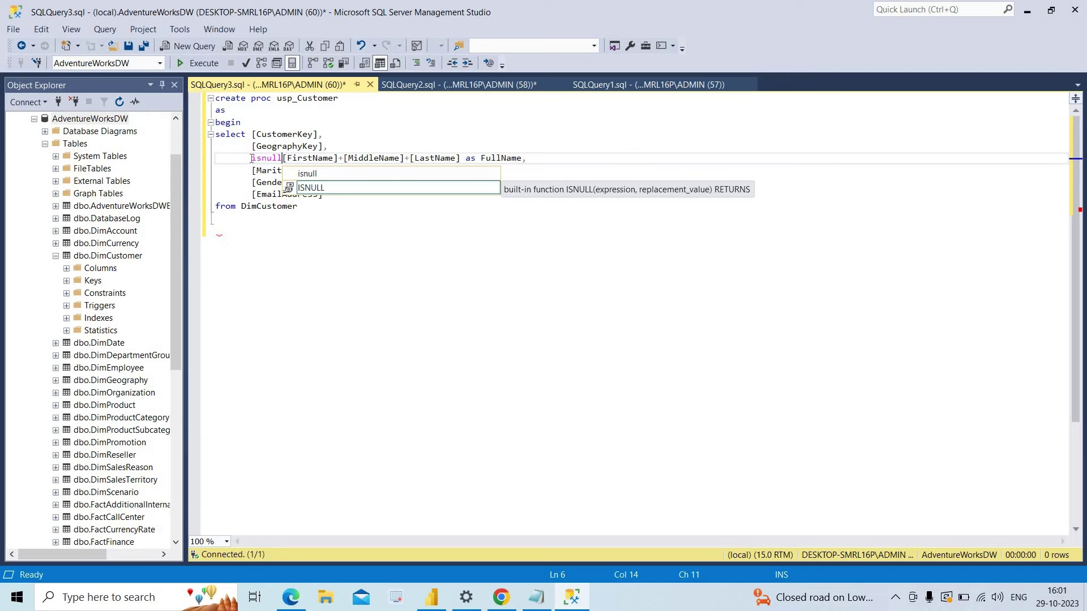
pyautogui.write('(')
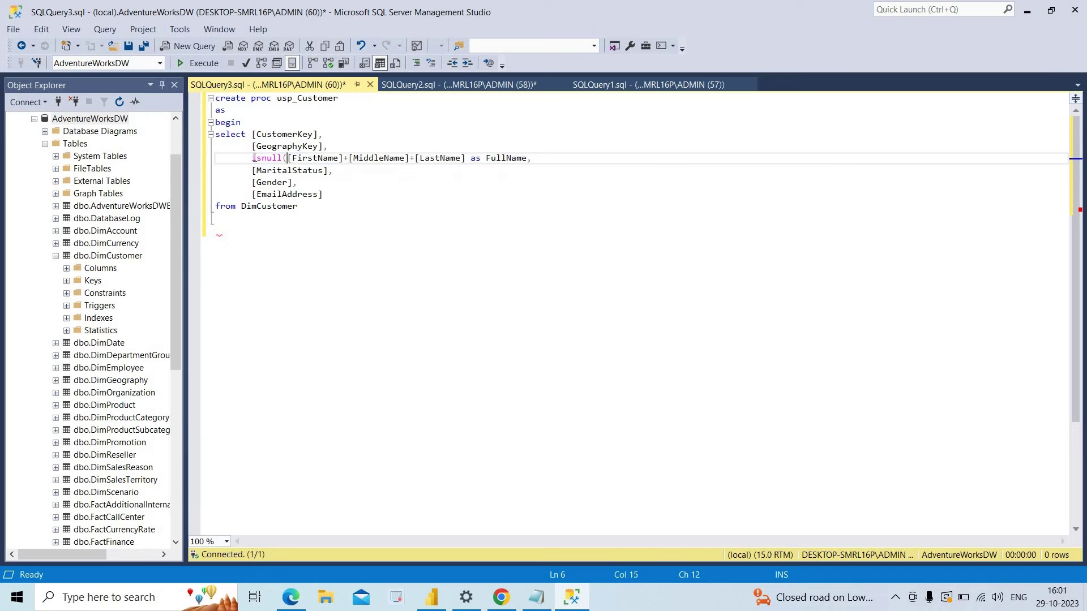
pyautogui.click(340, 158)
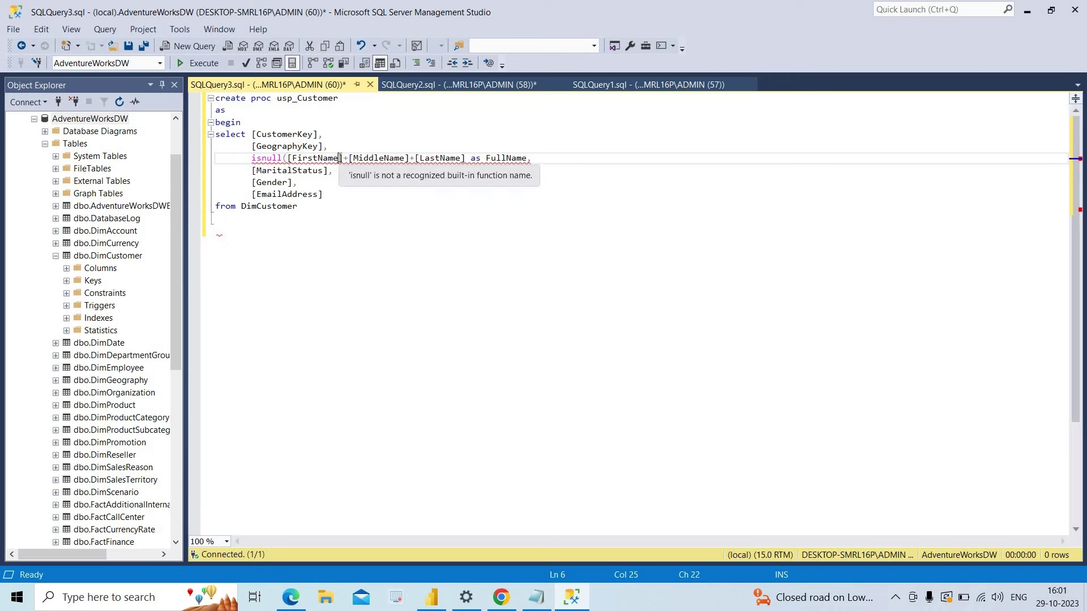
pyautogui.write(',')
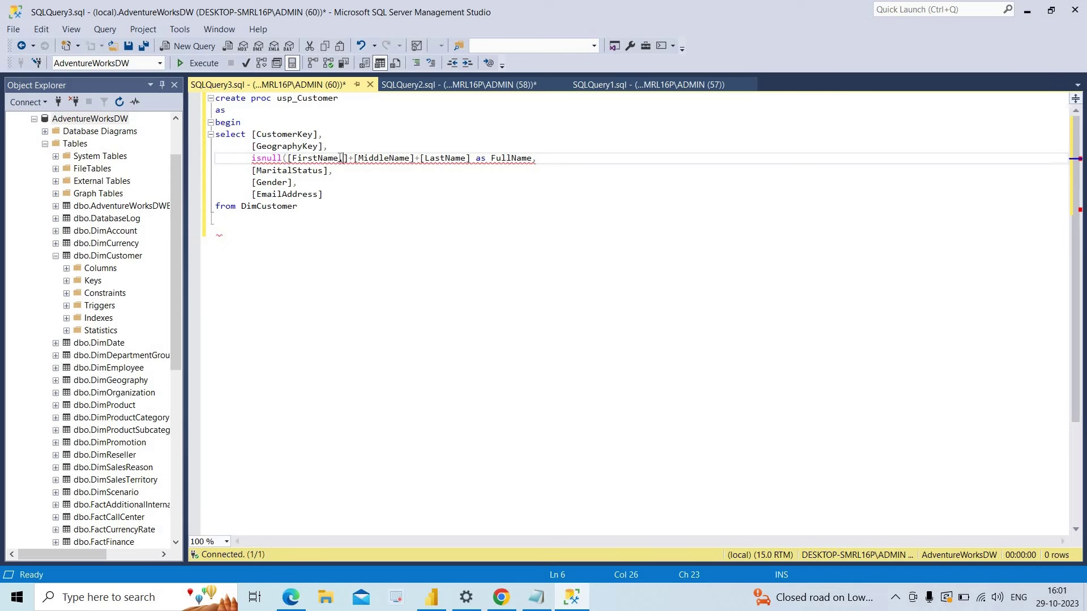
pyautogui.write("' '")
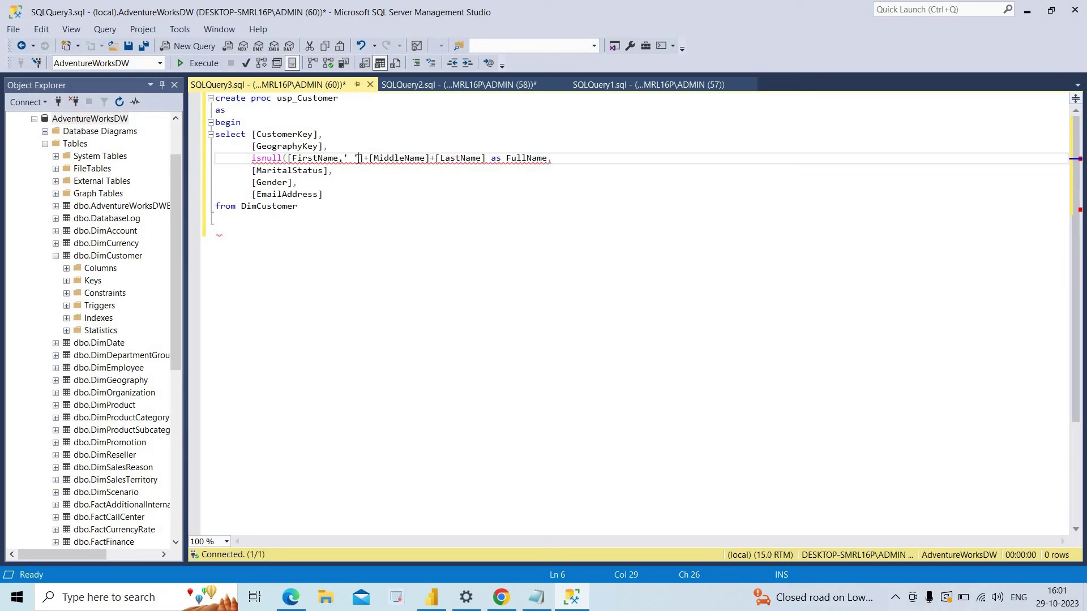
# - Insert space(1) after the plus sign that follows the FirstName expression
pyautogui.click(368, 159)
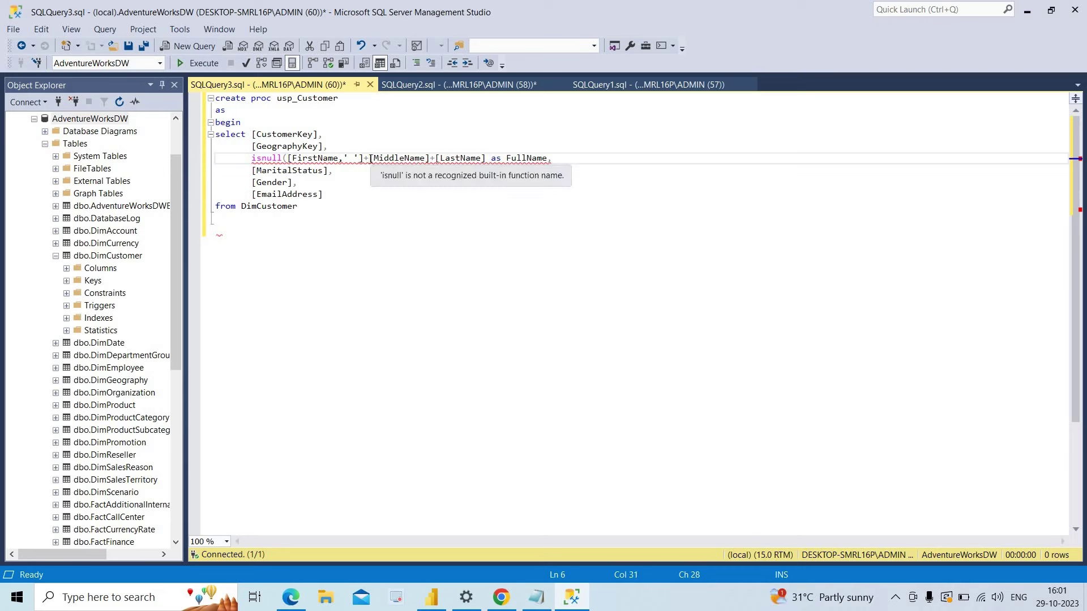
pyautogui.write('sace')
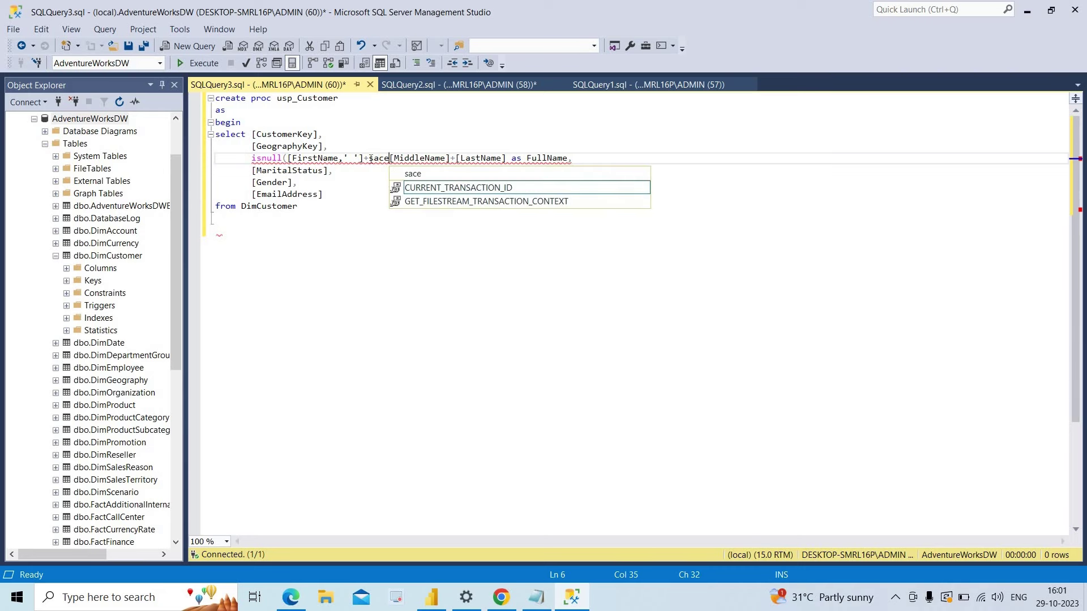
pyautogui.press('BackSpace')
pyautogui.press('BackSpace')
pyautogui.press('BackSpace')
pyautogui.press('BackSpace')
pyautogui.write('space')
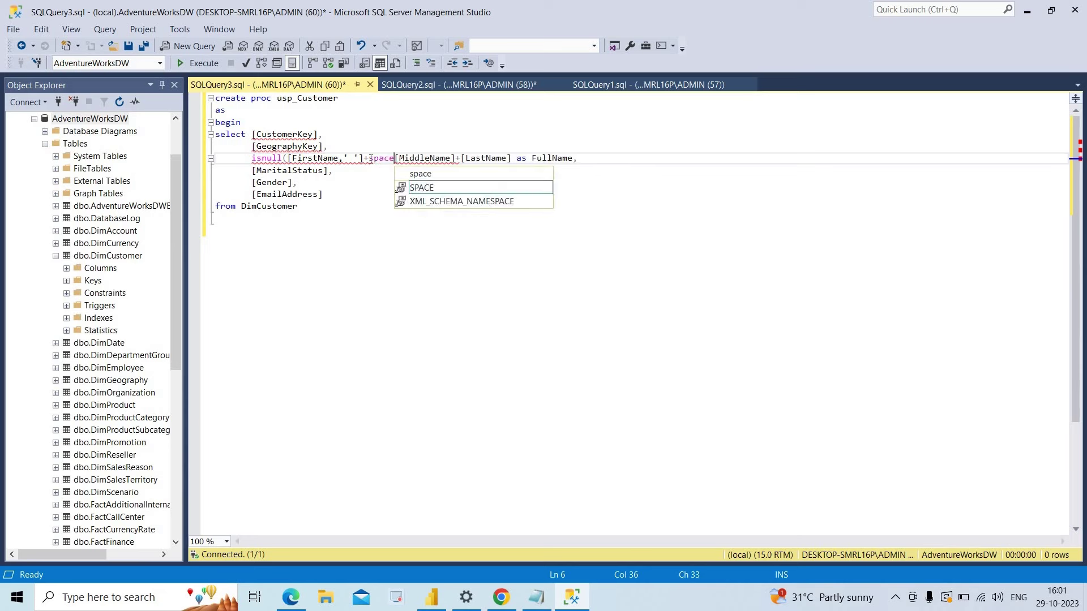
pyautogui.write('(')
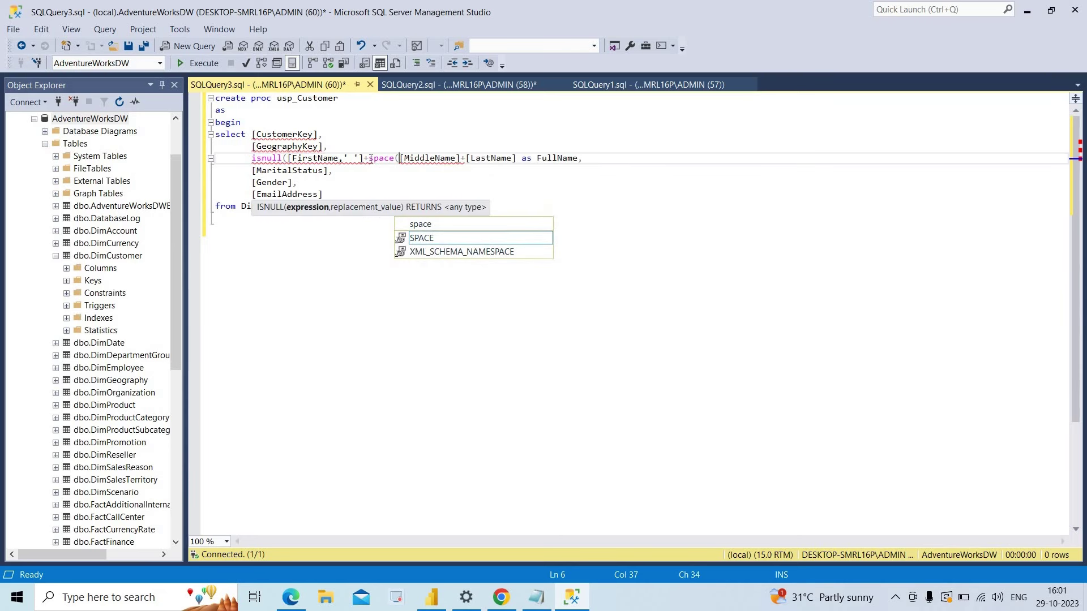
pyautogui.write('1)')
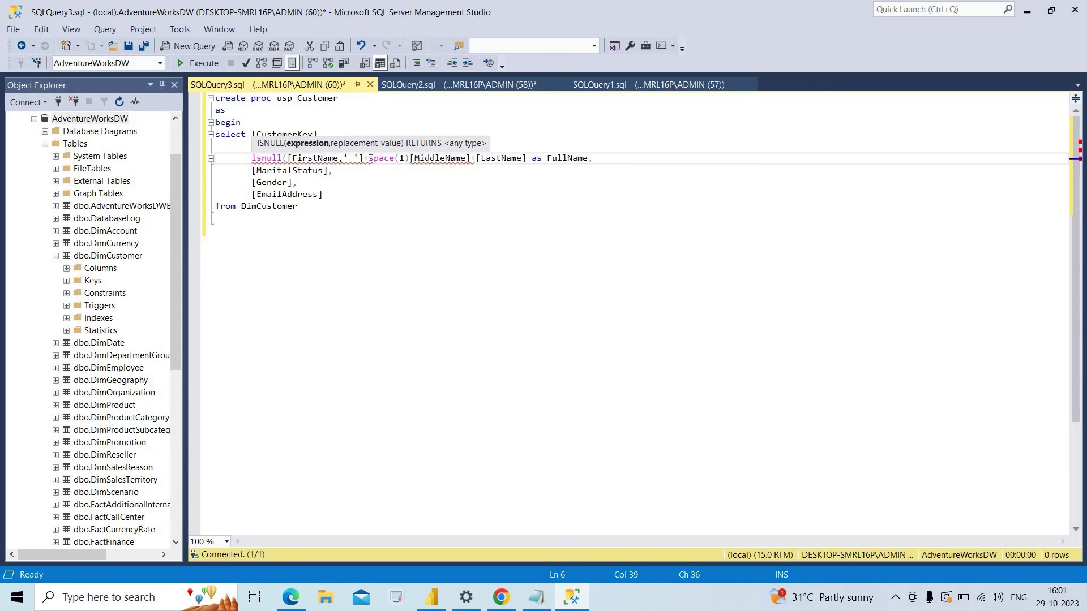
# - Add +isnull( before [MiddleName] and insert a comma and ' ' as replacement value just before its closing bracket
pyautogui.write('+ismul')
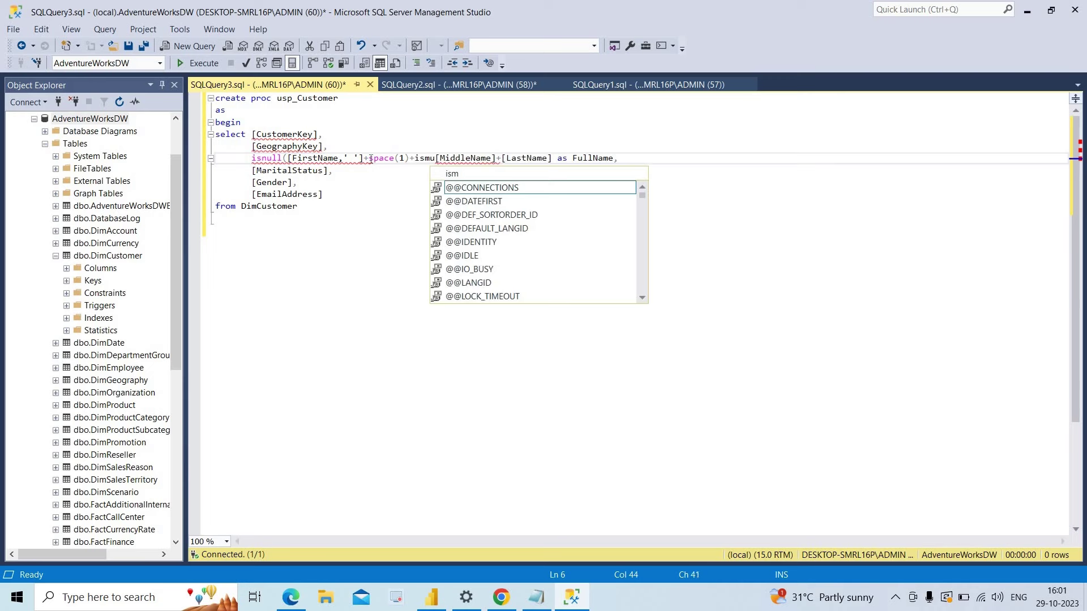
pyautogui.press('BackSpace')
pyautogui.press('BackSpace')
pyautogui.press('BackSpace')
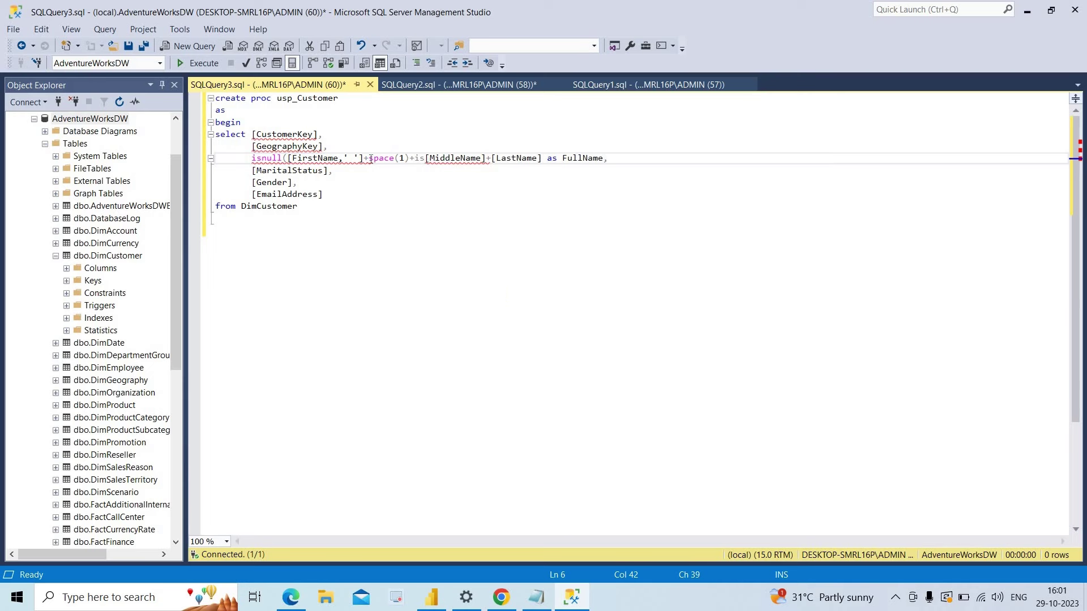
pyautogui.write('nu')
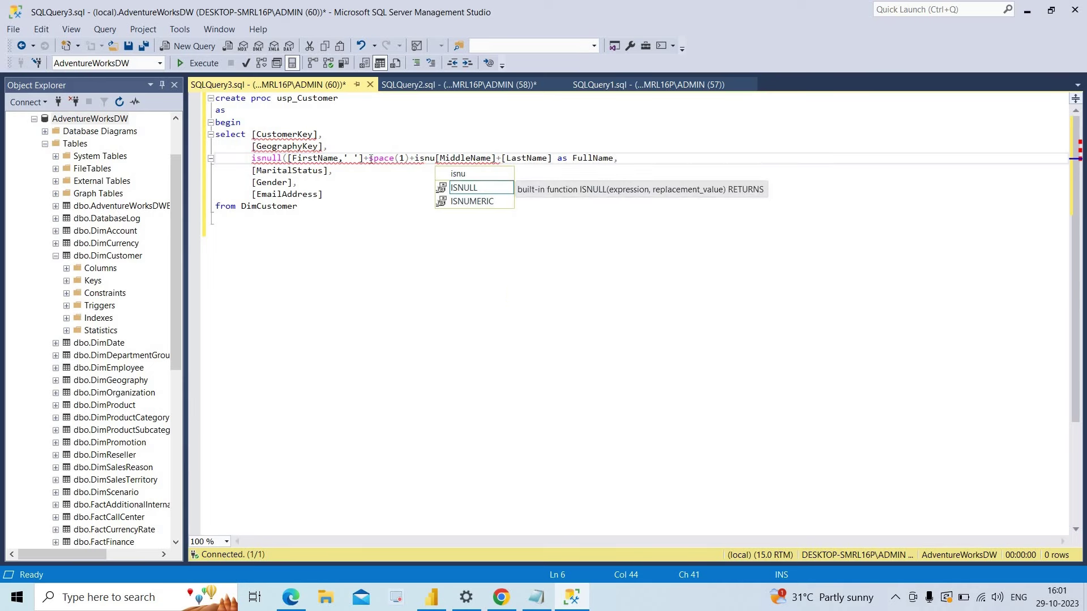
pyautogui.write('ll')
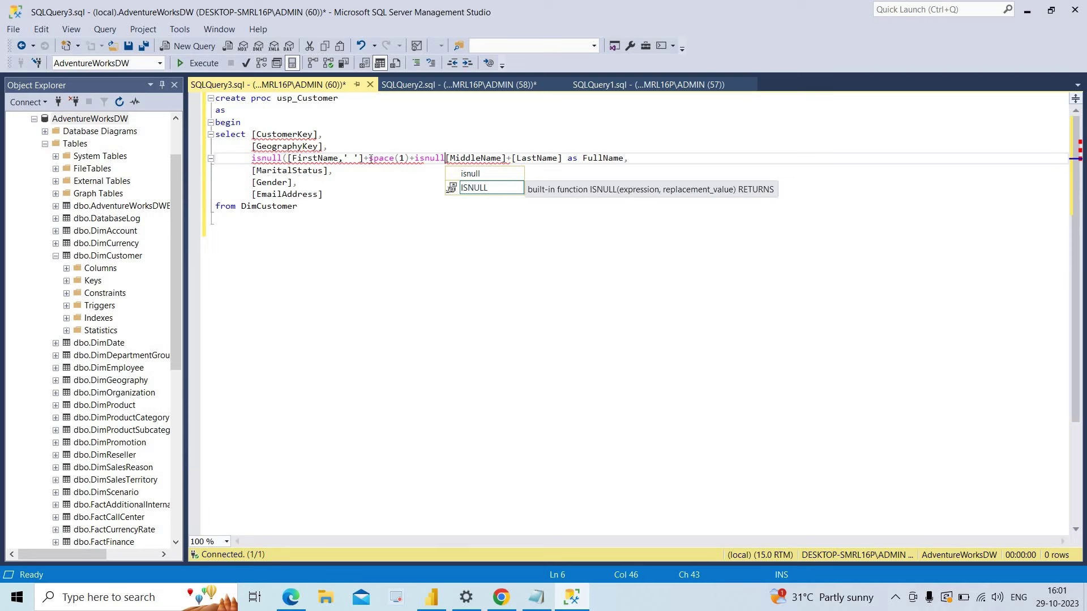
pyautogui.write('(')
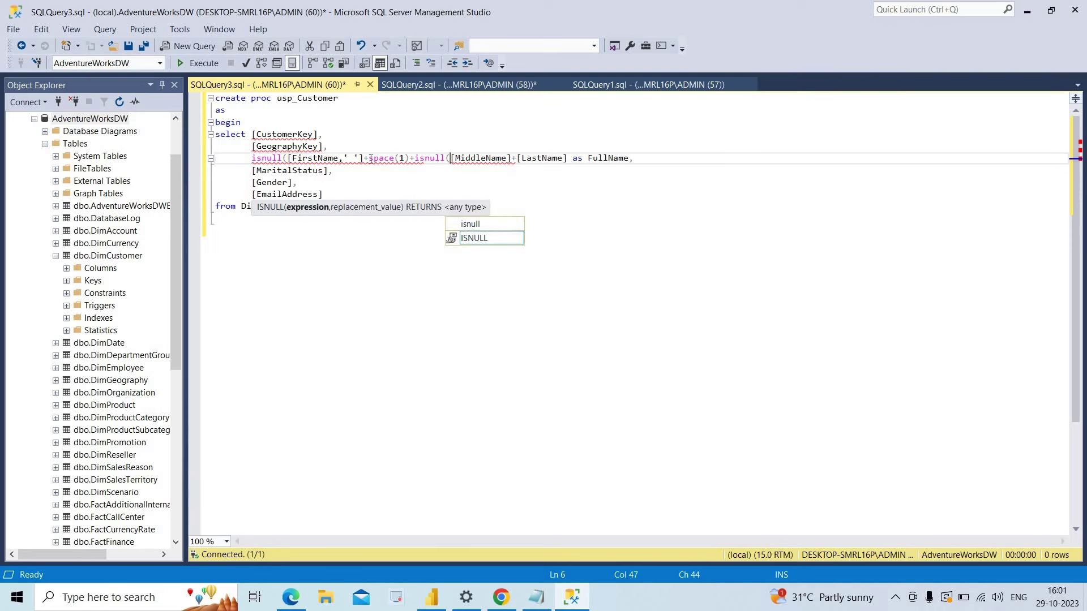
pyautogui.press('Right')
pyautogui.press('Right')
pyautogui.press('Right')
pyautogui.press('Right')
pyautogui.press('Right')
pyautogui.press('Right')
pyautogui.press('Right')
pyautogui.press('Right')
pyautogui.press('Right')
pyautogui.press('Right')
pyautogui.press('Right')
pyautogui.write(",' '")
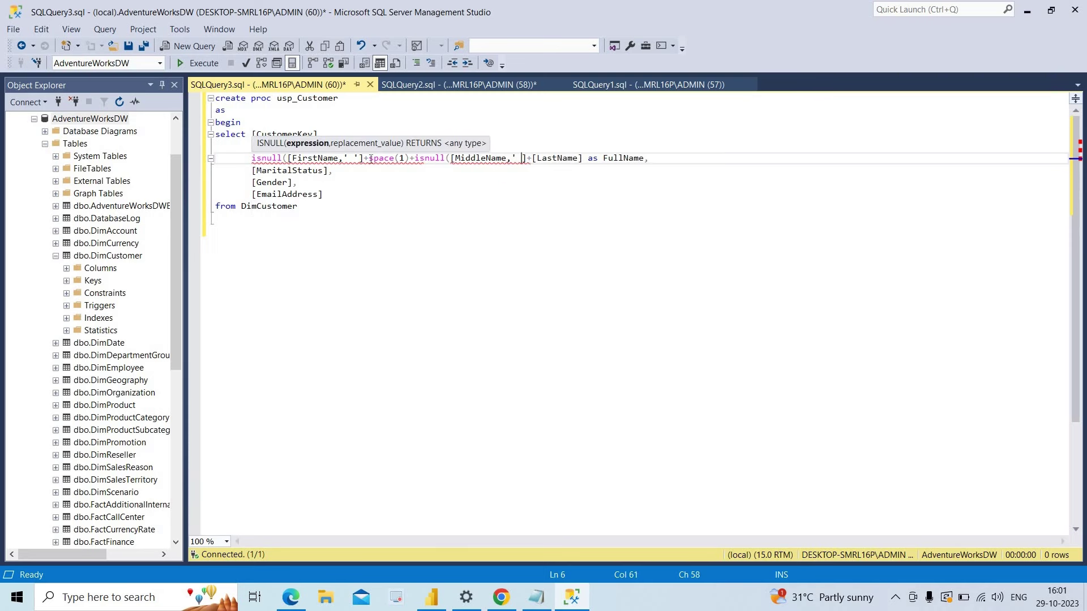
pyautogui.press('Right')
pyautogui.write(')')
pyautogui.press('Right')
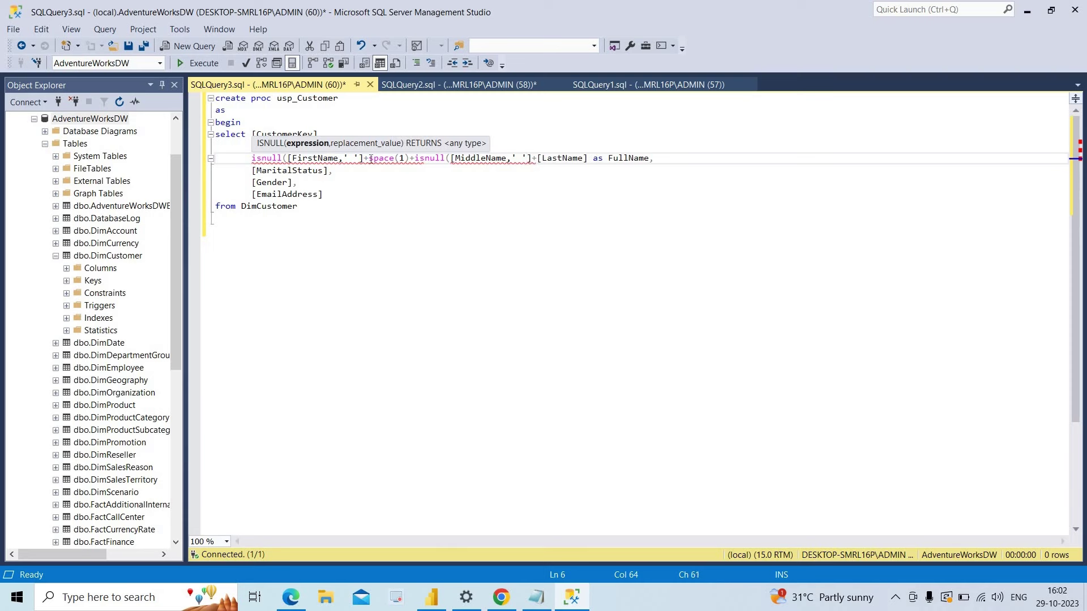
# - Insert space(1) after the plus sign that follows the MiddleName expression
pyautogui.write('space')
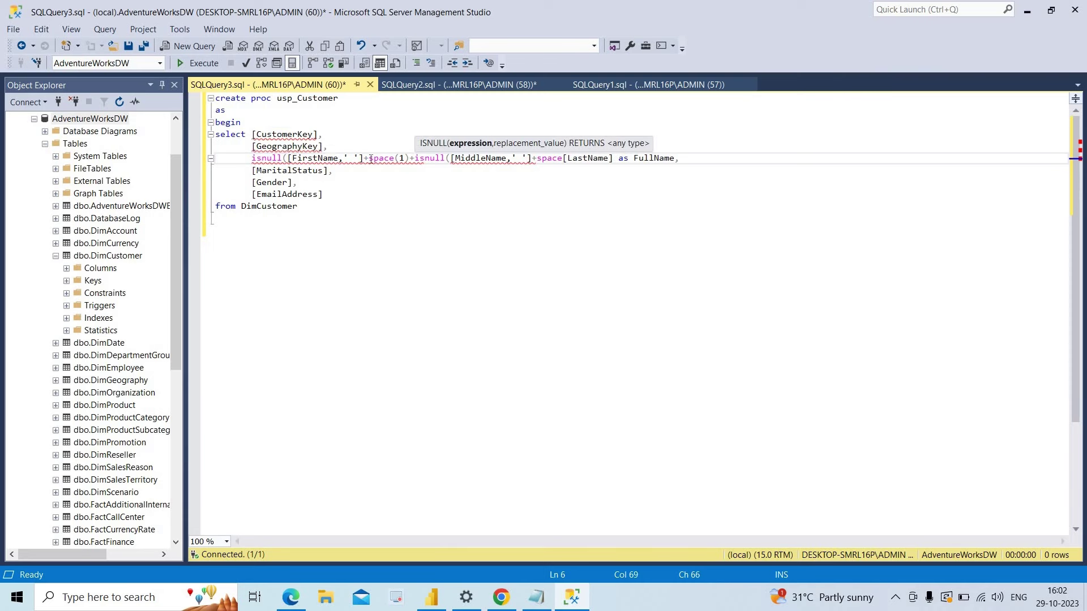
pyautogui.write('(!')
pyautogui.press('BackSpace')
pyautogui.write('1)_')
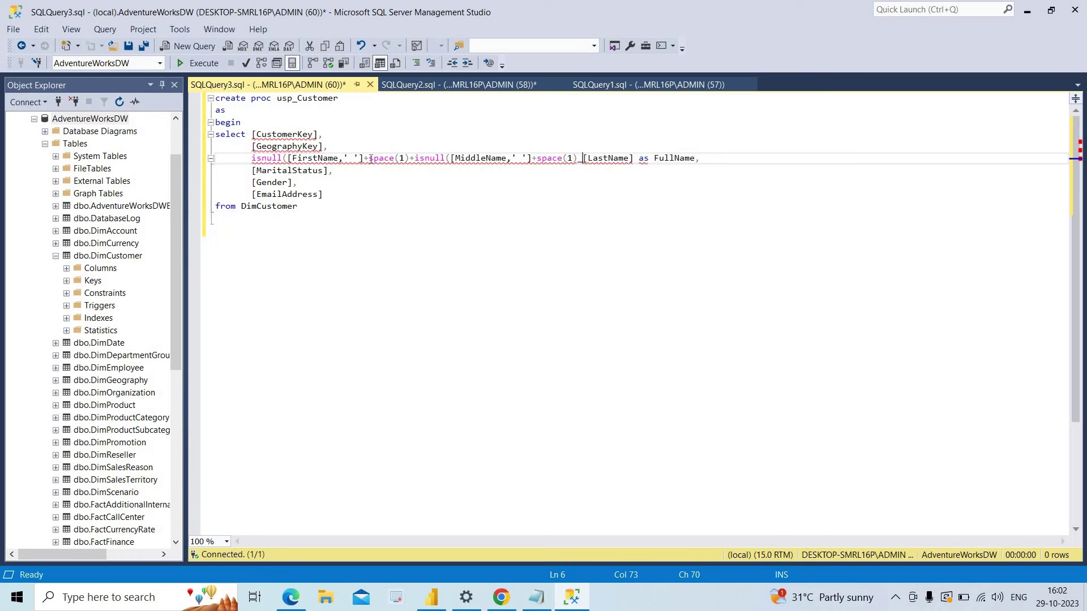
pyautogui.press('BackSpace')
# - Put +isull( before [LastName] and insert a comma and ' ' as replacement value just before its closing bracket
pyautogui.write('+is')
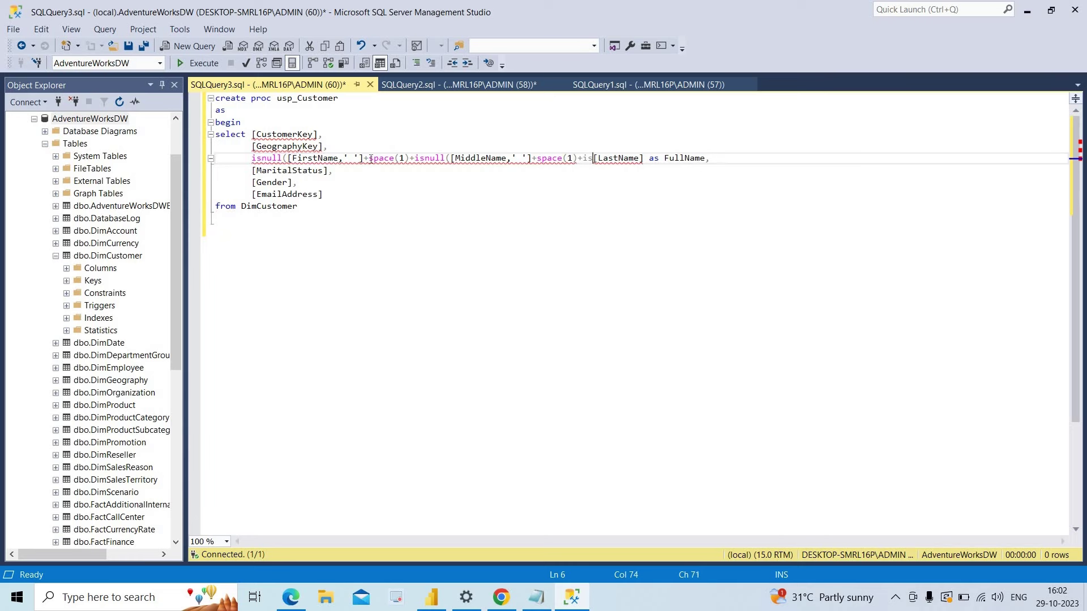
pyautogui.write('ull')
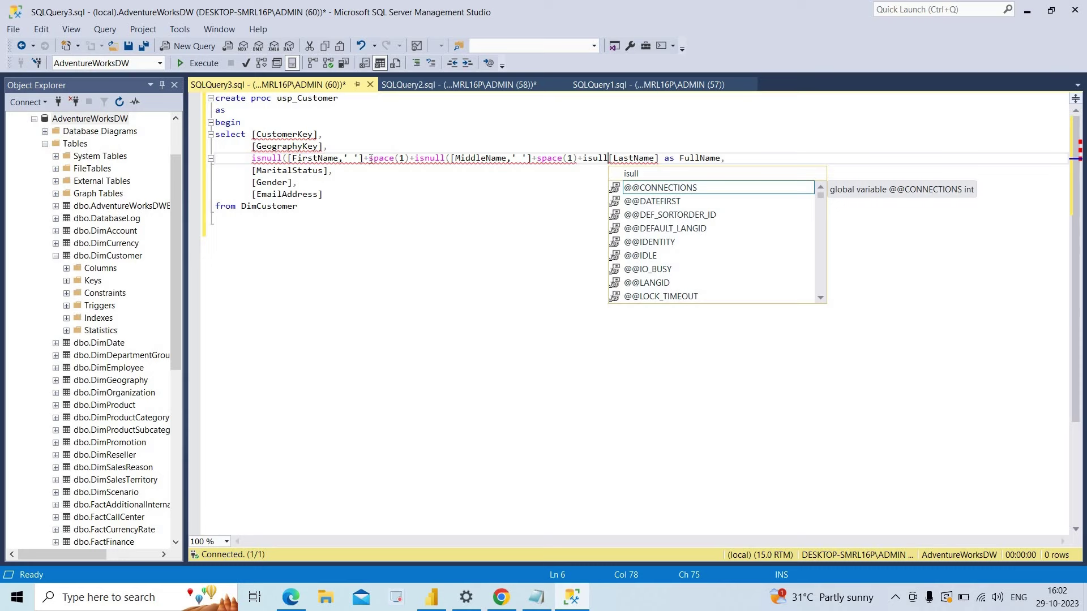
pyautogui.write('(')
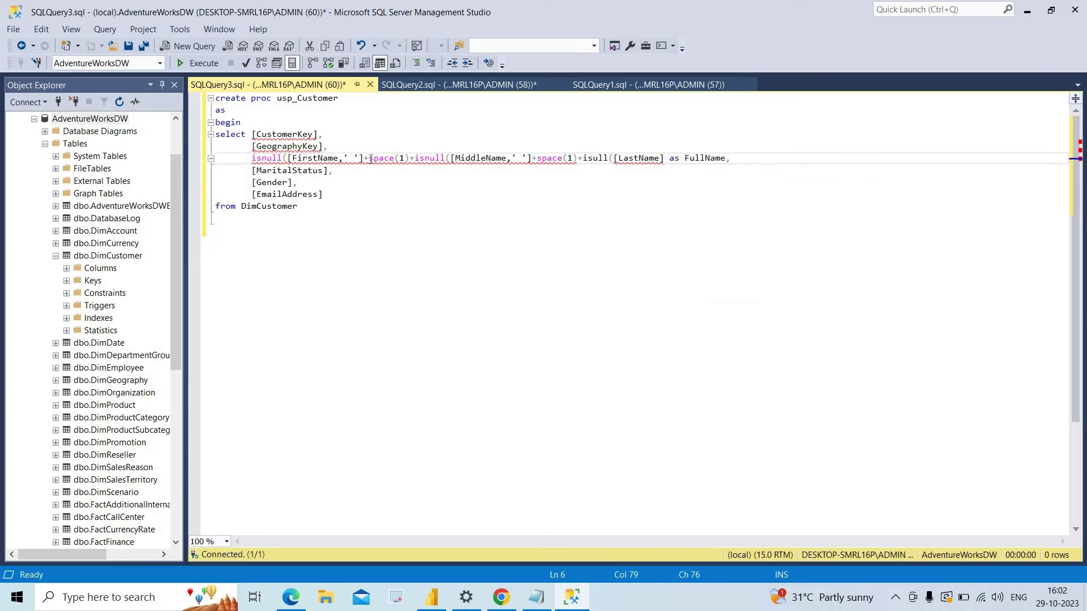
pyautogui.press('Right')
pyautogui.press('Right')
pyautogui.press('Right')
pyautogui.press('Right')
pyautogui.press('Right')
pyautogui.press('Right')
pyautogui.press('Right')
pyautogui.press('Right')
pyautogui.press('Right')
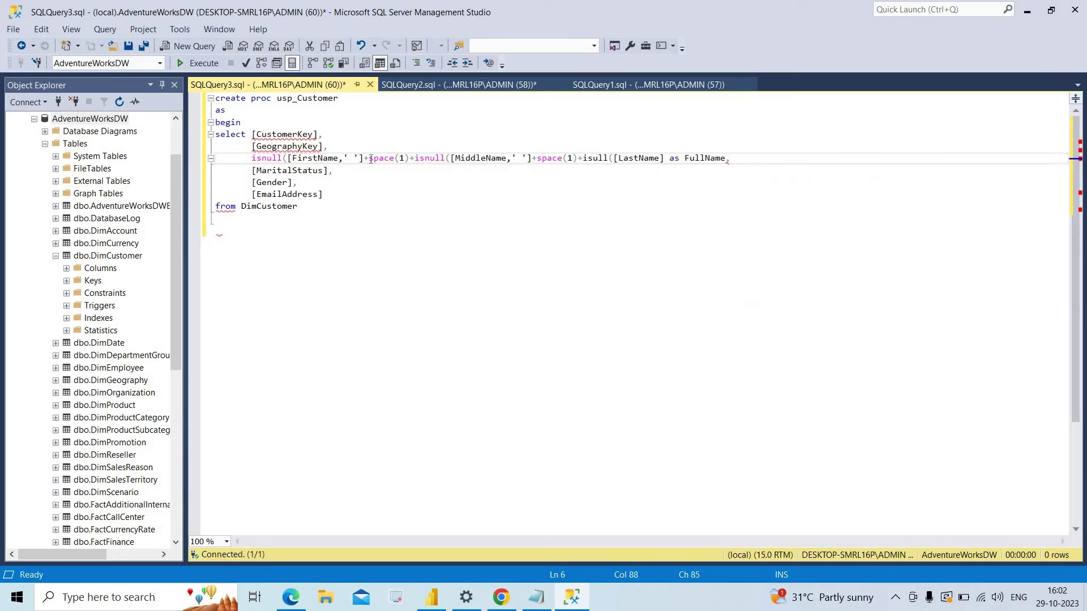
pyautogui.write(",' '")
# - Close the square bracket directly after FirstName and replace the bracket after its ' ' value with a closing parenthesis
pyautogui.click(340, 159)
pyautogui.write(']')
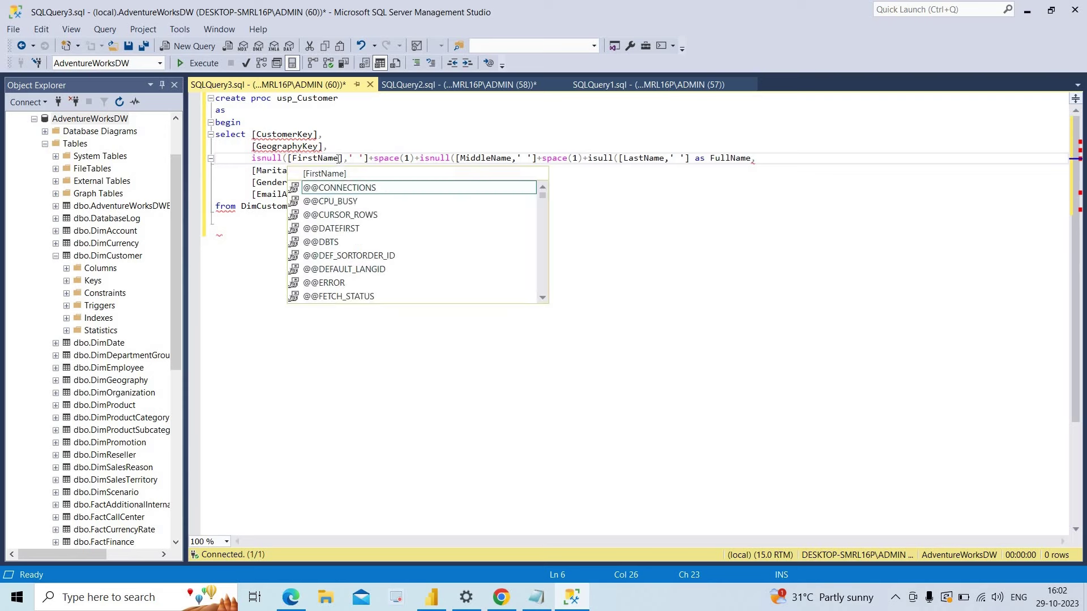
pyautogui.click(370, 159)
pyautogui.press('BackSpace')
pyautogui.write(')')
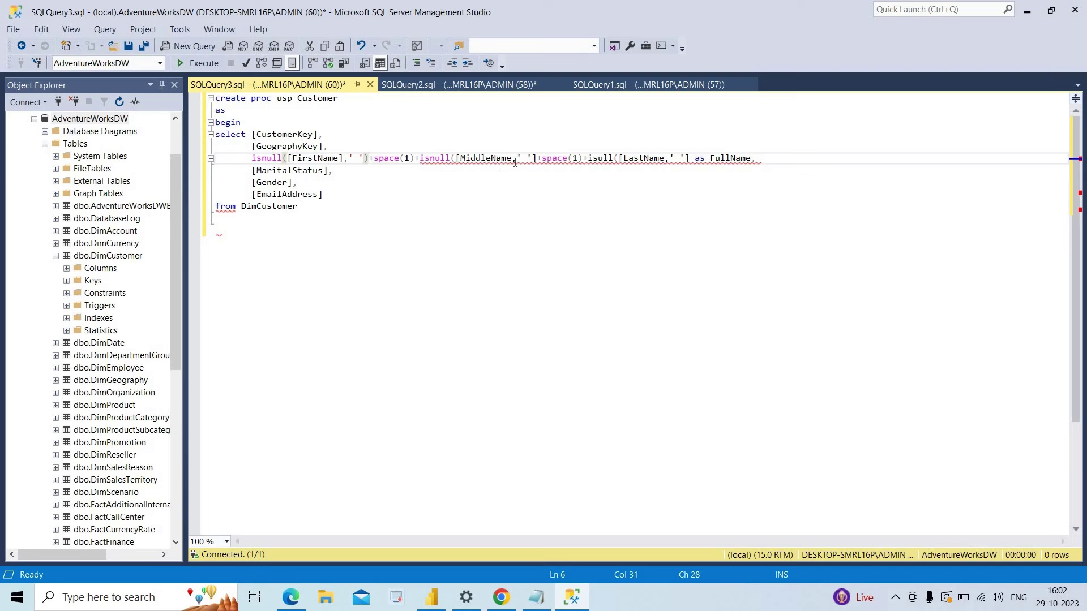
# - Close the square bracket directly after MiddleName and replace the bracket after its ' ' value with a closing parenthesis
pyautogui.click(514, 159)
pyautogui.write(']')
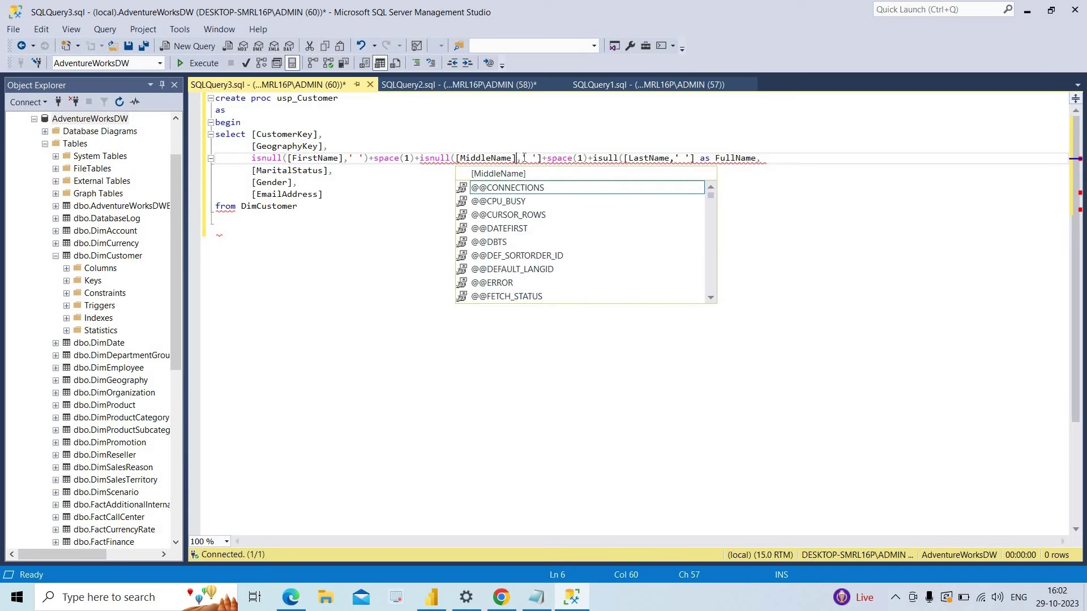
pyautogui.click(542, 158)
pyautogui.press('BackSpace')
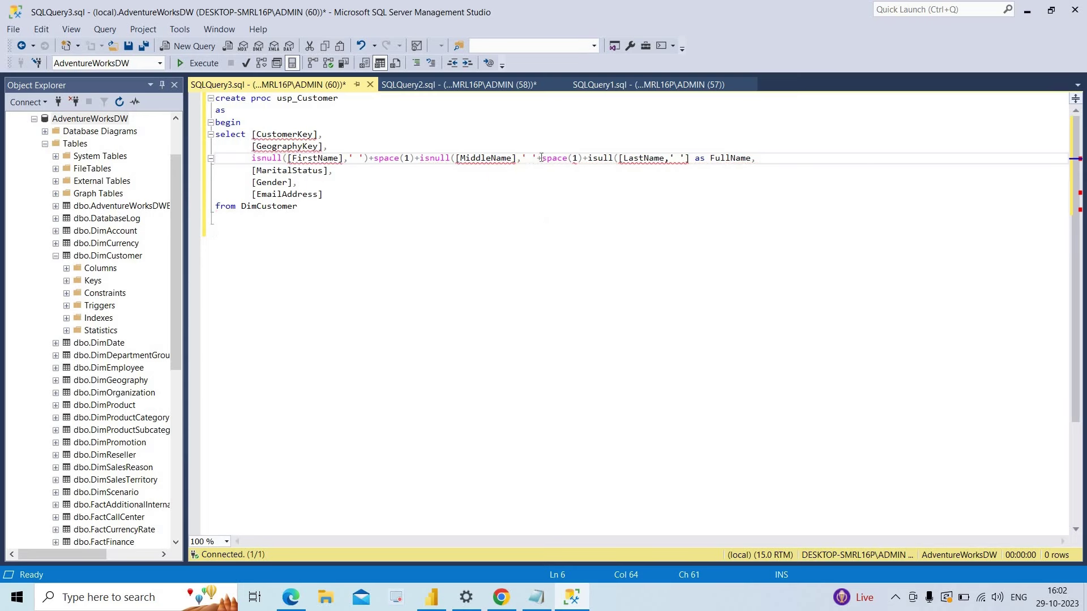
pyautogui.write(')')
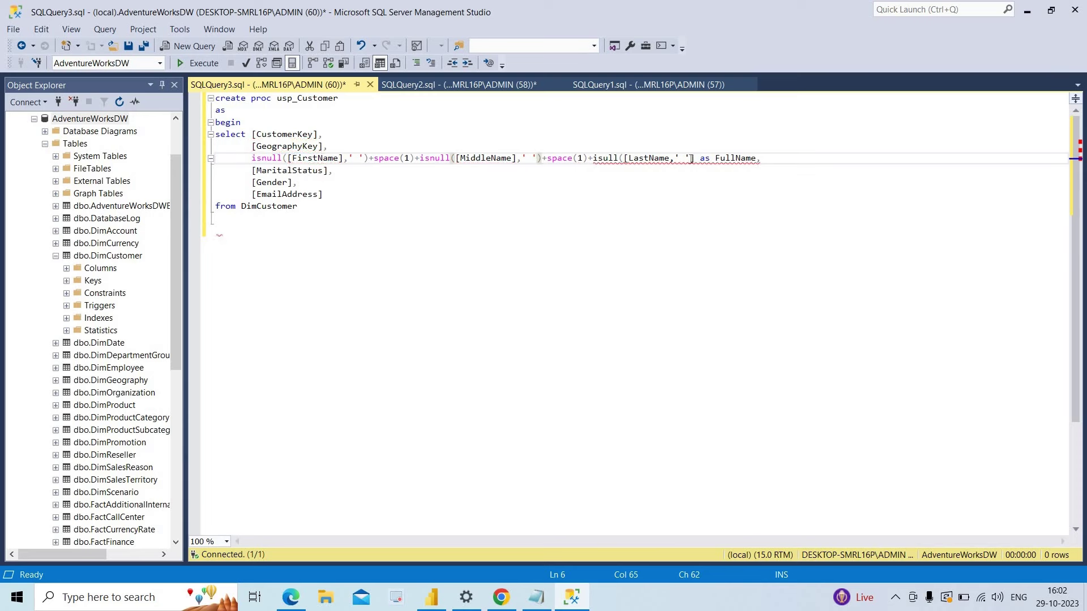
# - Replace the bracket after the ' ' value of LastName with a closing parenthesis and close the square bracket directly after LastName
pyautogui.click(693, 158)
pyautogui.press('BackSpace')
pyautogui.write(')')
pyautogui.click(671, 158)
pyautogui.write(']')
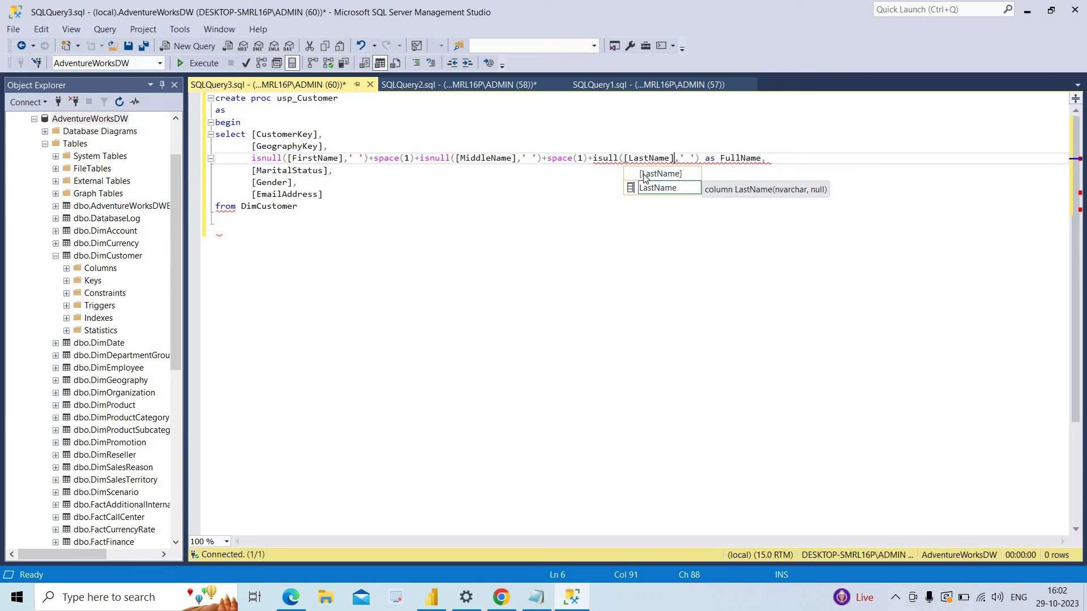
pyautogui.press('Escape')
# - Correct the misspelled function before [LastName] to isnull
pyautogui.click(603, 158)
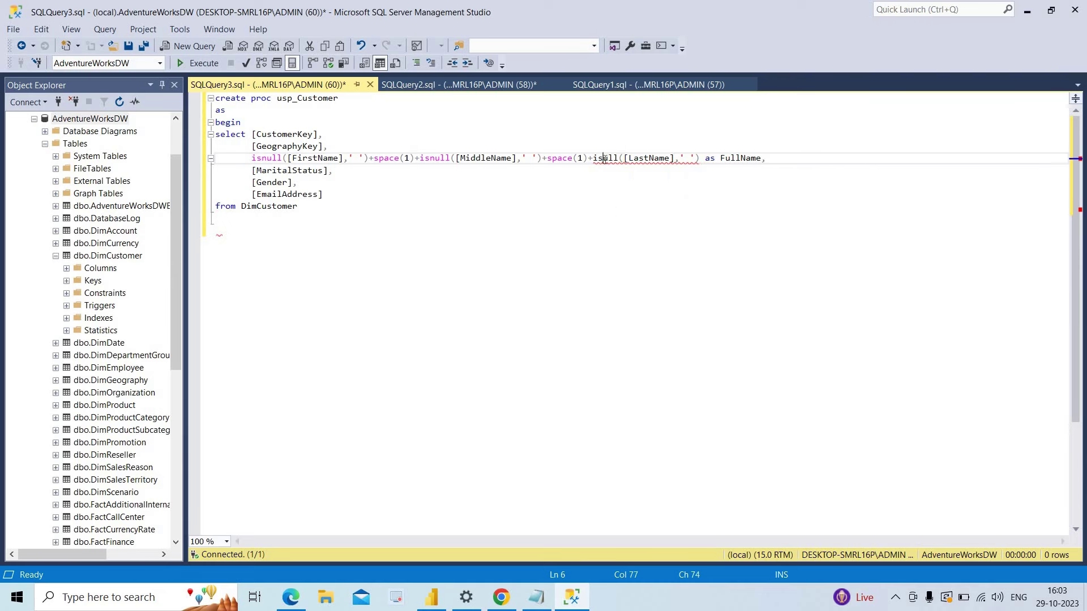
pyautogui.write('n')
pyautogui.click(621, 203)
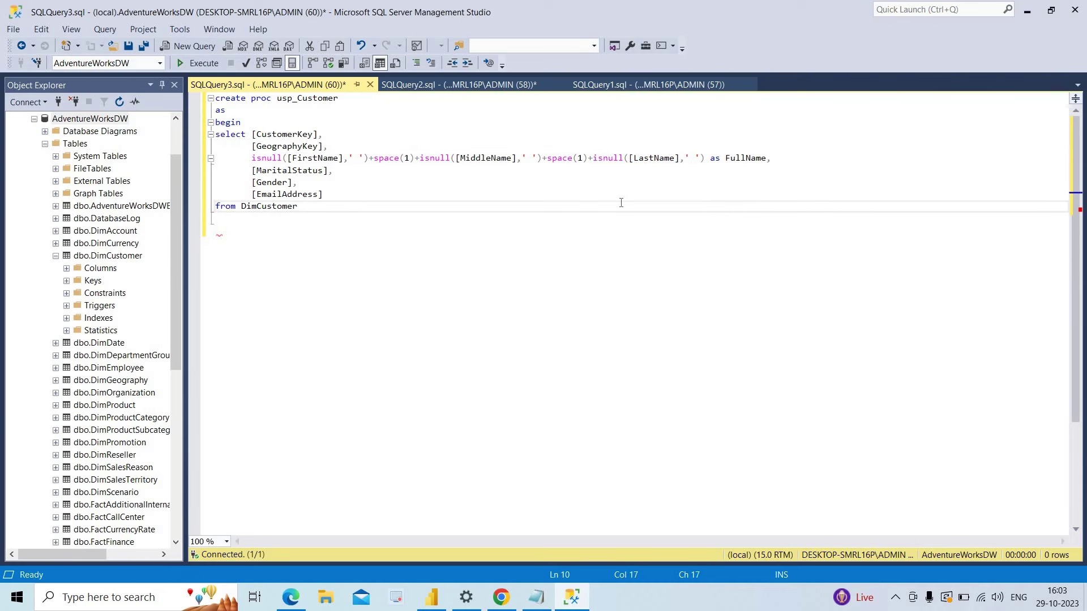
# - Try to execute the create proc usp_Customer statement through the from DimCustomer line
pyautogui.moveTo(300, 206); pyautogui.dragTo(180, 43)
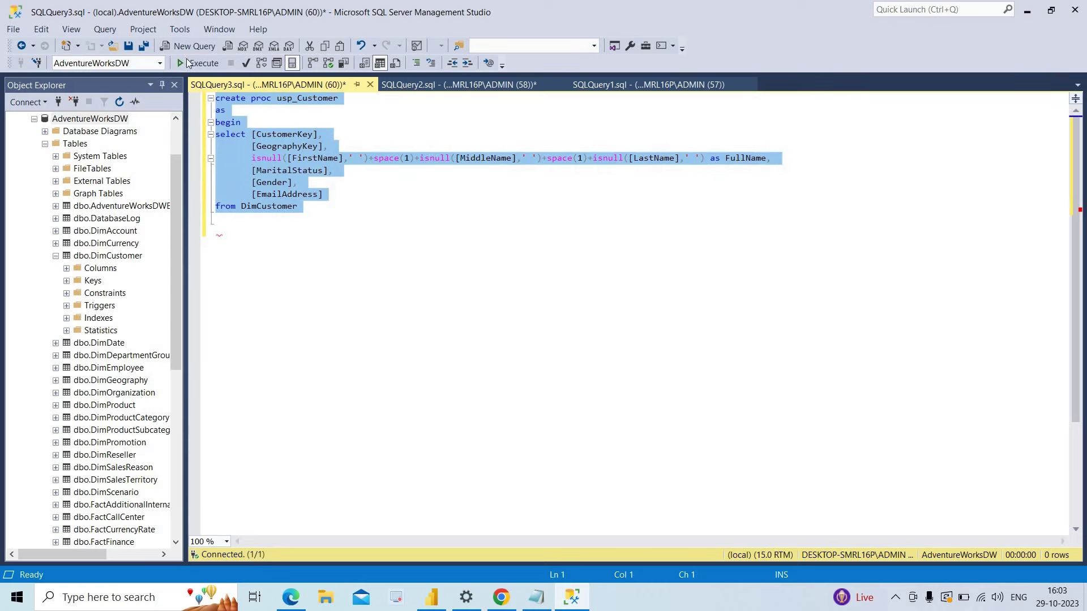
pyautogui.click(185, 60)
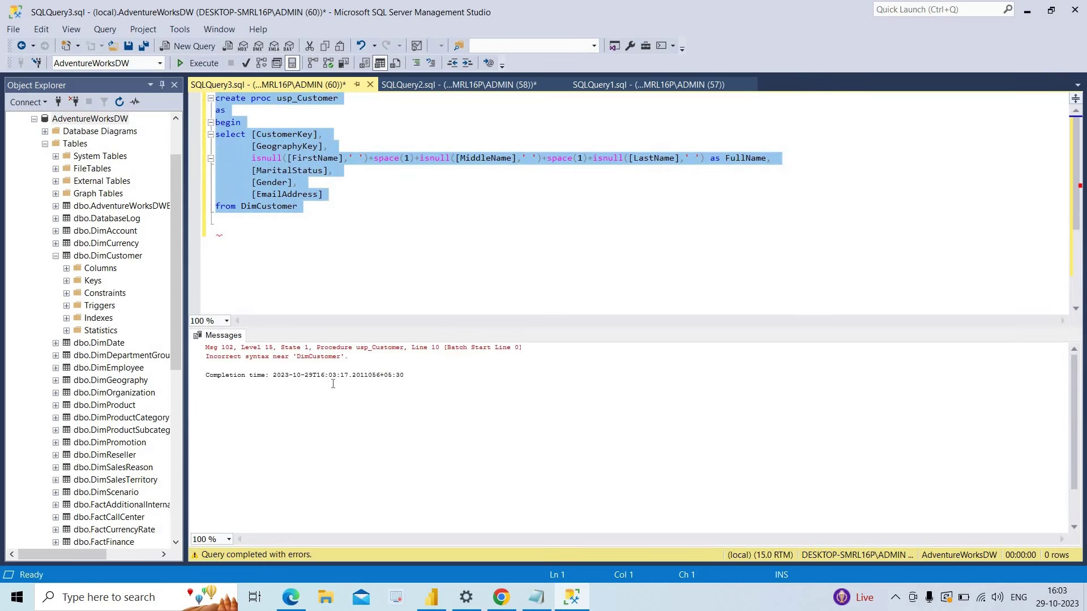
pyautogui.click(336, 275)
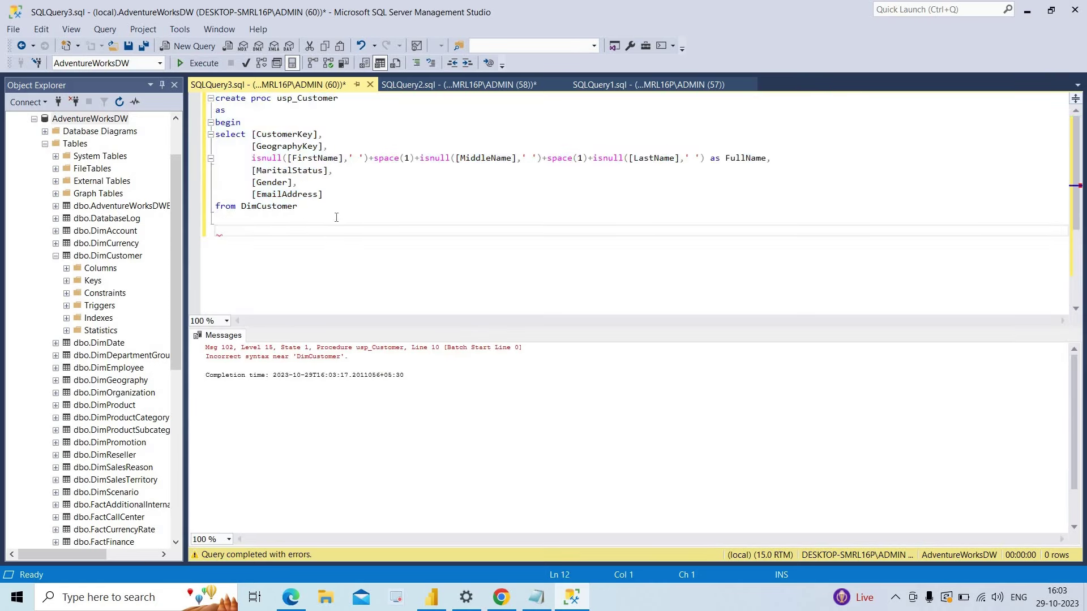
# - Add end on a new line after from DimCustomer and execute the complete create proc usp_Customer statement
pyautogui.click(319, 207)
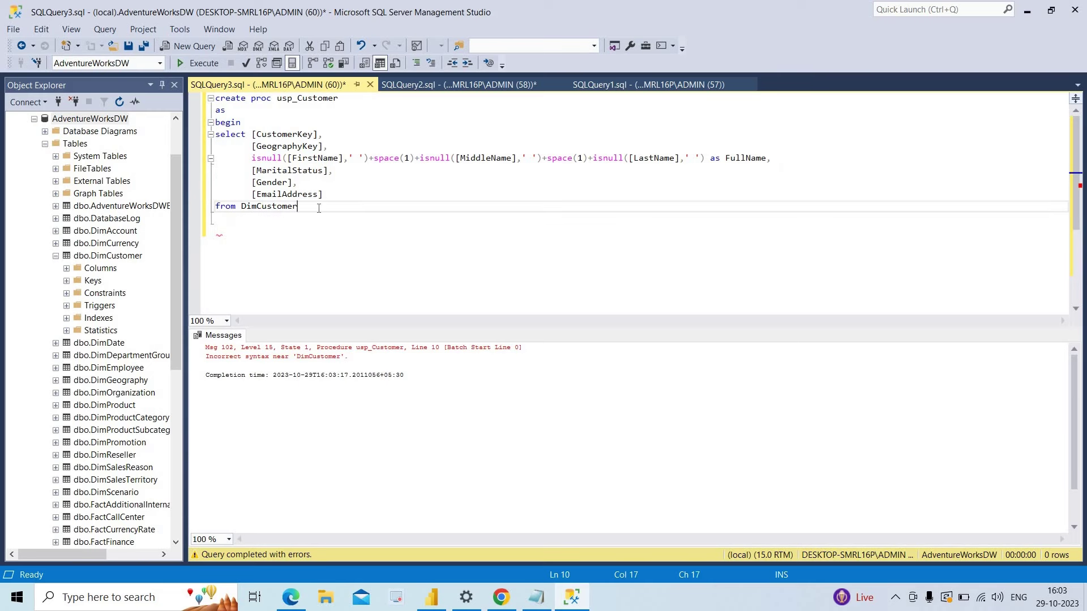
pyautogui.press('Return')
pyautogui.write('end')
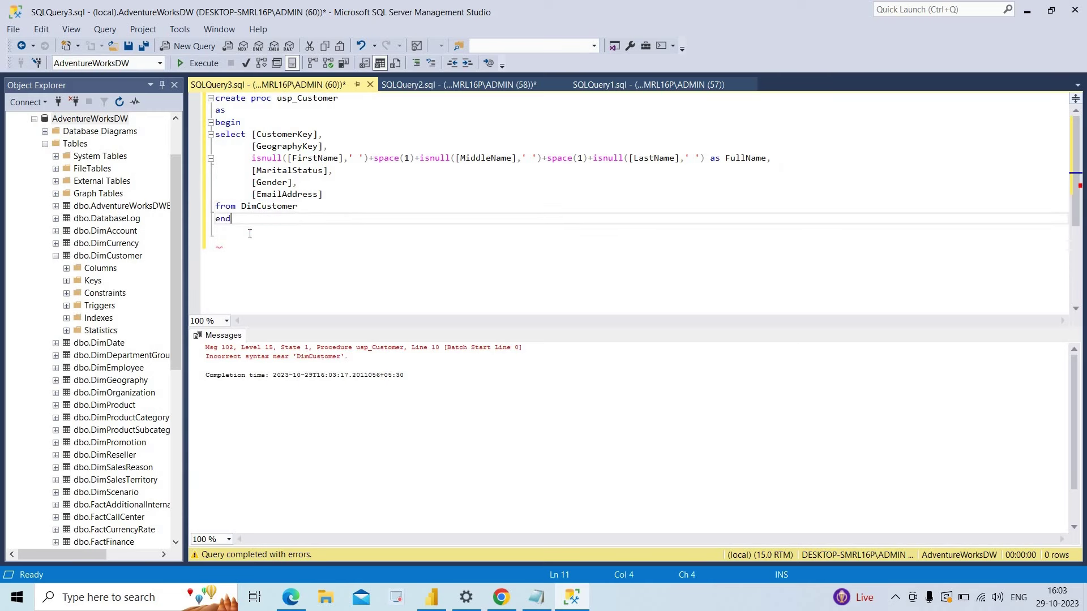
pyautogui.moveTo(200, 116); pyautogui.dragTo(199, 98)
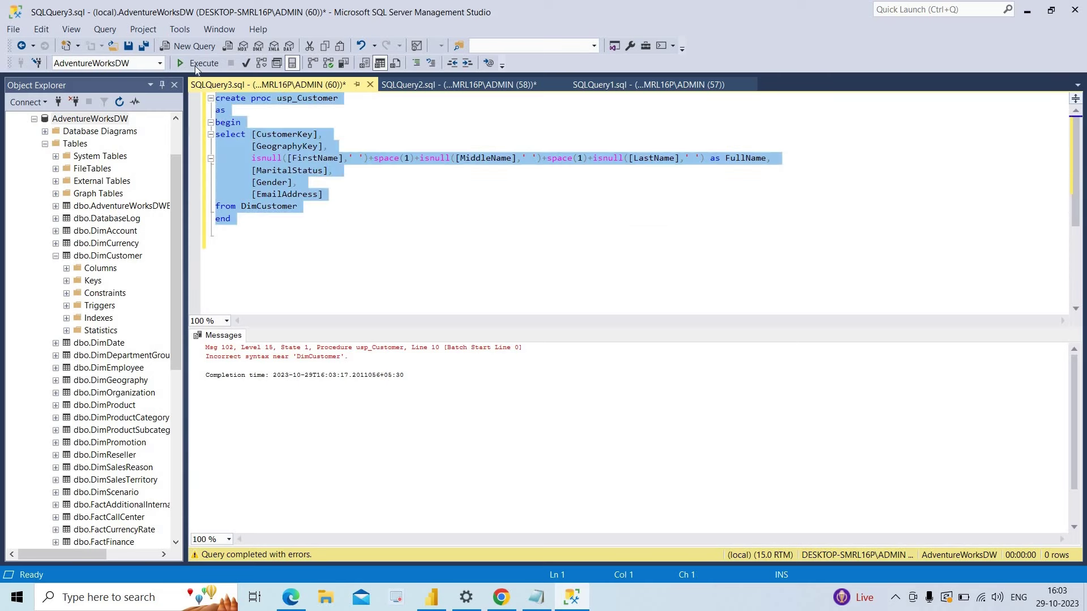
pyautogui.click(198, 63)
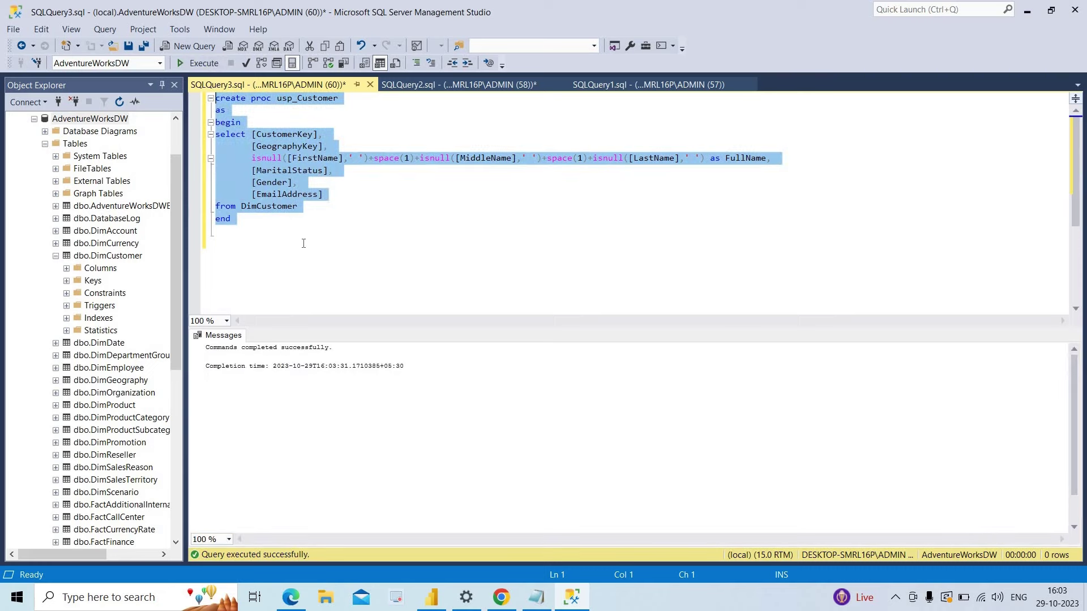
# - Refresh the AdventureWorksDW database tree, collapse its Tables folder and expand Stored Procedures under Programmability
pyautogui.click(56, 256)
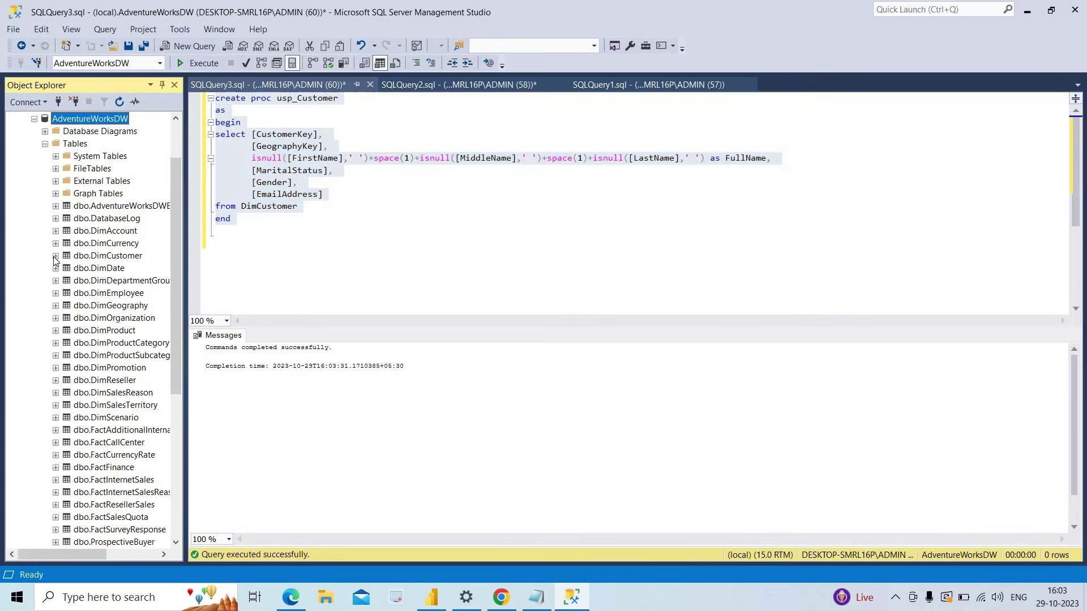
pyautogui.click(119, 101)
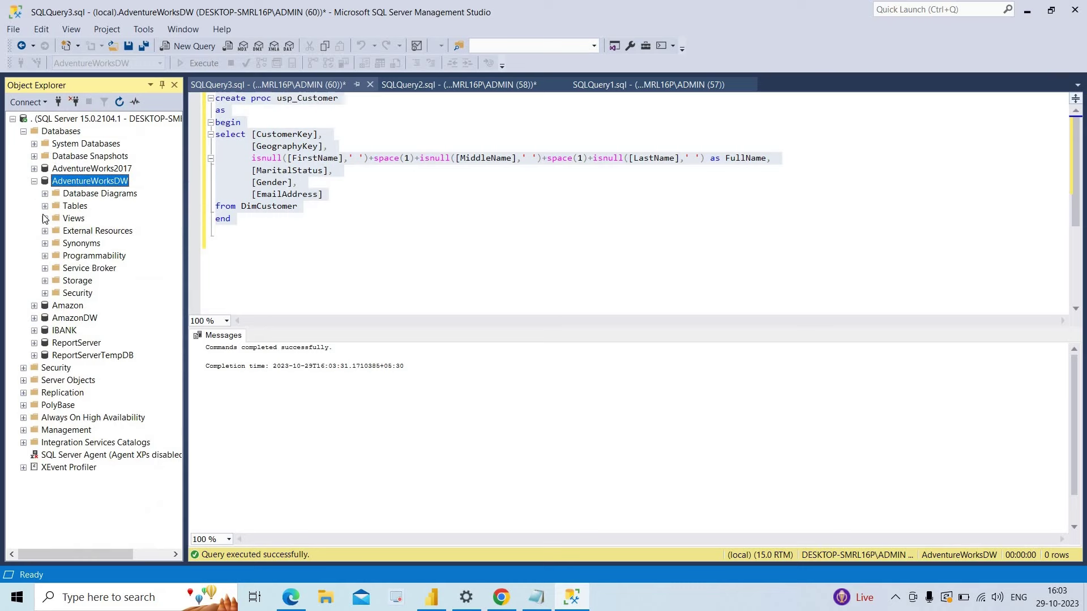
pyautogui.click(45, 206)
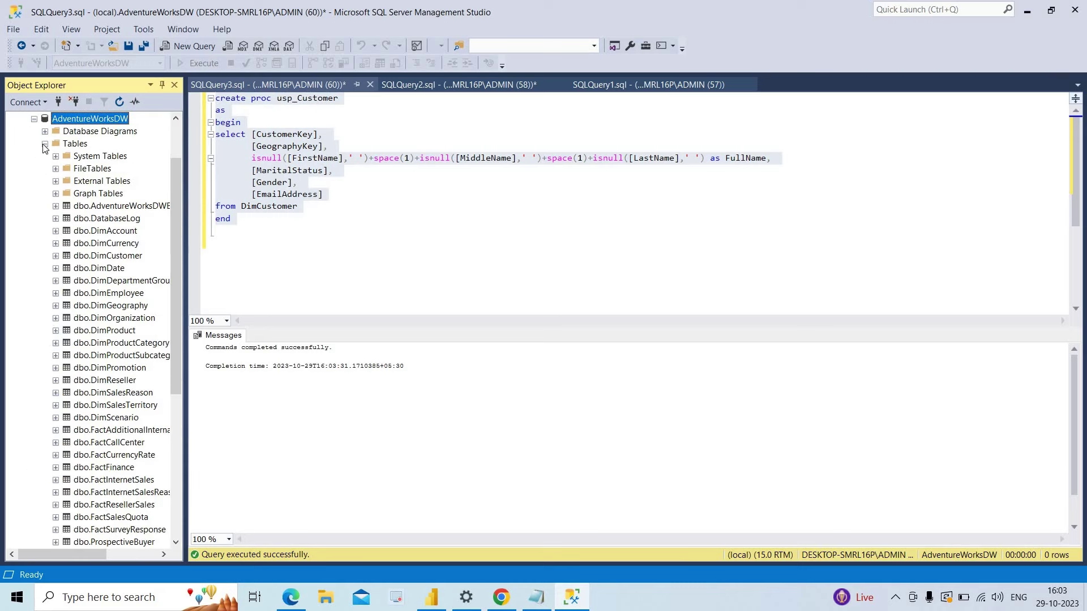
pyautogui.click(45, 144)
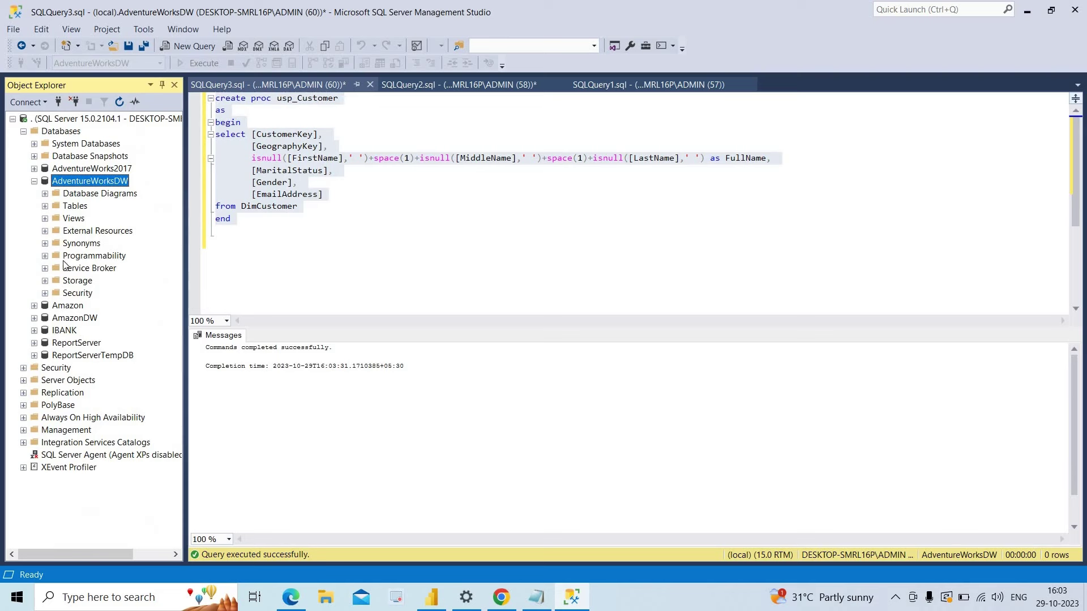
pyautogui.click(44, 256)
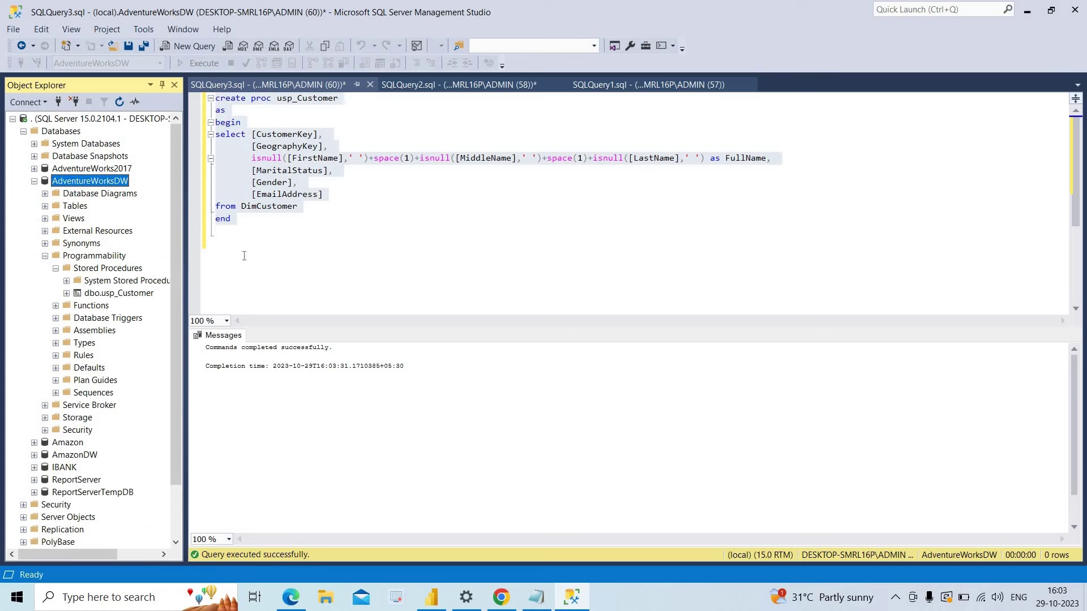
# - Write exec [dbo].[usp_Customer] on a new line below the procedure, taking the procedure name from the database tree
pyautogui.click(270, 225)
pyautogui.press('Return')
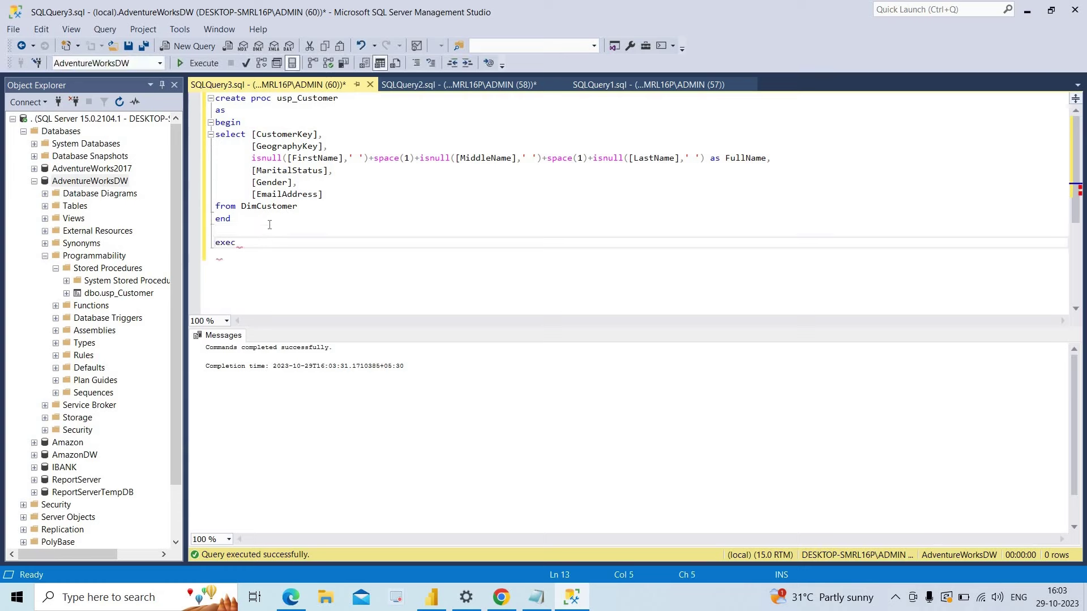
pyautogui.write('exec')
pyautogui.moveTo(108, 298); pyautogui.dragTo(317, 242)
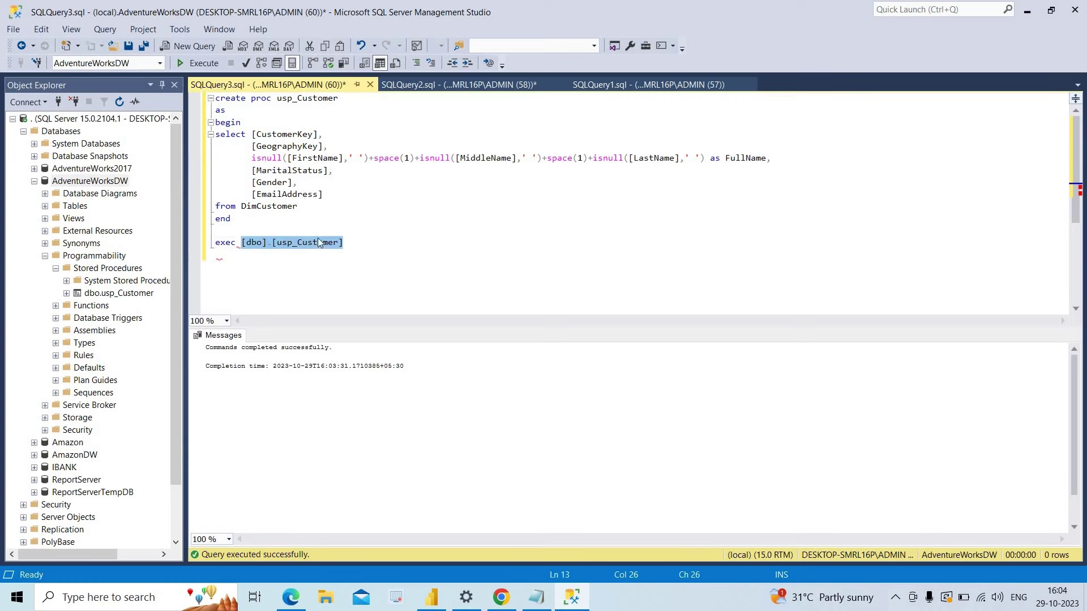
pyautogui.click(351, 246)
# - Execute only the exec [dbo].[usp_Customer] statement
pyautogui.click(207, 245)
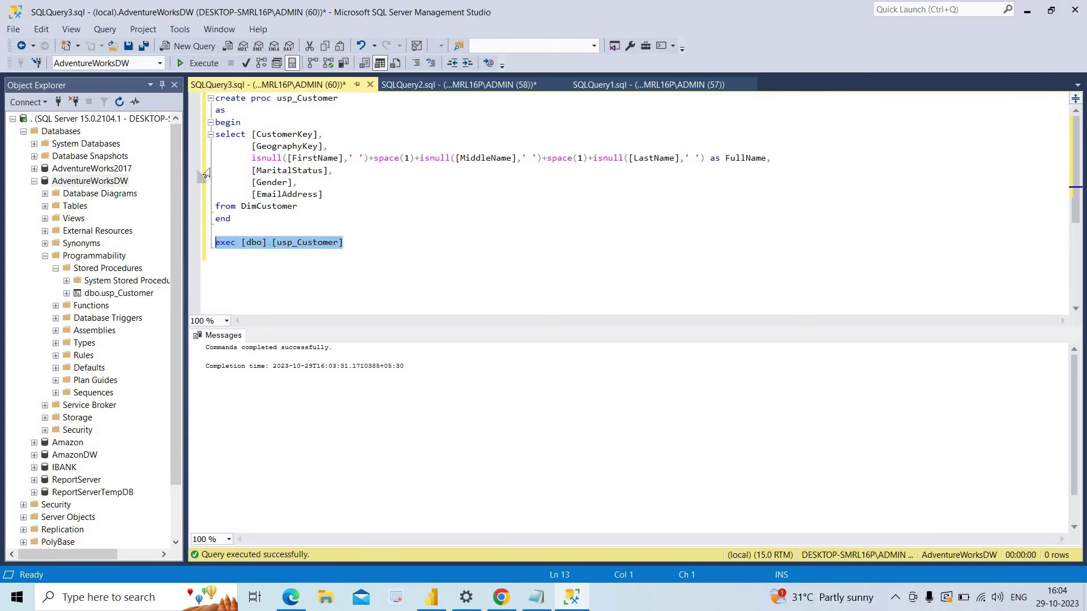
pyautogui.click(203, 63)
pyautogui.press('F5')
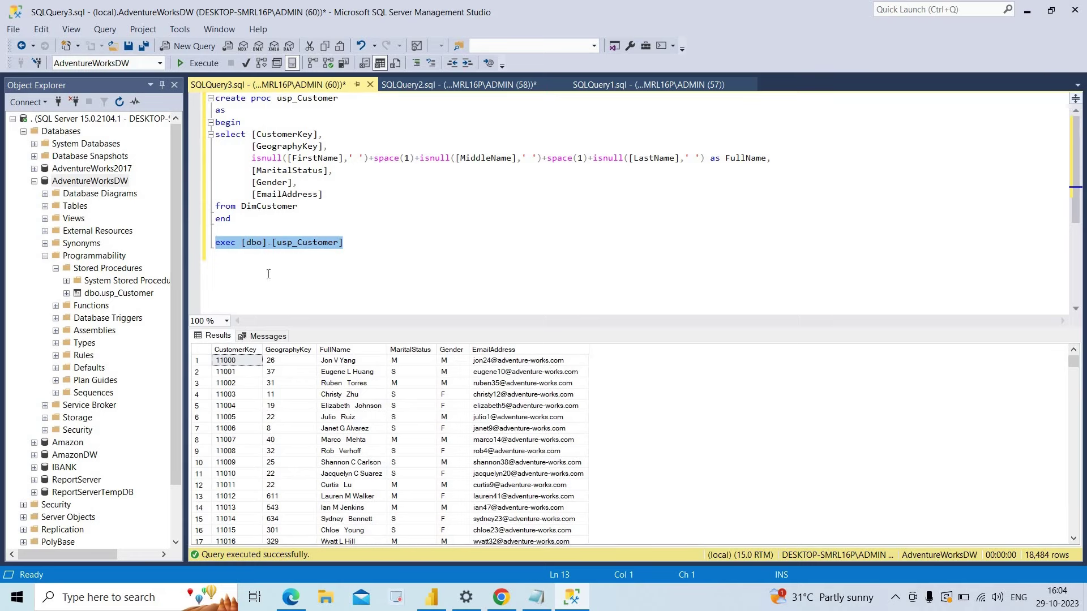
# - Copy the whole script, from create proc usp_Customer through the exec line
pyautogui.hotkey('shift', 'Up')
pyautogui.hotkey('shift', 'Up')
pyautogui.hotkey('shift', 'Up')
pyautogui.hotkey('shift', 'Up')
pyautogui.hotkey('shift', 'Up')
pyautogui.hotkey('shift', 'Up')
pyautogui.hotkey('shift', 'Up')
pyautogui.hotkey('shift', 'Up')
pyautogui.hotkey('shift', 'Up')
pyautogui.hotkey('shift', 'Up')
pyautogui.hotkey('shift', 'Up')
pyautogui.hotkey('shift', 'Up')
pyautogui.rightClick(265, 149)
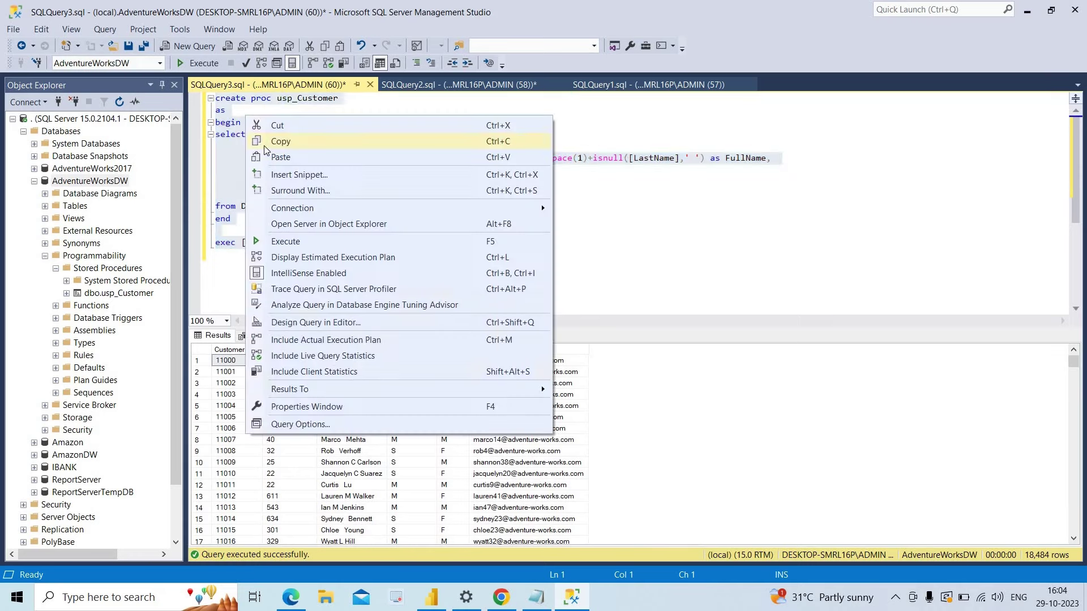
pyautogui.click(264, 145)
# - Switch to Power BI Desktop, paste the script as the SQL statement and delete everything before exec [dbo].[usp_Customer]
pyautogui.click(429, 598)
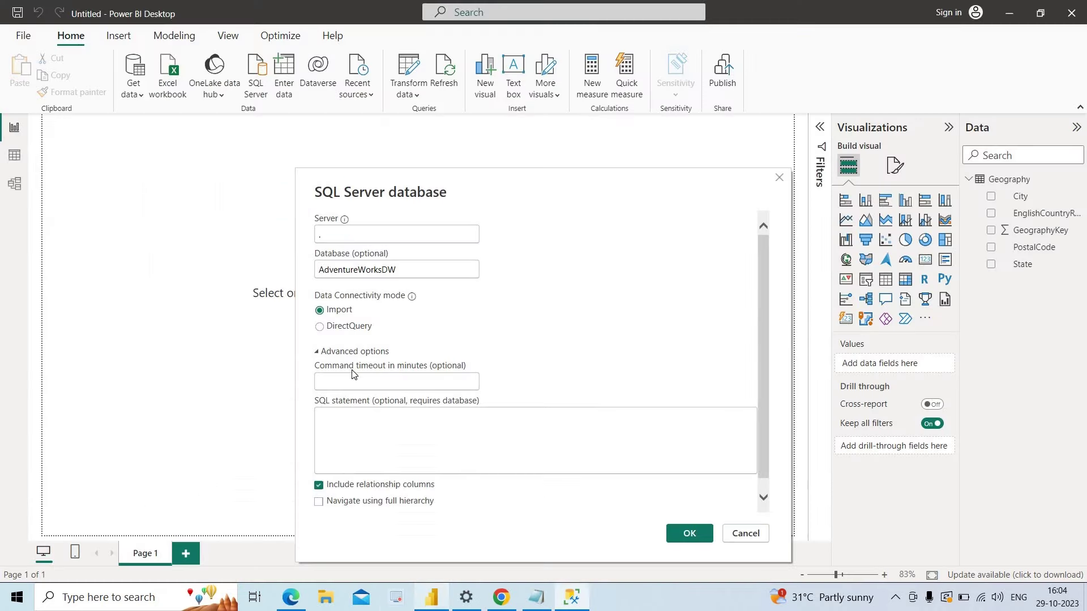
pyautogui.click(374, 446)
pyautogui.hotkey('ctrl', 'v')
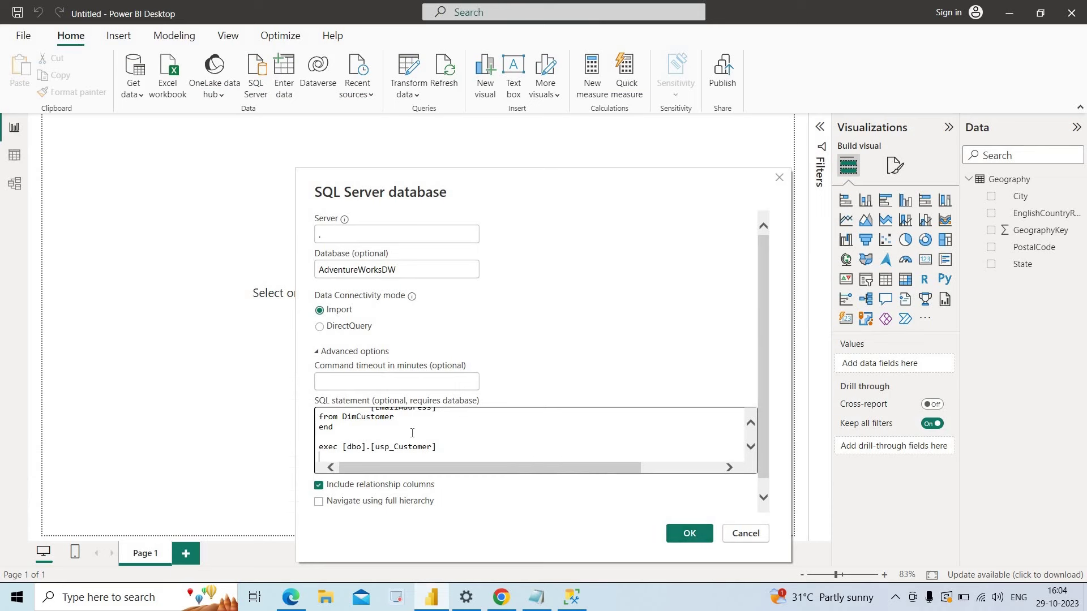
pyautogui.moveTo(332, 425); pyautogui.dragTo(305, 411)
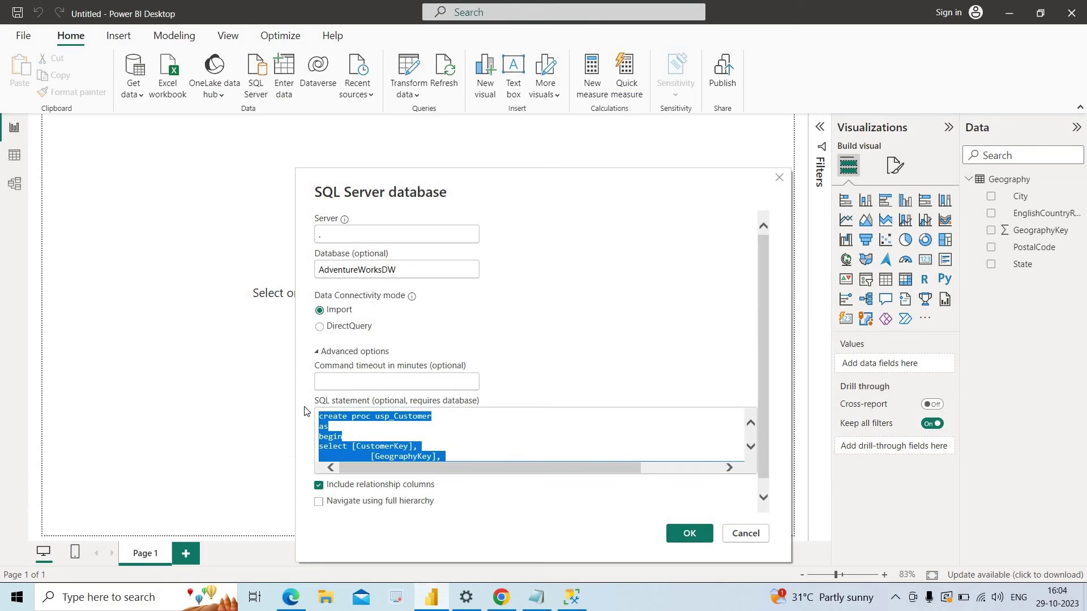
pyautogui.press('Delete')
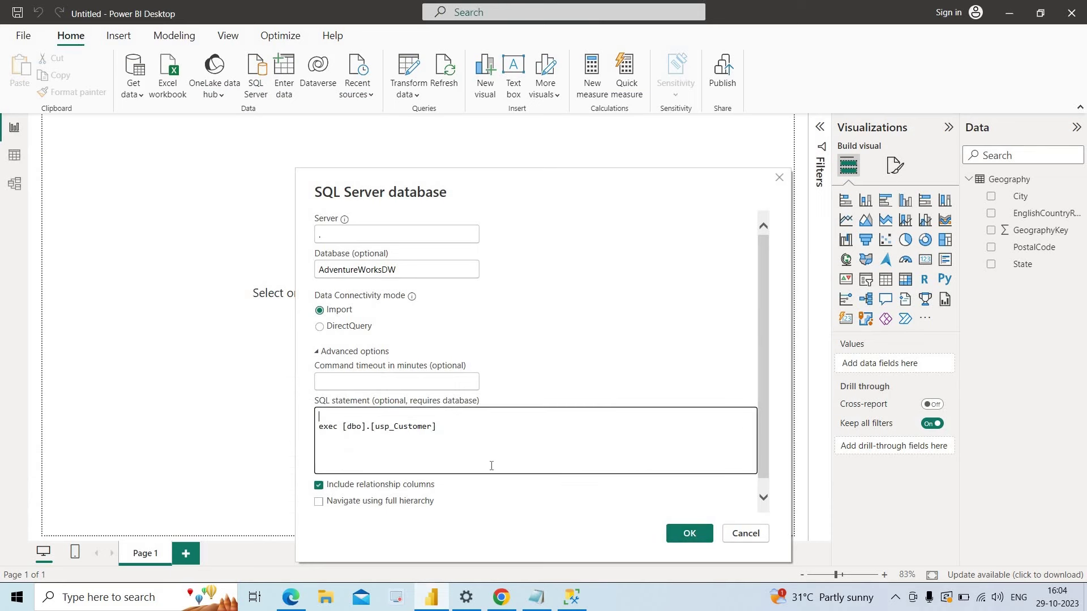
# - Run the exec [dbo].[usp_Customer] statement, load its result into the model and rename the Query1 table as Customer
pyautogui.click(690, 535)
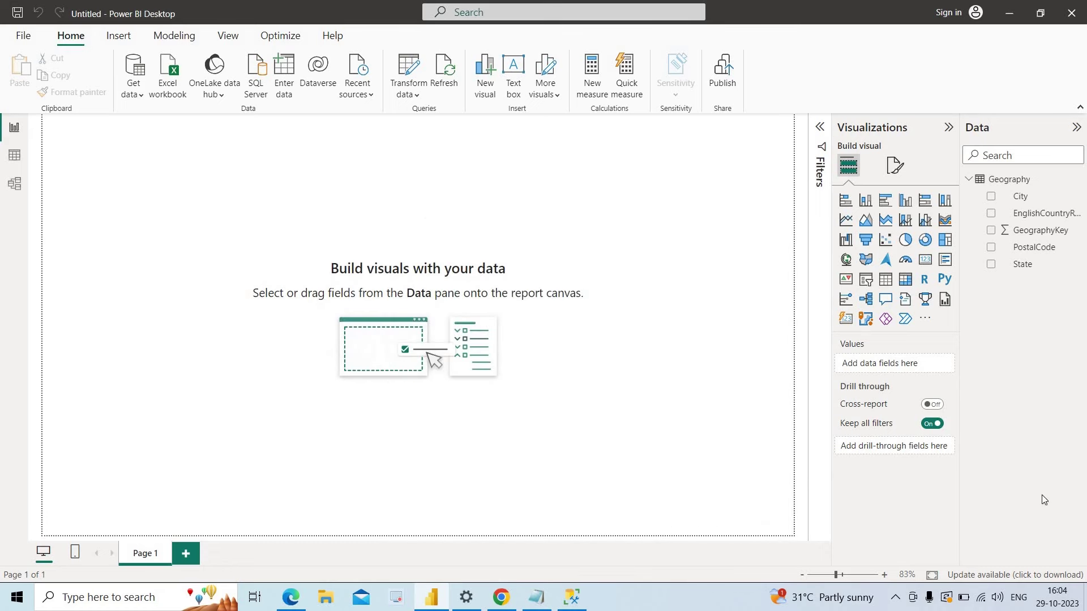
pyautogui.click(658, 496)
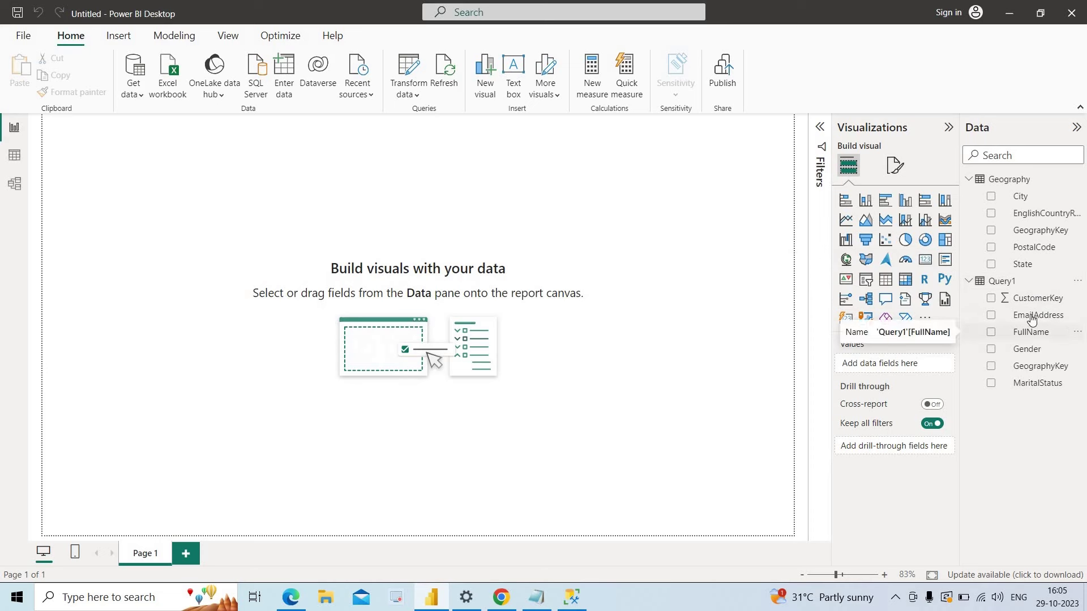
pyautogui.rightClick(1012, 284)
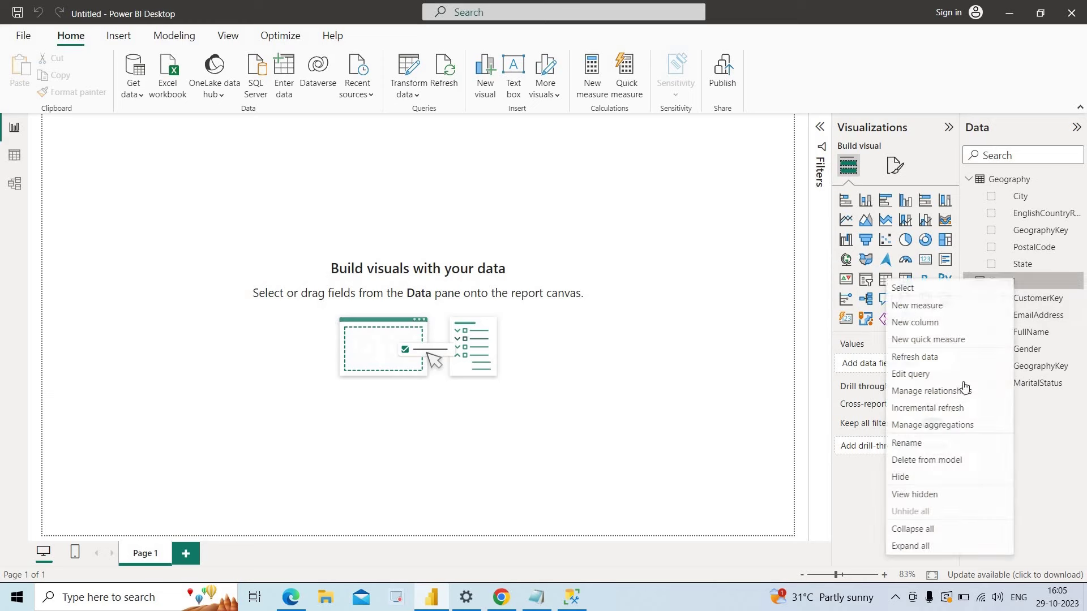
pyautogui.click(922, 446)
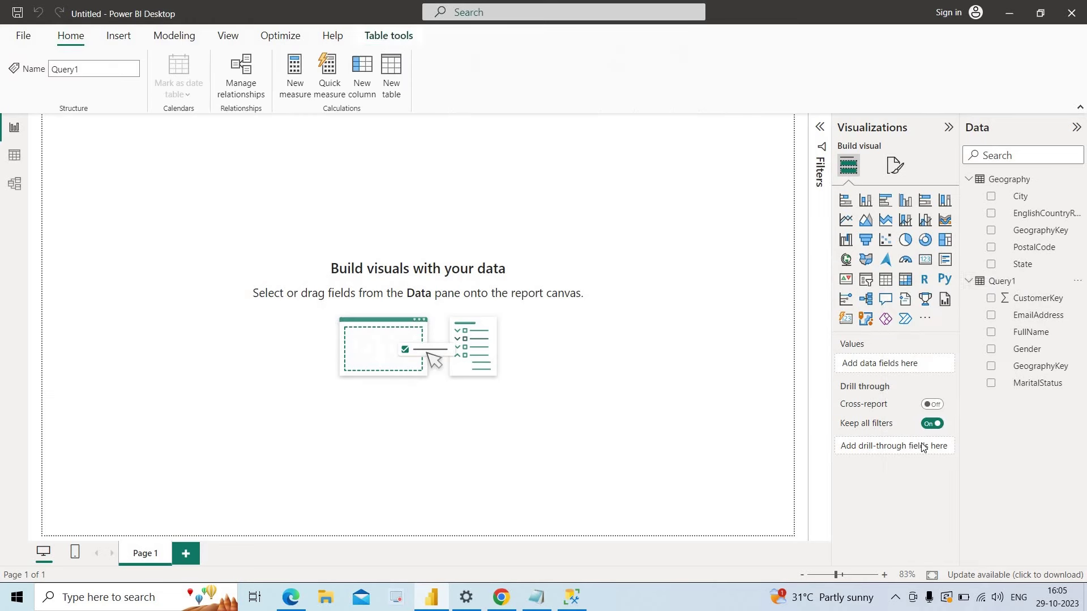
pyautogui.write('Custom')
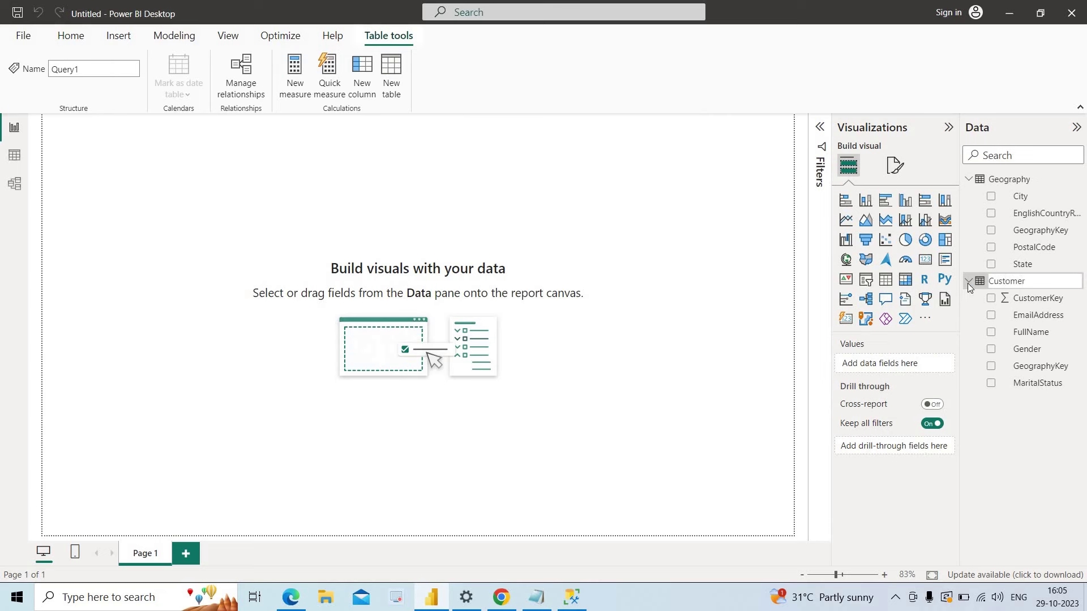
pyautogui.press('Return')
# - Examine the relationship between Geography and Customer in the model, and the columns and rows of the Customer table
pyautogui.click(14, 187)
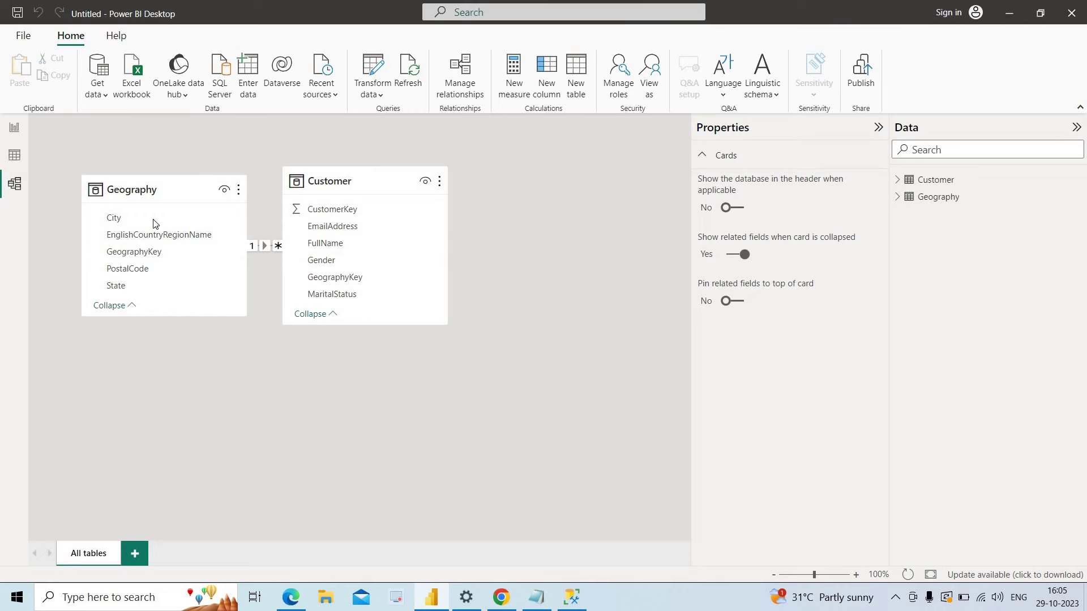
pyautogui.click(15, 167)
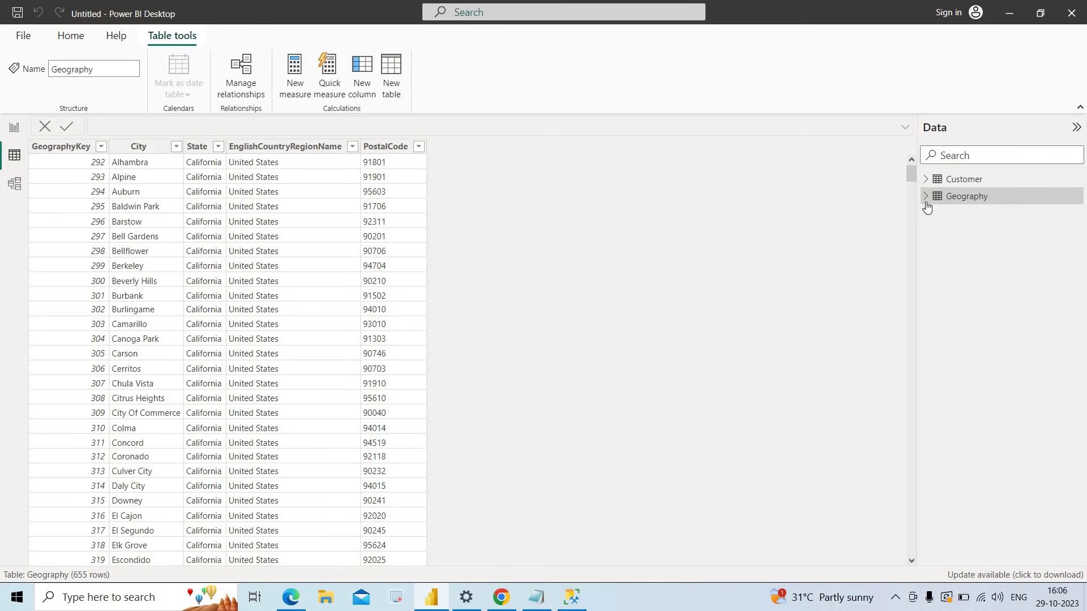
pyautogui.click(943, 184)
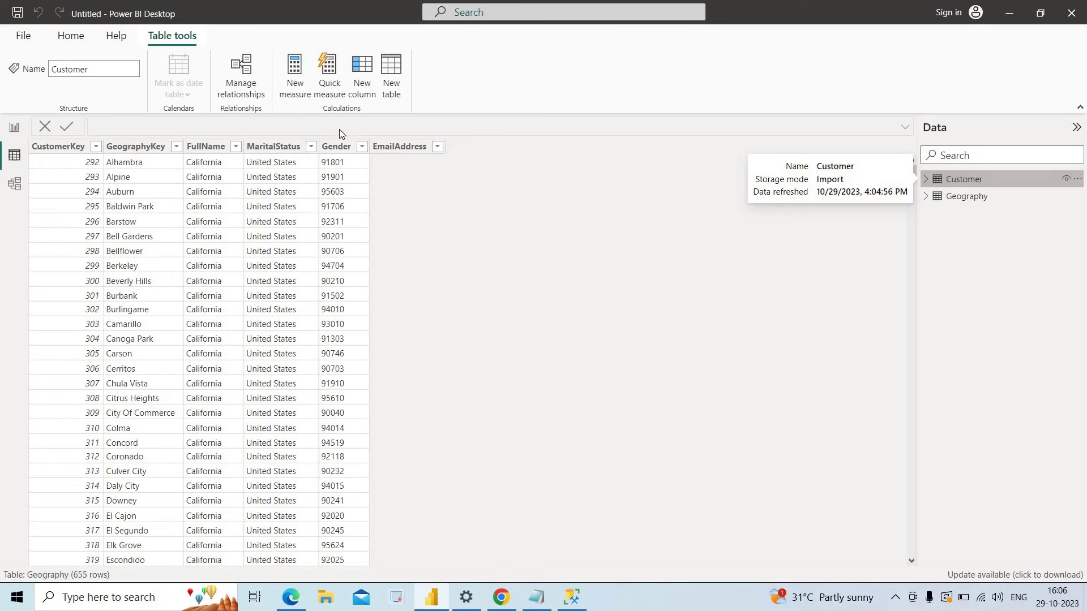
pyautogui.click(253, 149)
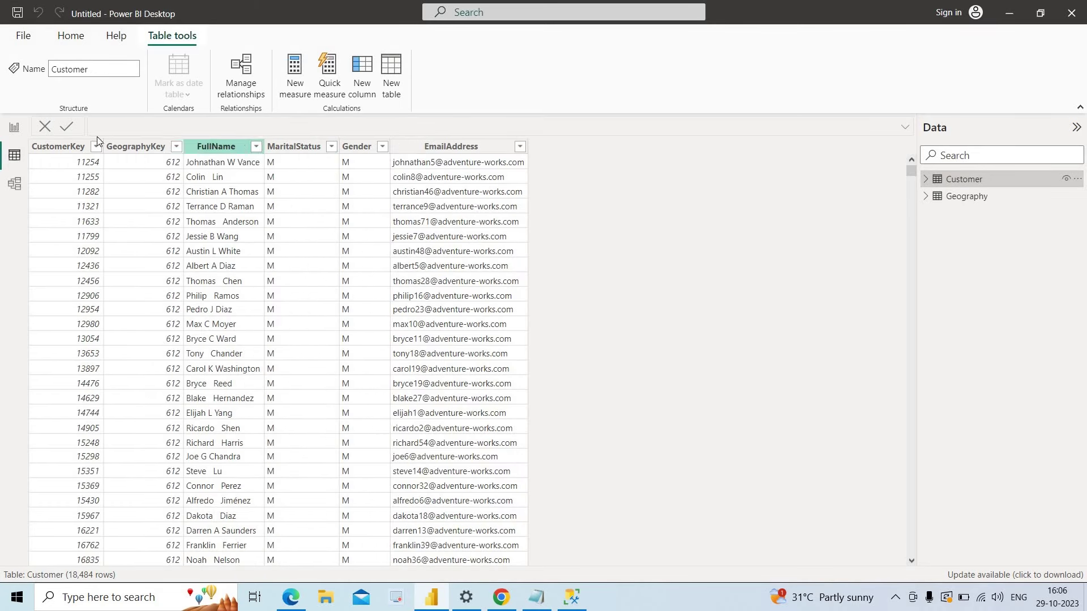
pyautogui.click(150, 147)
pyautogui.click(209, 148)
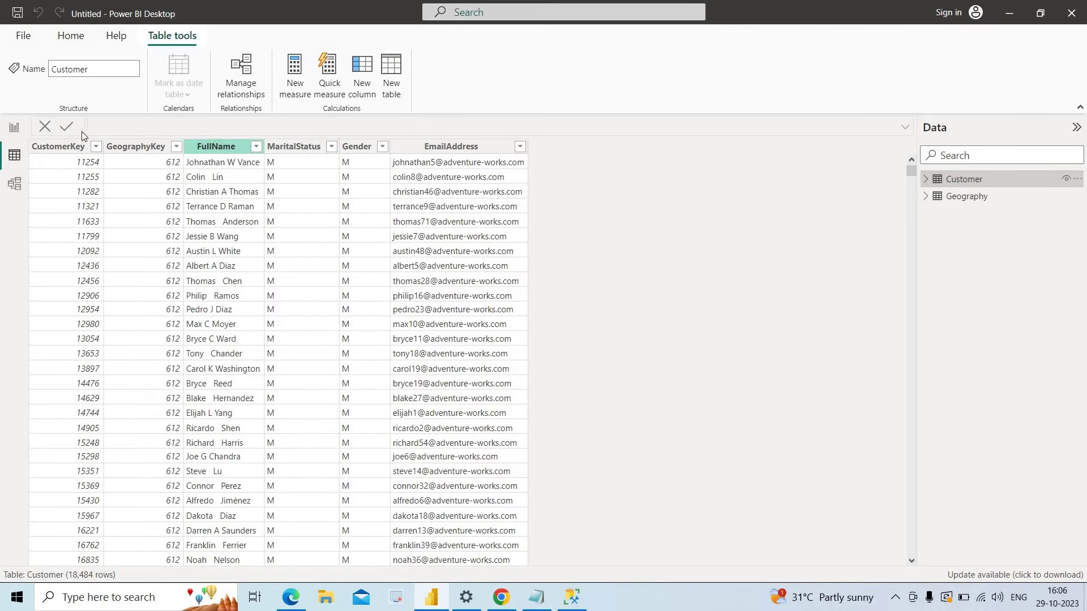
pyautogui.click(149, 147)
pyautogui.click(284, 229)
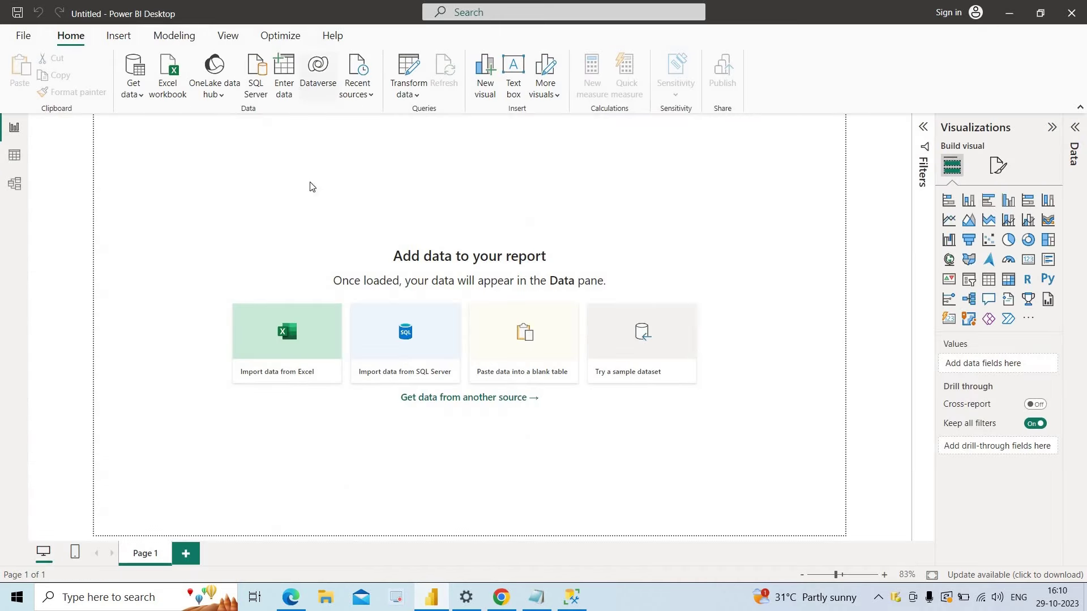
# - Switch to SQL Server Management Studio and list the tables of the Amazon database
pyautogui.click(1009, 13)
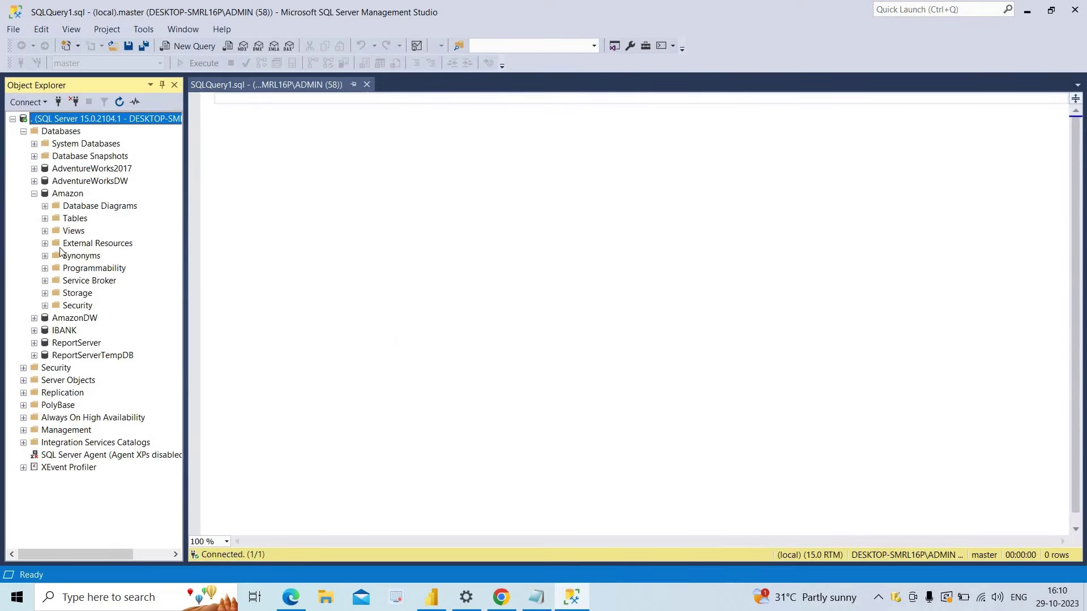
pyautogui.click(35, 194)
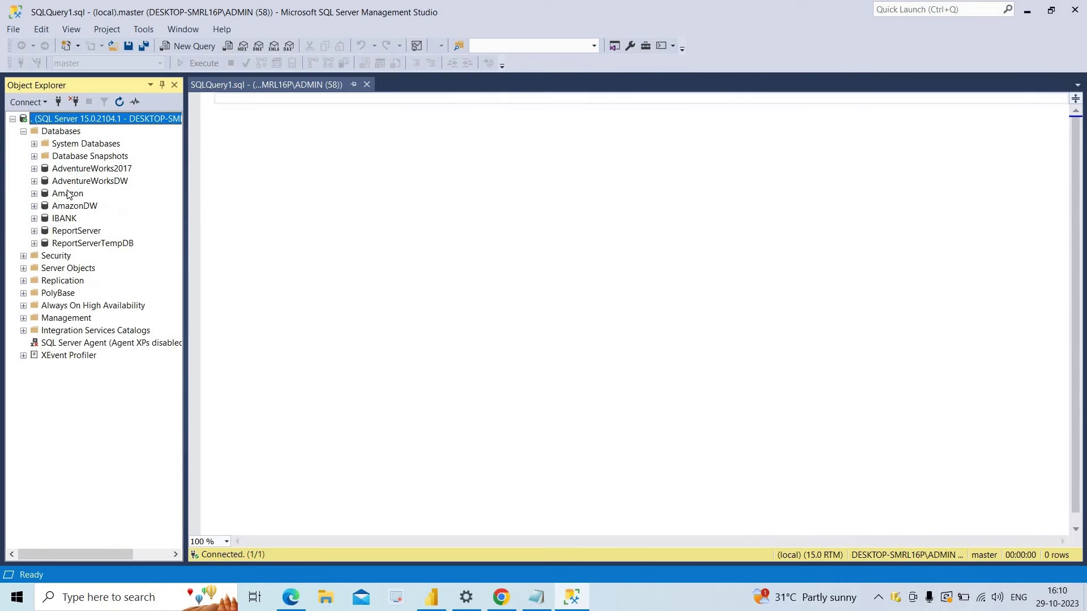
pyautogui.click(34, 194)
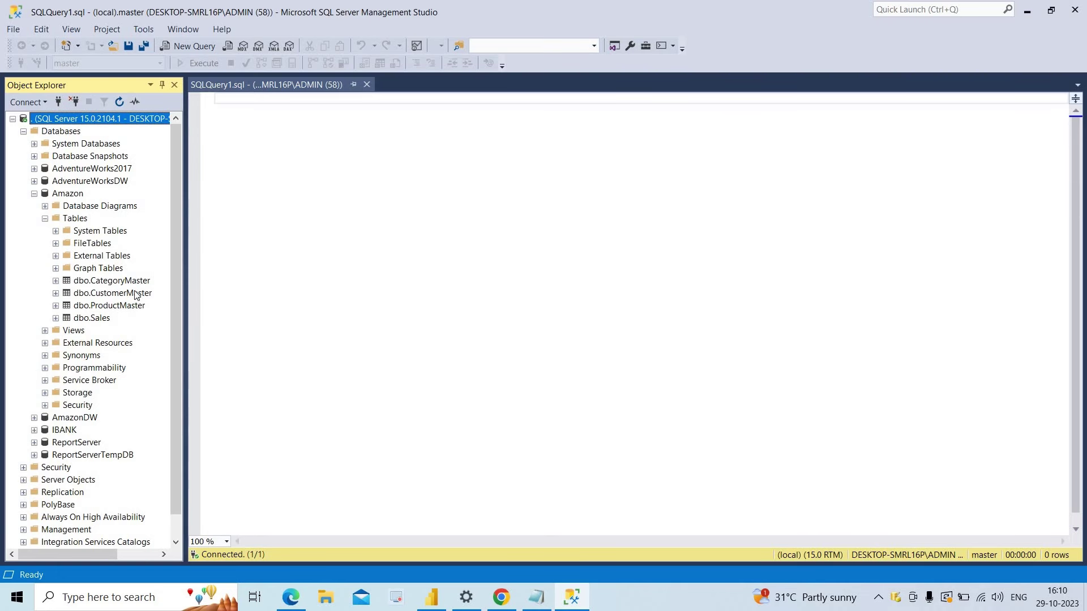
# - Switch to Power BI Desktop, start a SQL Server database connection and enter . as the server
pyautogui.click(433, 597)
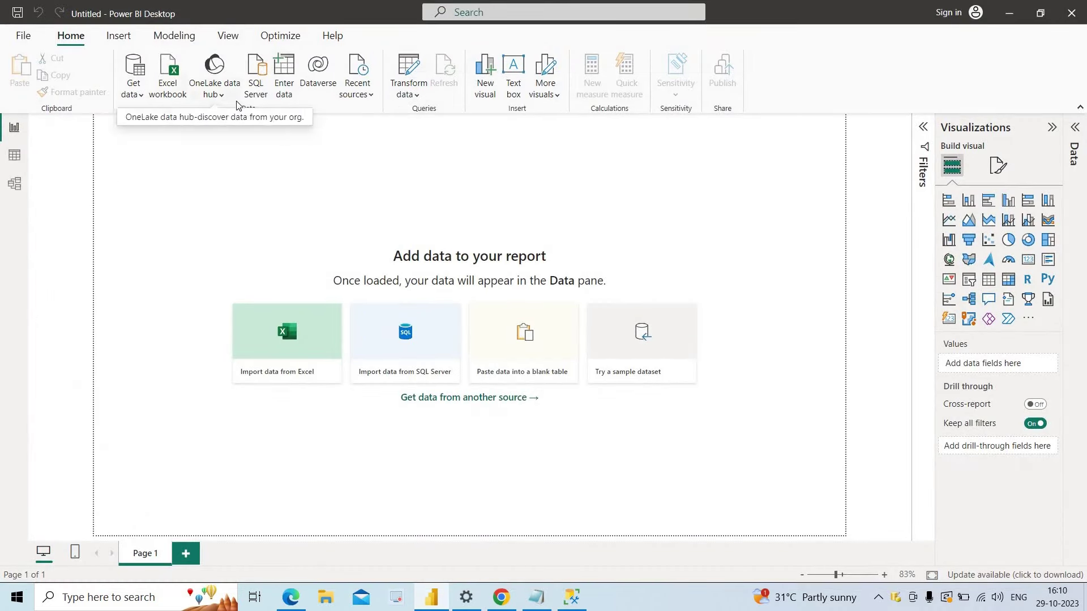
pyautogui.click(140, 95)
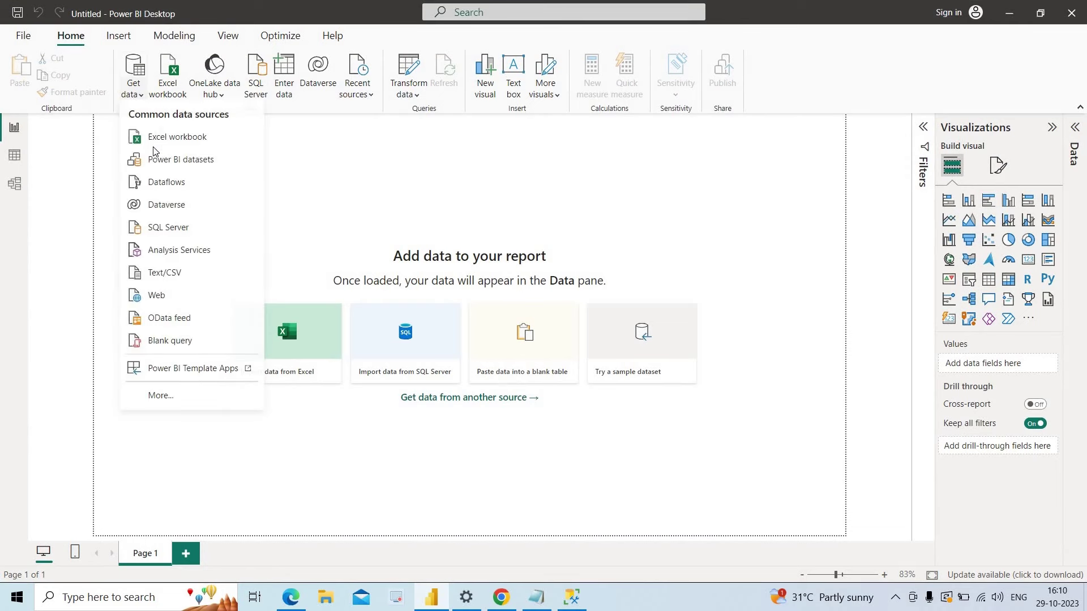
pyautogui.click(169, 231)
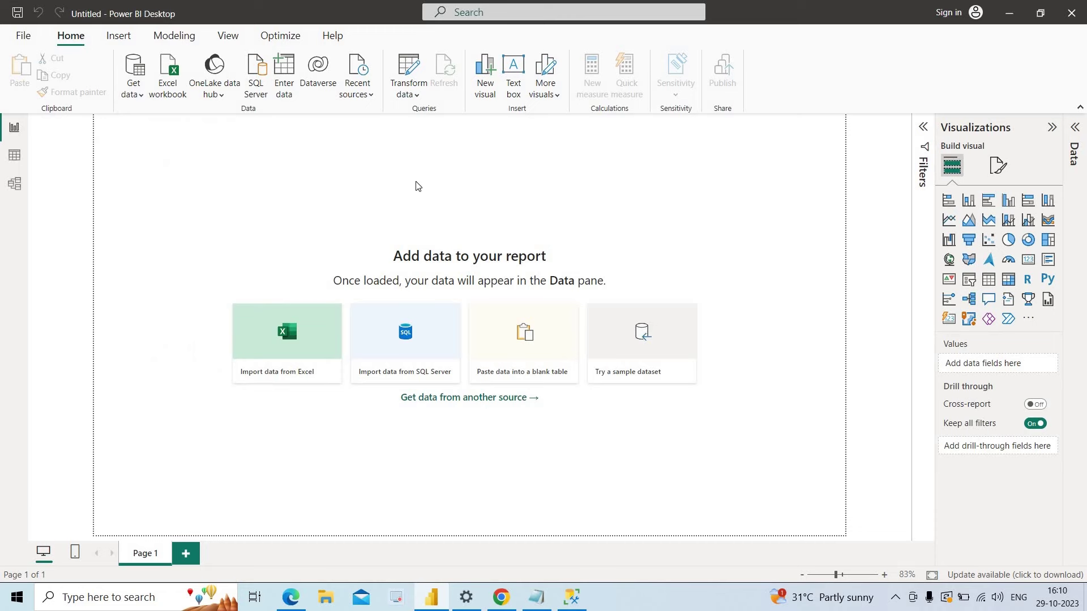
pyautogui.click(384, 232)
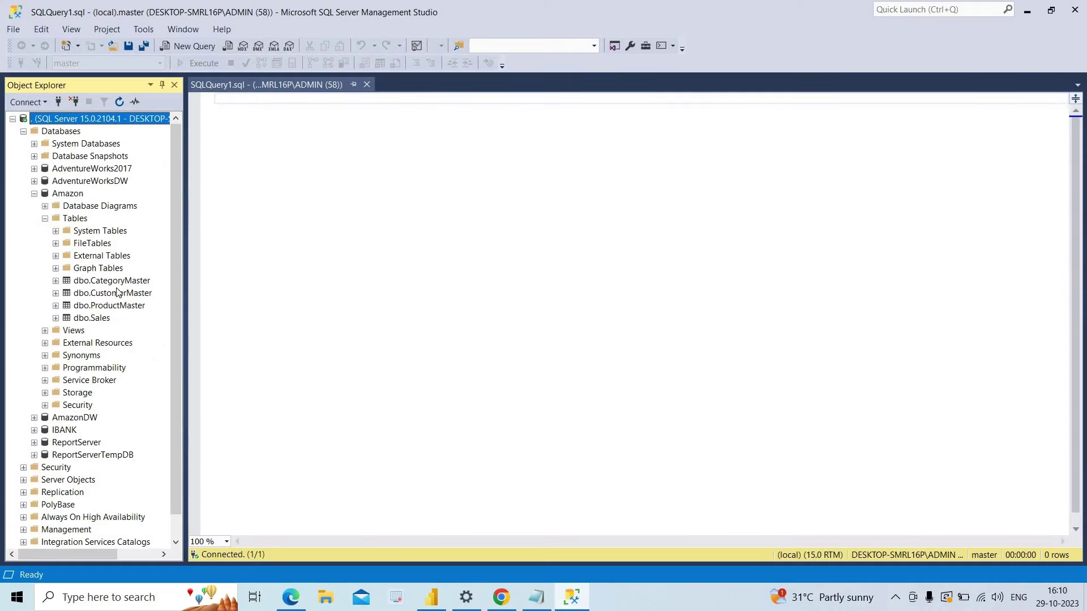
# - Switch to SQL Server Management Studio and copy the name of the Amazon database without renaming it
pyautogui.click(576, 545)
pyautogui.click(35, 194)
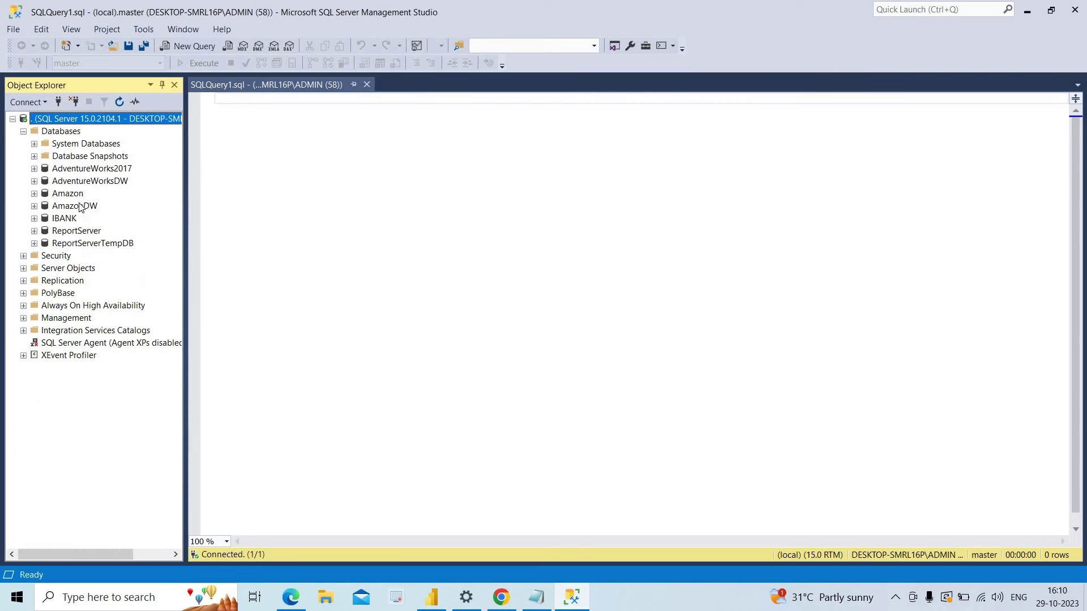
pyautogui.rightClick(76, 195)
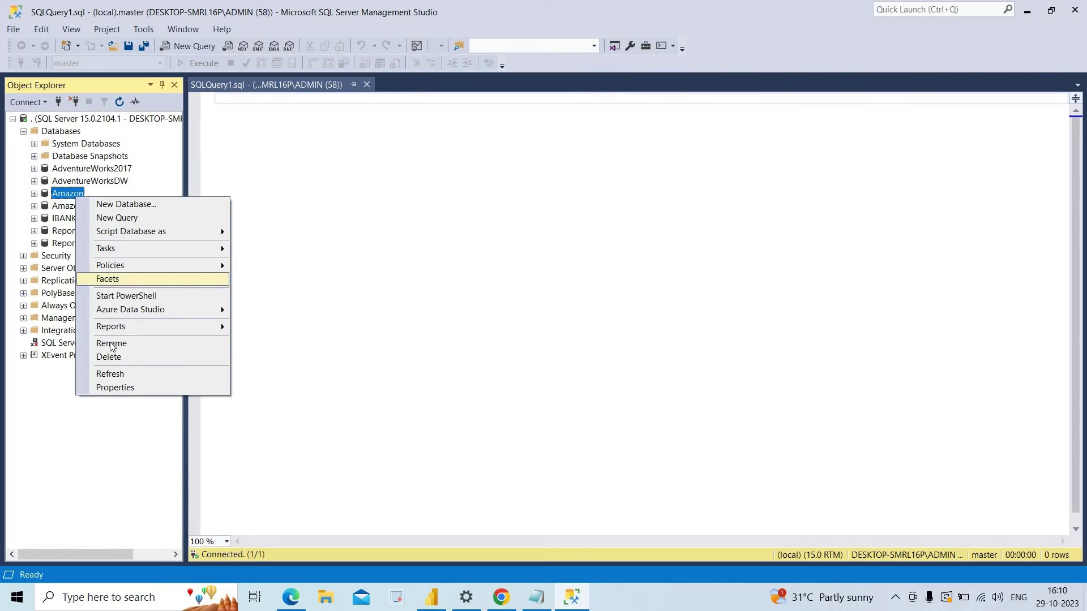
pyautogui.press('Return')
pyautogui.rightClick(74, 194)
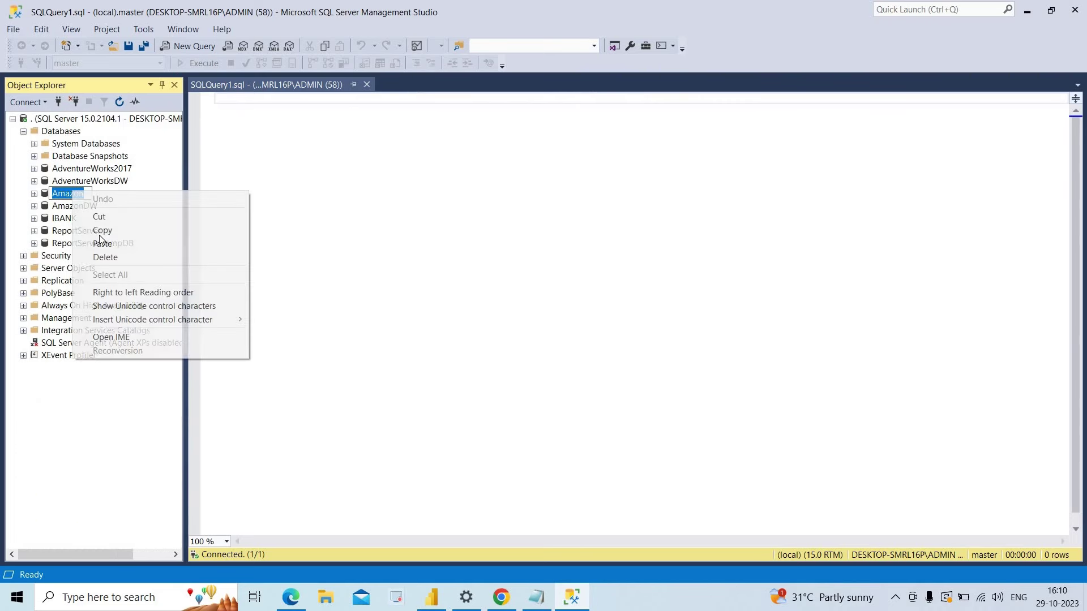
pyautogui.click(101, 232)
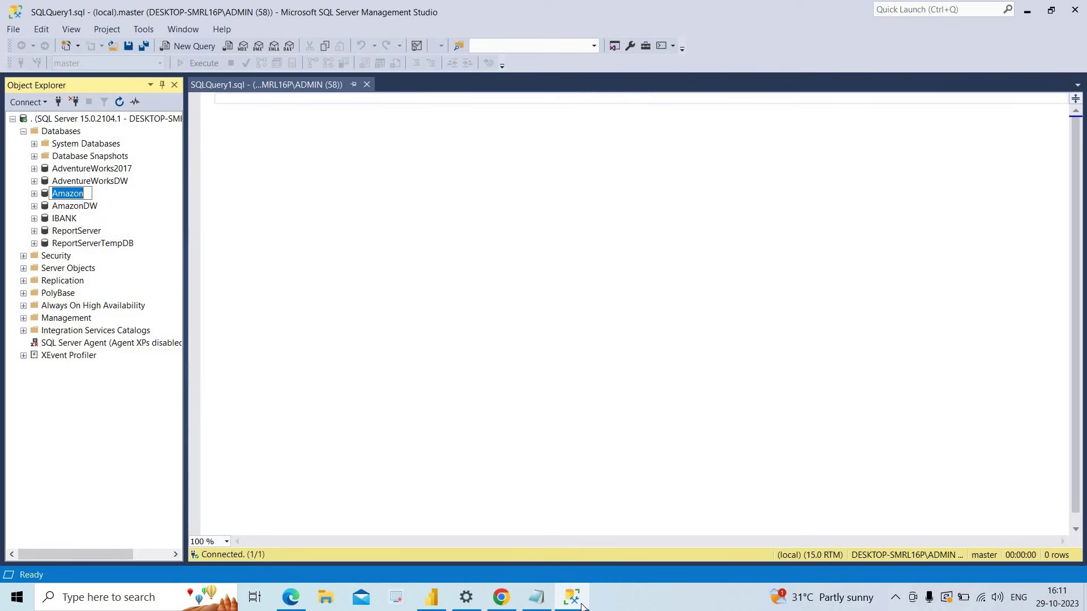
# - Switch to Power BI Desktop, paste Amazon as the database name and connect in DirectQuery mode
pyautogui.hotkey('alt', 'Tab')
pyautogui.rightClick(367, 269)
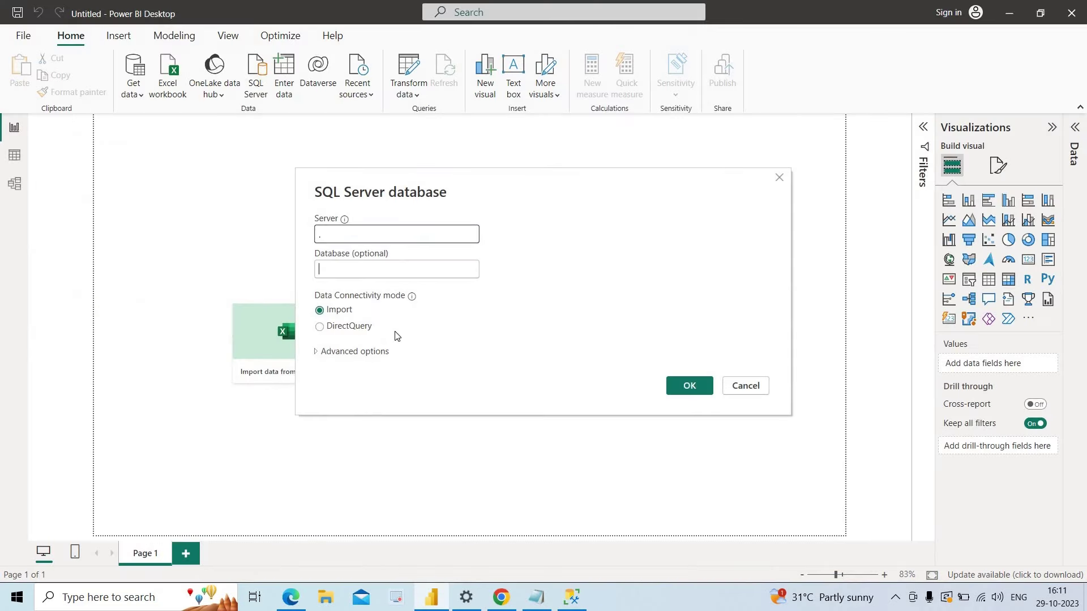
pyautogui.click(398, 323)
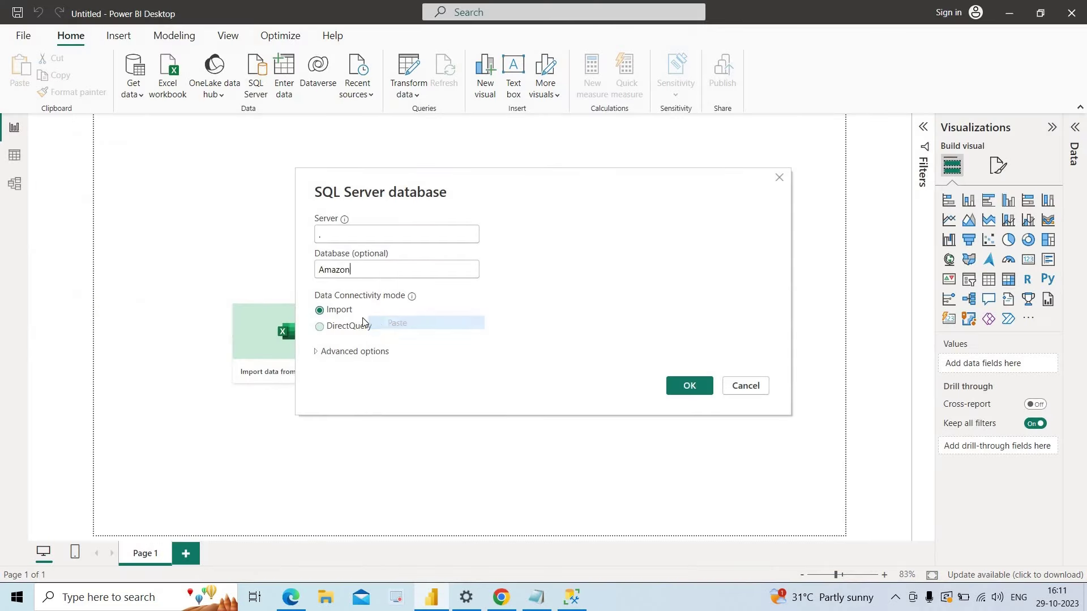
pyautogui.click(320, 327)
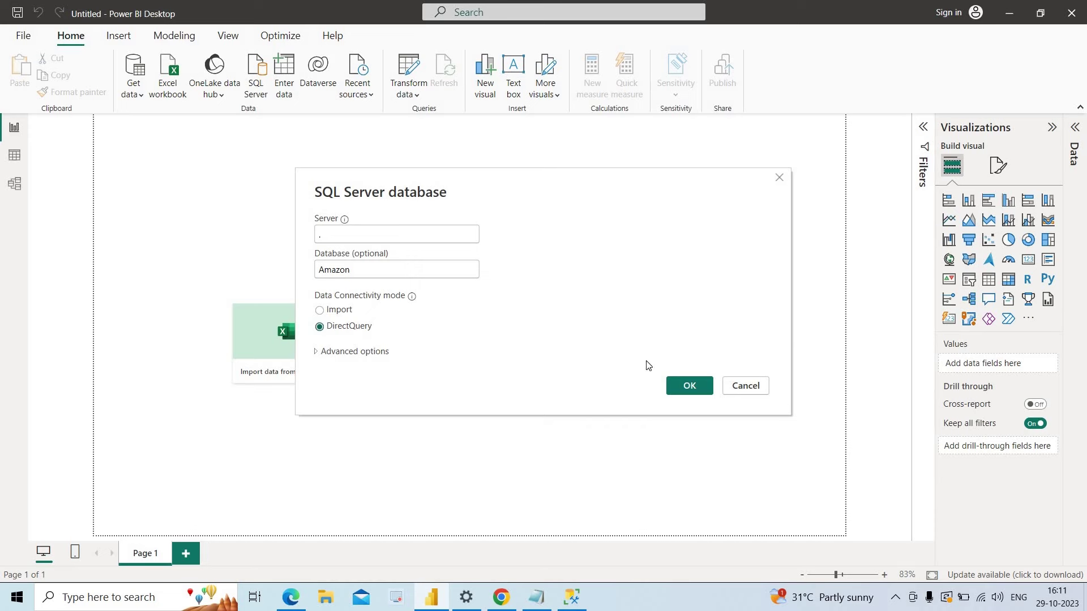
pyautogui.click(690, 388)
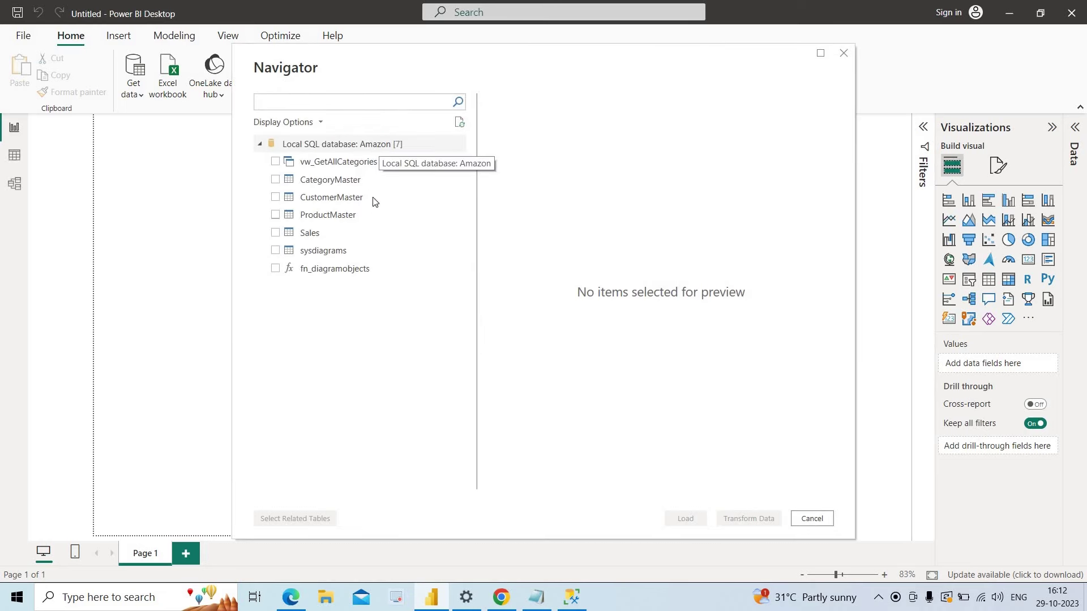
# - Load the CategoryMaster, CustomerMaster, ProductMaster and Sales tables from the Amazon database
pyautogui.click(275, 180)
pyautogui.click(275, 197)
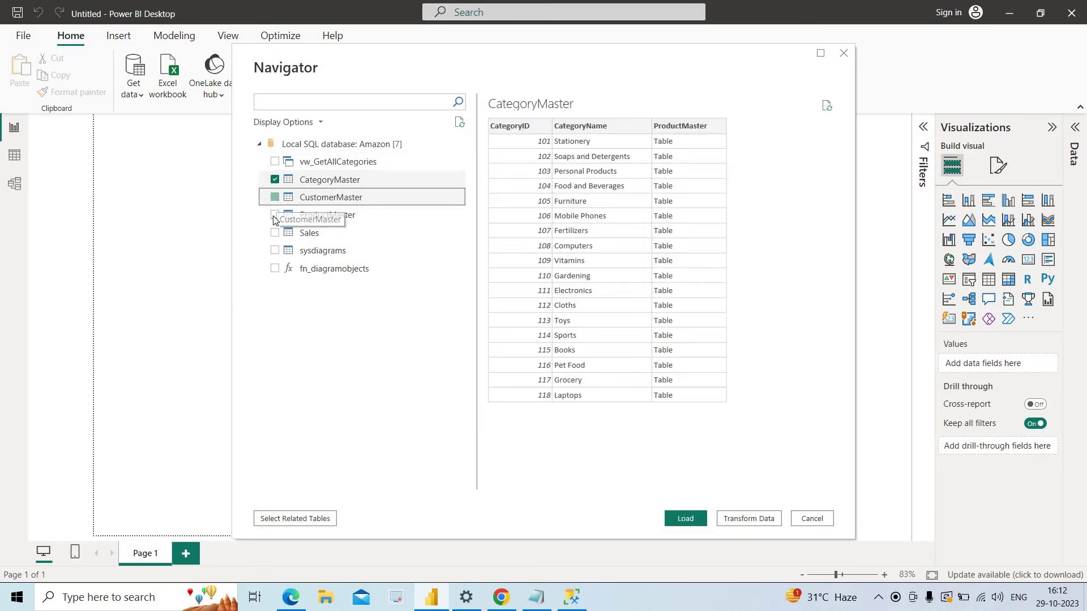
pyautogui.click(275, 214)
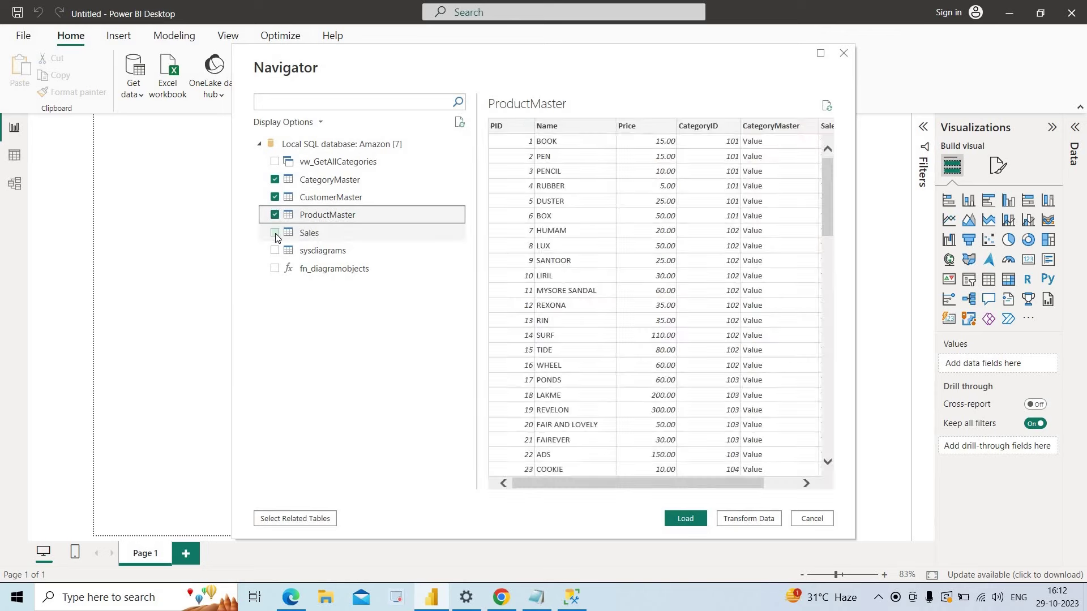
pyautogui.click(275, 233)
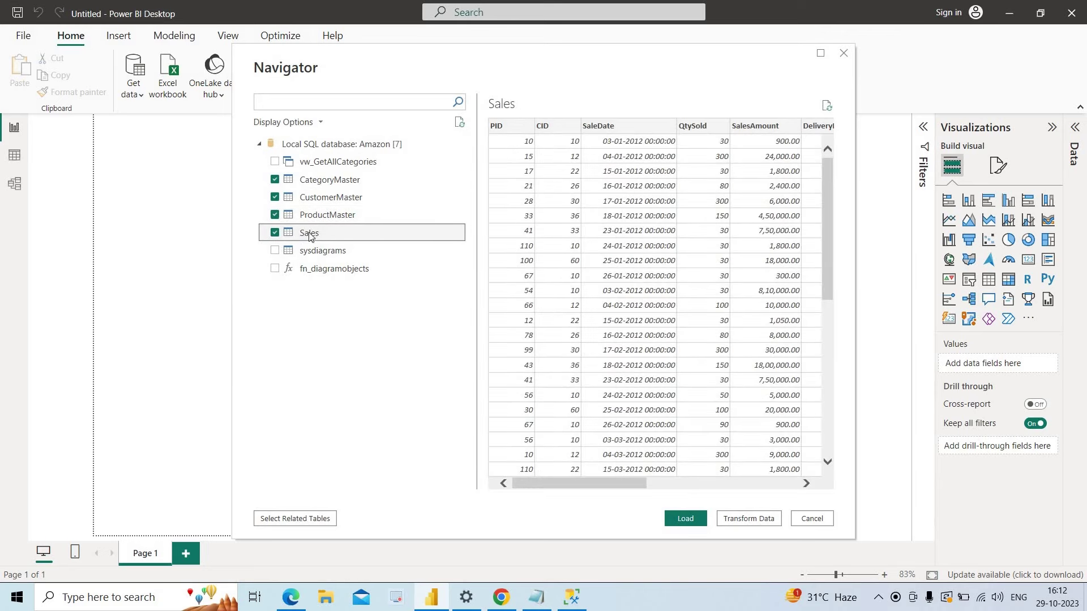
pyautogui.click(686, 520)
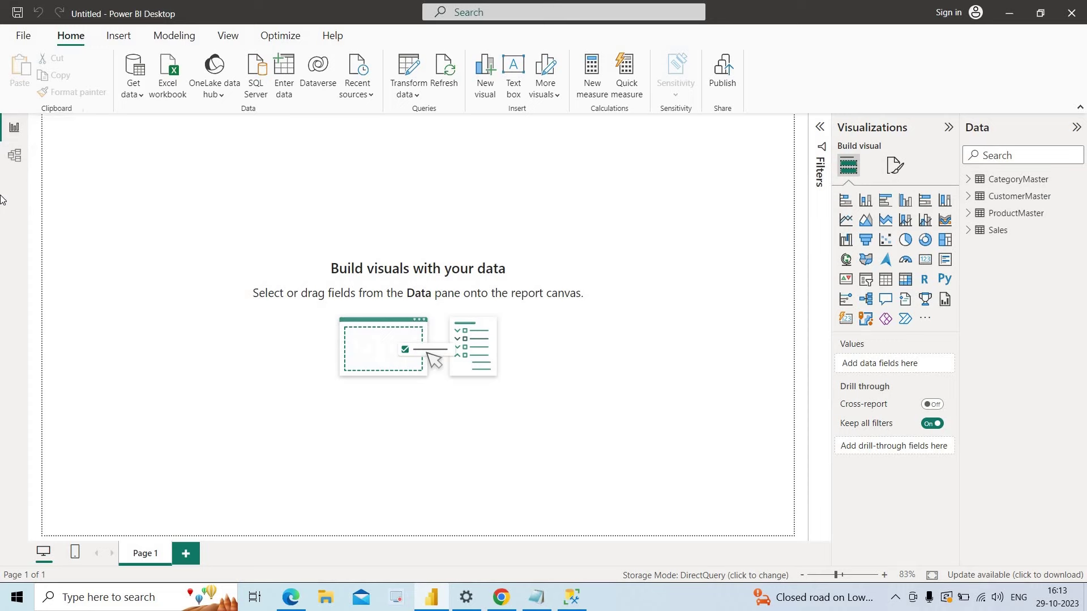
# - Examine the relationships between the CategoryMaster, ProductMaster and Sales tables in the model
pyautogui.click(18, 161)
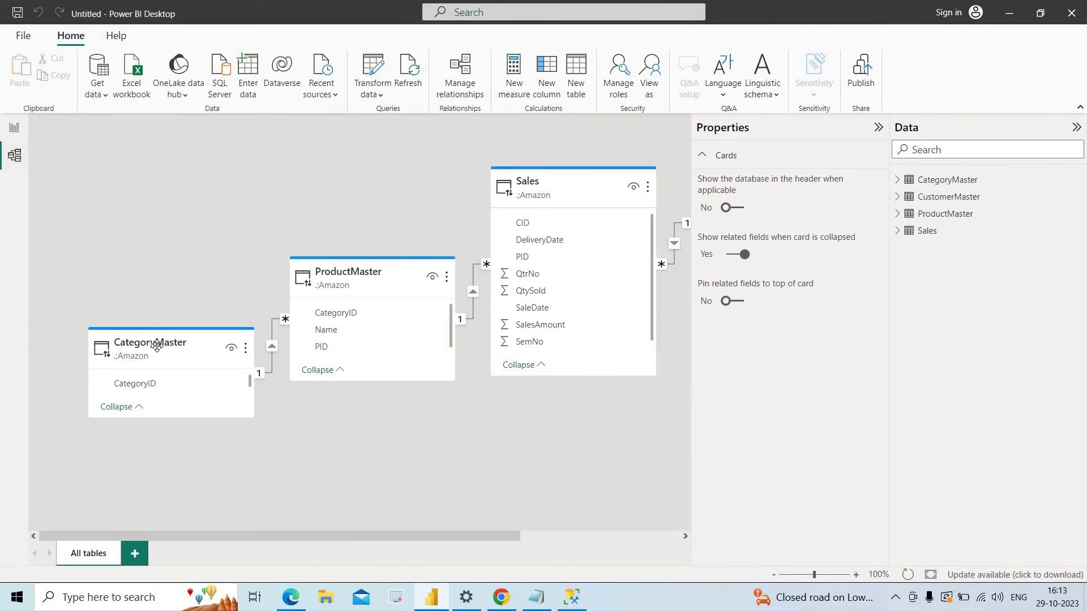
pyautogui.moveTo(170, 350)
pyautogui.moveTo(364, 275)
# - Add a stacked bar chart to the report page and move it slightly away from the page's upper-left corner
pyautogui.click(11, 133)
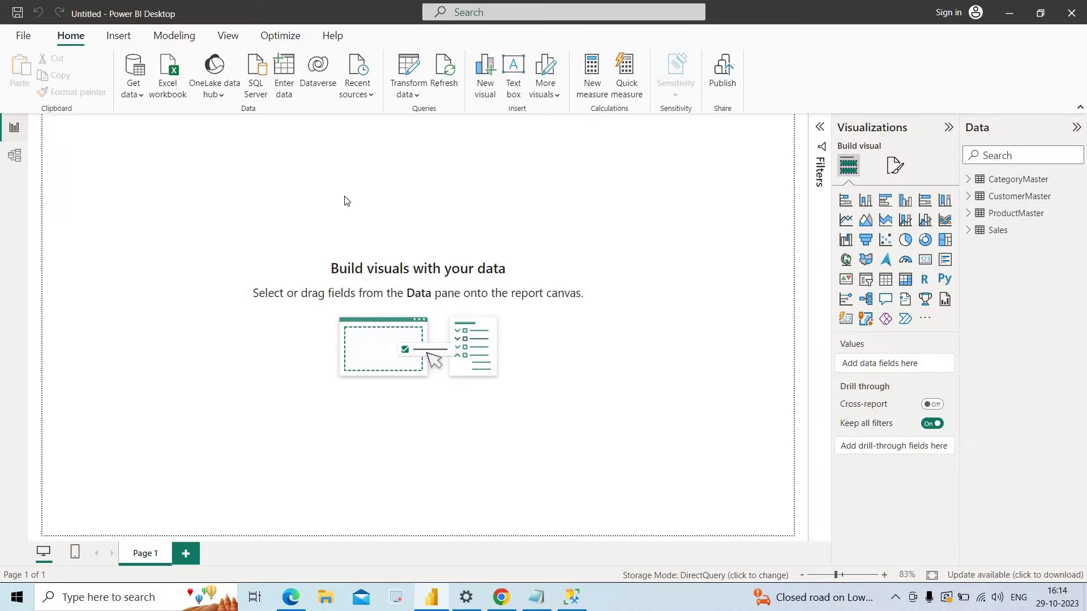
pyautogui.click(845, 201)
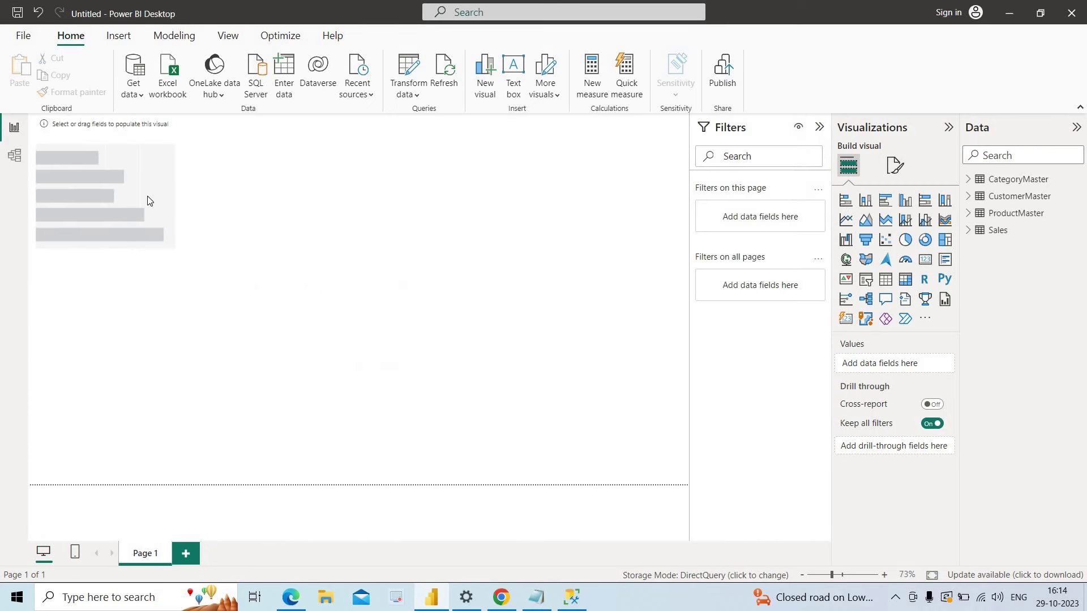
pyautogui.click(161, 229)
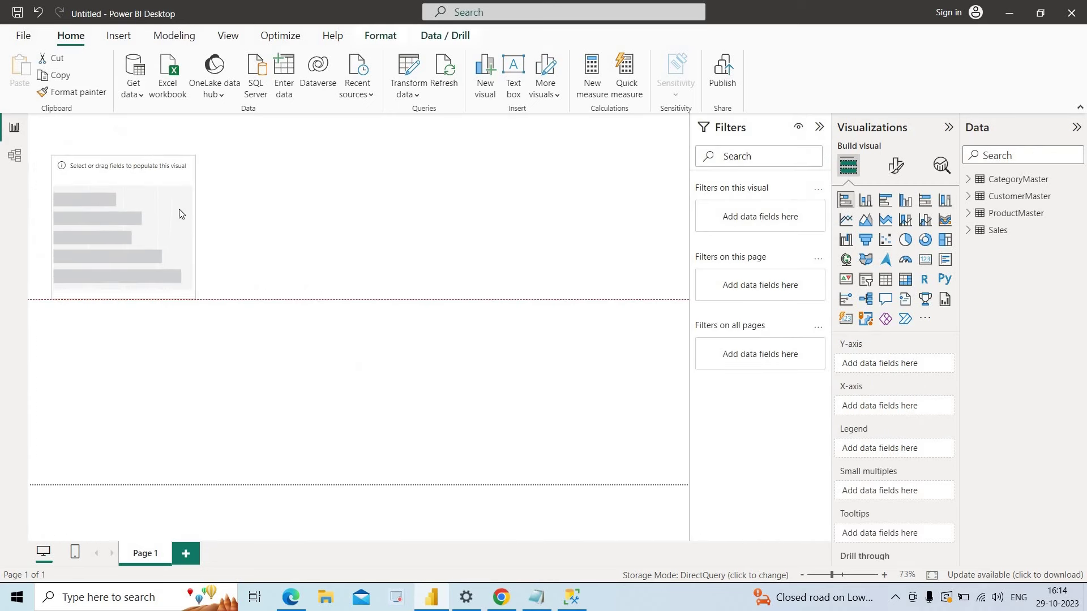
pyautogui.click(120, 218)
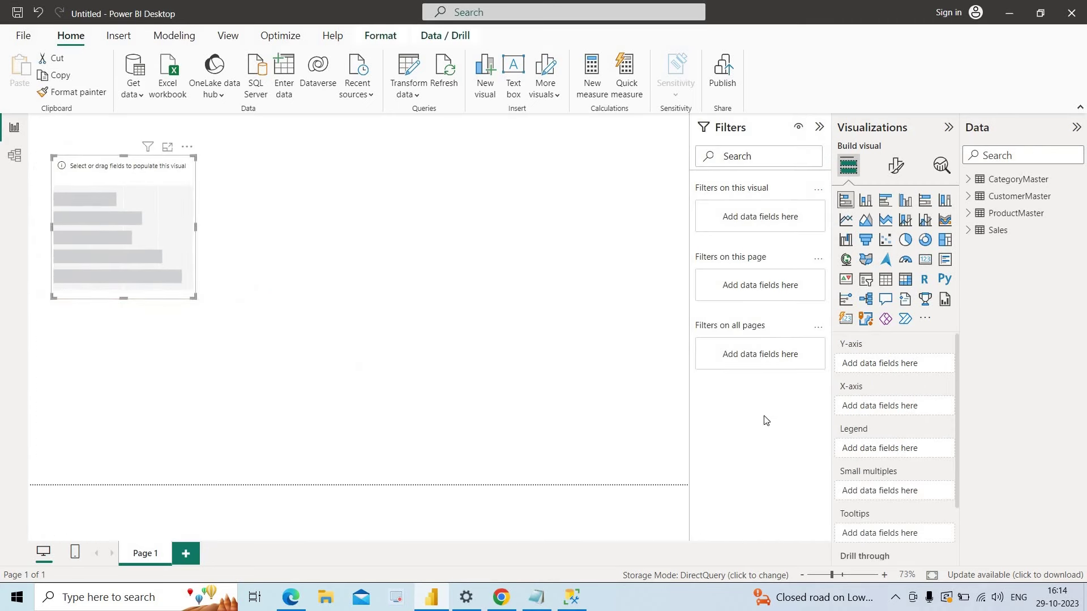
# - Assign City from CustomerMaster to the bar chart's Y-axis and SalesAmount from Sales to its X-axis, leaving the Legend empty
pyautogui.click(969, 232)
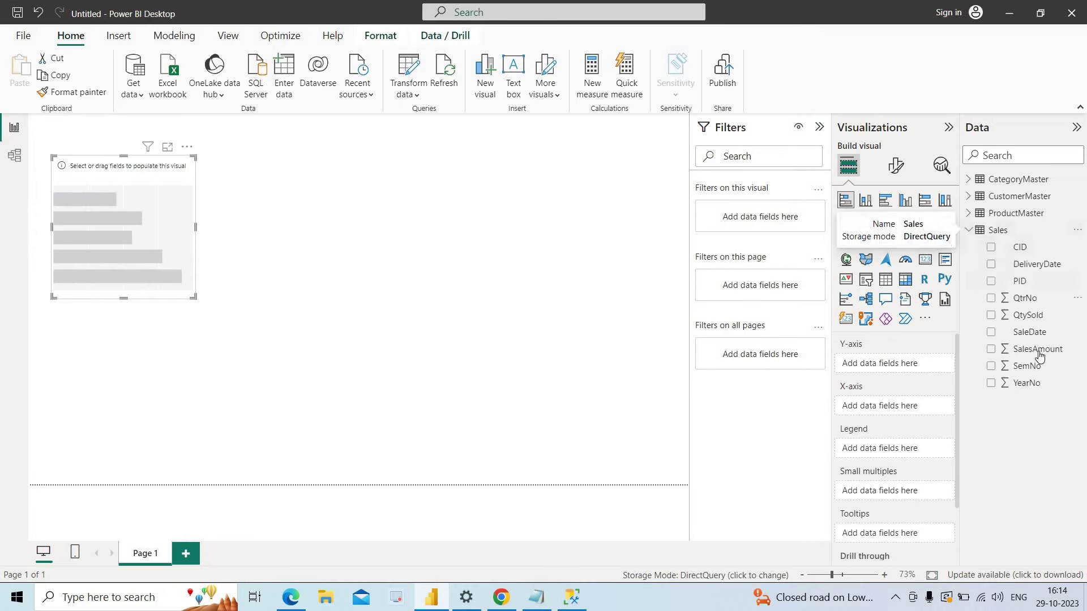
pyautogui.moveTo(1036, 349); pyautogui.dragTo(914, 444)
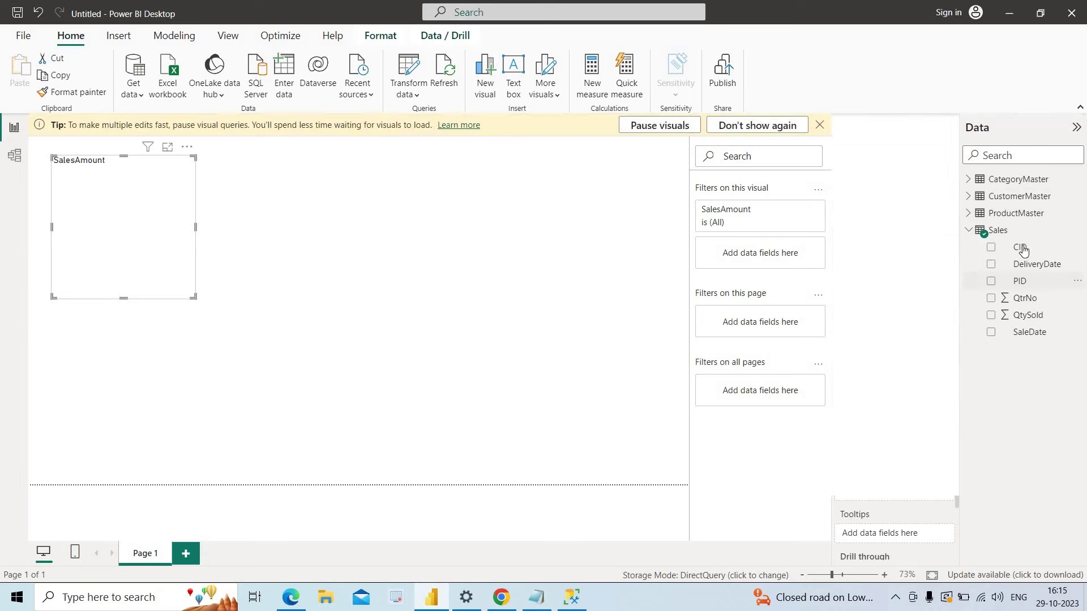
pyautogui.click(968, 196)
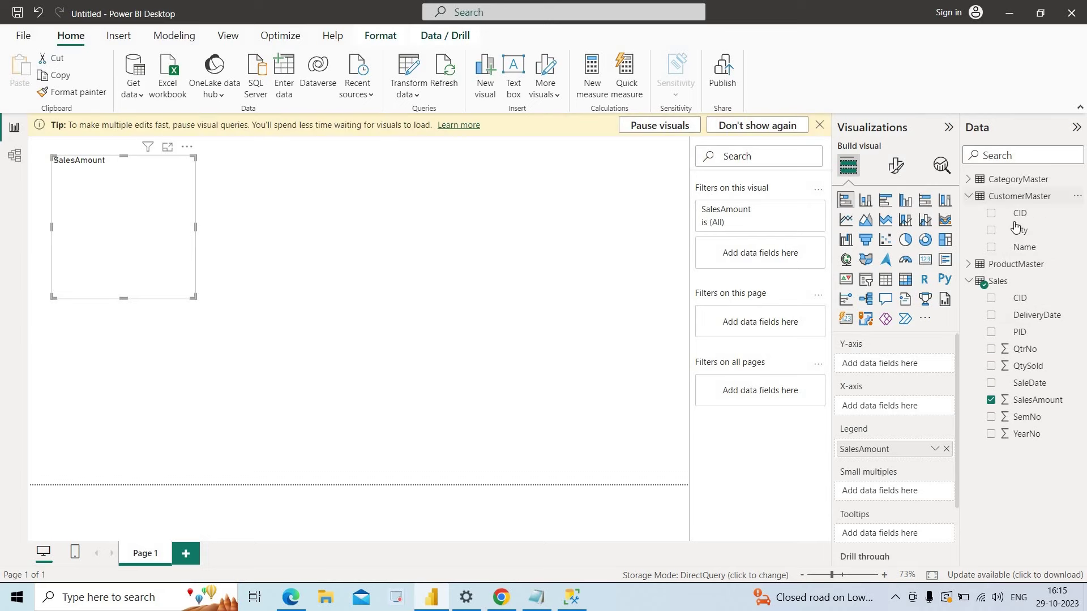
pyautogui.moveTo(1016, 230); pyautogui.dragTo(897, 407)
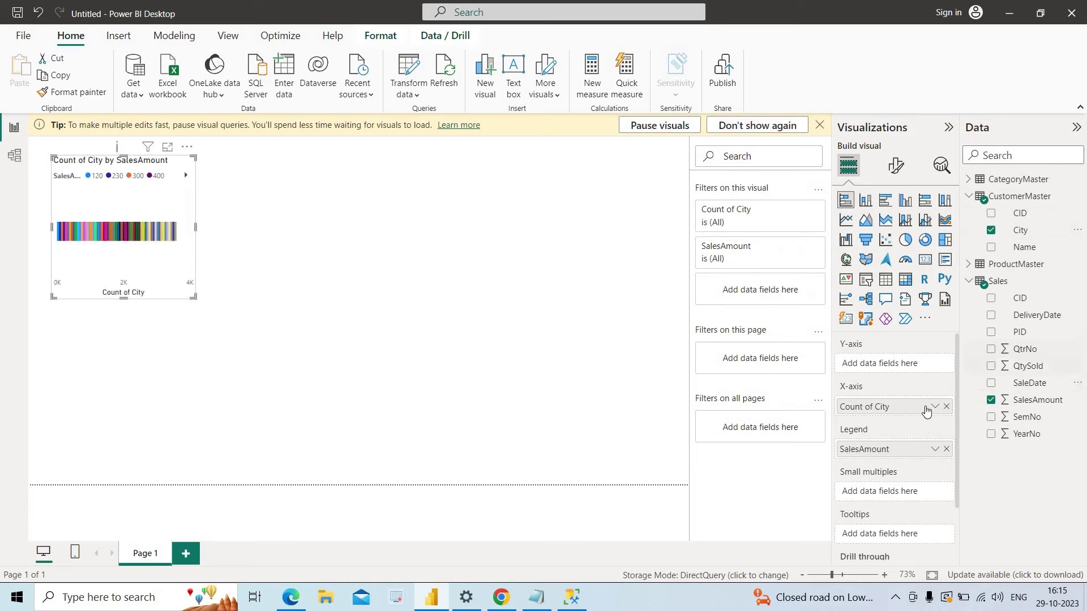
pyautogui.moveTo(926, 412); pyautogui.dragTo(922, 367)
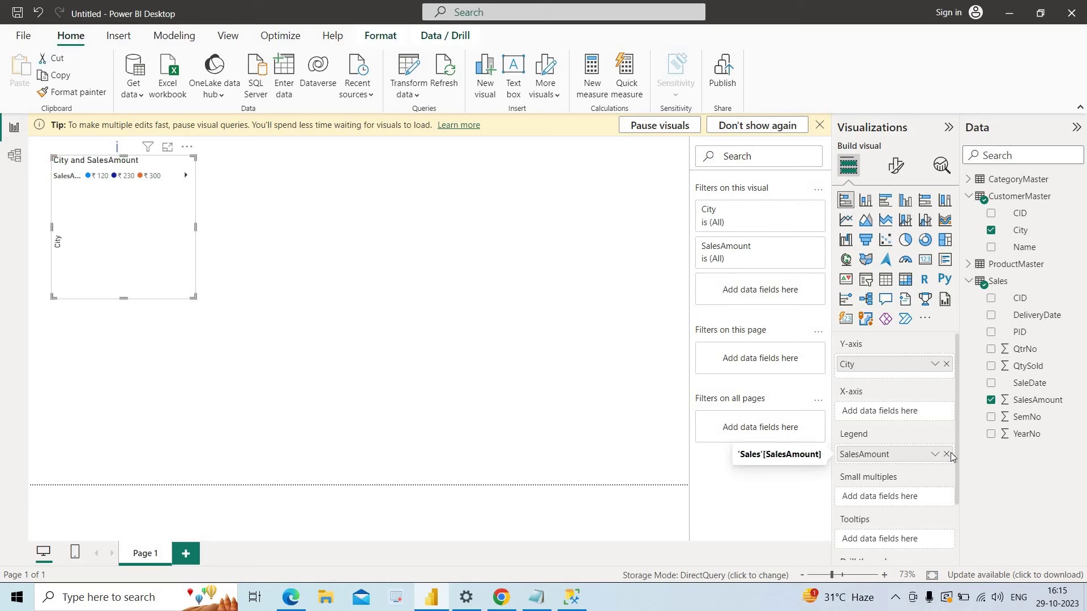
pyautogui.click(991, 400)
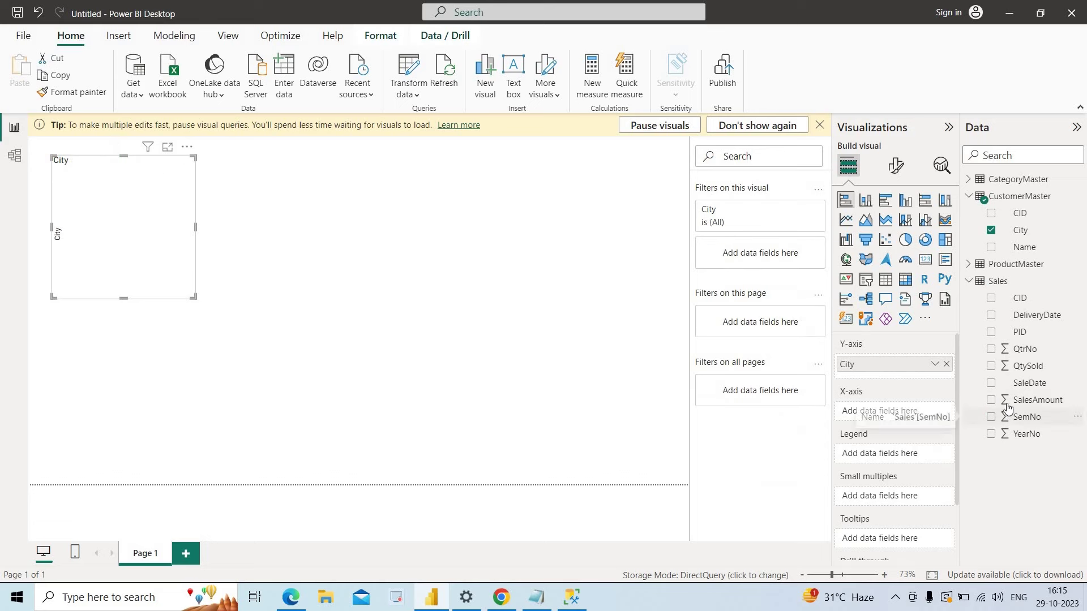
pyautogui.moveTo(1013, 400); pyautogui.dragTo(887, 412)
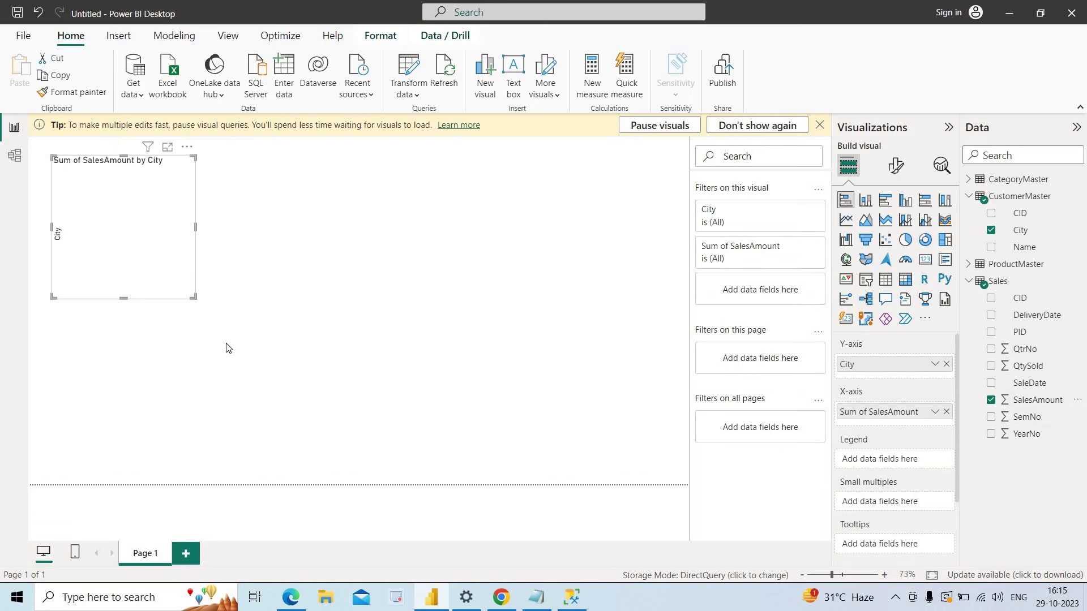
# - Enlarge the bar chart diagonally and turn on its data labels
pyautogui.moveTo(195, 299); pyautogui.dragTo(259, 363)
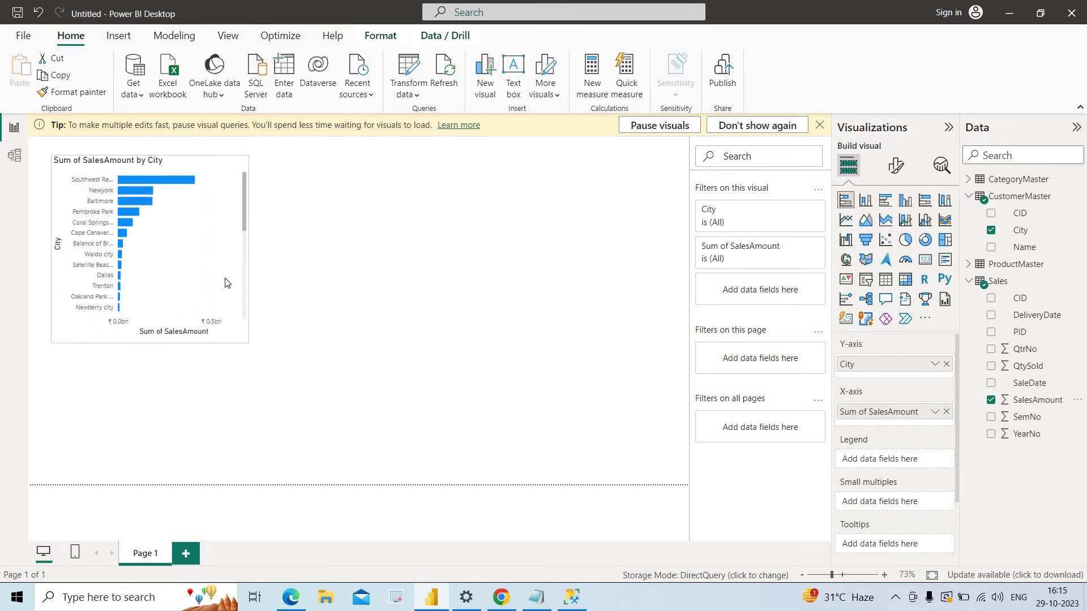
pyautogui.click(896, 165)
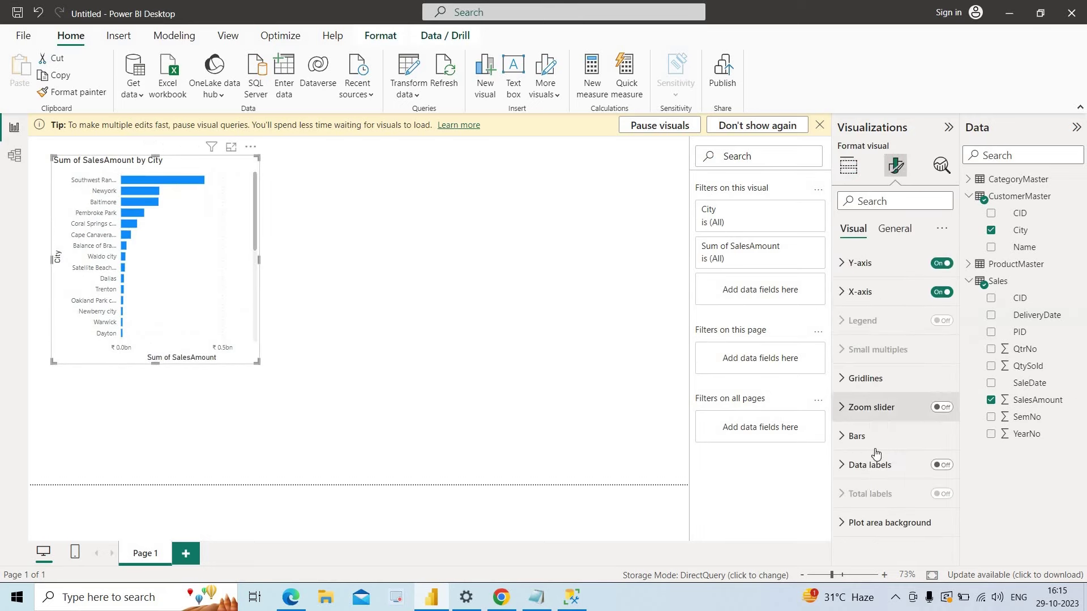
pyautogui.click(943, 465)
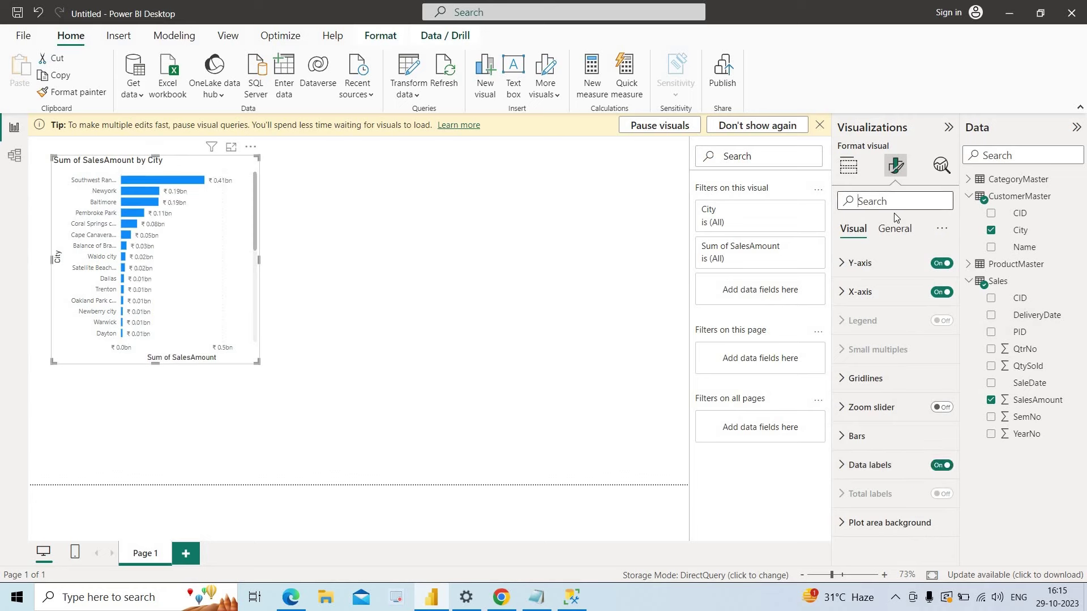
# - Turn on the visual border and shadow for the bar chart and dismiss the tip about pausing visual queries
pyautogui.write('bo')
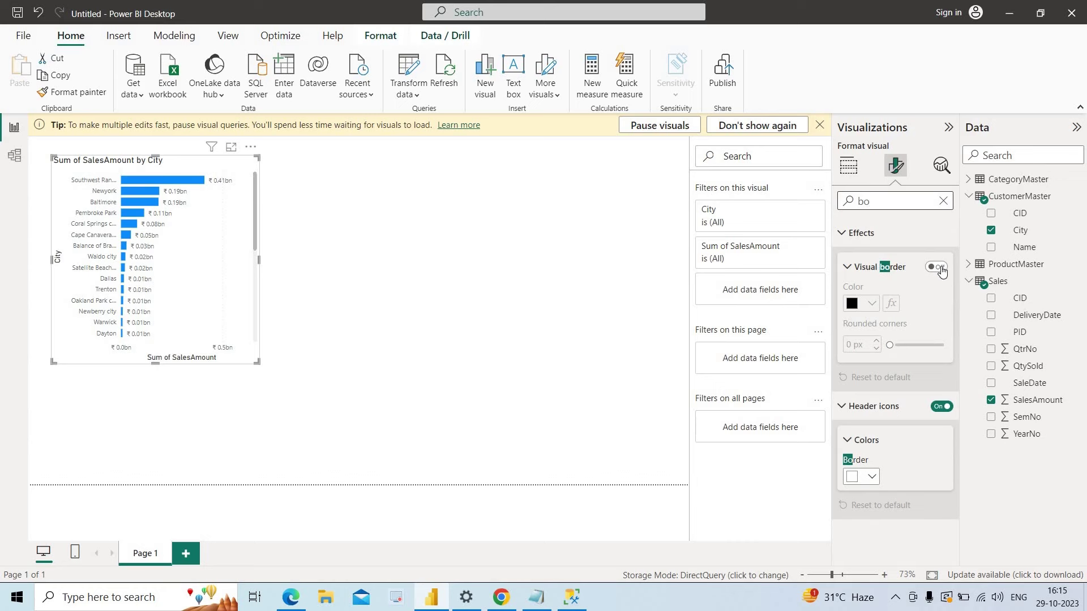
pyautogui.click(942, 271)
pyautogui.moveTo(871, 202); pyautogui.dragTo(848, 205)
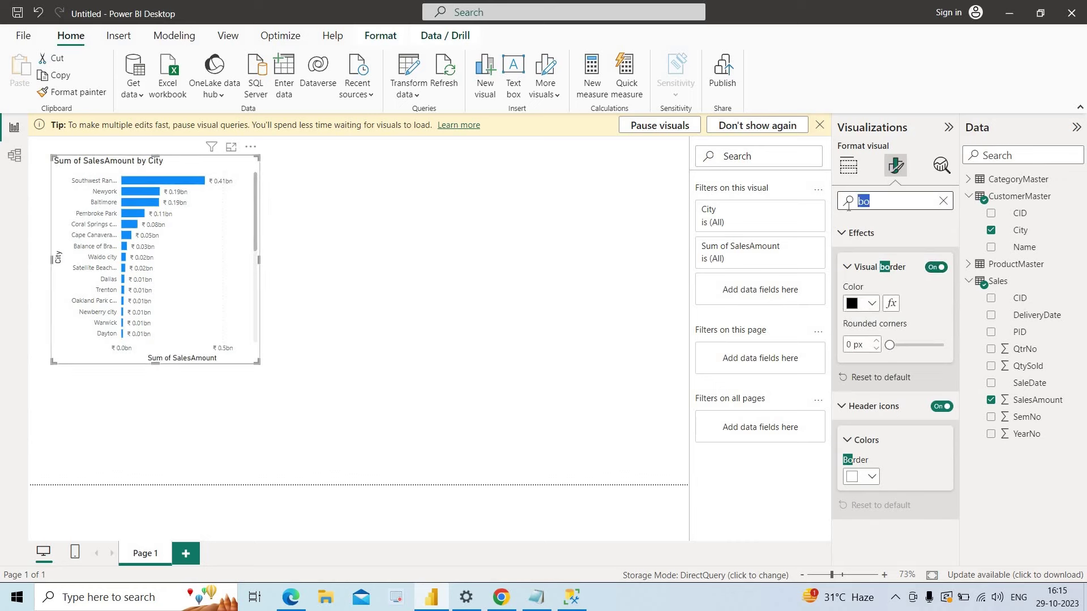
pyautogui.write('sh')
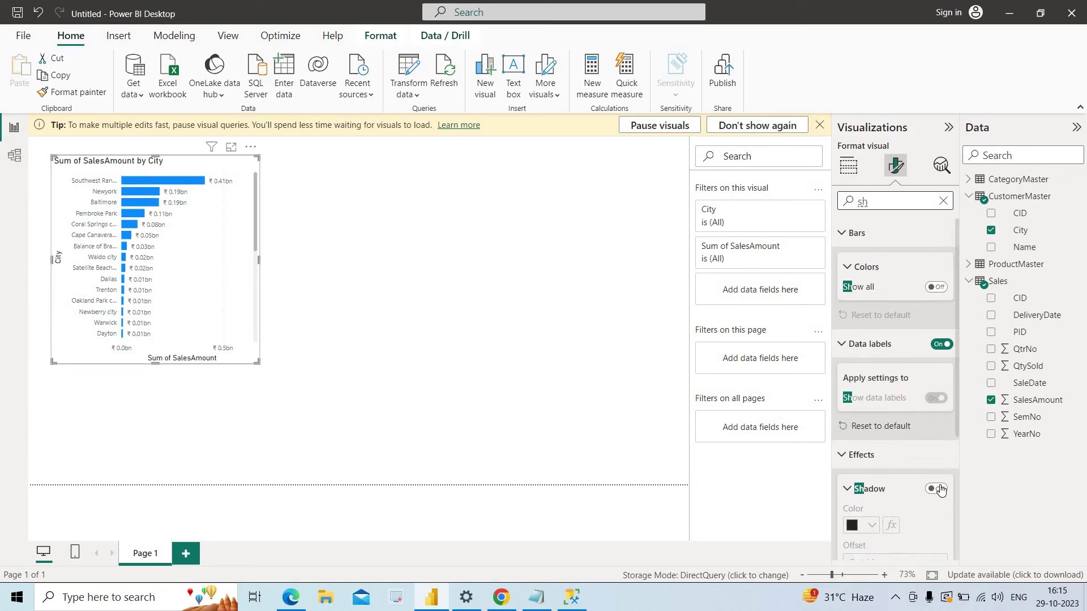
pyautogui.click(937, 489)
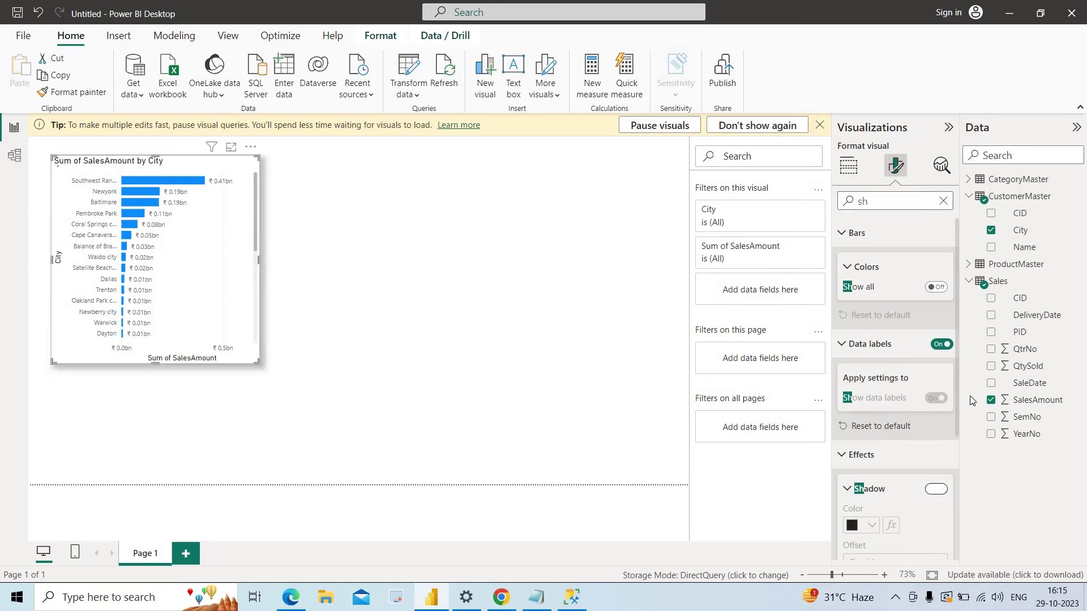
pyautogui.click(656, 176)
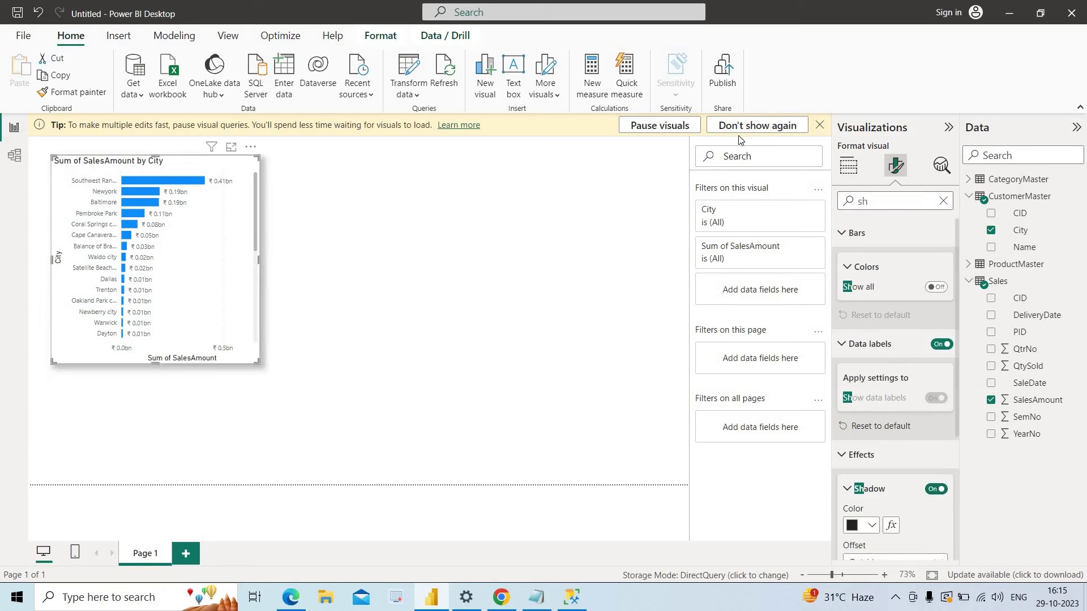
pyautogui.click(820, 125)
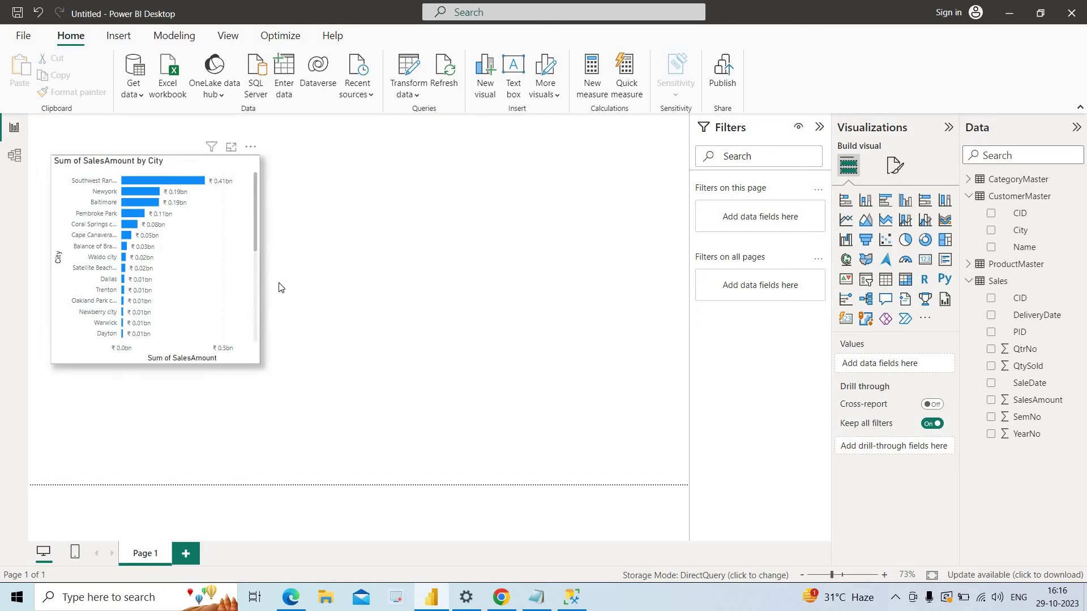
# - Widen the bar chart further and make it slightly taller
pyautogui.click(260, 270)
pyautogui.moveTo(259, 271); pyautogui.dragTo(352, 267)
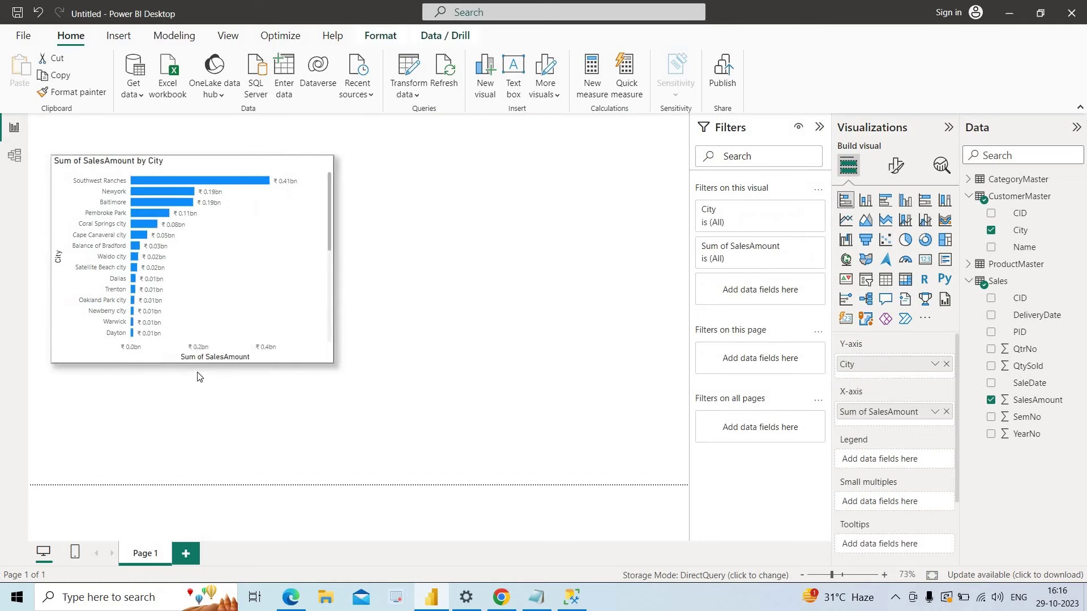
pyautogui.moveTo(202, 378); pyautogui.dragTo(200, 387)
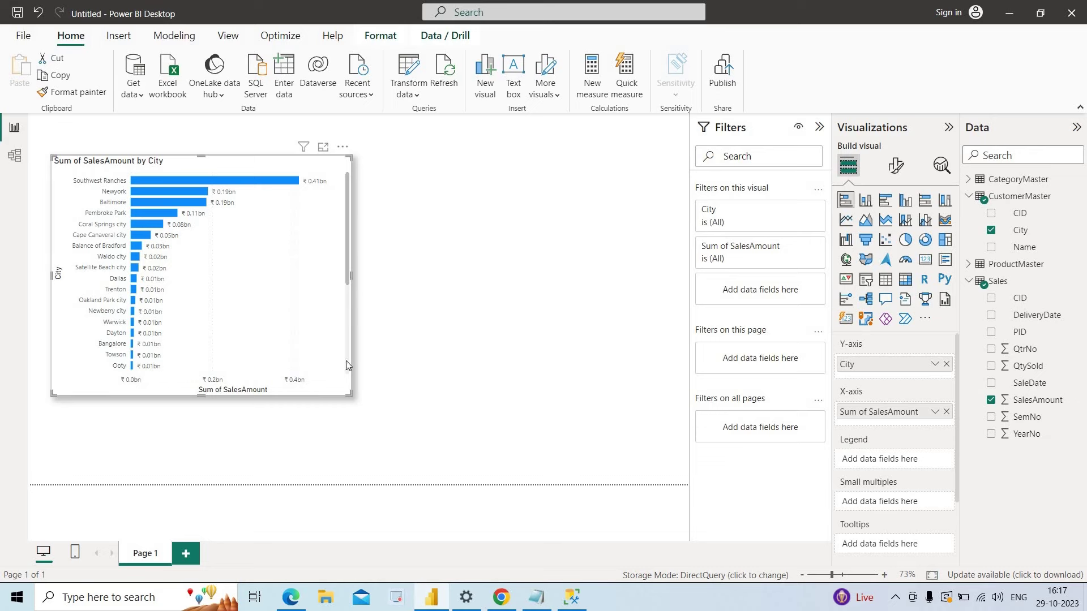
# - Switch to SQL Server Management Studio, write "use Amazon" followed by "go" in the query window and execute it
pyautogui.click(588, 601)
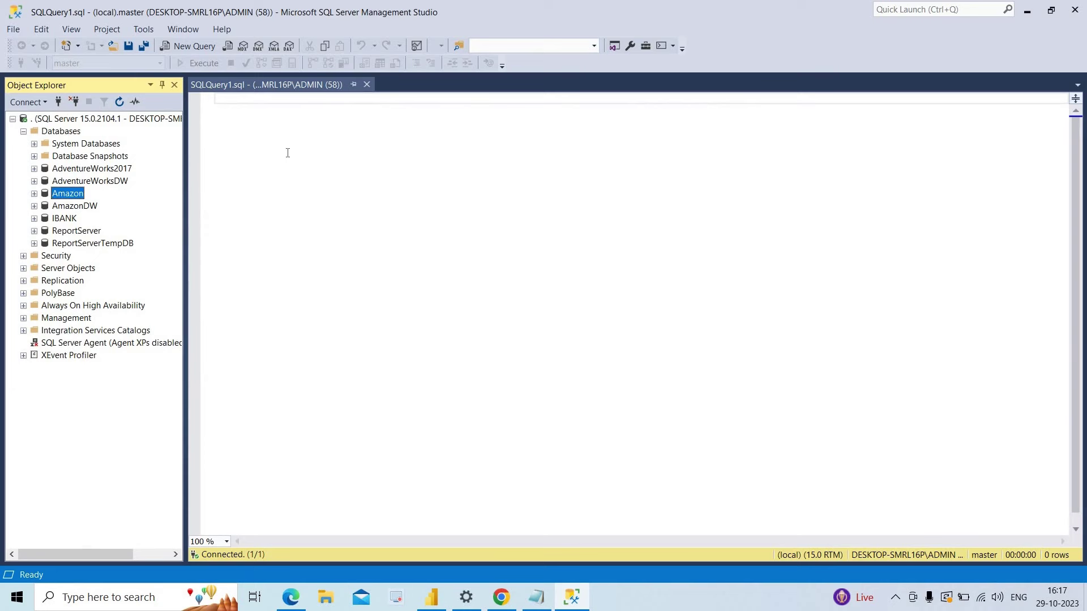
pyautogui.click(256, 101)
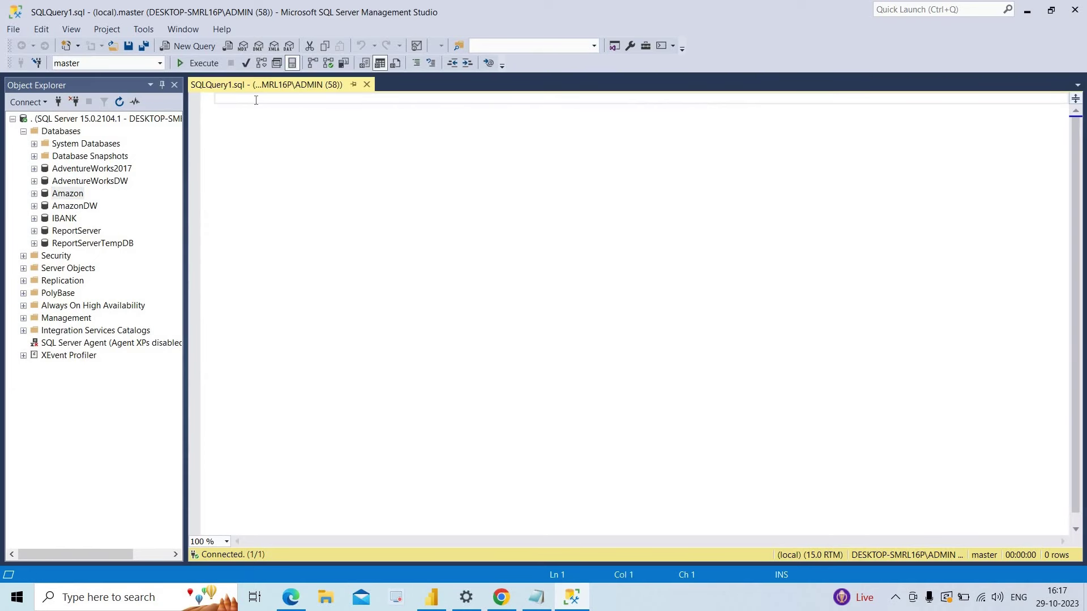
pyautogui.write('use')
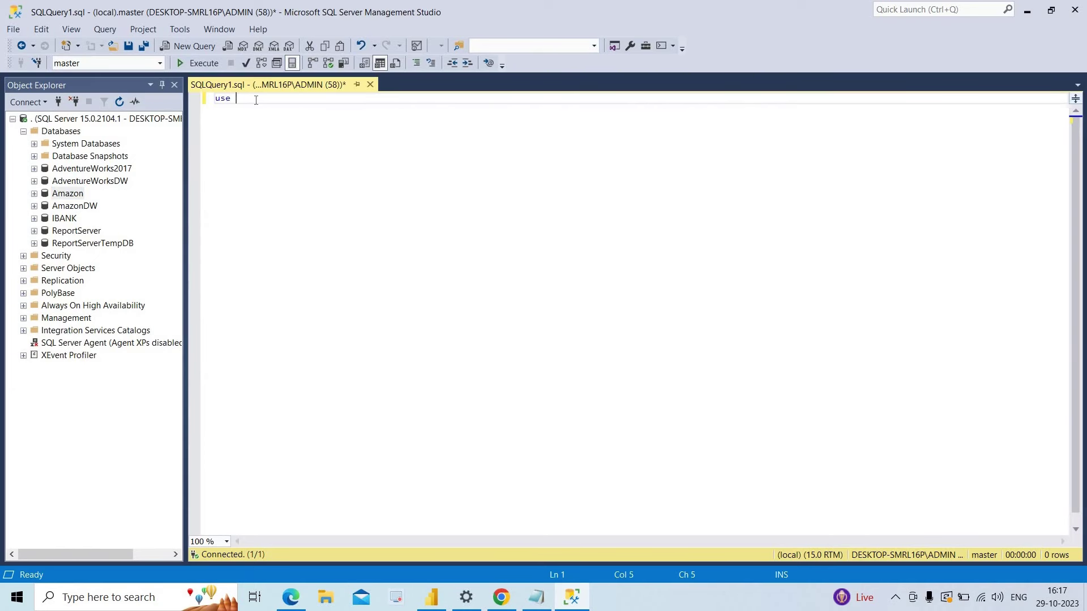
pyautogui.write(' Ama')
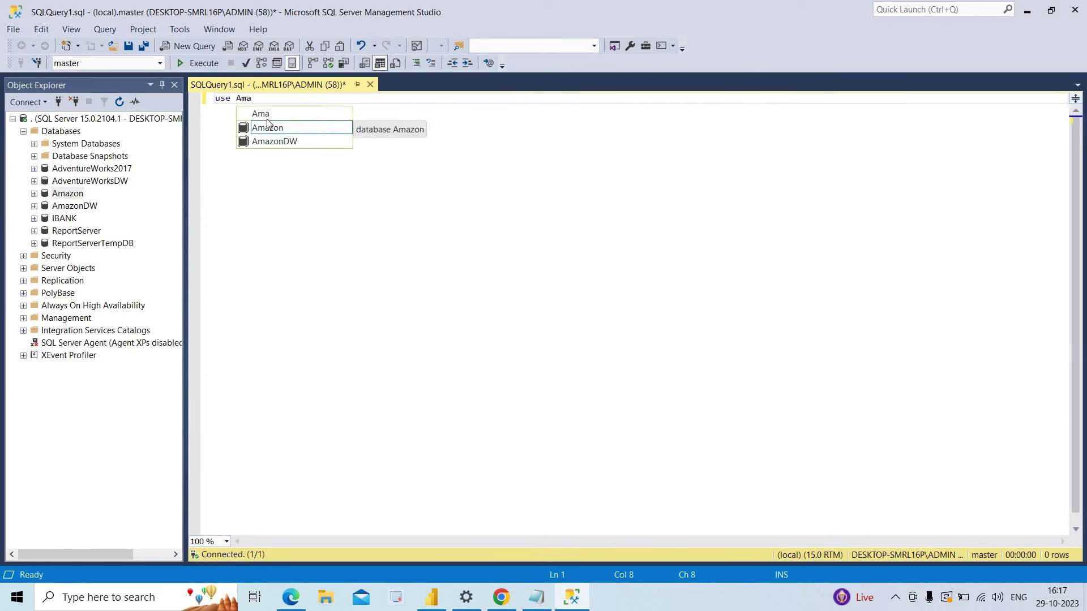
pyautogui.click(268, 127)
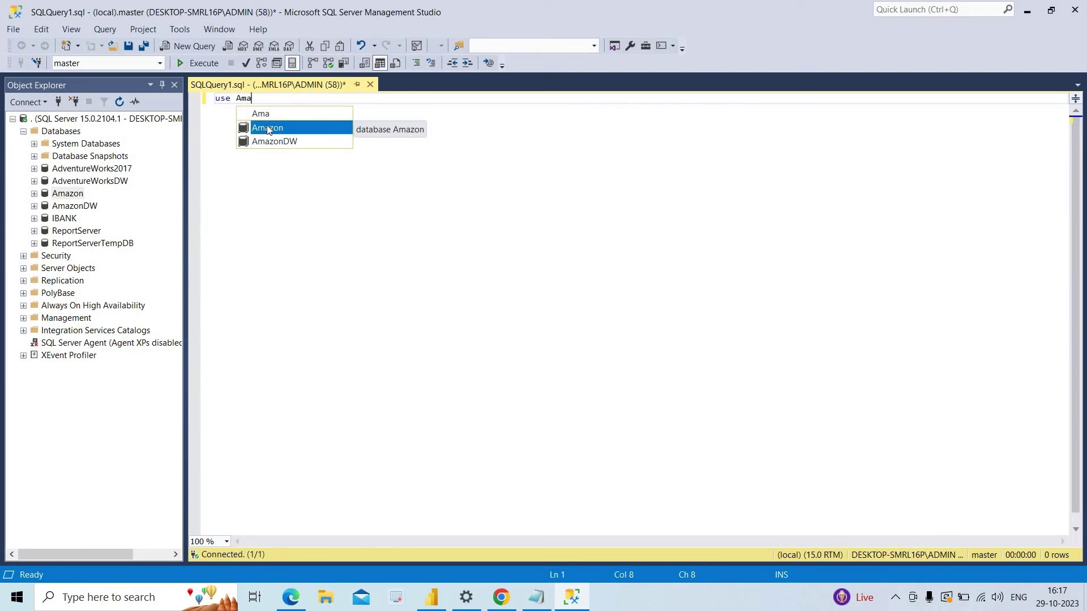
pyautogui.doubleClick(268, 127)
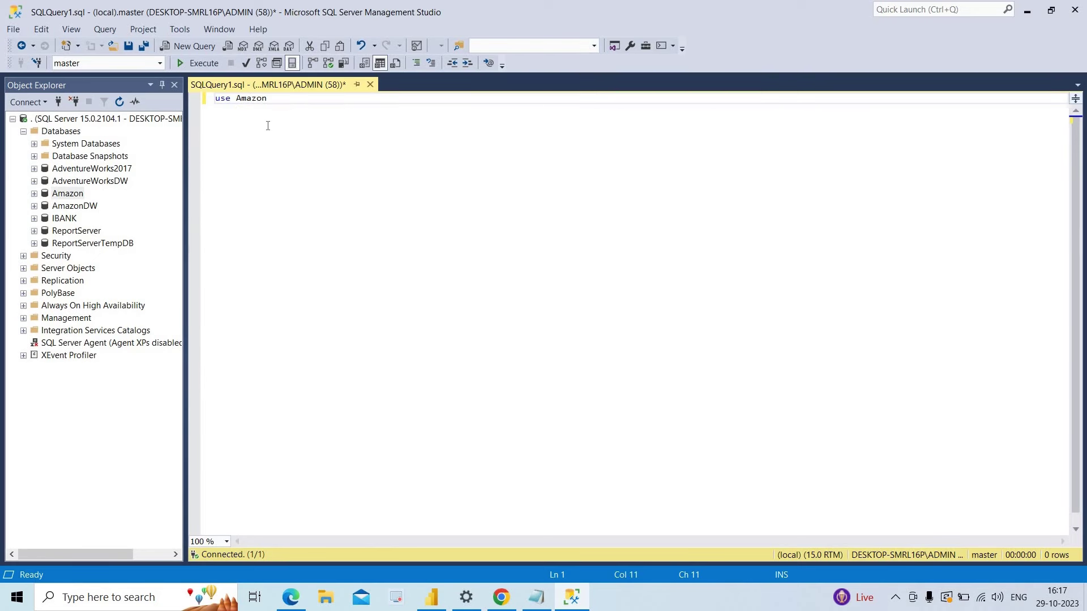
pyautogui.press('Return')
pyautogui.write('go')
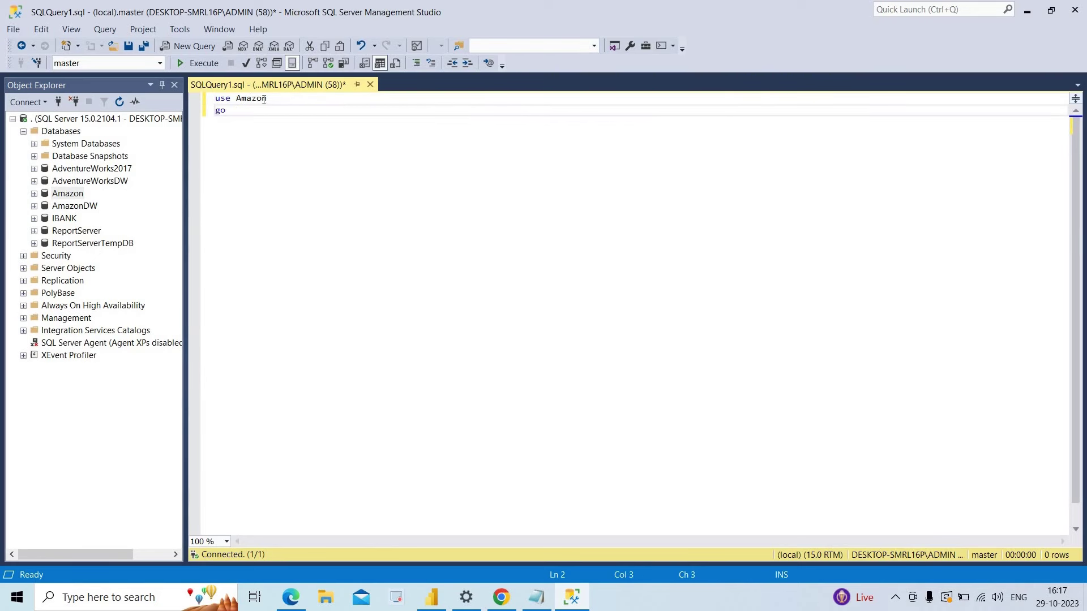
pyautogui.hotkey('ctrl', 'a')
pyautogui.click(204, 63)
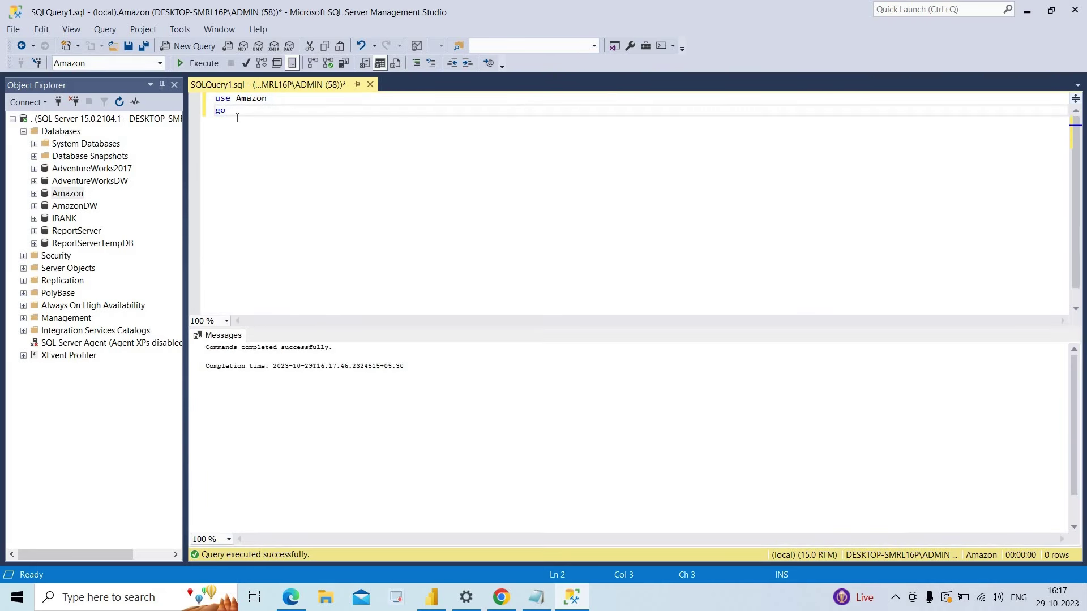
# - Write the query "select * from [dbo].[CustomerMaster]" below the batch and execute only that statement
pyautogui.press('Return')
pyautogui.press('Return')
pyautogui.press('Return')
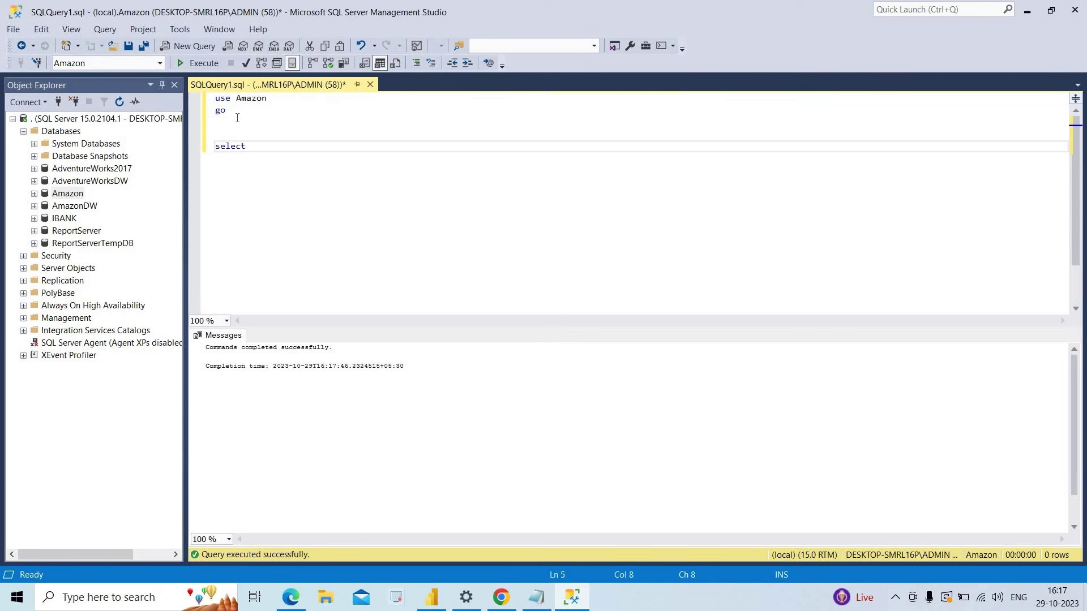
pyautogui.write('select * from')
pyautogui.click(34, 193)
pyautogui.moveTo(105, 292); pyautogui.dragTo(346, 162)
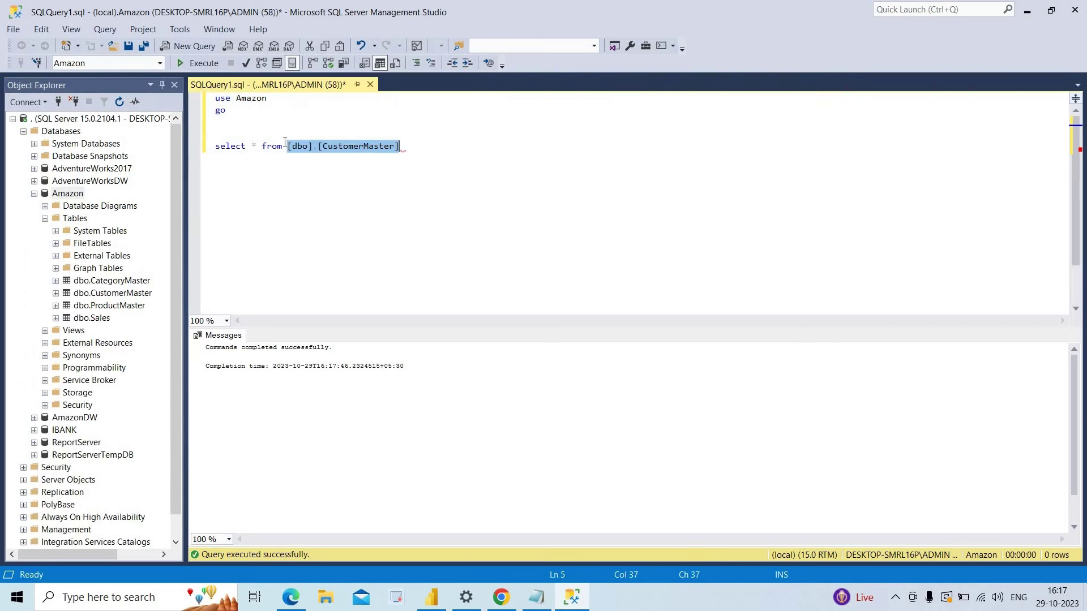
pyautogui.hotkey('shift', 'Home')
pyautogui.click(199, 63)
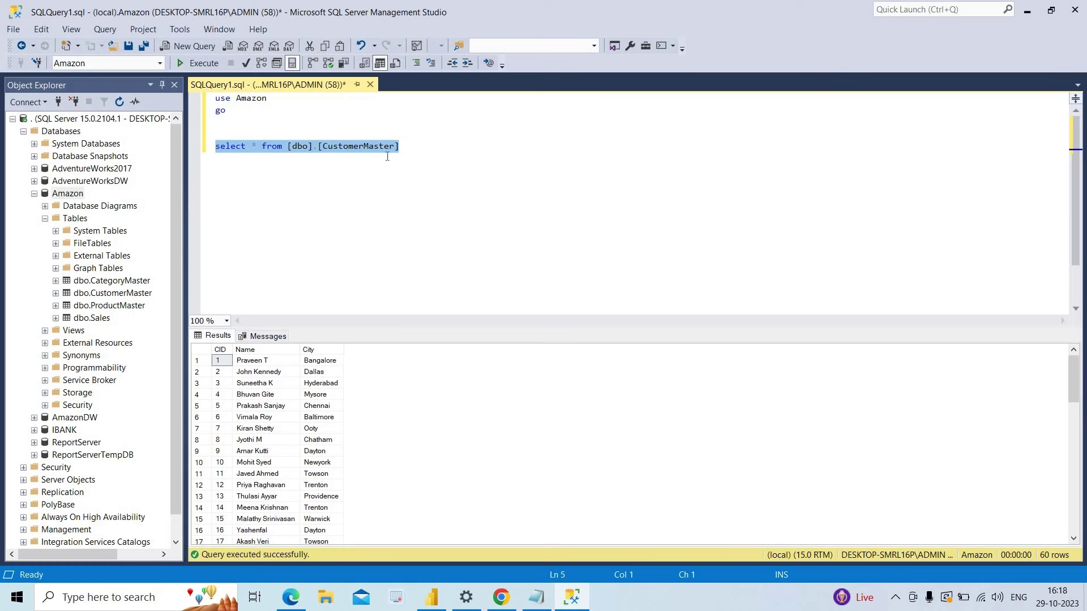
# - Add the query "select * from [dbo].[Sales]" and execute it alone, and again together with the CustomerMaster query
pyautogui.click(410, 145)
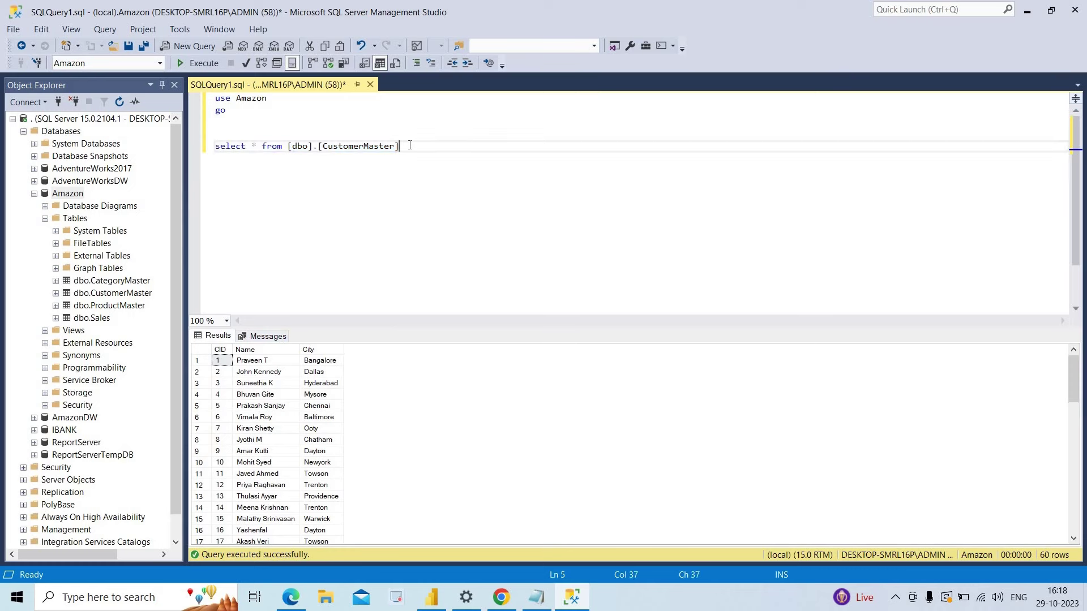
pyautogui.press('Return')
pyautogui.press('Return')
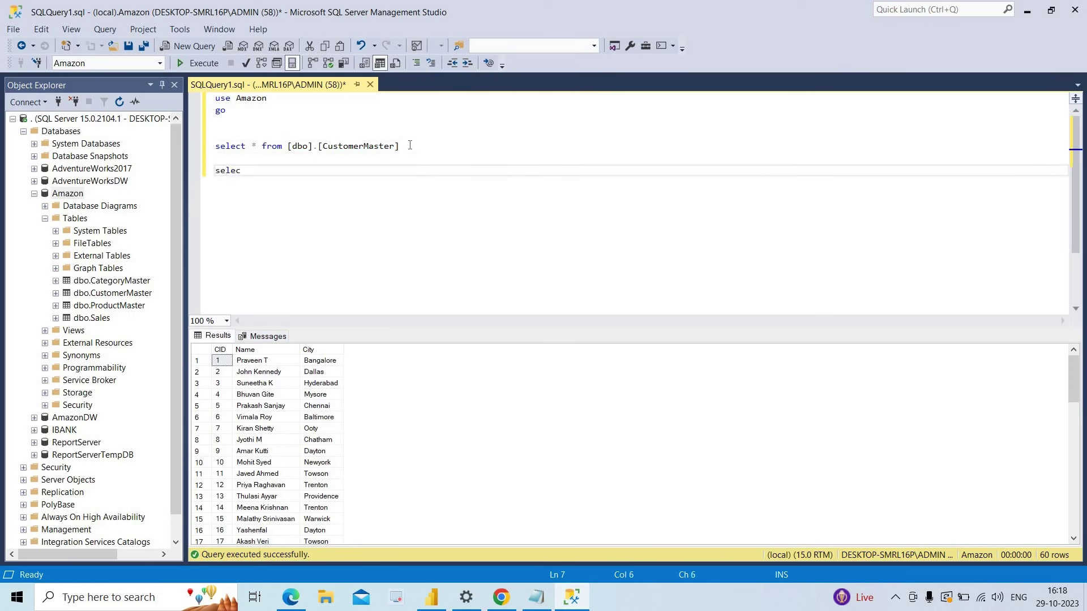
pyautogui.write('select * from')
pyautogui.press('F8')
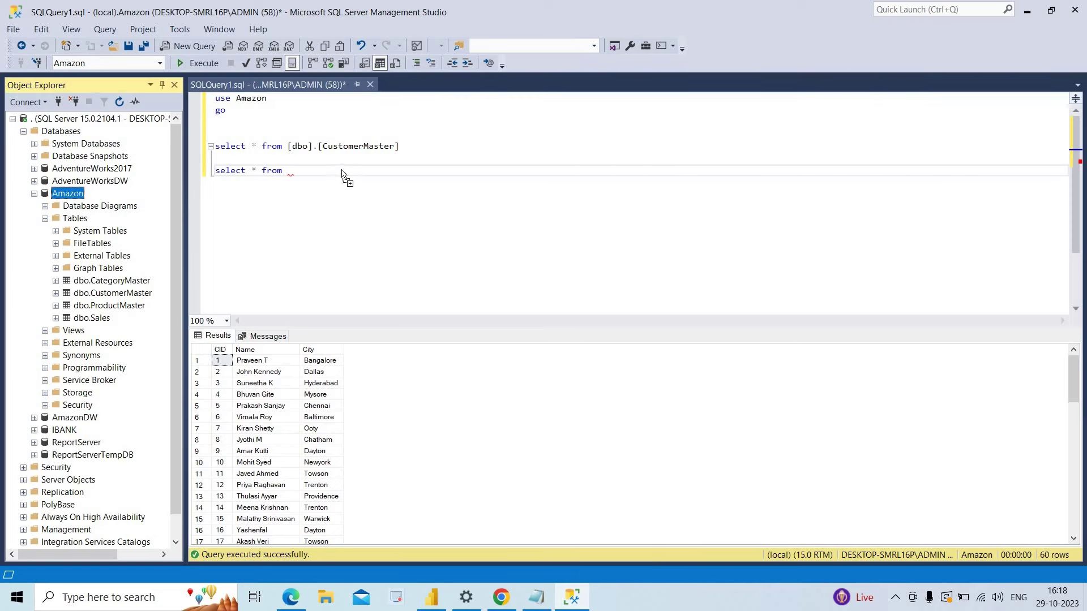
pyautogui.moveTo(299, 178); pyautogui.dragTo(215, 170)
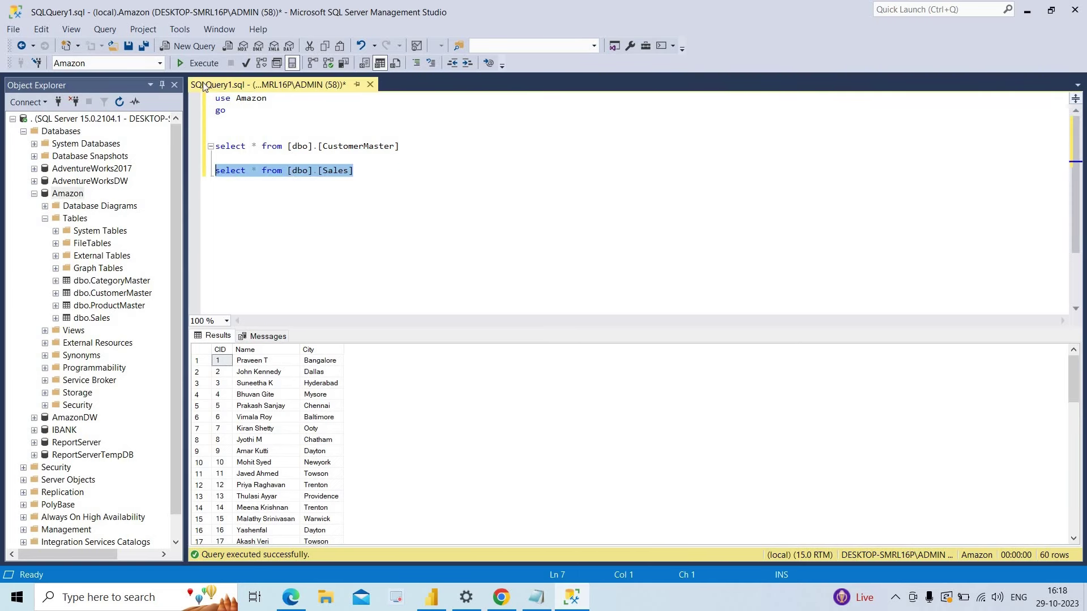
pyautogui.click(204, 63)
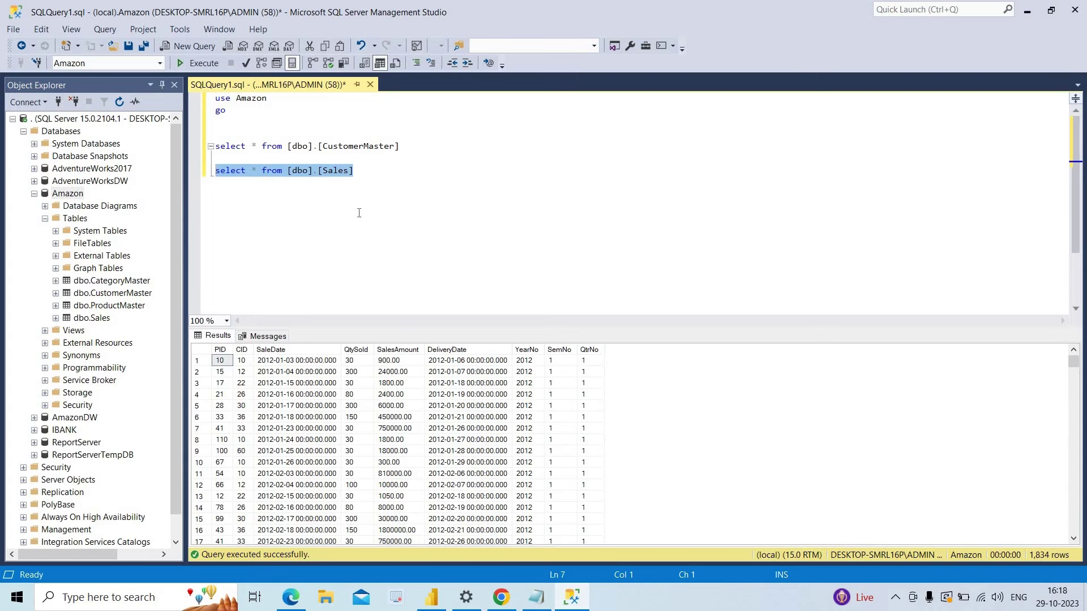
pyautogui.moveTo(377, 184); pyautogui.dragTo(214, 146)
pyautogui.press('F5')
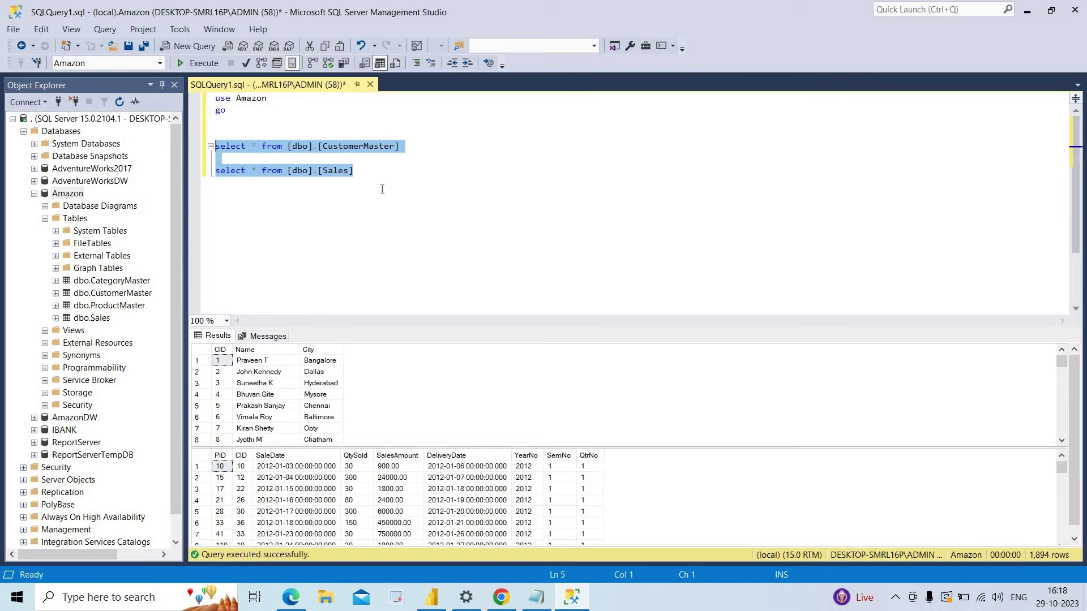
# - Put the from clause on its own line, remove the dbo schema from CustomerMaster, and append "as c join" after it
pyautogui.press('Right')
pyautogui.click(261, 147)
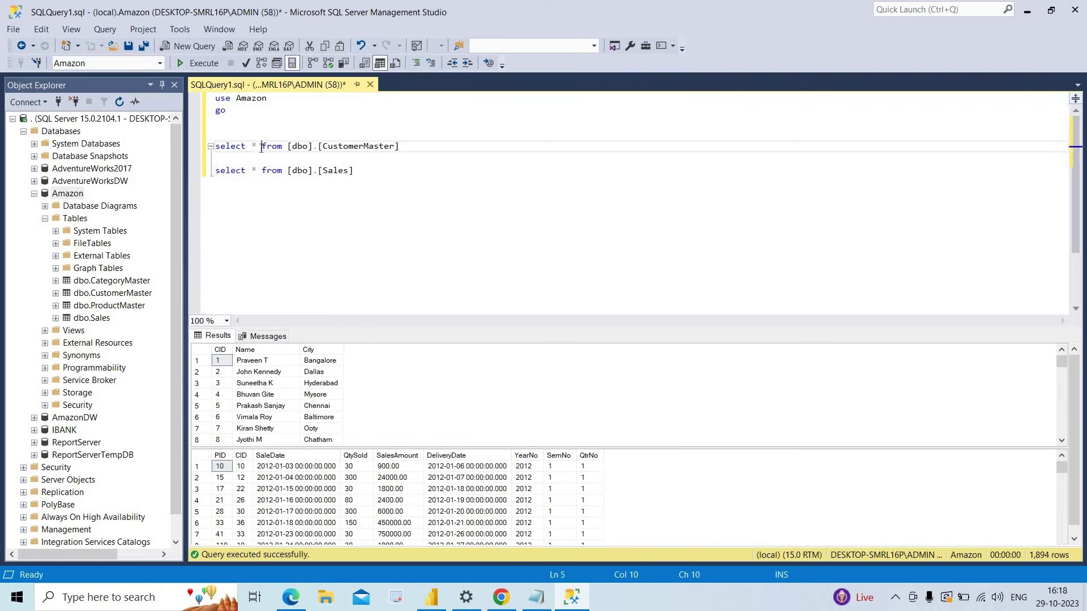
pyautogui.press('Return')
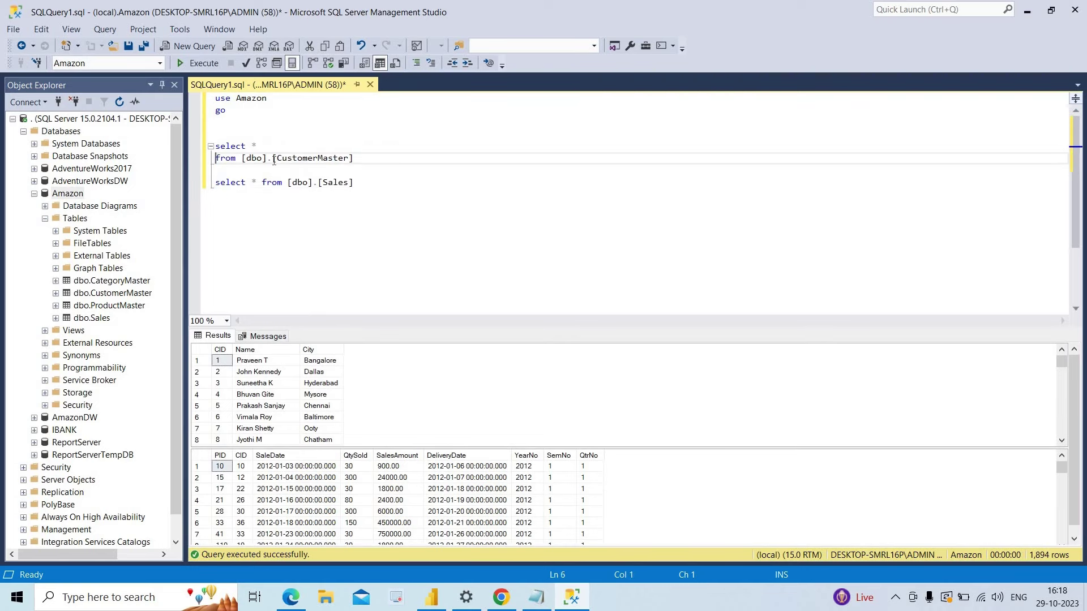
pyautogui.click(273, 159)
pyautogui.press('BackSpace')
pyautogui.press('BackSpace')
pyautogui.press('BackSpace')
pyautogui.press('BackSpace')
pyautogui.press('BackSpace')
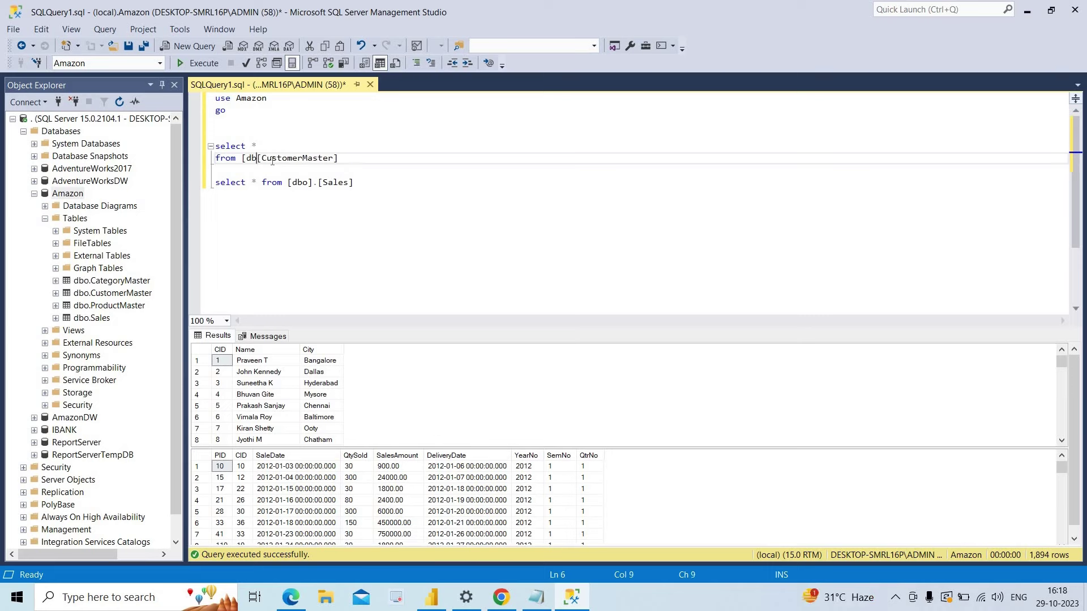
pyautogui.click(399, 165)
pyautogui.click(383, 159)
pyautogui.write('as c join')
# - Strip the second query down to [Sales] and move it up directly behind the join keyword
pyautogui.moveTo(318, 184); pyautogui.dragTo(225, 189)
pyautogui.press('BackSpace')
pyautogui.press('BackSpace')
pyautogui.press('BackSpace')
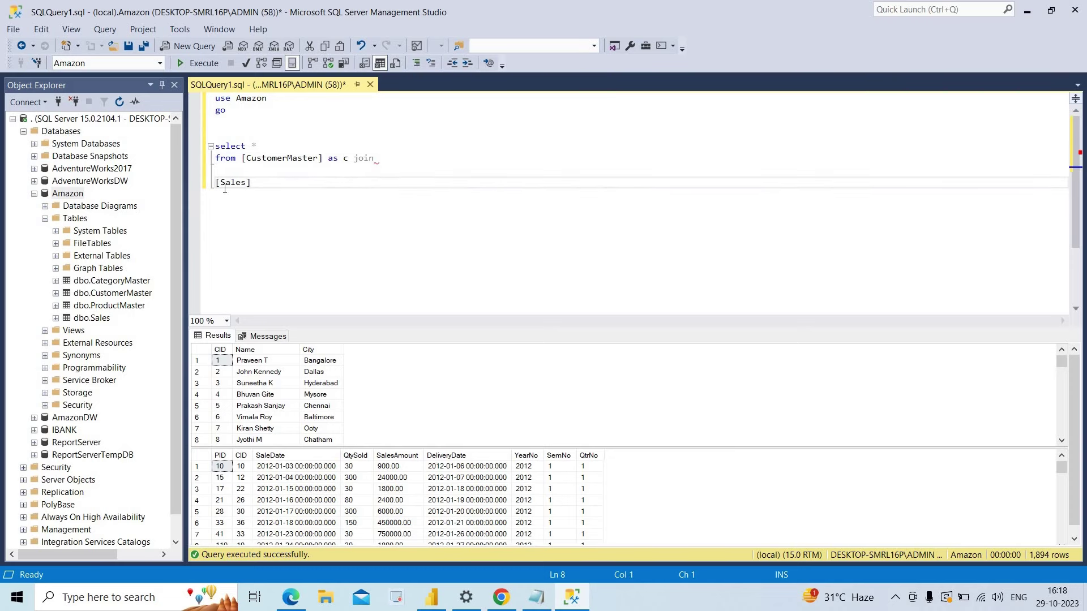
pyautogui.press('BackSpace')
pyautogui.press('BackSpace')
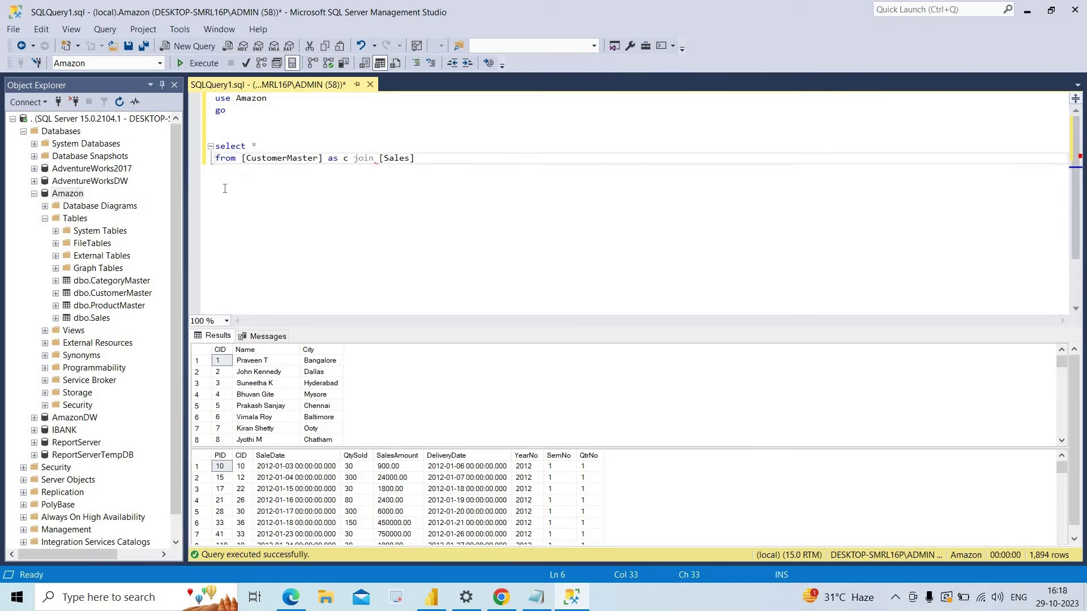
# - Give the Sales table the alias s with "as s" and execute only the select statement
pyautogui.press('Right')
pyautogui.press('Right')
pyautogui.press('Right')
pyautogui.press('Right')
pyautogui.press('Right')
pyautogui.press('Right')
pyautogui.press('Right')
pyautogui.write('as b')
pyautogui.press('BackSpace')
pyautogui.write('s')
pyautogui.hotkey('shift', 'Home')
pyautogui.hotkey('shift', 'Up')
pyautogui.click(198, 63)
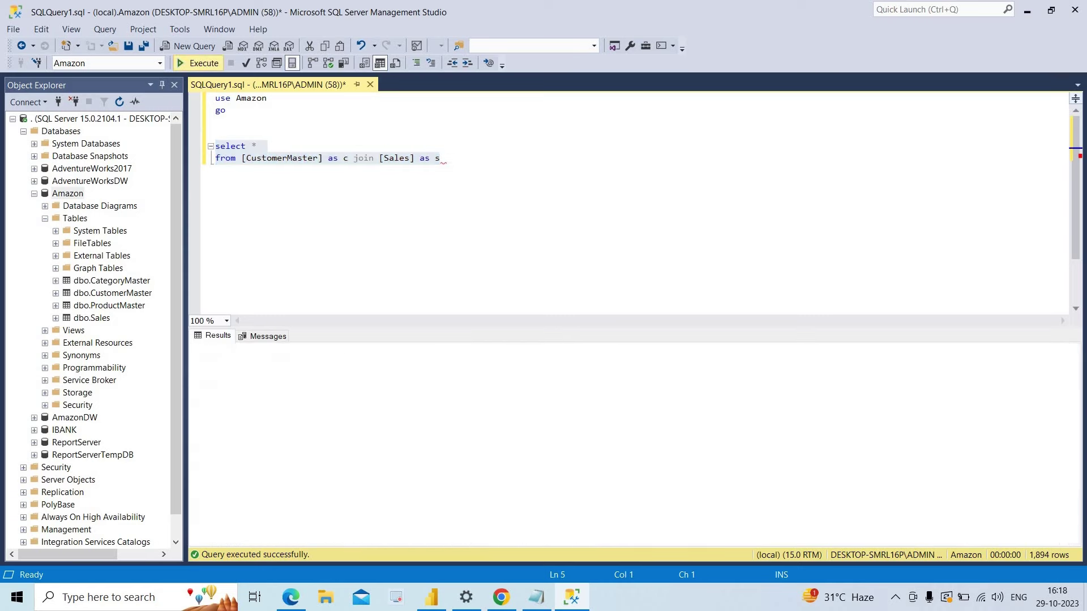
# - Add the join condition "on C.CID=s.CID" on a new line below the from clause
pyautogui.click(461, 158)
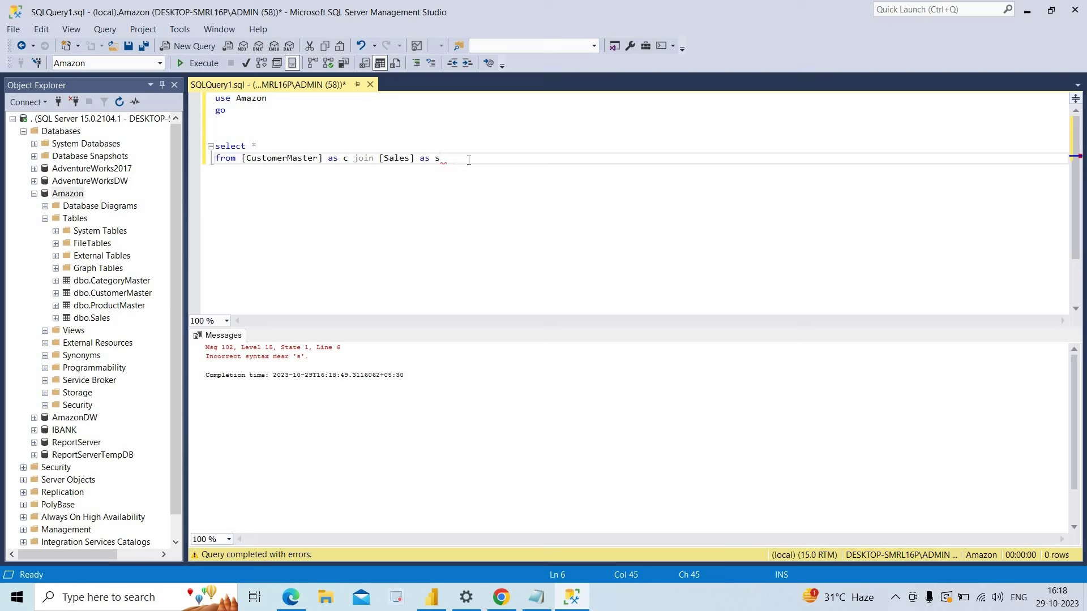
pyautogui.keyDown('shift'); pyautogui.click(394, 158); pyautogui.keyUp('shift')
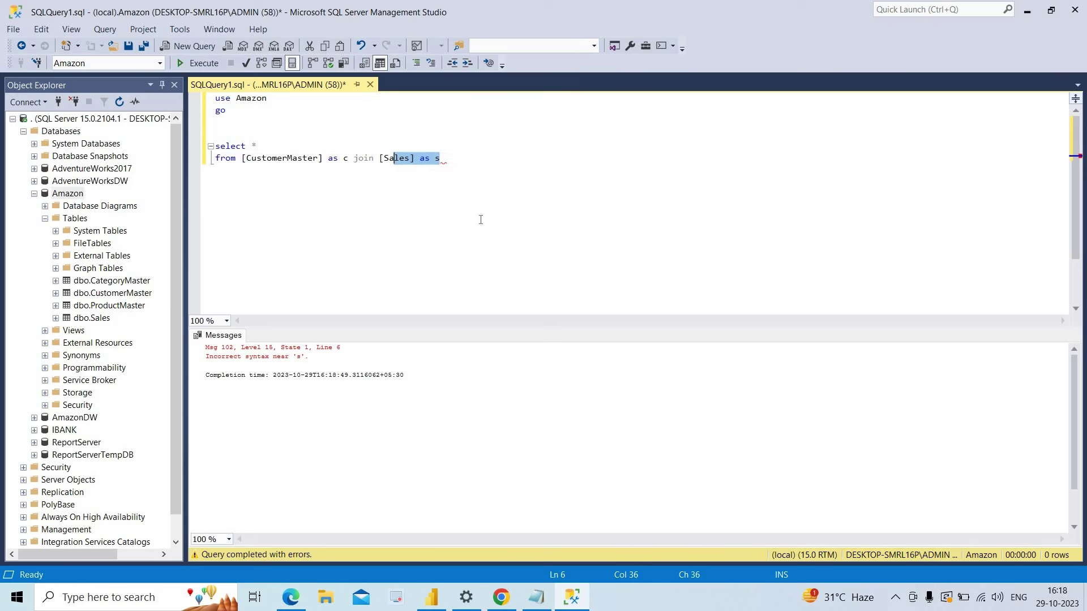
pyautogui.click(469, 163)
pyautogui.press('Return')
pyautogui.write('o')
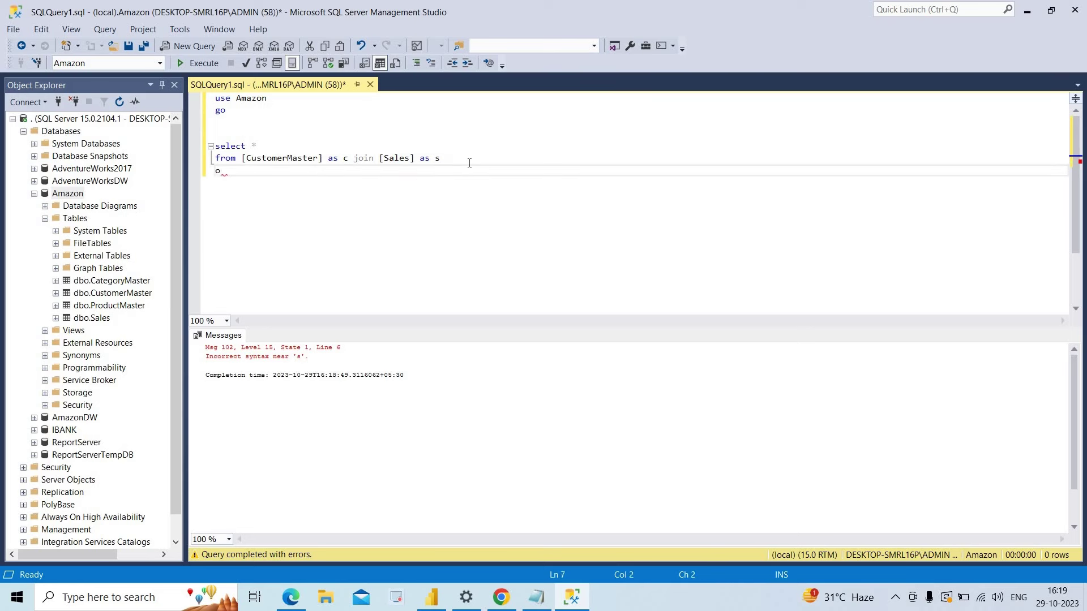
pyautogui.write('n C.CID=s.C')
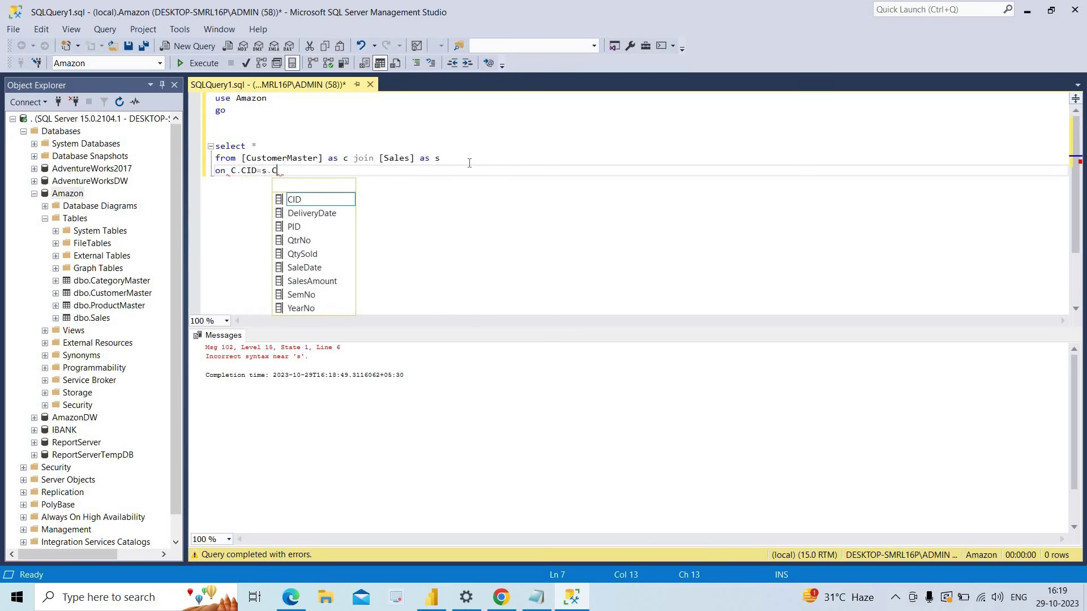
pyautogui.write('ID')
pyautogui.click(334, 173)
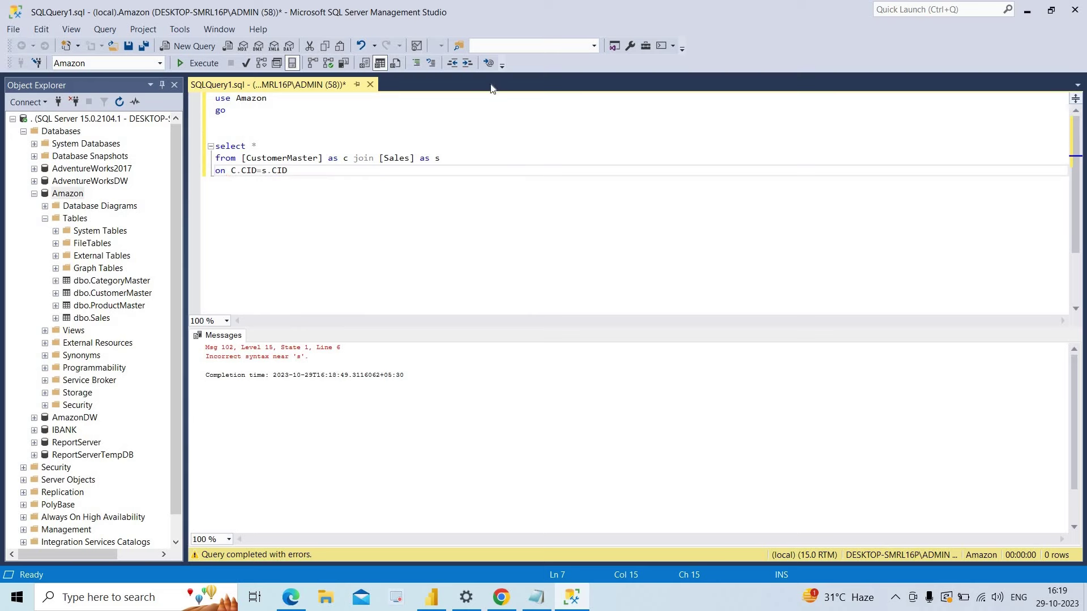
# - Execute only the three-line statement joining CustomerMaster and Sales
pyautogui.hotkey('shift', 'Up')
pyautogui.hotkey('shift', 'Up')
pyautogui.hotkey('shift', 'Up')
pyautogui.hotkey('shift', 'Up')
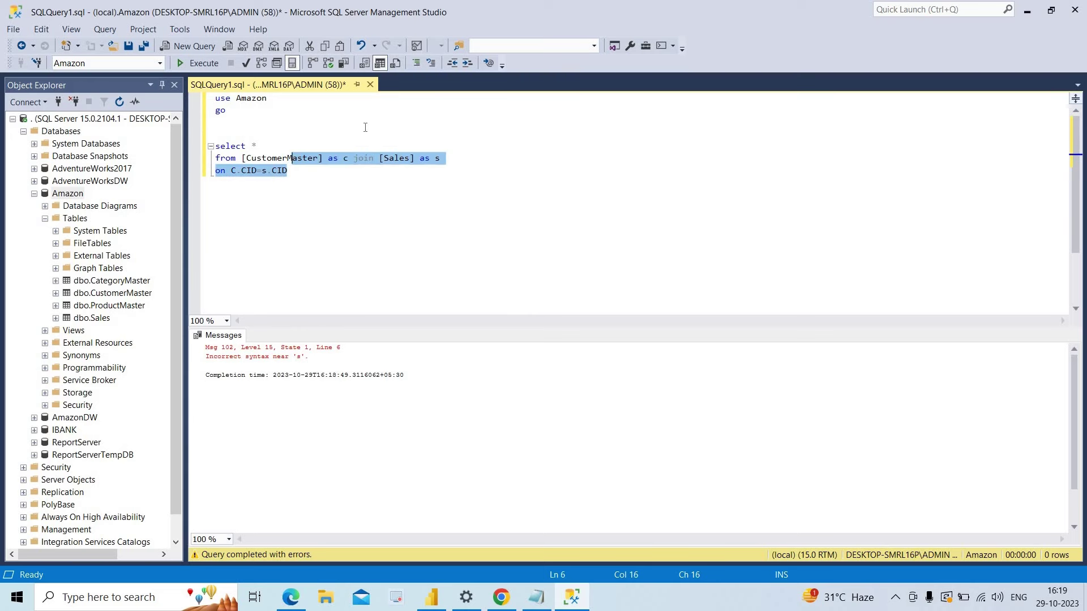
pyautogui.click(312, 172)
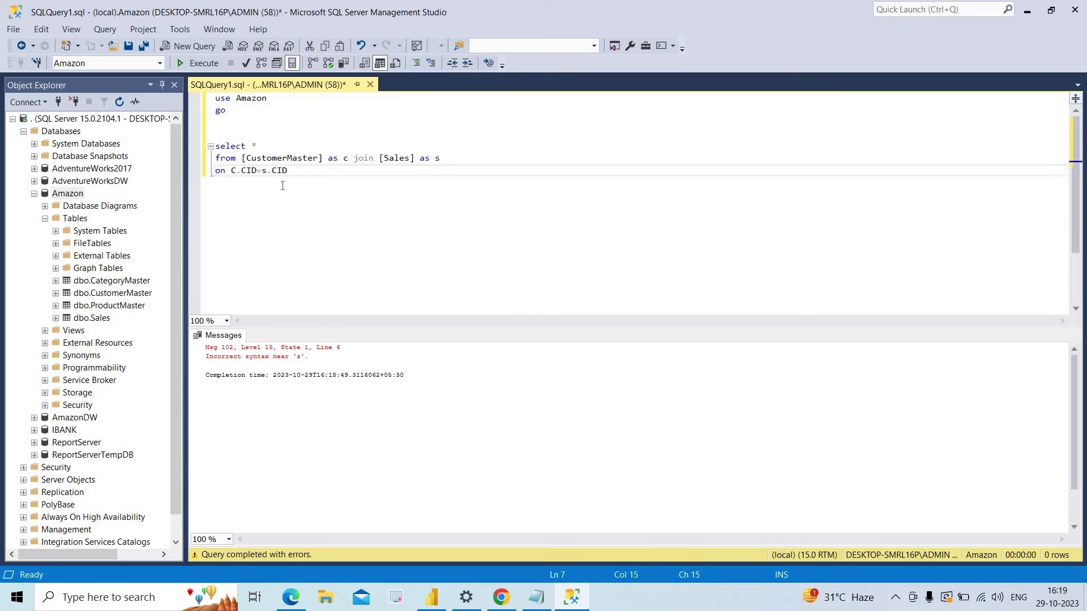
pyautogui.scroll(-1, 261, 227)
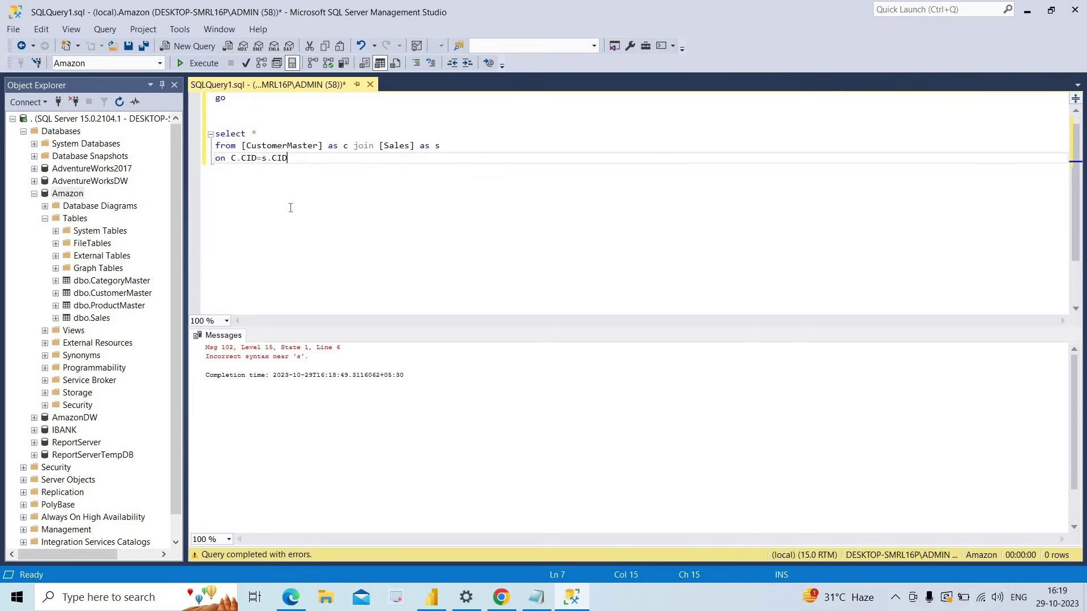
pyautogui.keyDown('shift'); pyautogui.click(197, 133); pyautogui.keyUp('shift')
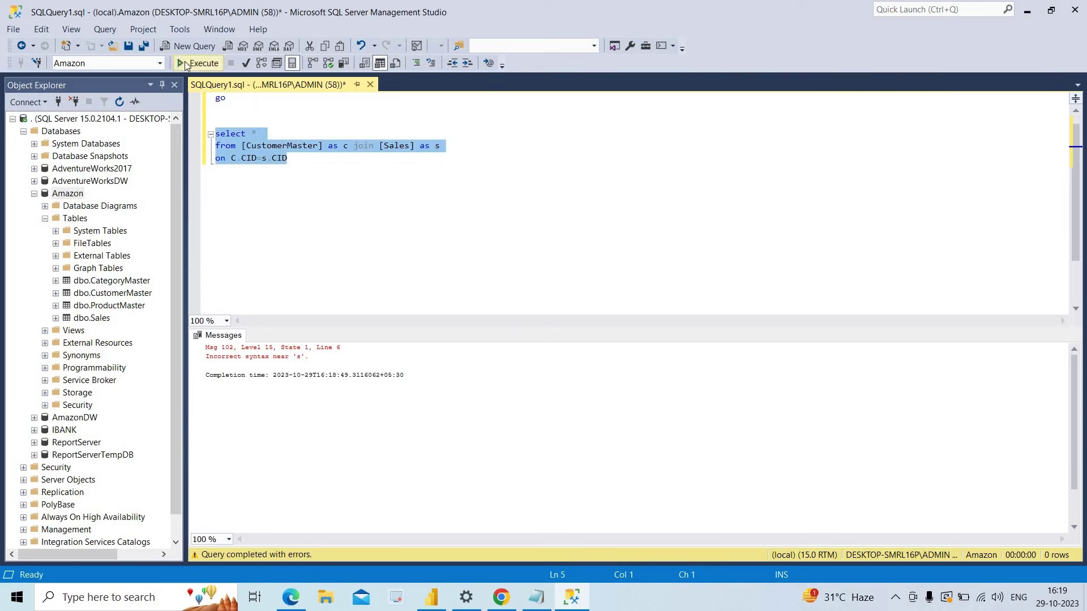
pyautogui.click(200, 63)
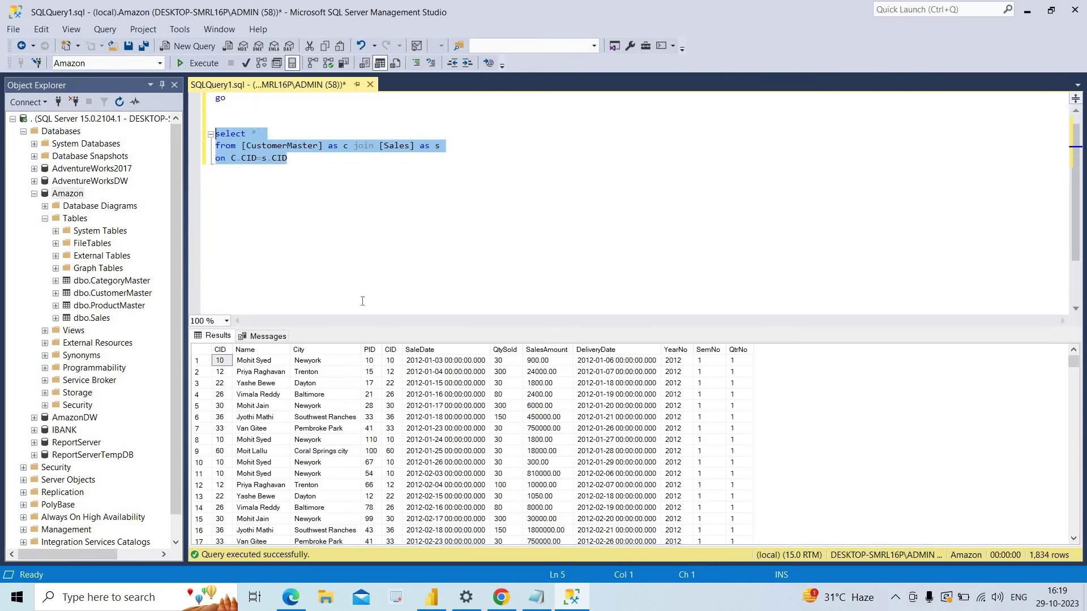
# - Replace the asterisk in the select list with "City, SUM(SalesAmount) as Sales"
pyautogui.click(297, 134)
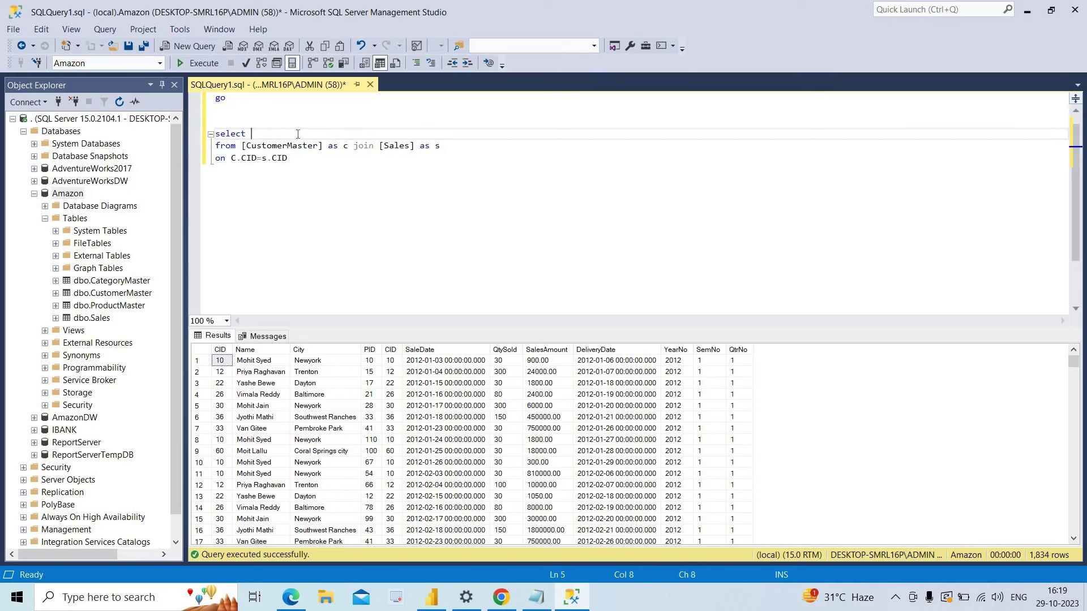
pyautogui.write('CITY')
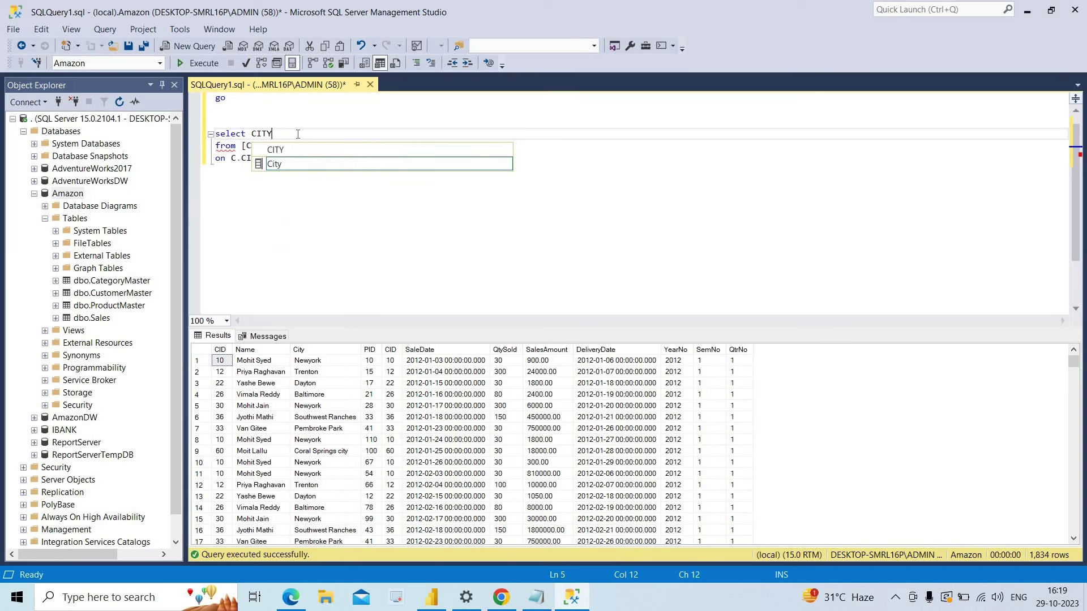
pyautogui.press('Down')
pyautogui.press('Tab')
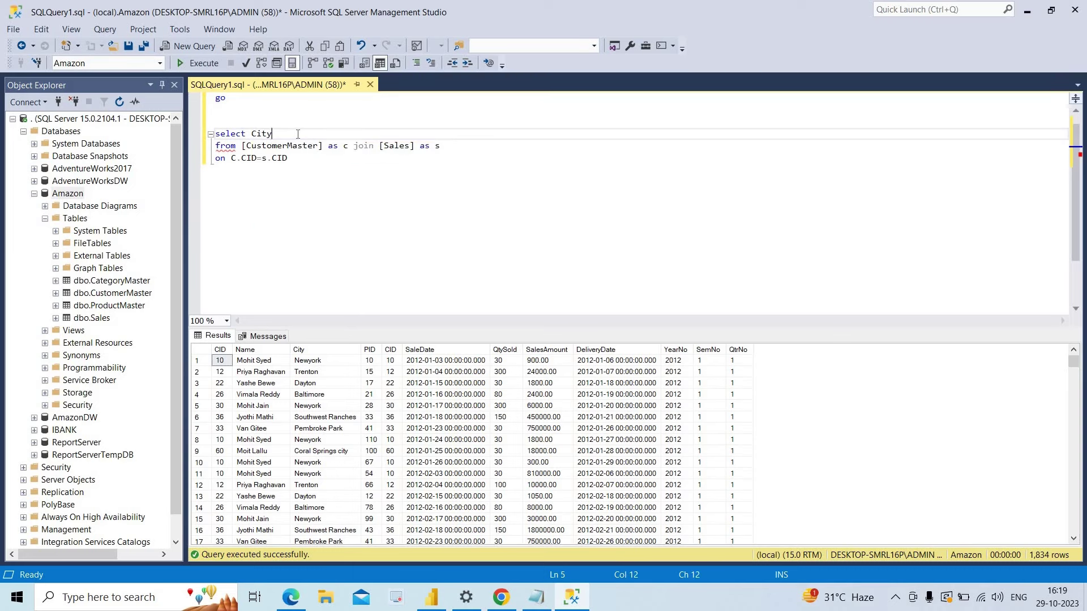
pyautogui.write(', SUM')
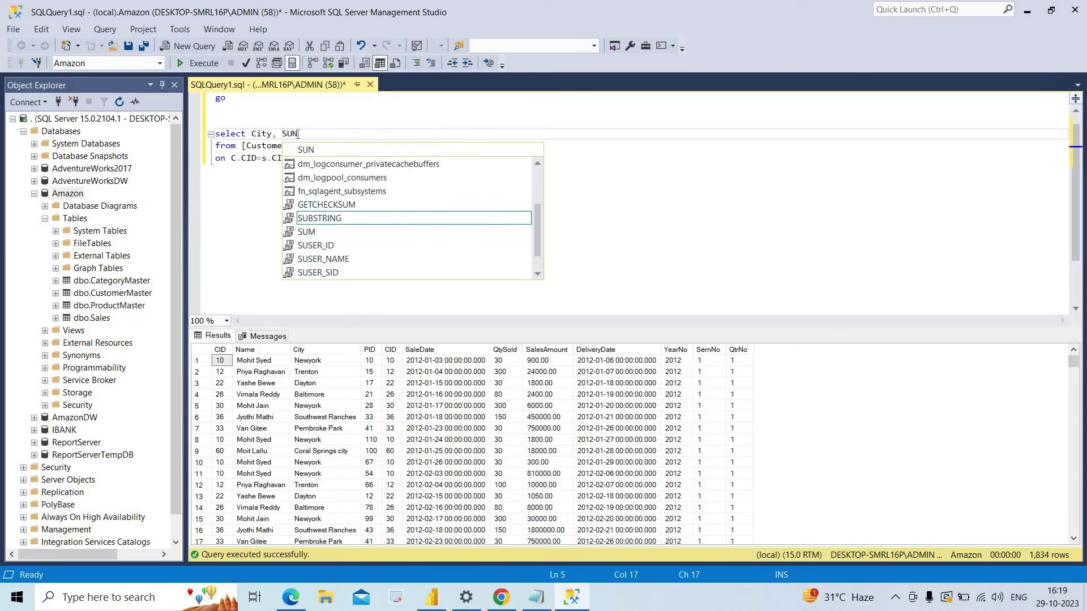
pyautogui.write('(')
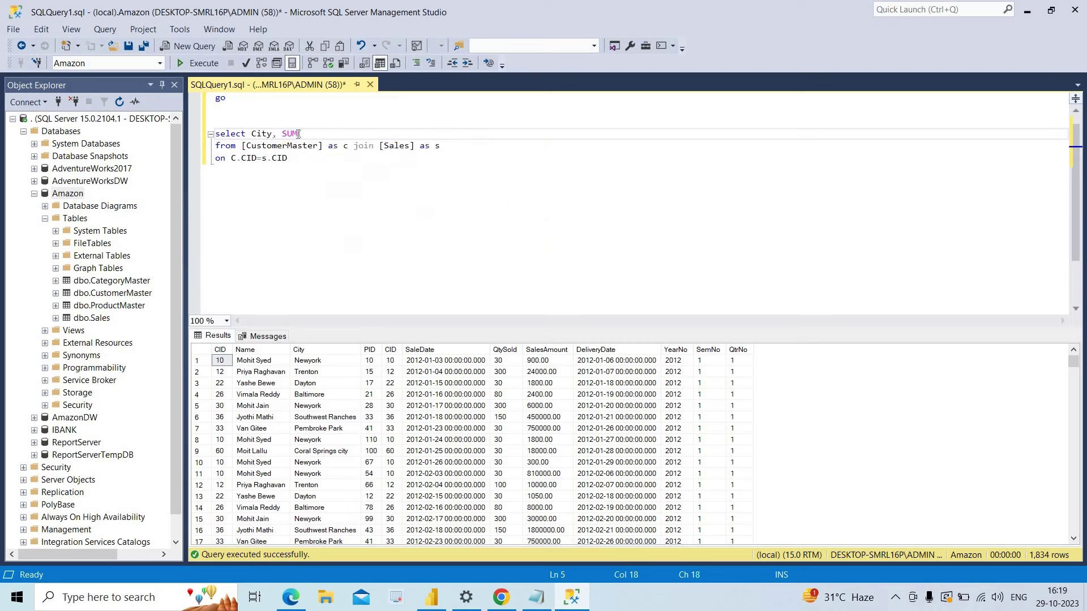
pyautogui.write('SalesAmount) as Sales')
# - Add "group by City" on a new line below the join condition and execute the whole select statement
pyautogui.click(300, 163)
pyautogui.press('Return')
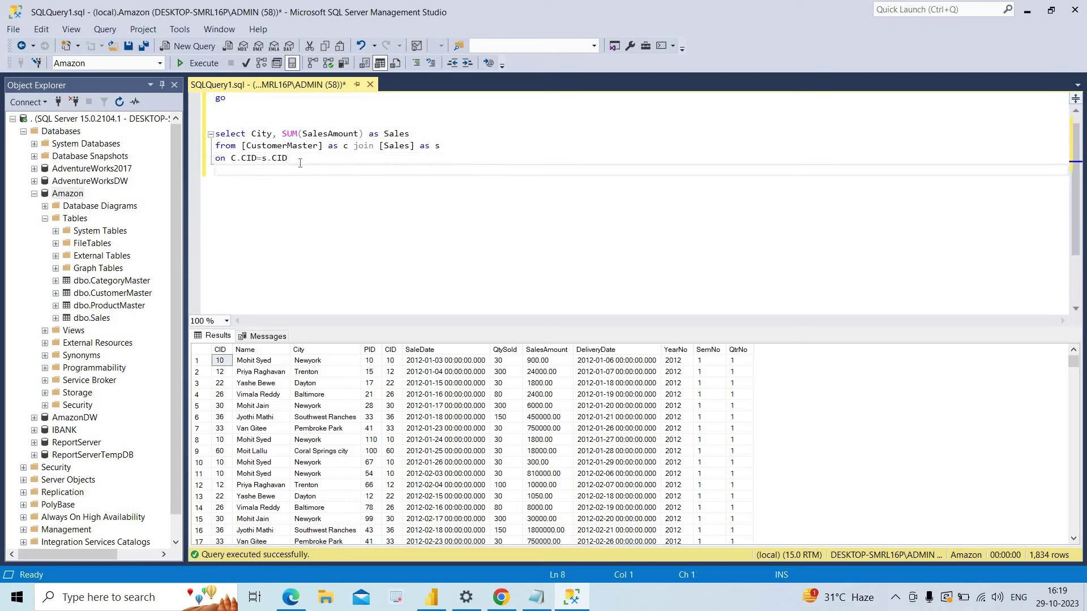
pyautogui.write('group by City')
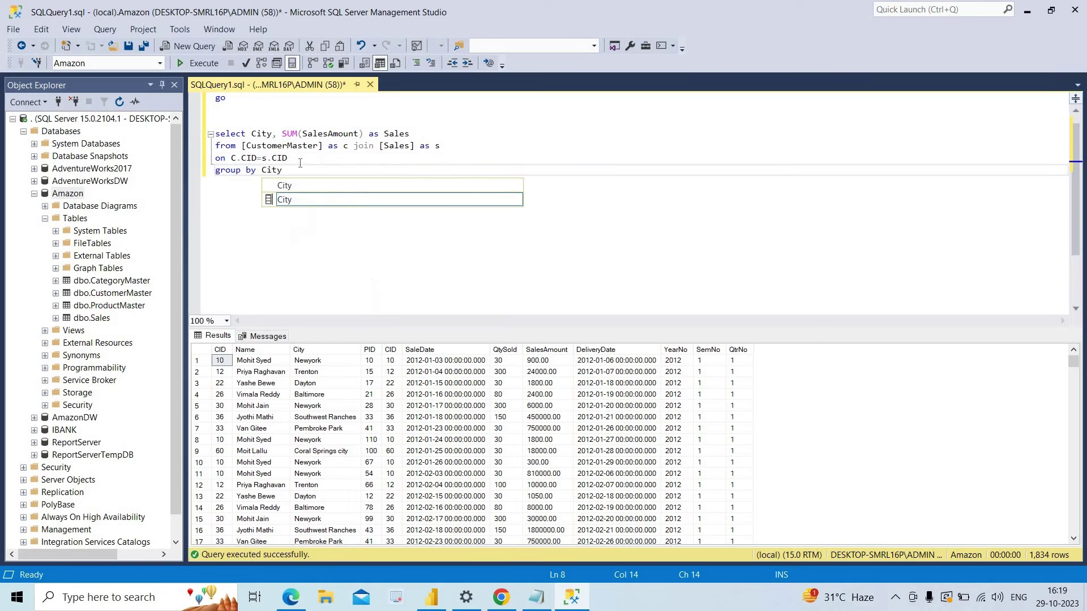
pyautogui.press('Escape')
pyautogui.keyDown('shift'); pyautogui.click(216, 145); pyautogui.keyUp('shift')
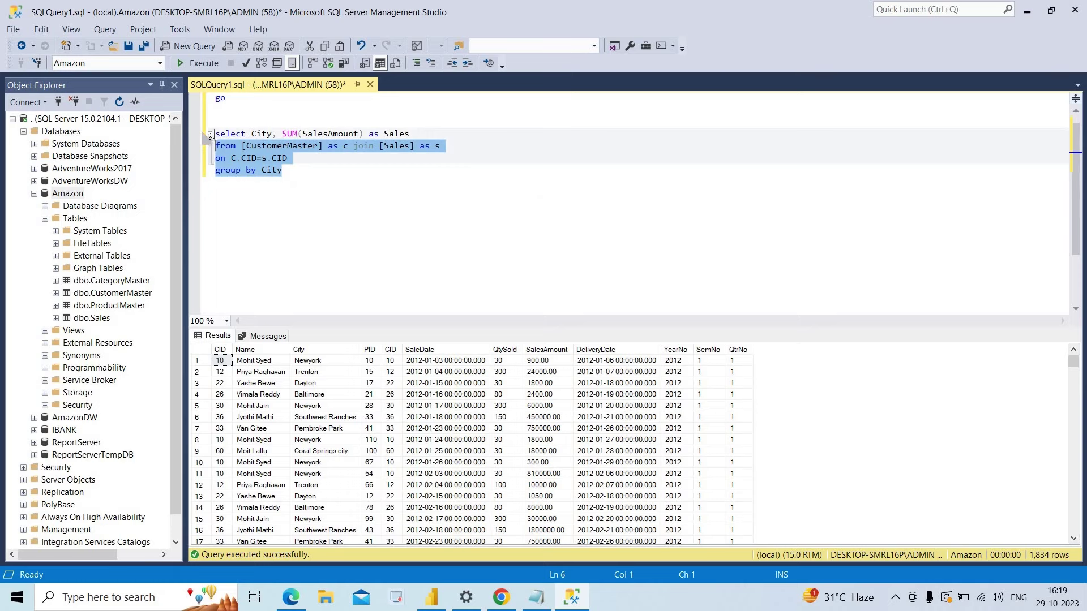
pyautogui.click(311, 182)
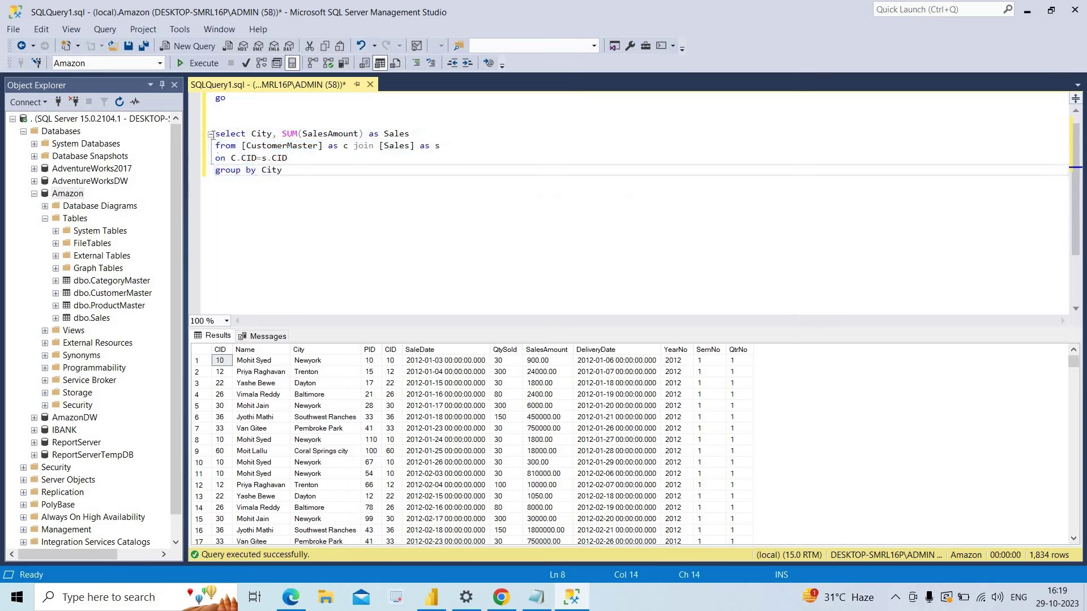
pyautogui.keyDown('shift'); pyautogui.click(216, 134); pyautogui.keyUp('shift')
pyautogui.click(195, 64)
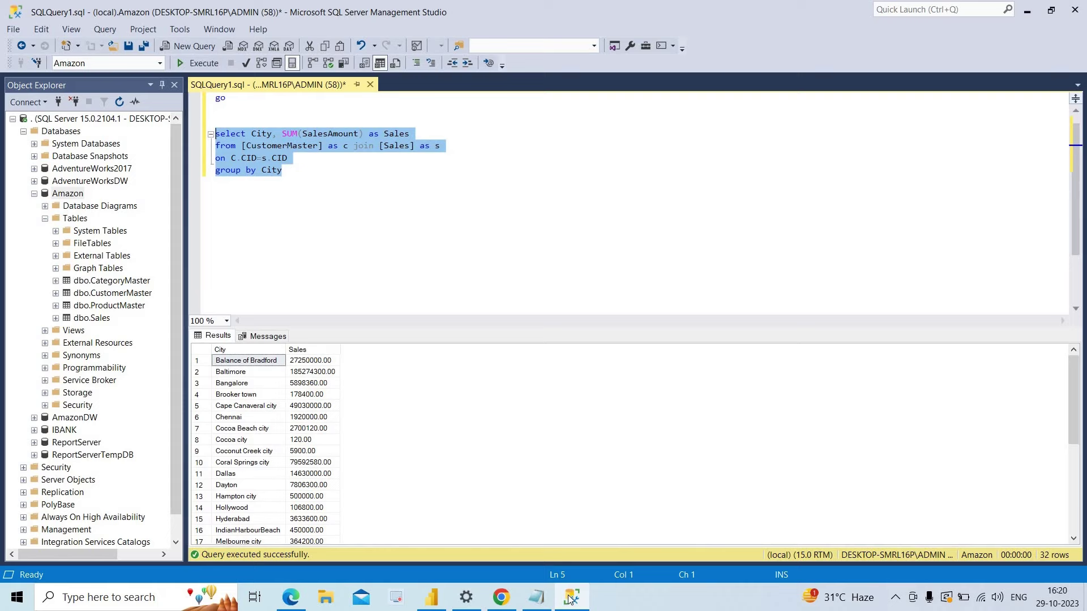
# - Check the bar chart in Power BI Desktop, and back in Management Studio add "order by sales desc" to the query and execute it
pyautogui.click(430, 600)
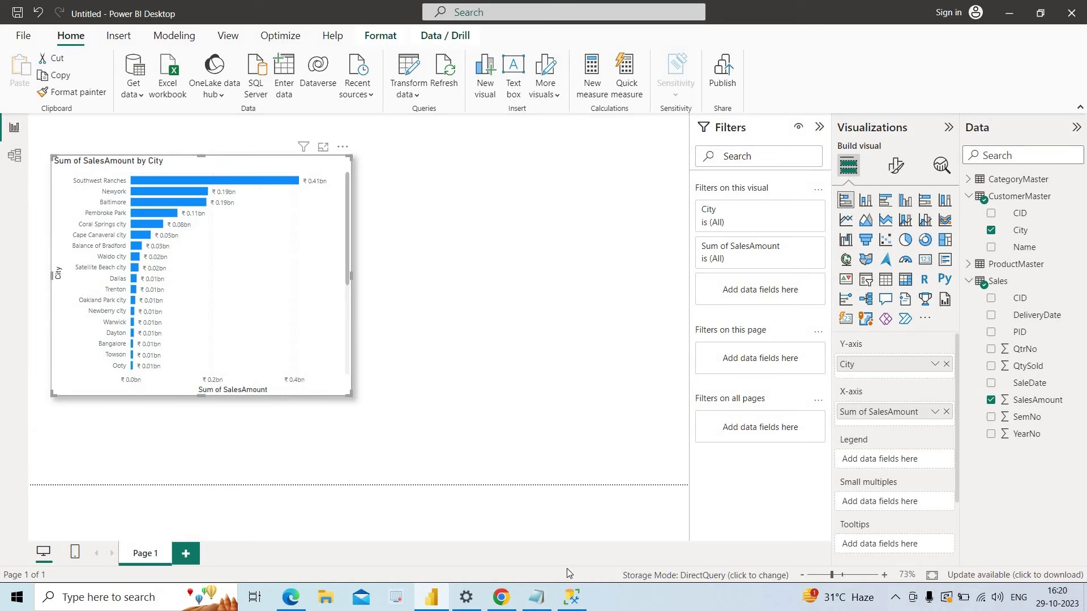
pyautogui.click(572, 598)
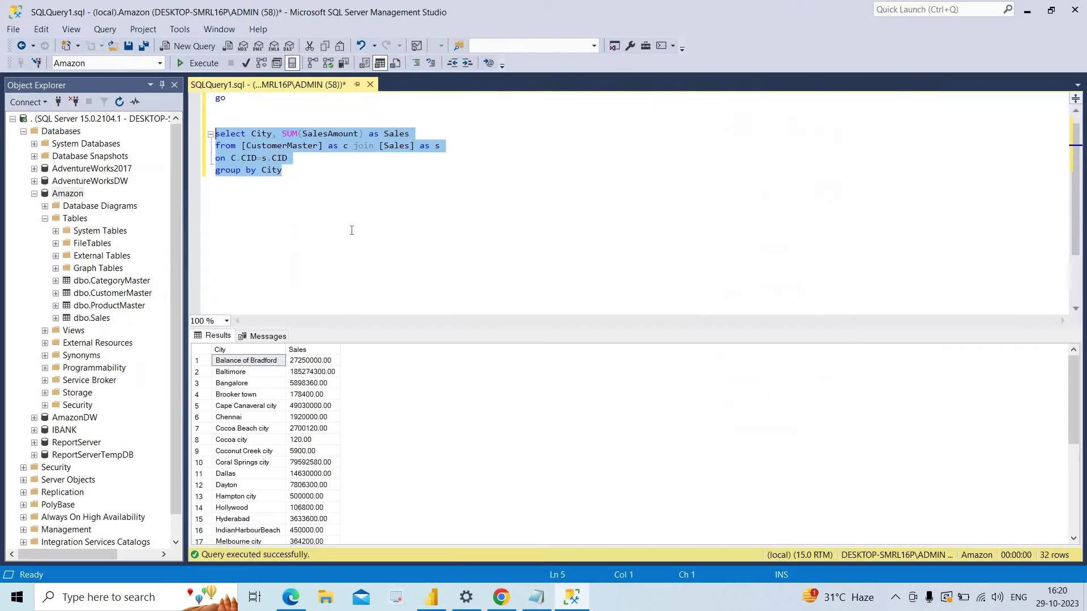
pyautogui.click(326, 185)
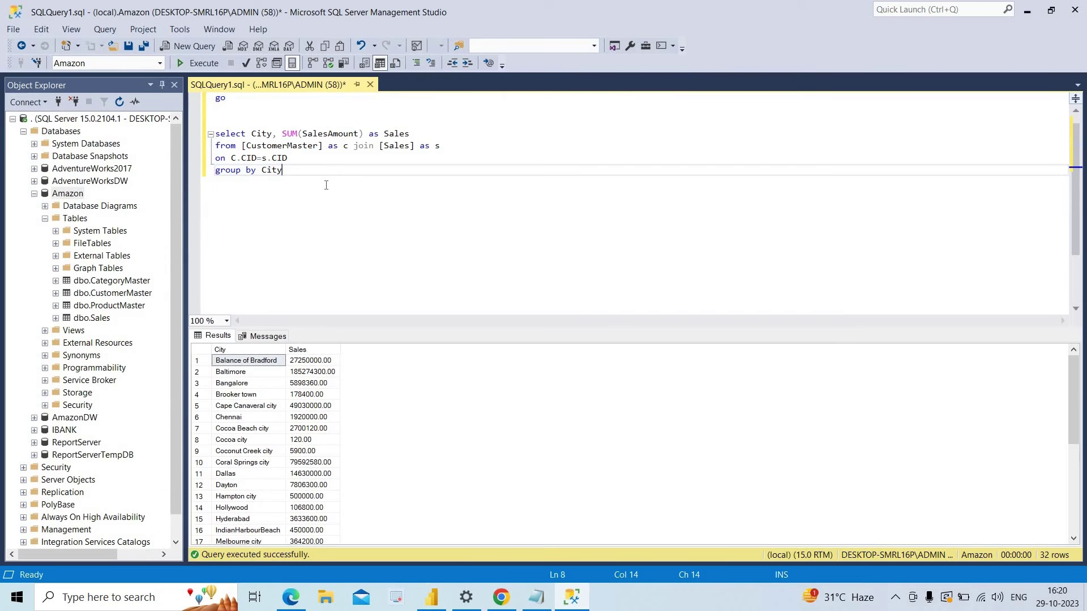
pyautogui.press('Return')
pyautogui.write('order')
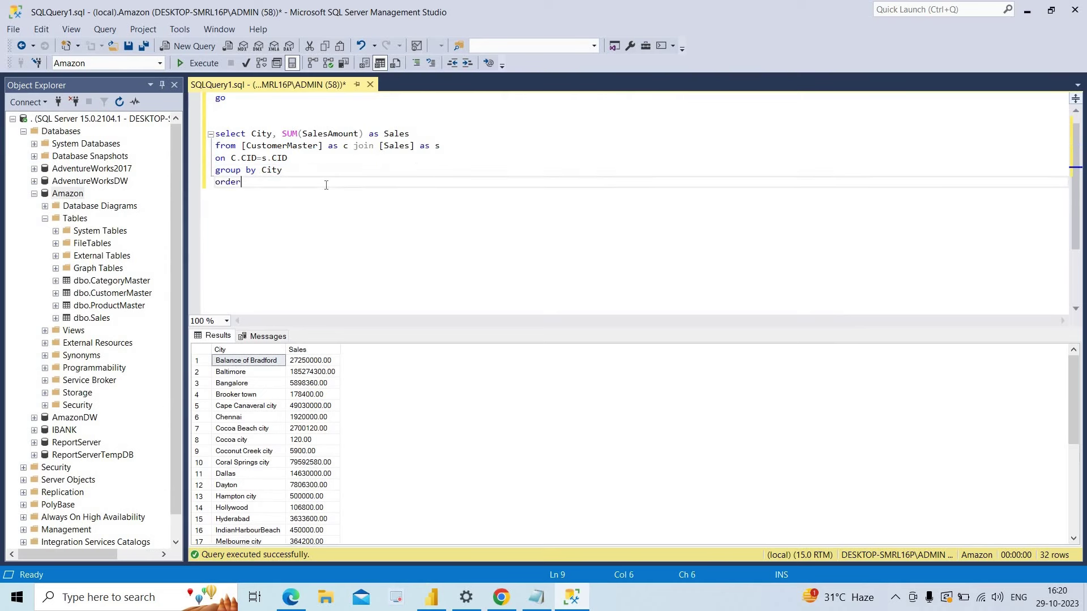
pyautogui.write(' by sale')
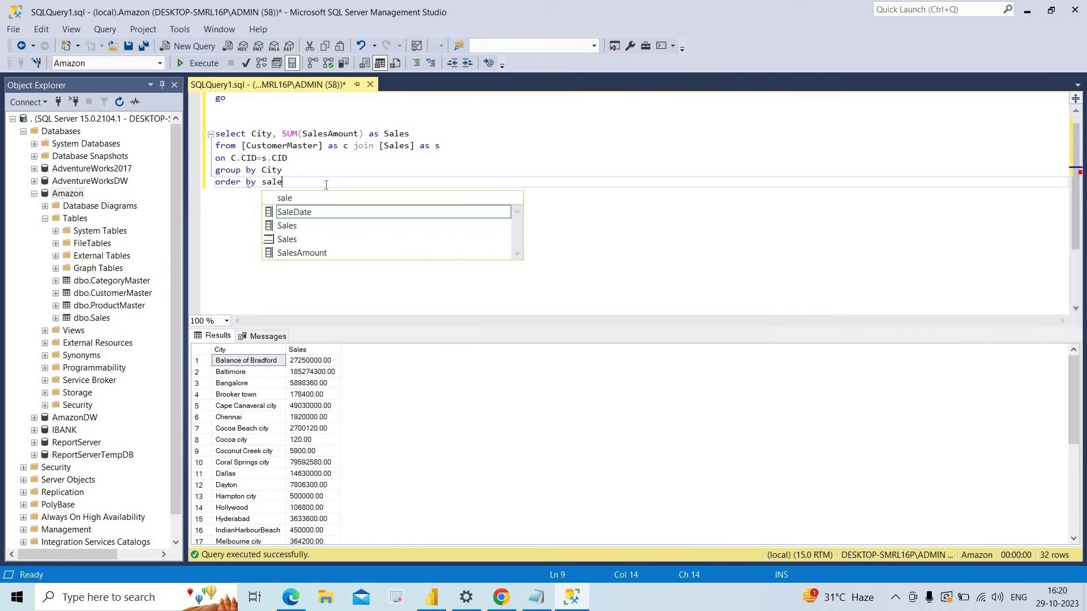
pyautogui.write('s desc')
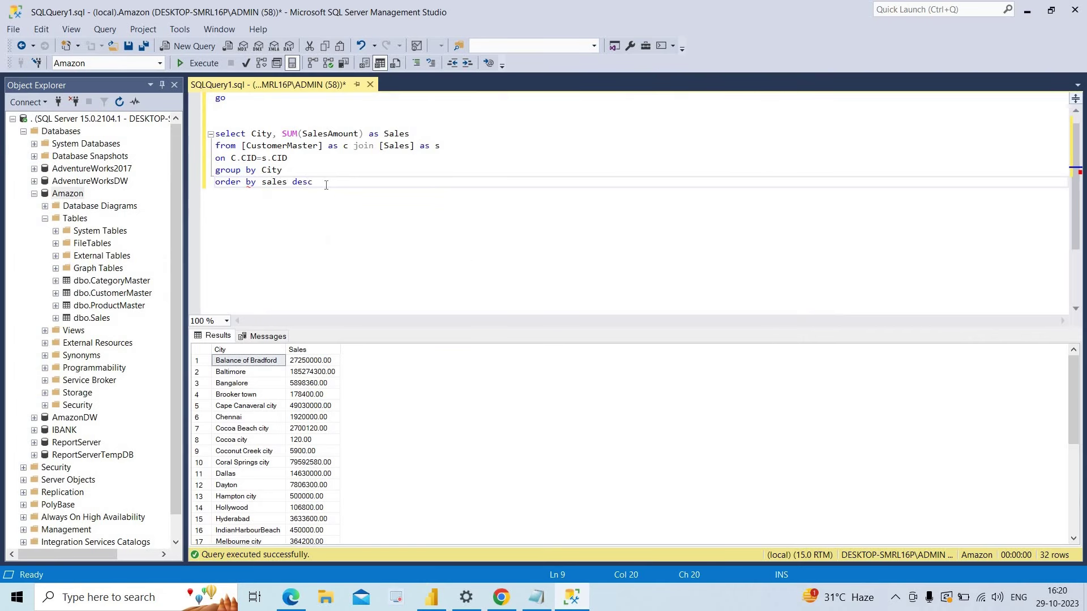
pyautogui.moveTo(313, 182); pyautogui.dragTo(215, 134)
pyautogui.click(203, 63)
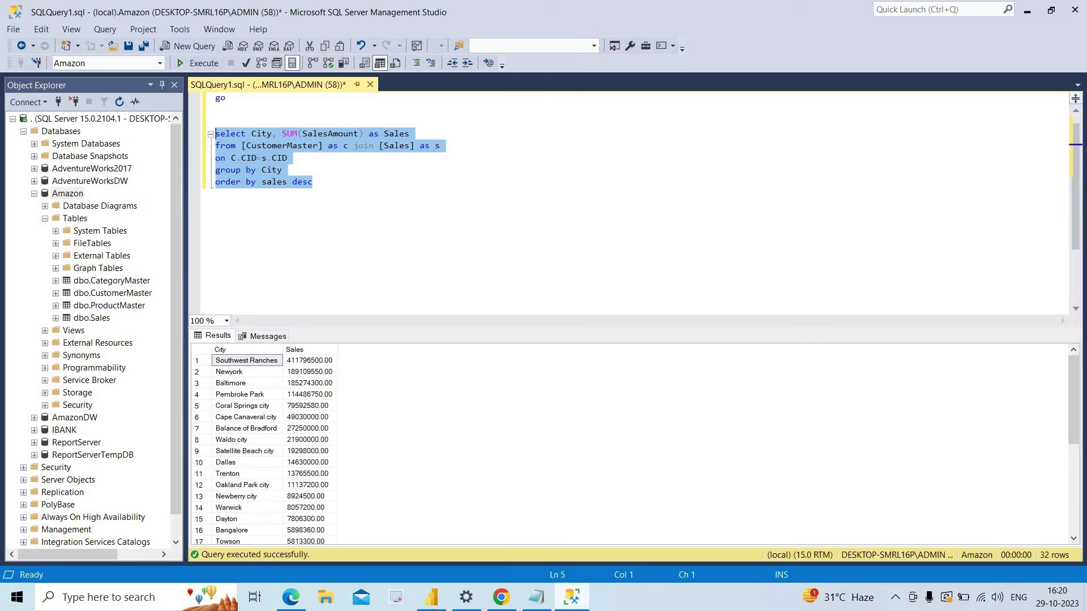
# - Switch to Power BI Desktop and compare the SalesAmount by City bar chart with the sorted query results
pyautogui.click(432, 599)
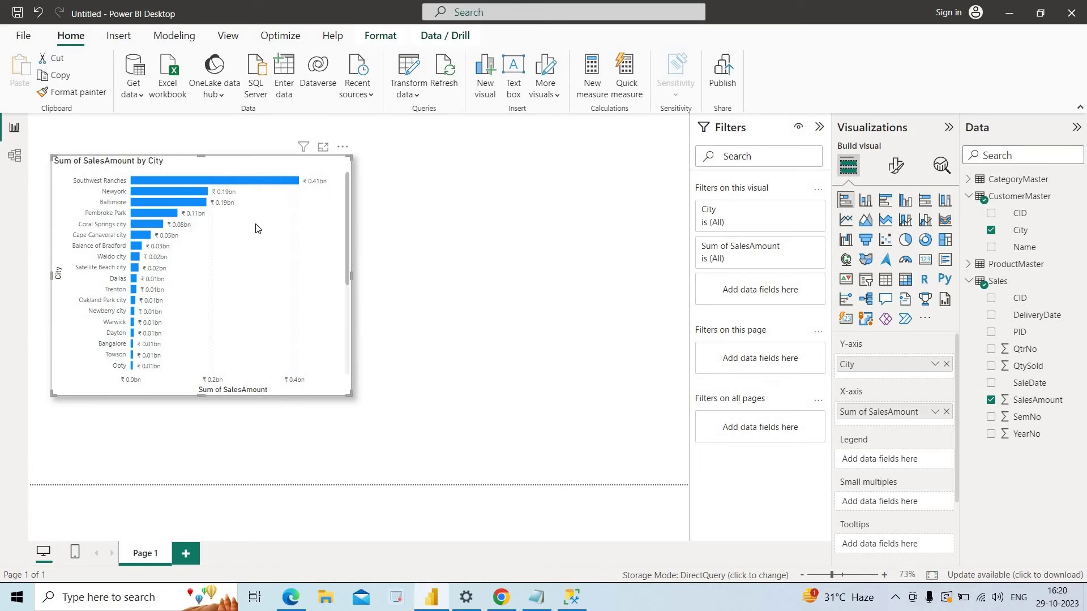
pyautogui.click(572, 596)
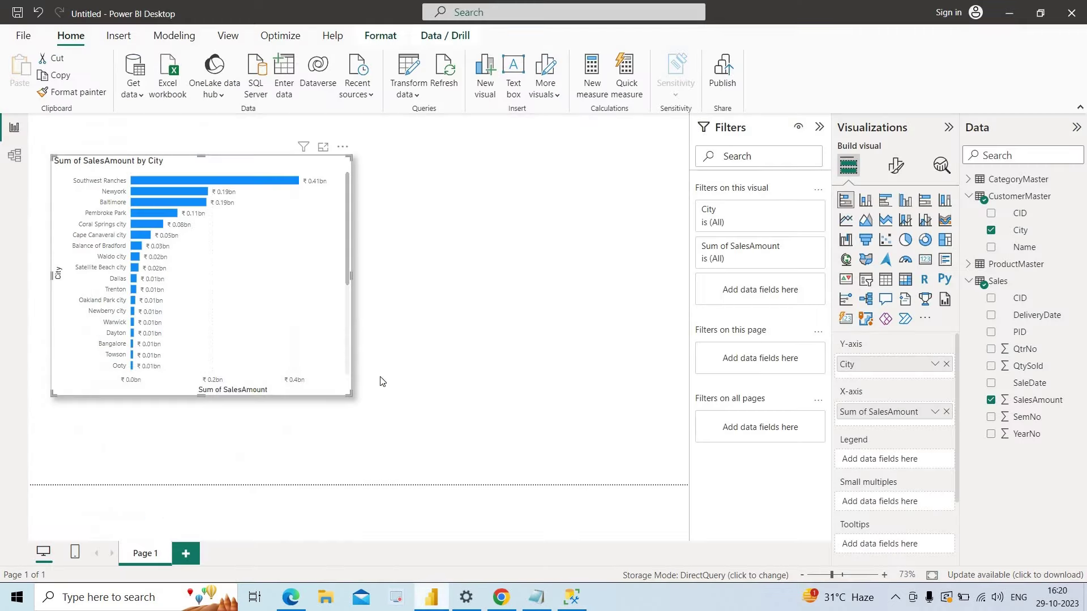
# - Add a card visual to the empty area beside the bar chart and show SalesAmount from the Sales table in it
pyautogui.click(432, 597)
pyautogui.click(628, 264)
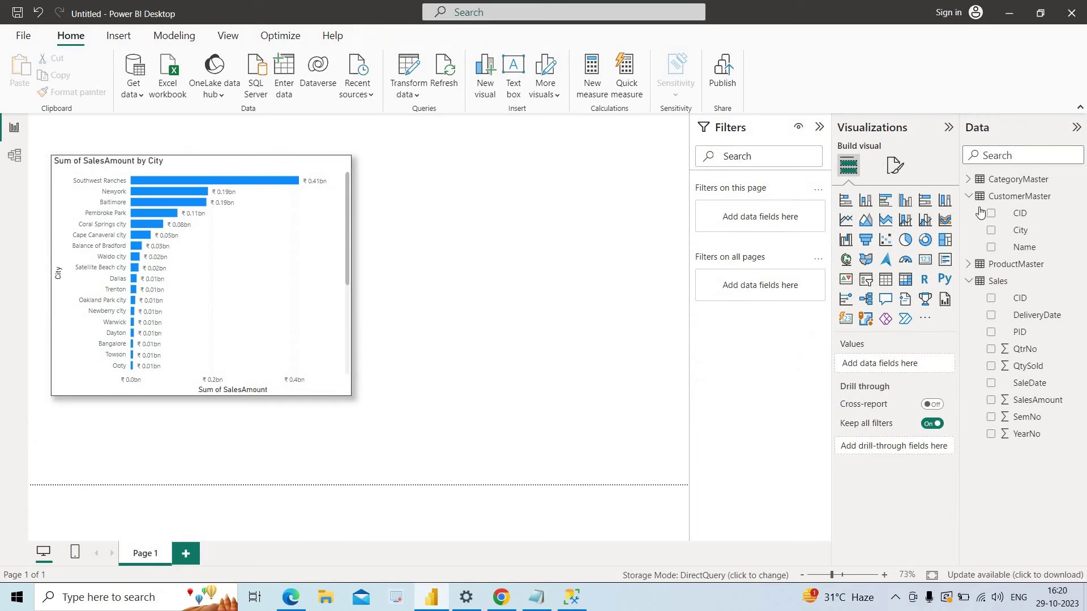
pyautogui.click(925, 264)
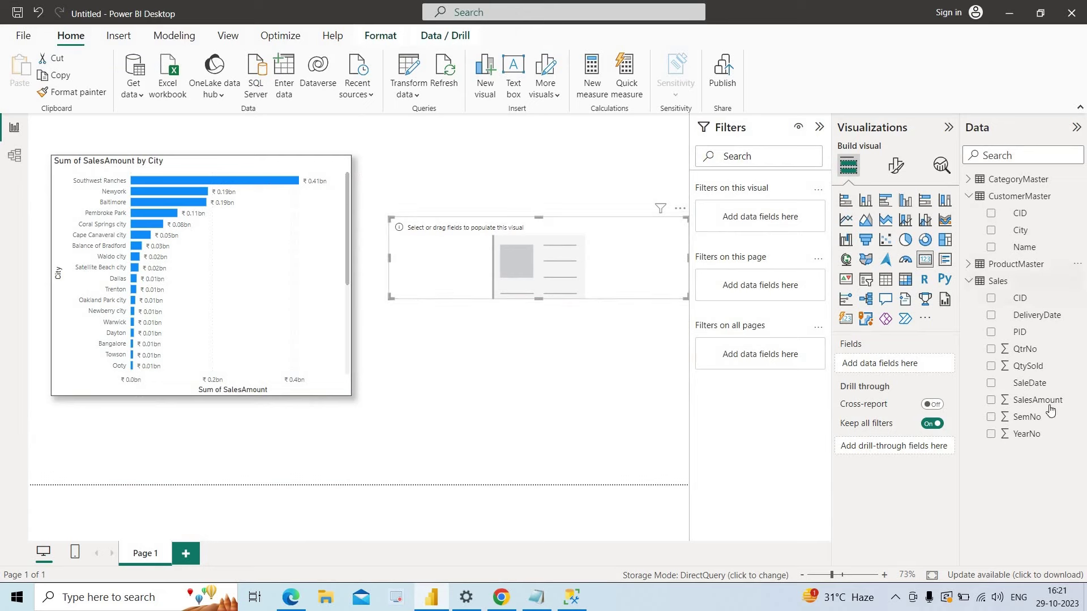
pyautogui.moveTo(1040, 400); pyautogui.dragTo(894, 365)
# - Copy the bar chart's formatting onto the SalesAmount card with Format painter
pyautogui.click(338, 250)
pyautogui.click(65, 91)
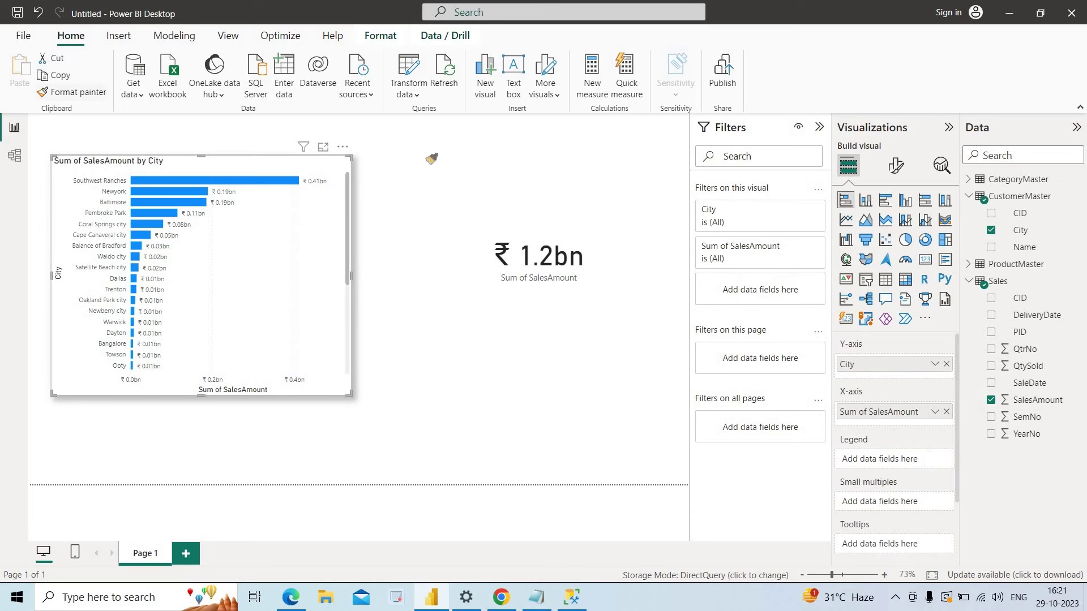
pyautogui.click(616, 229)
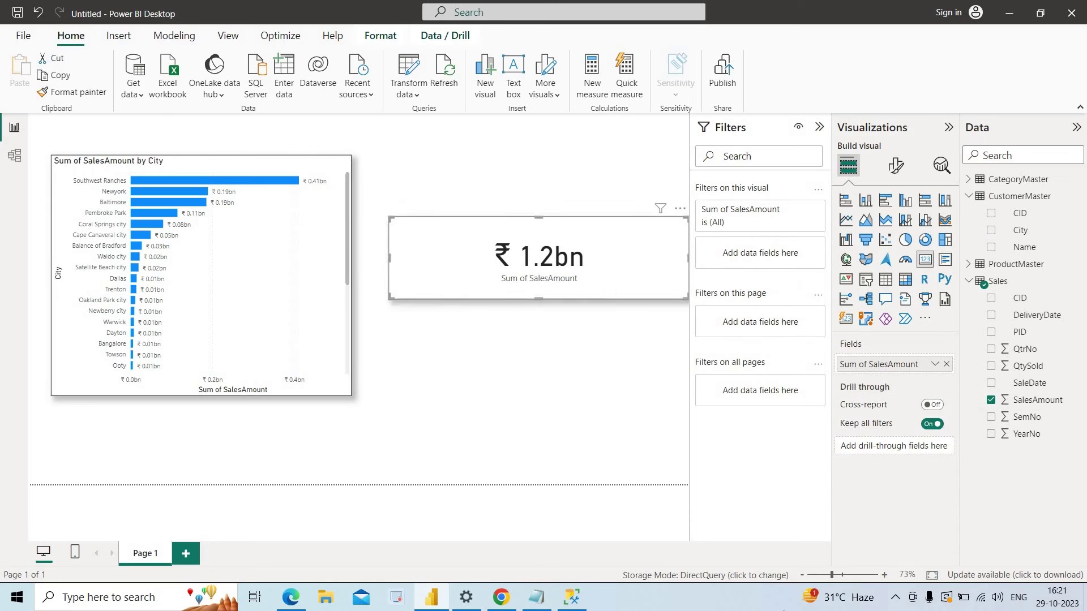
# - Switch to SQL Server Management Studio and start a new statement below the city query with "select sum(SalesAmount) as Sales"
pyautogui.click(572, 597)
pyautogui.click(453, 254)
pyautogui.press('Return')
pyautogui.press('Return')
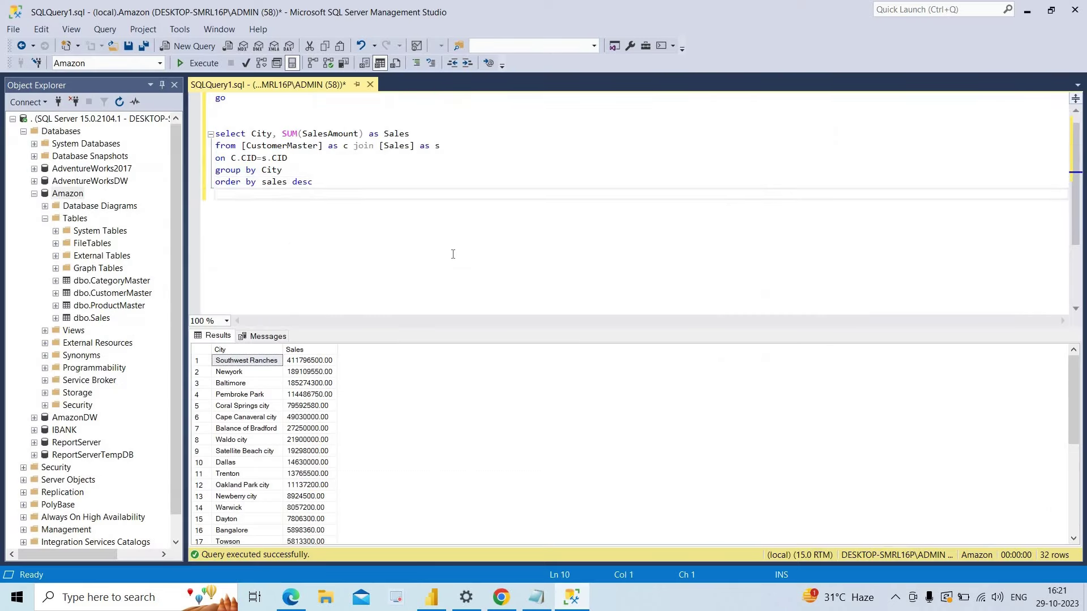
pyautogui.write('select sum(')
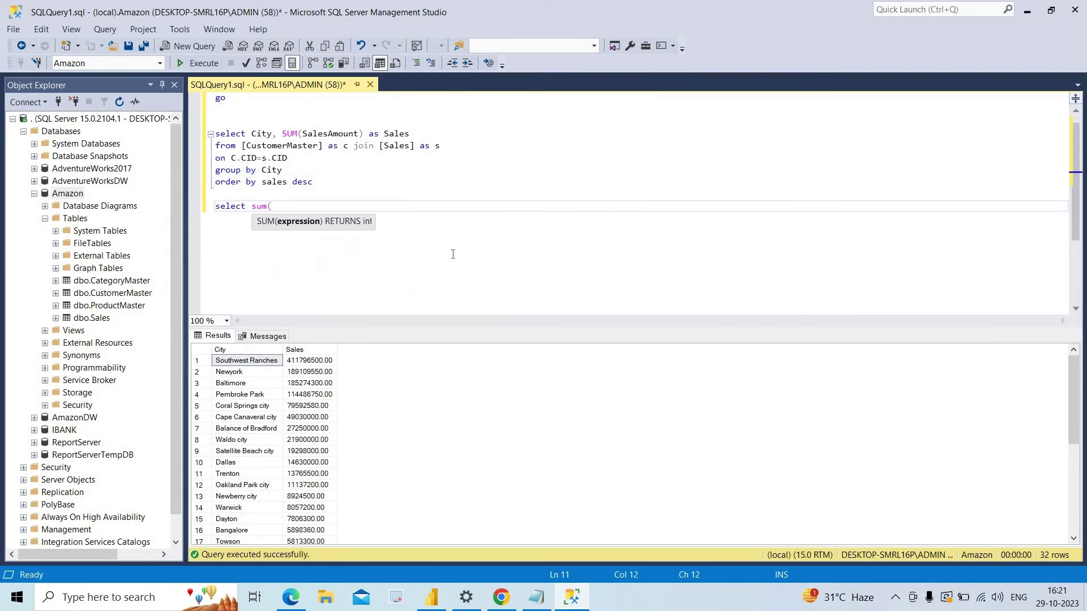
pyautogui.write('SalesAmout')
pyautogui.press('BackSpace')
pyautogui.write('nt) ')
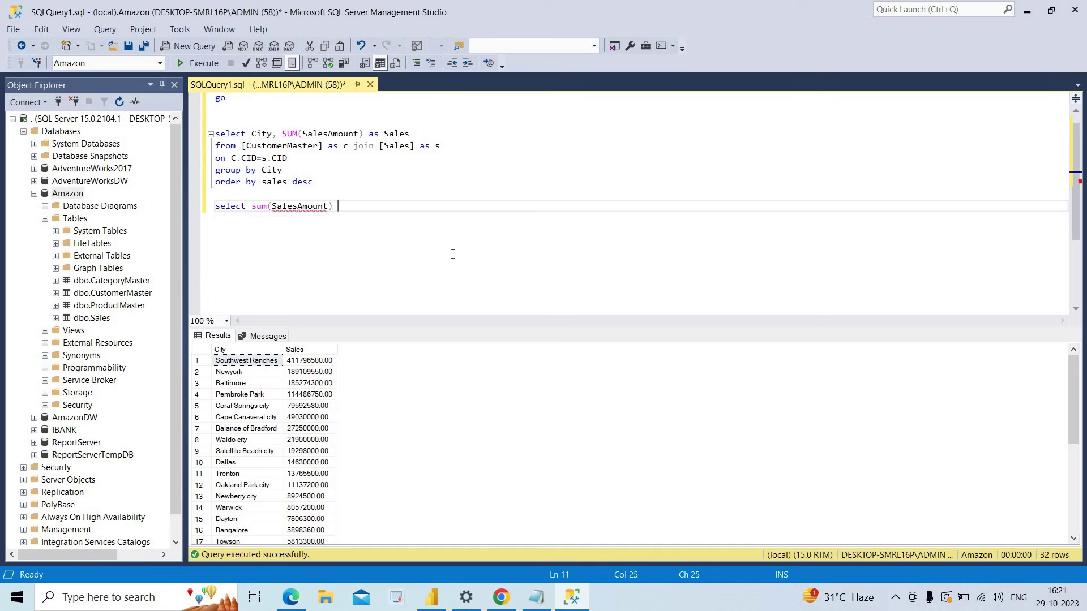
pyautogui.write('as Sales')
# - Add "from Sales" on a new line to complete the total sales statement
pyautogui.press('Return')
pyautogui.write('fro')
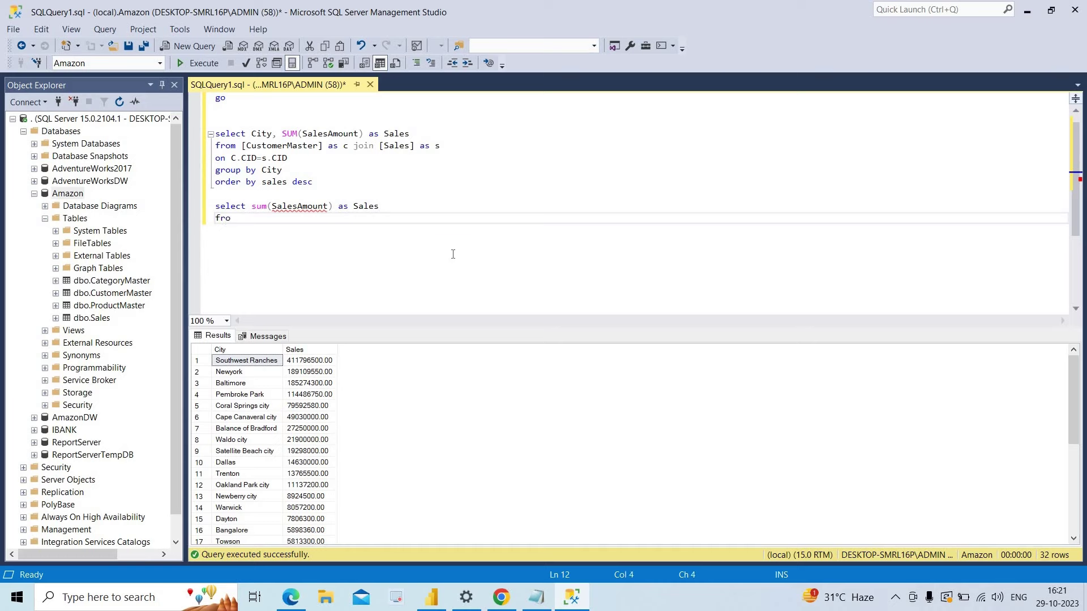
pyautogui.write('m sales')
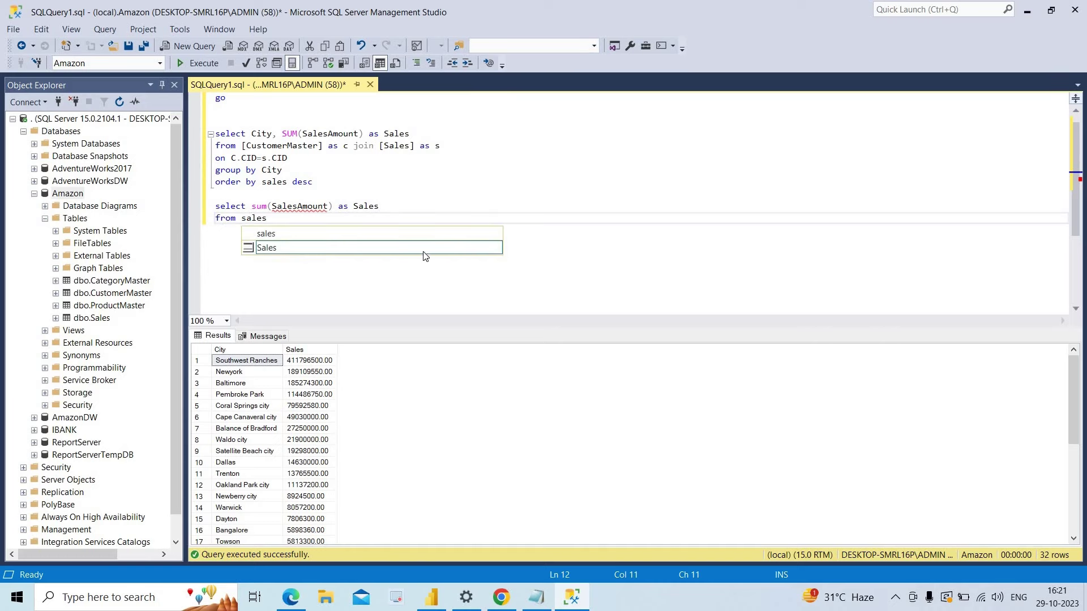
pyautogui.doubleClick(271, 248)
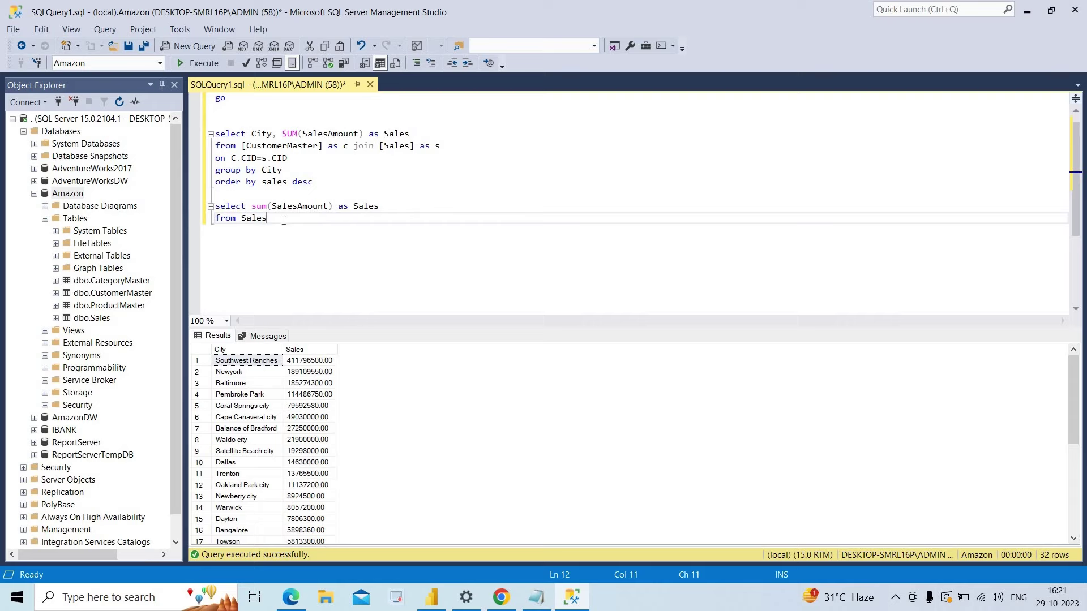
# - Execute only the total sales statement, and switch to Power BI Desktop to compare its result with the SalesAmount card
pyautogui.moveTo(283, 220); pyautogui.dragTo(215, 206)
pyautogui.click(198, 63)
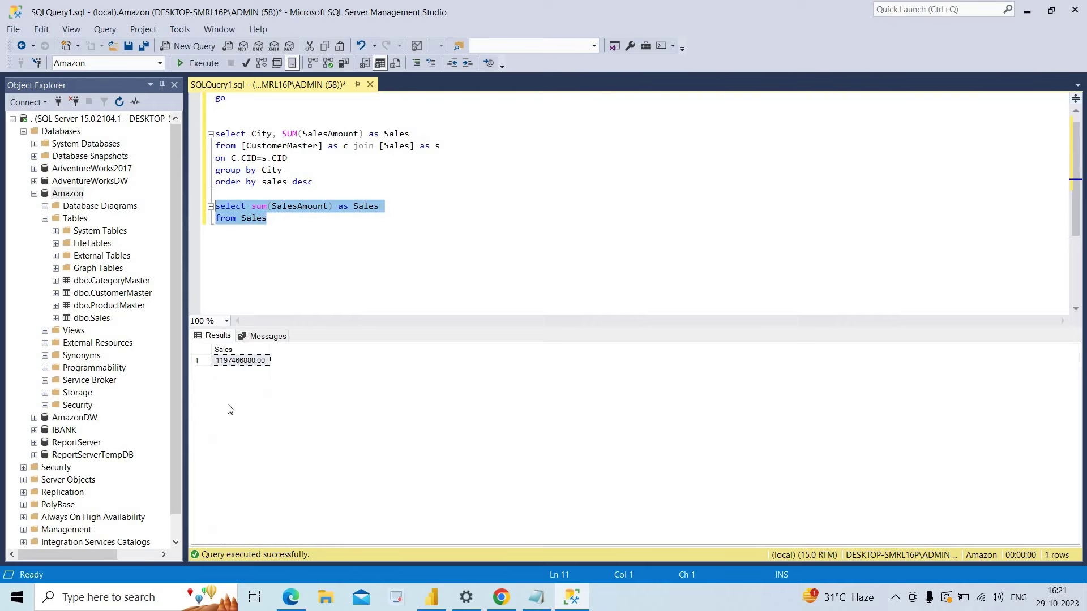
pyautogui.click(431, 599)
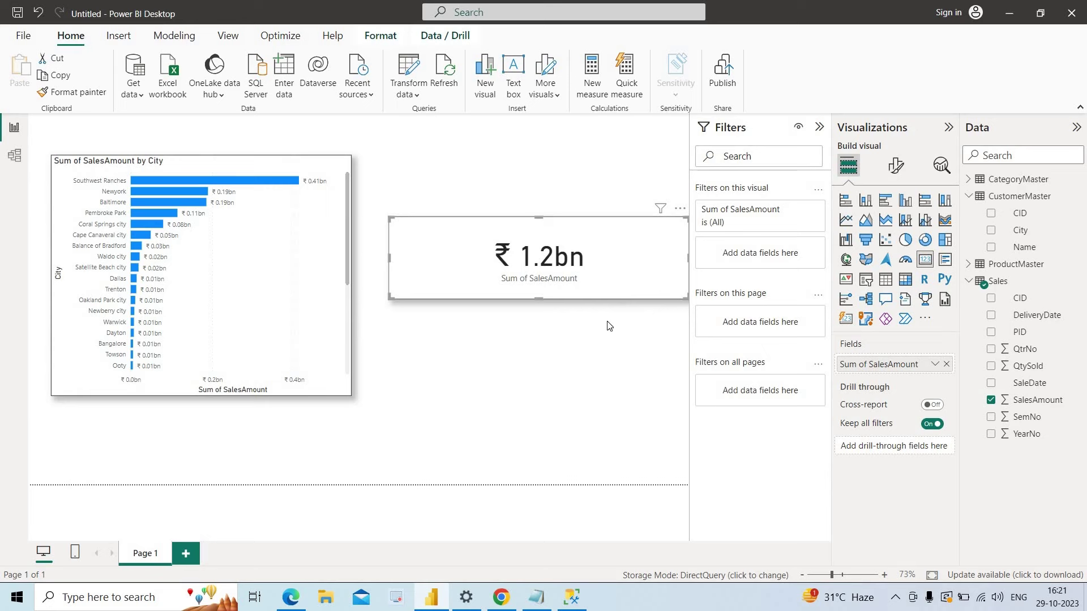